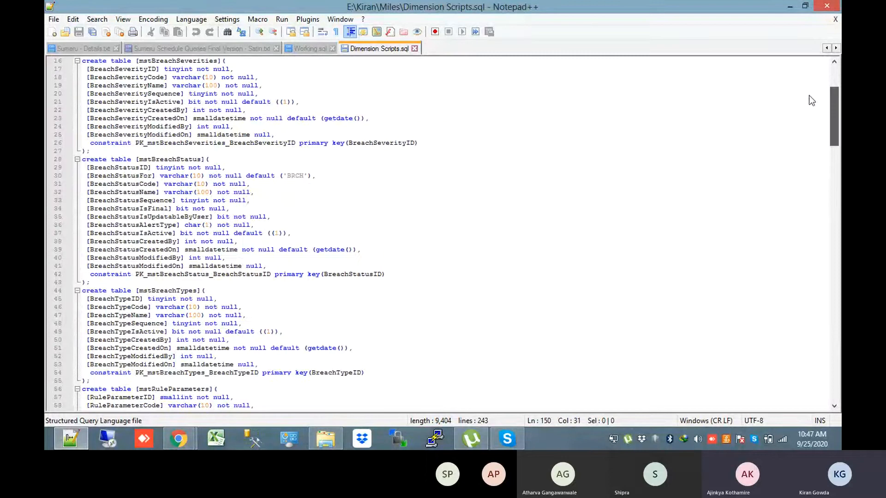
Delete the NB_DAY_DIM create table block (lines 65–105) from Dimension Scripts.sql
drag(834, 114, 832, 82)
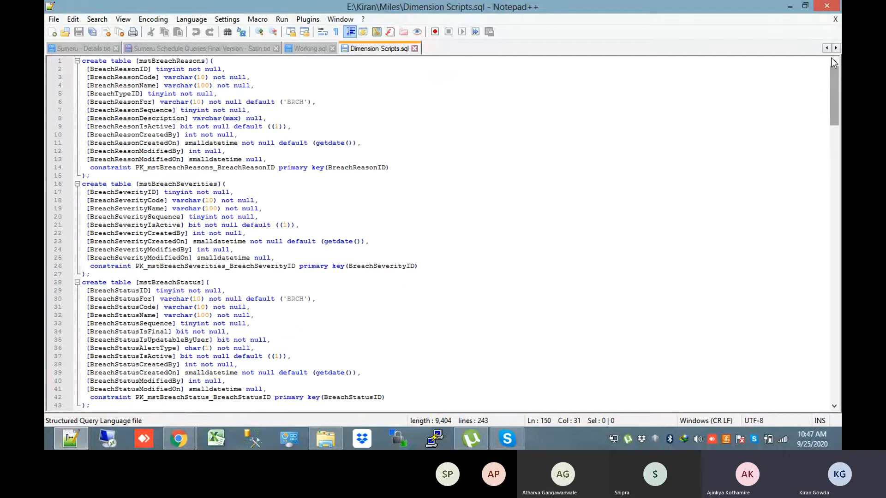
scroll(835, 118, down, 2)
drag(835, 118, 826, 179)
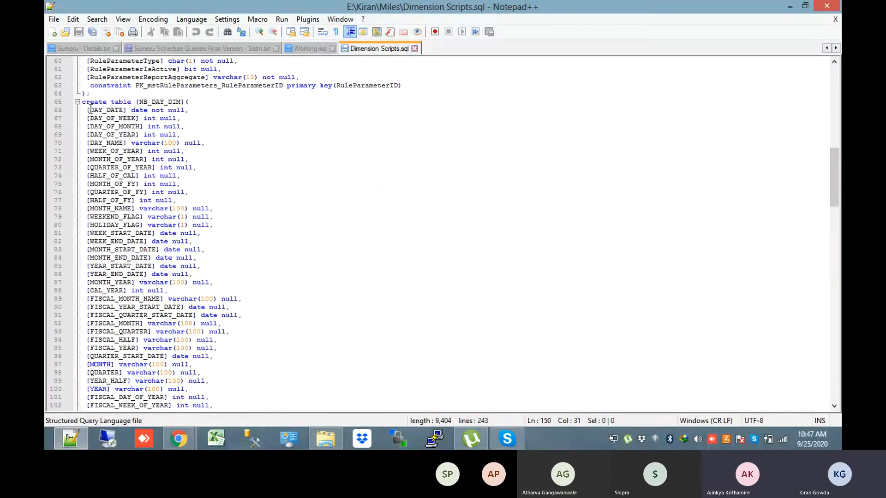
drag(83, 102, 119, 200)
key(Delete)
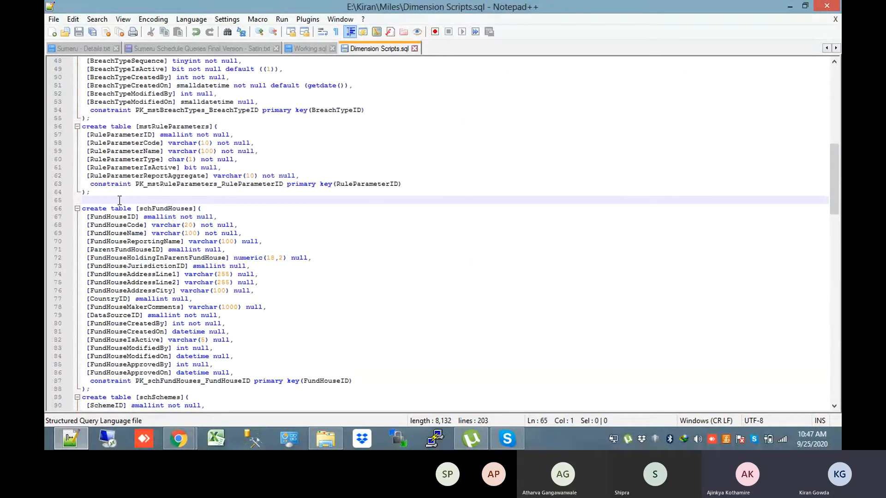
Bring Chrome to the front and sign in to NanoBI with the saved training login
mouse_move(178, 438)
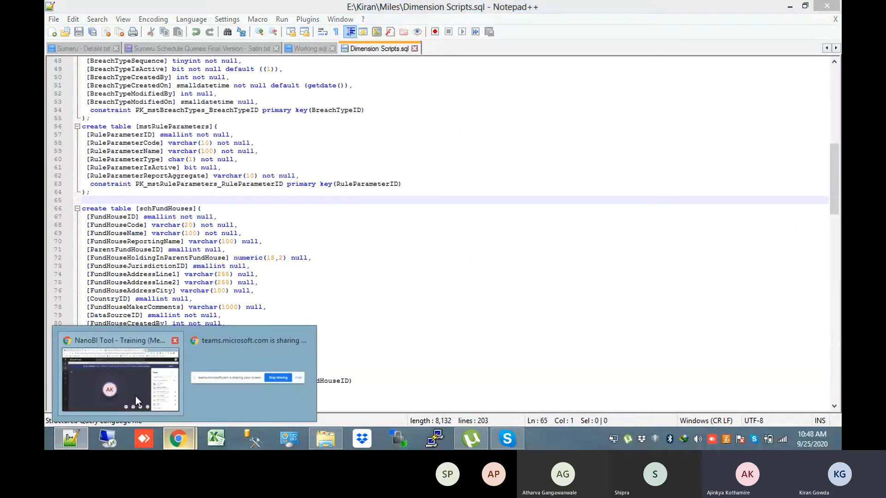
click(135, 396)
click(506, 6)
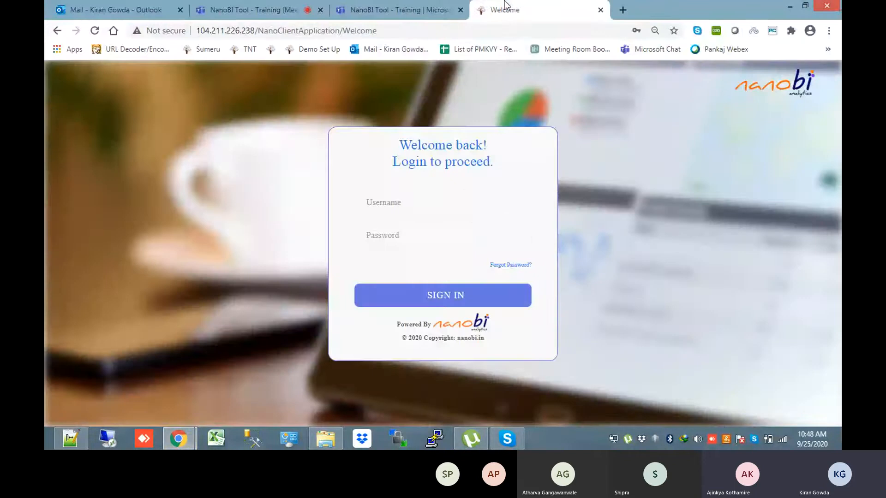
click(429, 205)
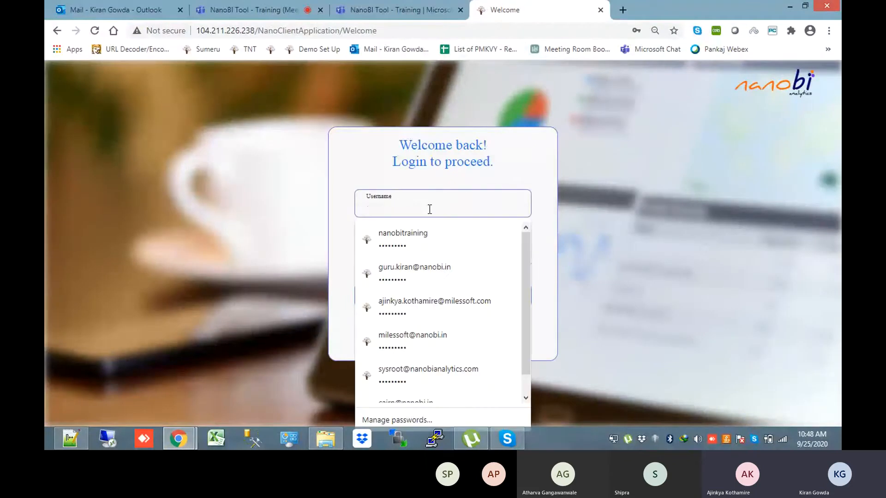
click(428, 234)
click(431, 291)
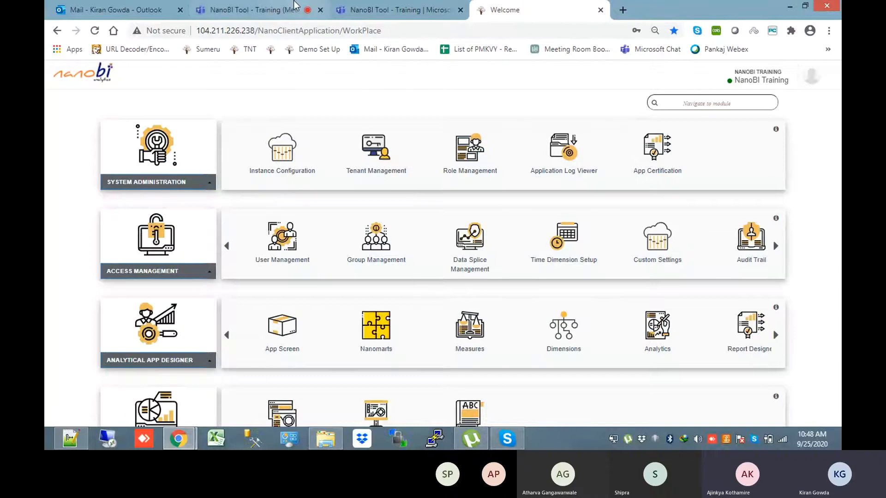
click(295, 8)
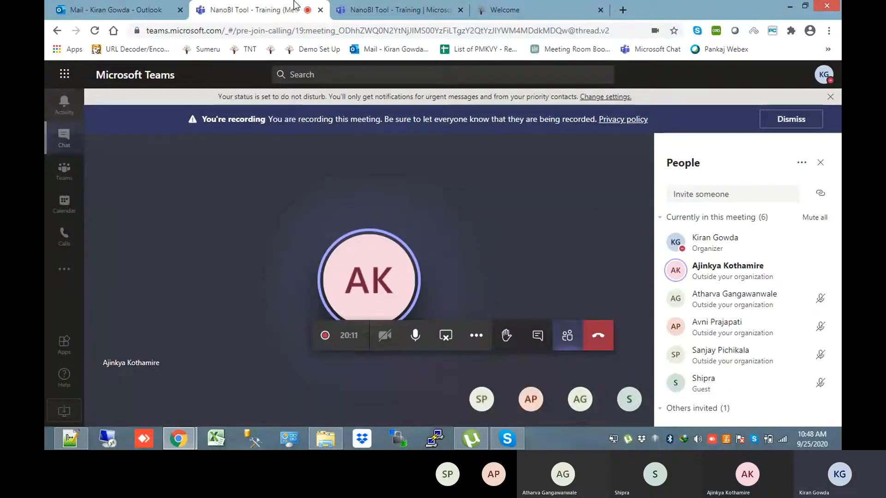
click(368, 6)
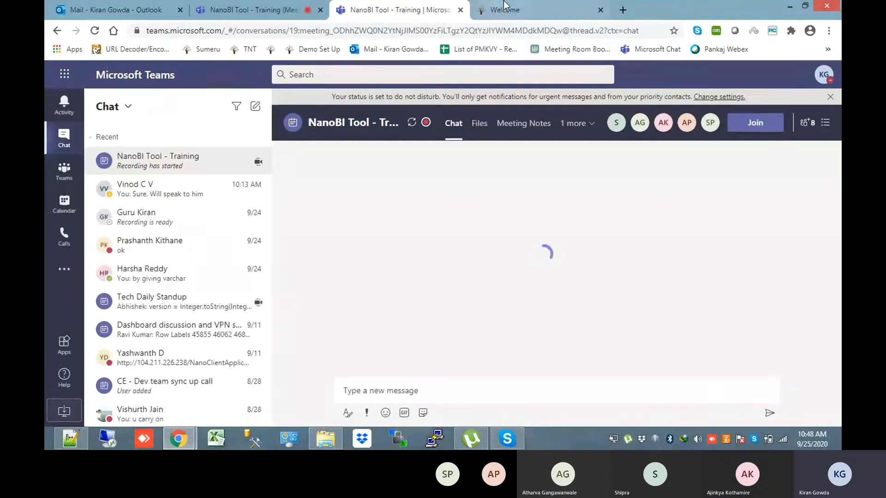
click(505, 6)
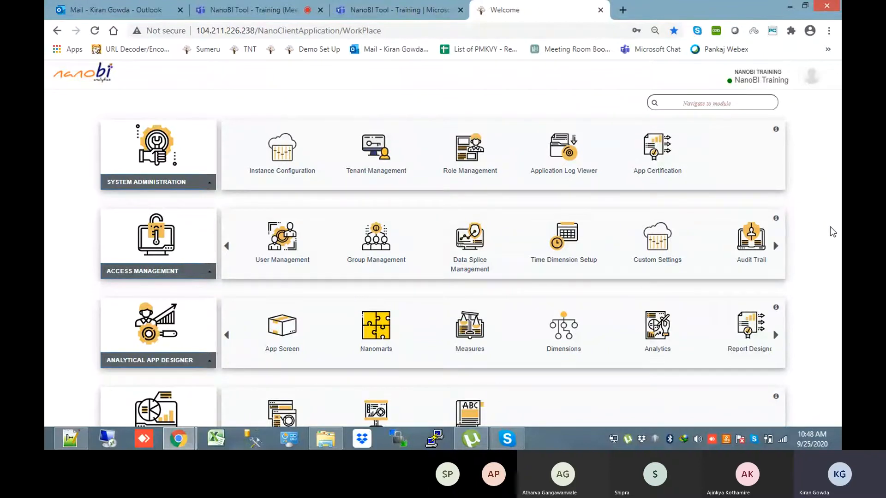
Go to the App Screen module and expand the red + button's new-app options
scroll(835, 230, down, 2)
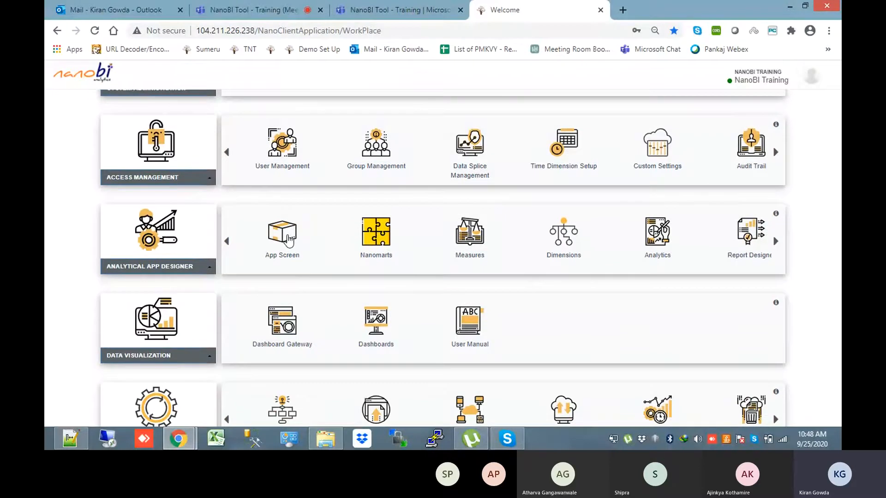
click(289, 240)
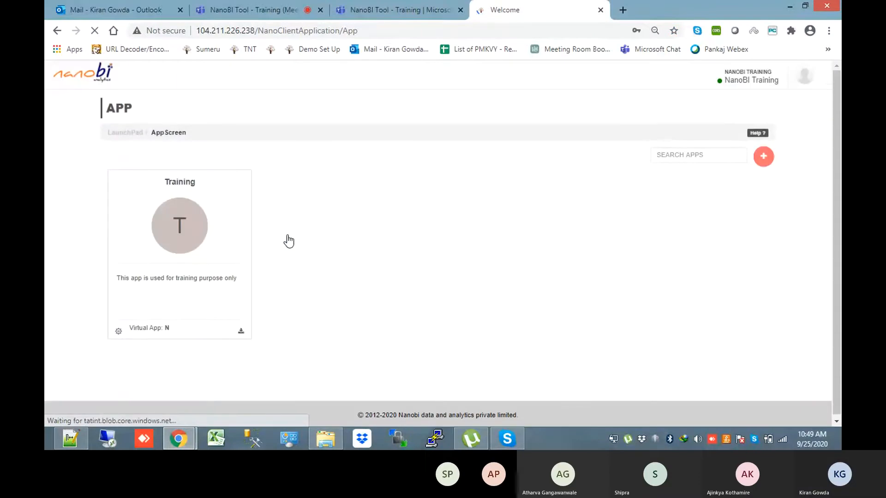
mouse_move(210, 233)
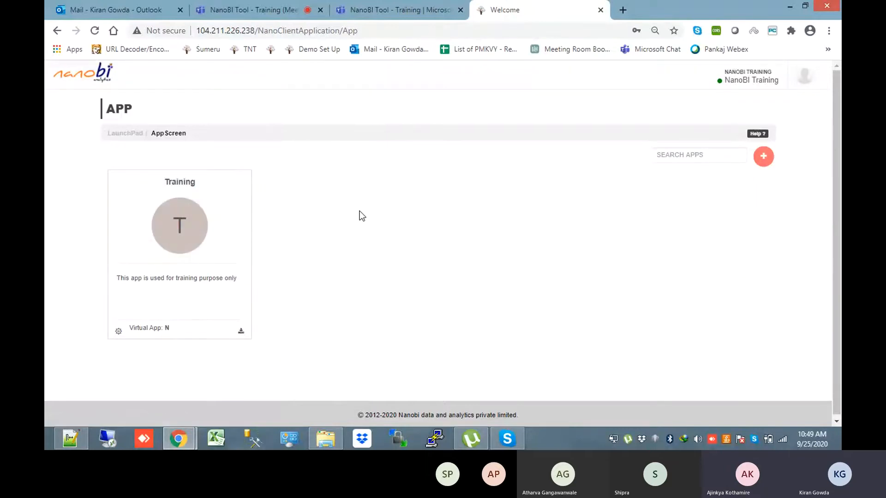
click(763, 158)
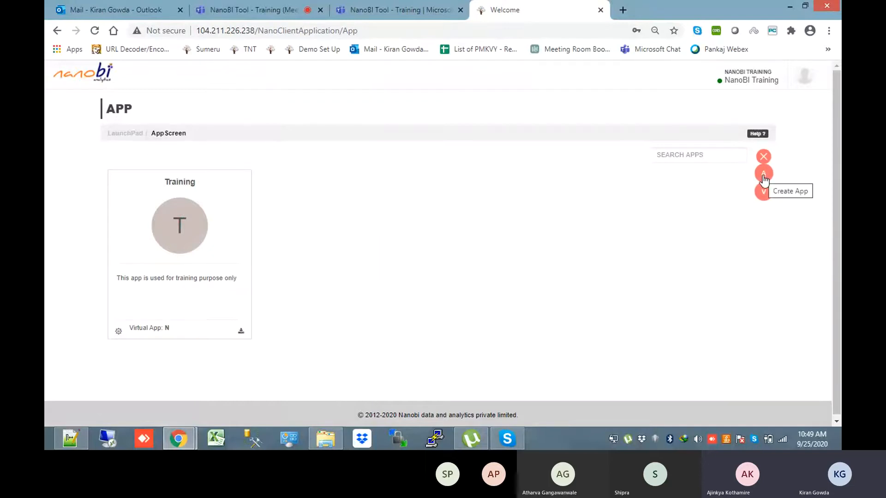
Create app 'Miles Software - Training' with description 'This is regrrding the training to the Miles Softeararre team.'
click(764, 177)
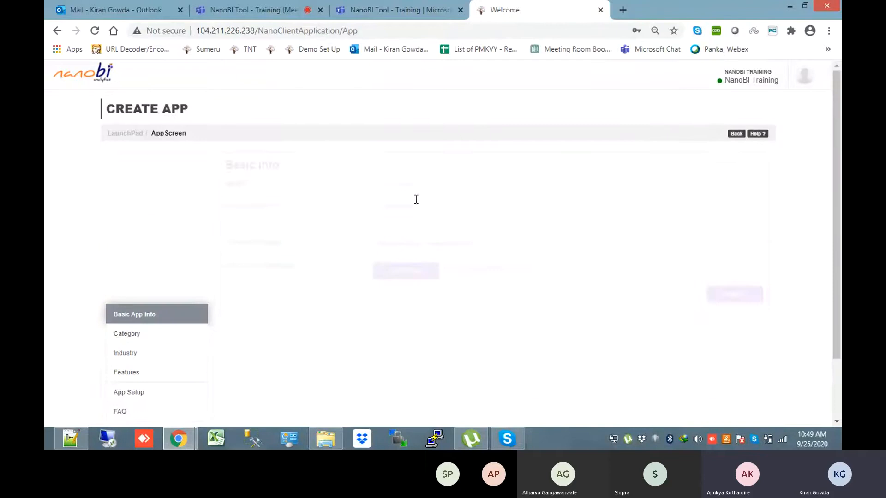
click(423, 187)
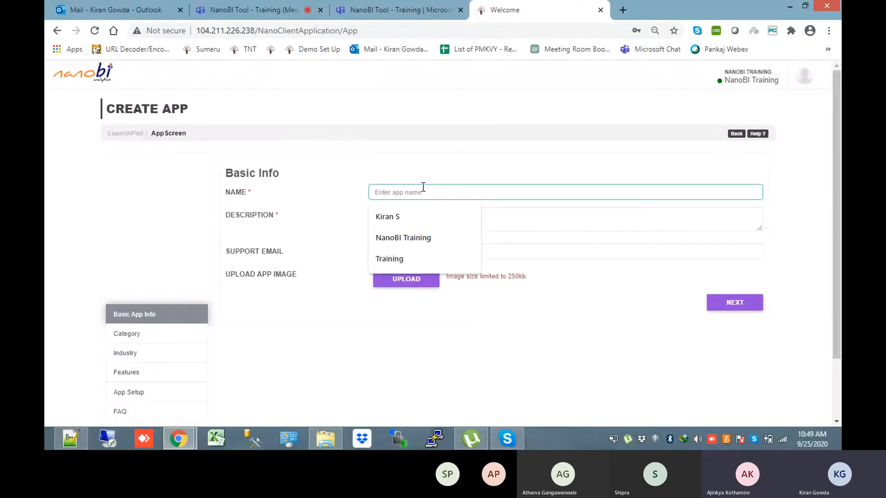
text(Miles Software - Tra)
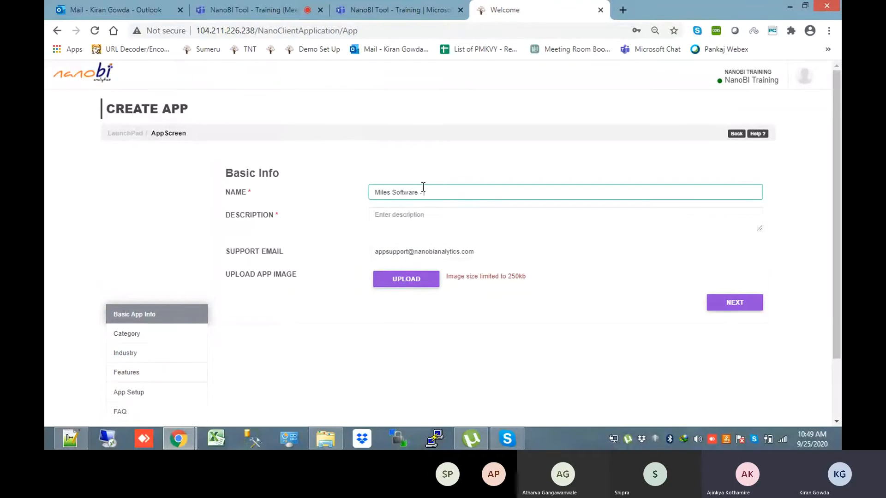
text(ining)
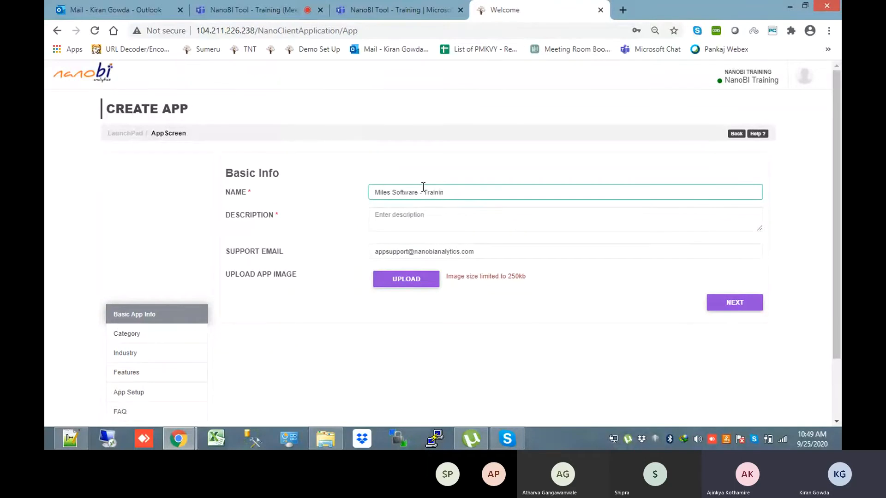
click(424, 221)
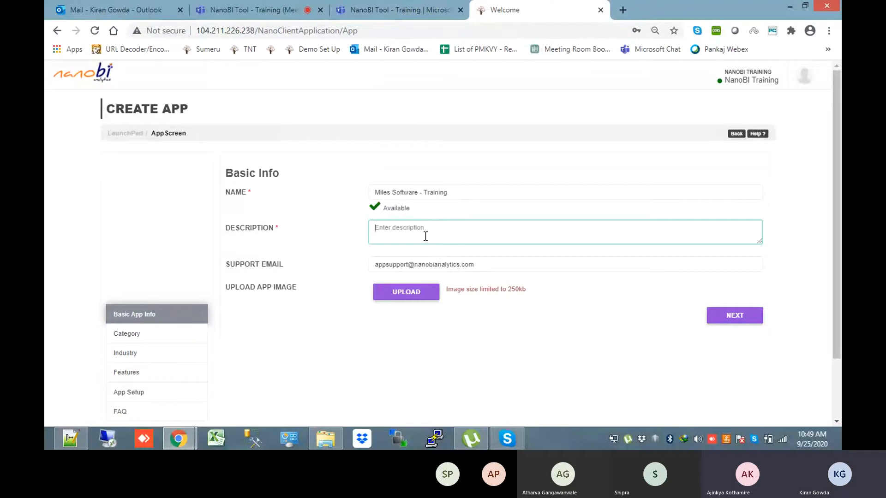
text(This is regr)
text(rding th)
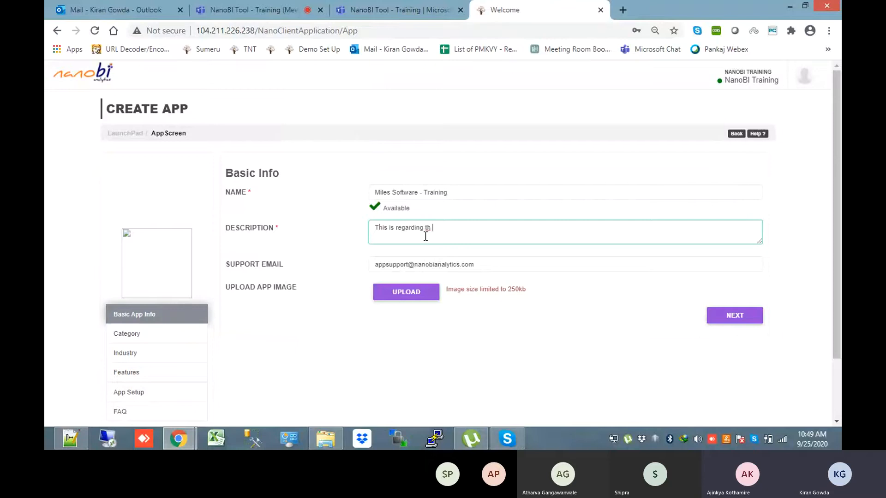
text(e training to the Miles Softear)
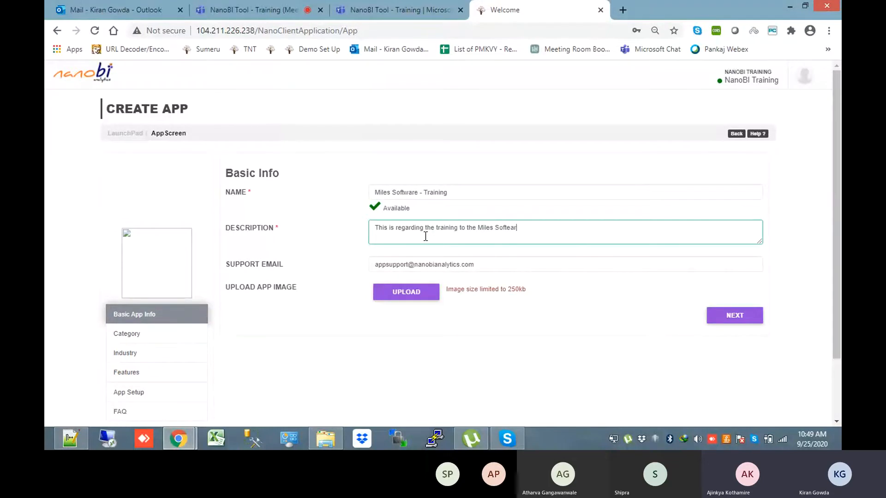
text(ar)
text(re team.)
mouse_move(839, 249)
mouse_down()
mouse_move(839, 306)
mouse_move(840, 266)
mouse_up()
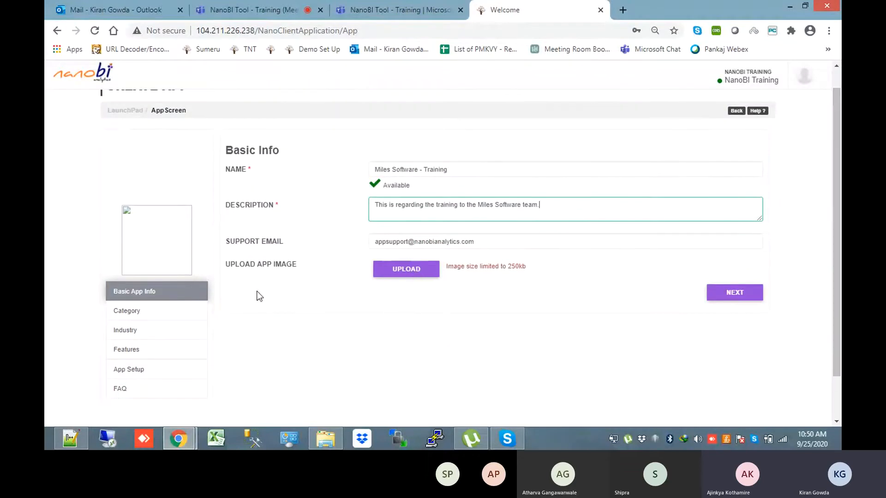
click(189, 313)
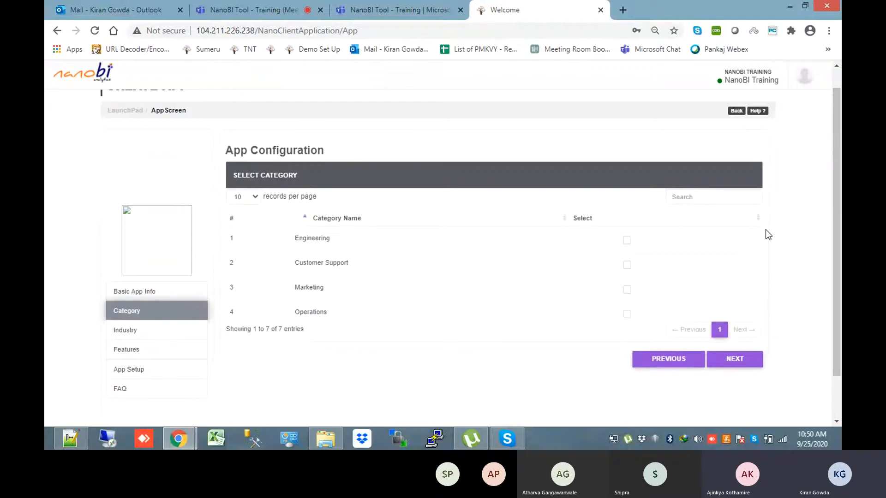
Tick Operations as the new app's category and move on to the Industry step
scroll(766, 229, down, 1)
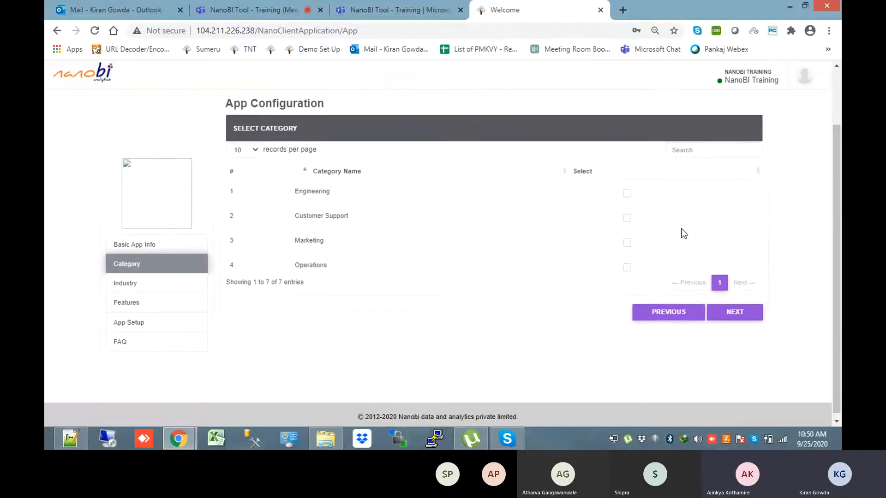
click(627, 267)
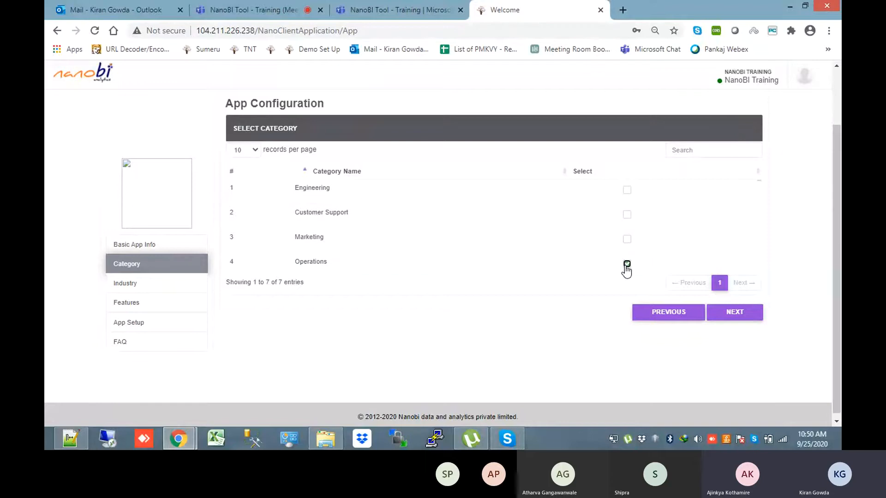
click(150, 289)
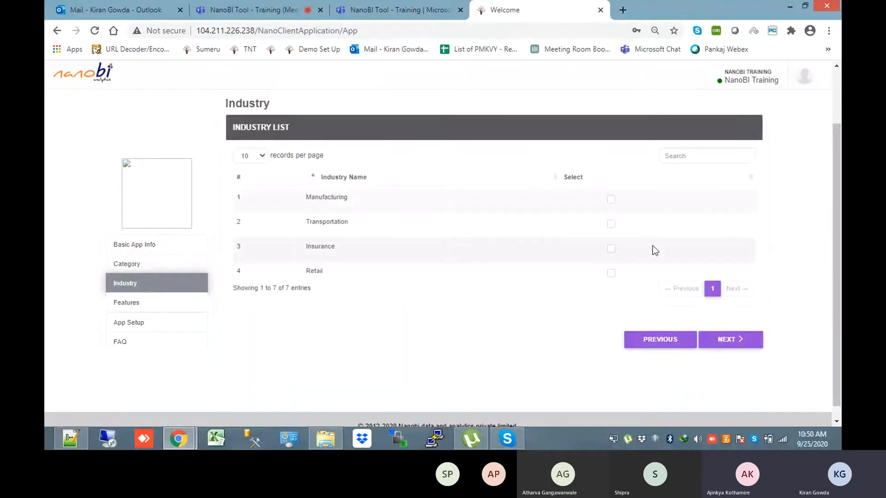
Tick Banking in the industry list as the new app's industry
scroll(757, 249, down, 5)
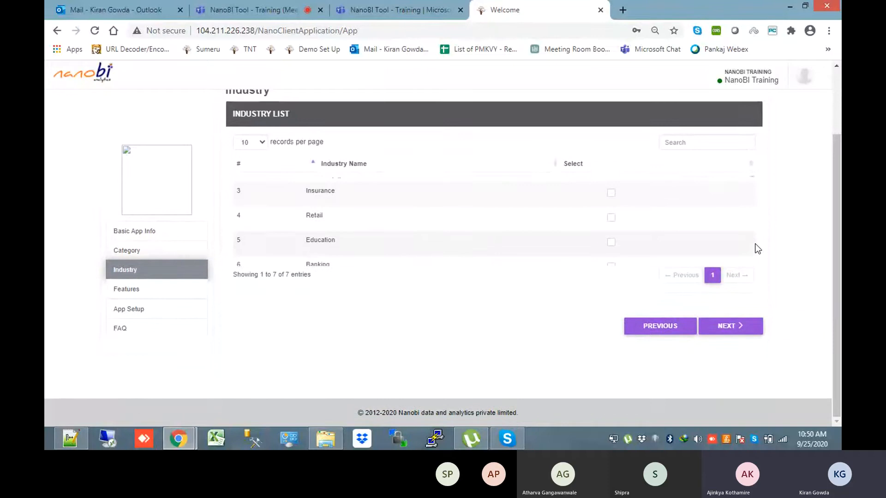
scroll(758, 249, up, 1)
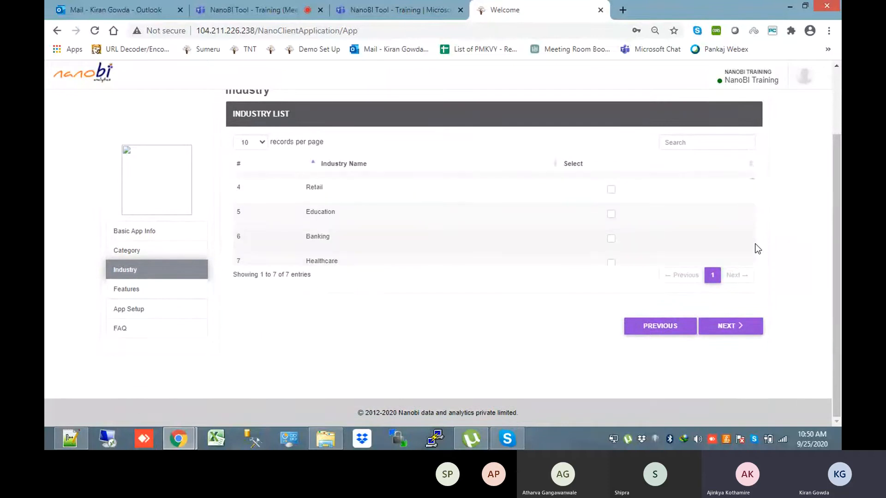
scroll(758, 249, up, 2)
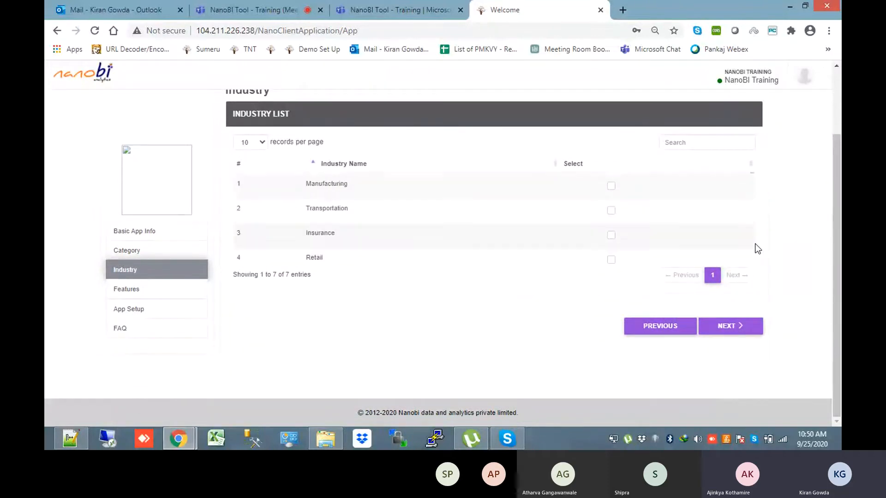
scroll(758, 249, up, 1)
scroll(764, 229, up, 2)
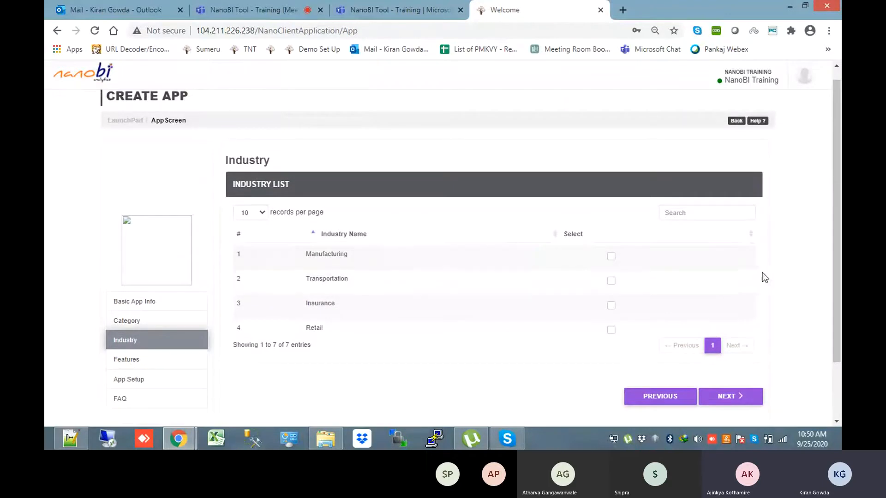
scroll(751, 276, down, 3)
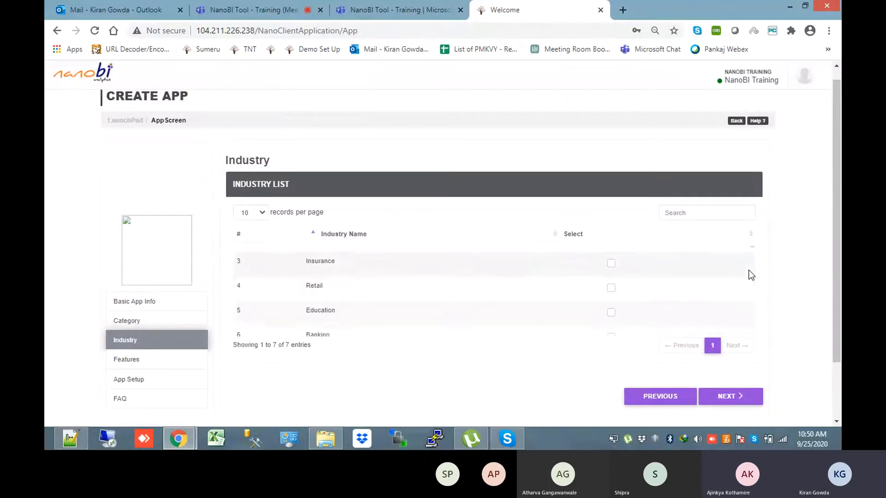
click(611, 297)
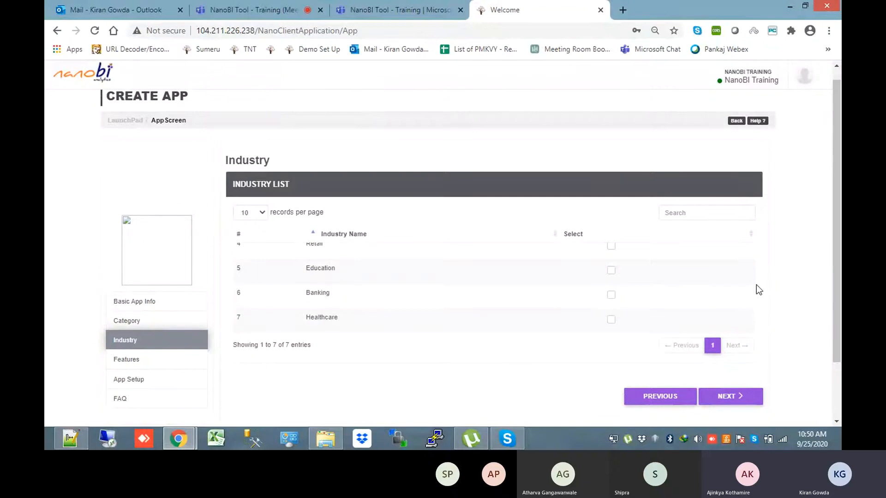
scroll(757, 290, up, 1)
scroll(724, 295, up, 3)
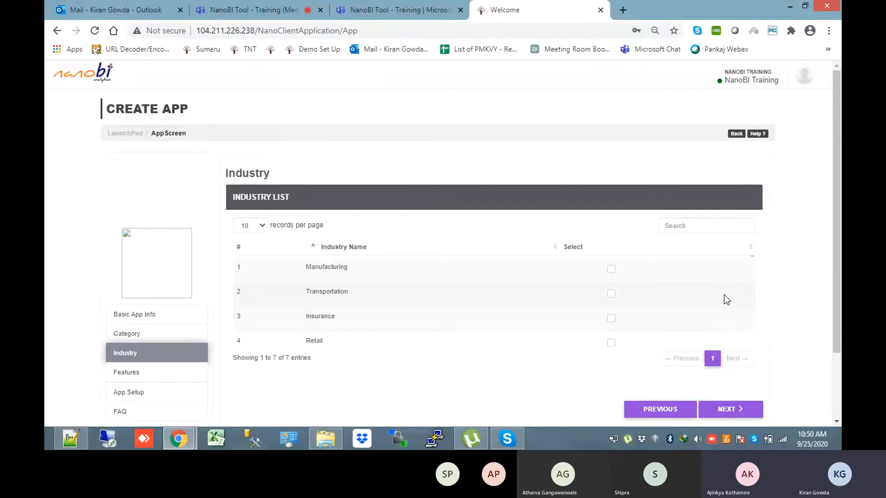
scroll(724, 295, down, 3)
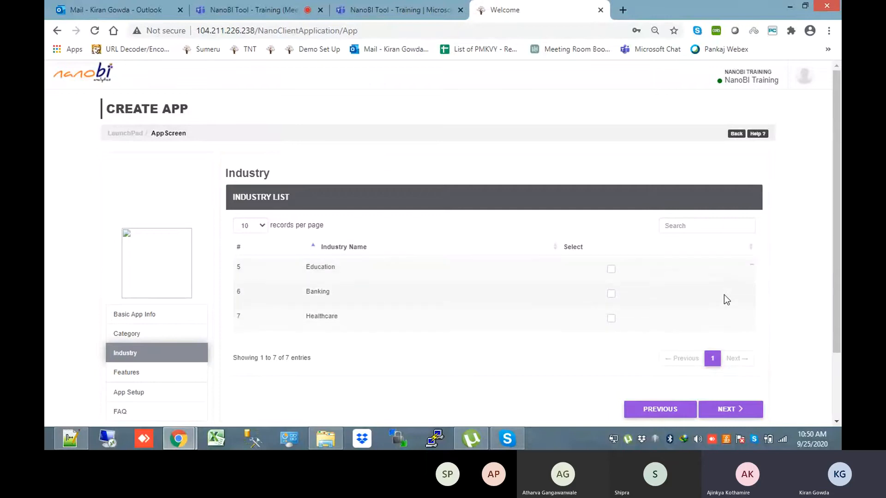
click(611, 295)
click(170, 376)
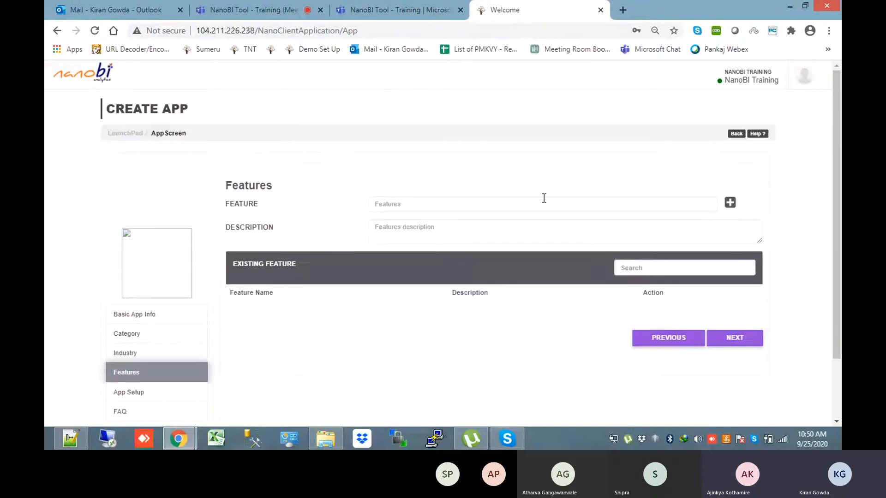
Go through the Features step's FEATURE and DESCRIPTION fields, leaving no features added
click(516, 212)
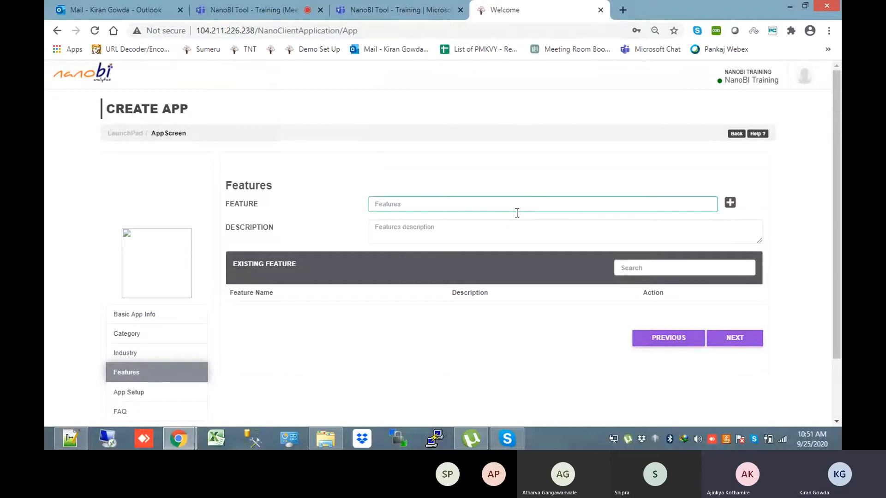
click(478, 229)
click(452, 206)
click(452, 230)
drag(837, 222, 840, 258)
click(464, 158)
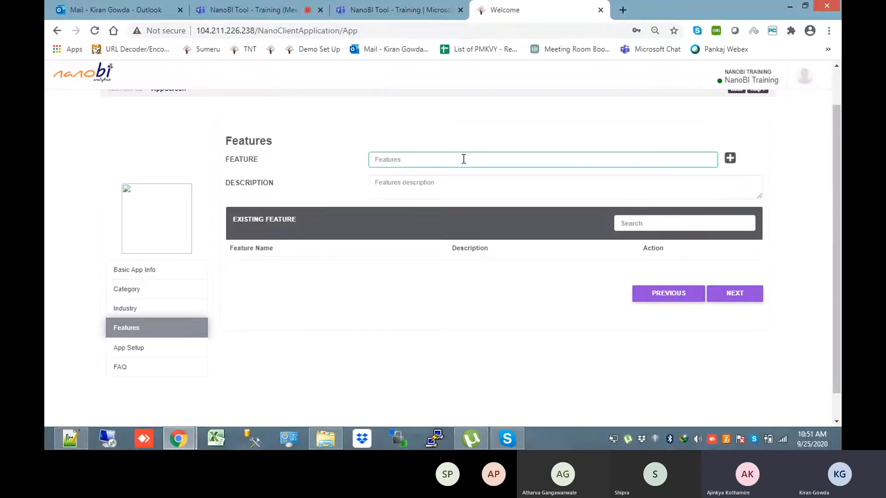
click(790, 224)
scroll(791, 226, down, 1)
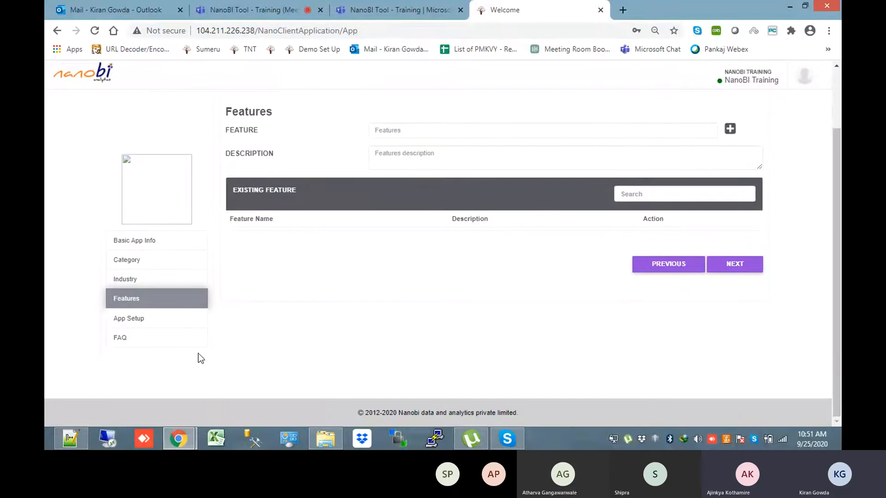
Go to the FAQ step and try its QUESTION and ANSWER fields, leaving them empty
click(175, 339)
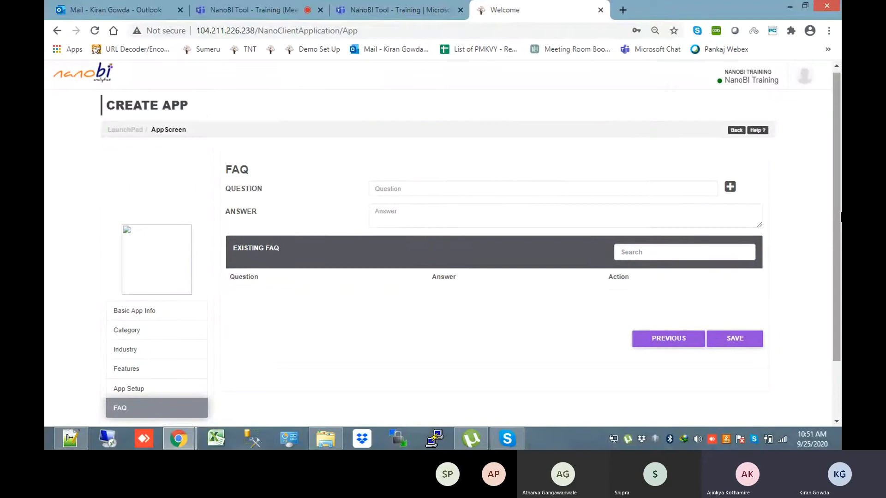
click(406, 189)
click(408, 211)
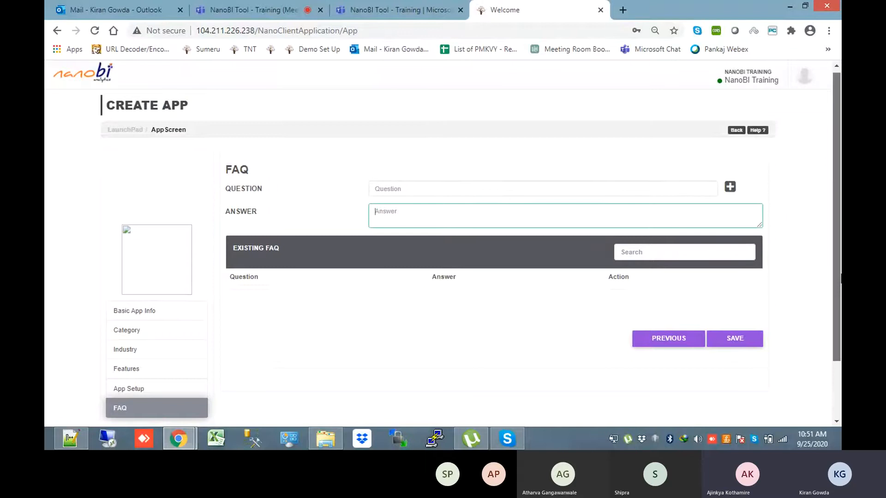
scroll(840, 308, down, 1)
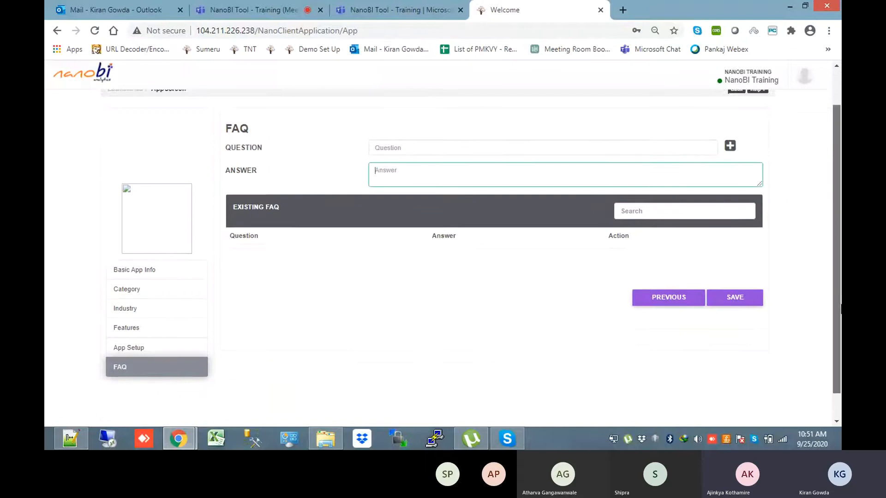
Save the setup to create the Miles Software - Training app
click(734, 304)
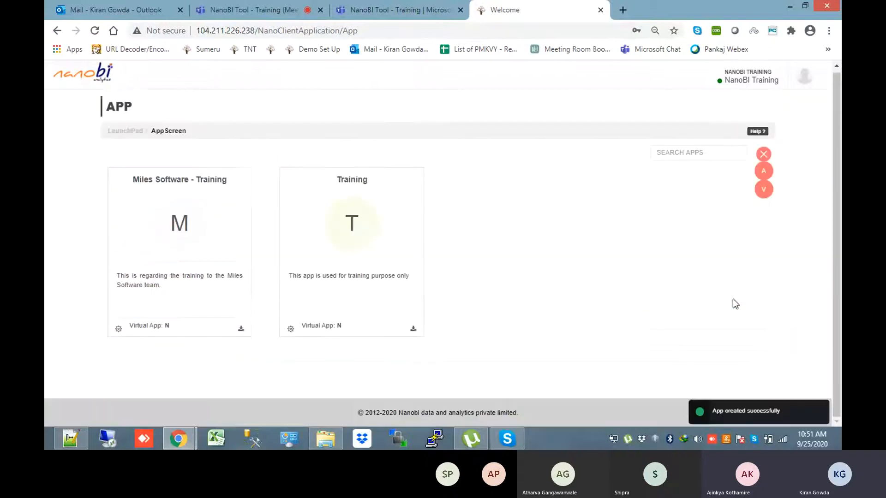
mouse_move(179, 210)
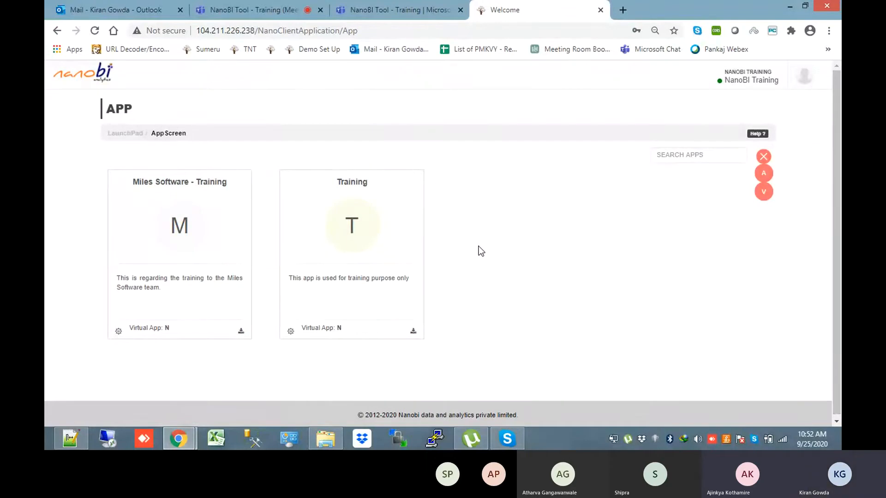
mouse_move(399, 205)
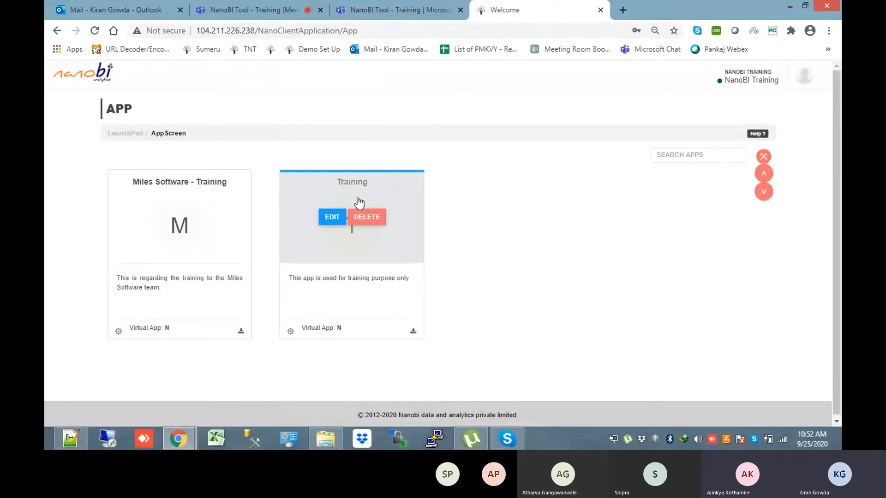
mouse_move(236, 196)
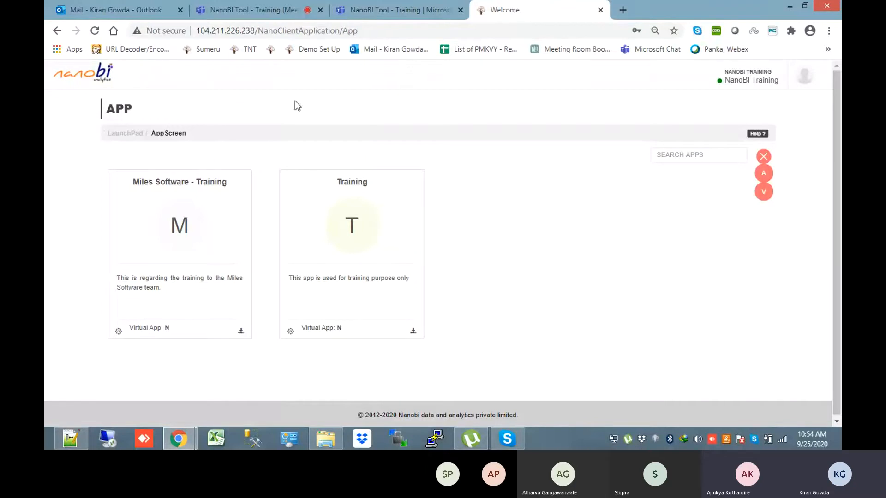
click(132, 134)
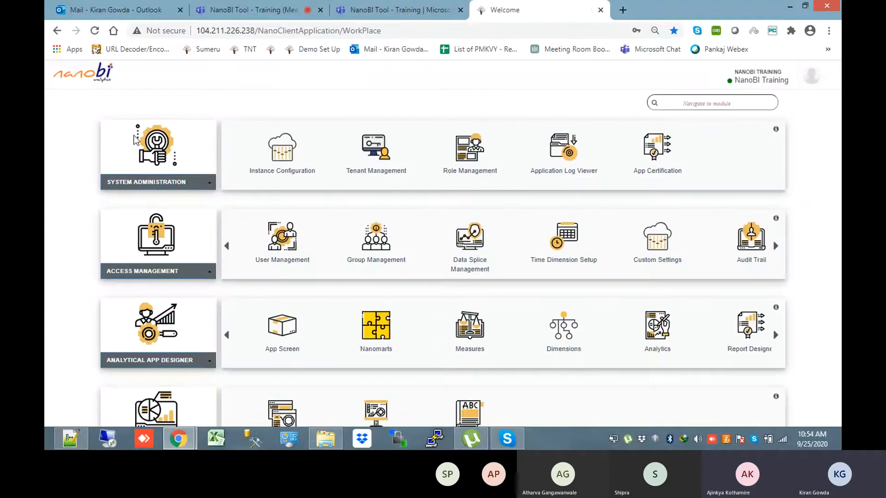
Open the Nanomarts page listing the Miles Software - Training_master nanomart
click(378, 331)
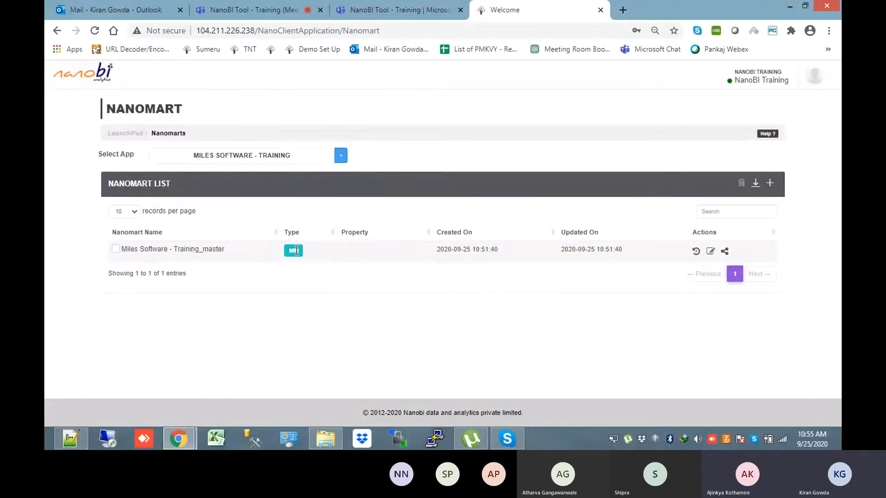
Open Training_master for updating, review all NB_DAY_DIM columns, then scroll Dimension Scripts.sql in Notepad++
click(710, 251)
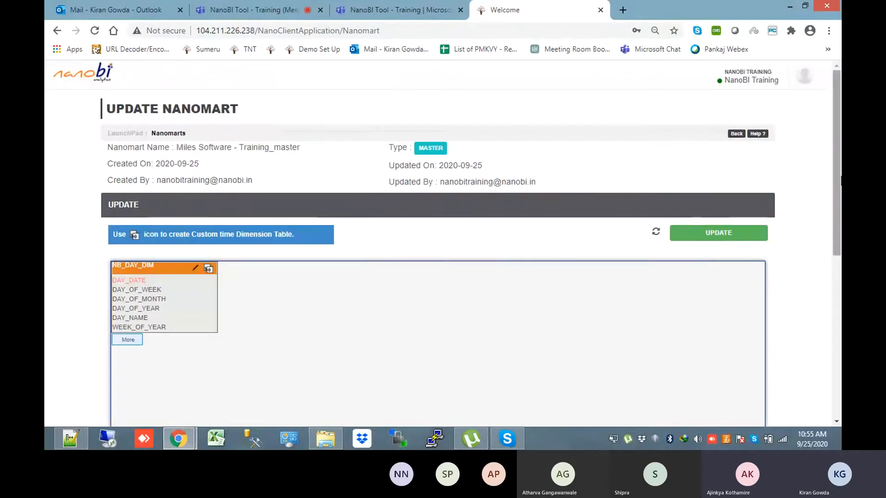
click(133, 340)
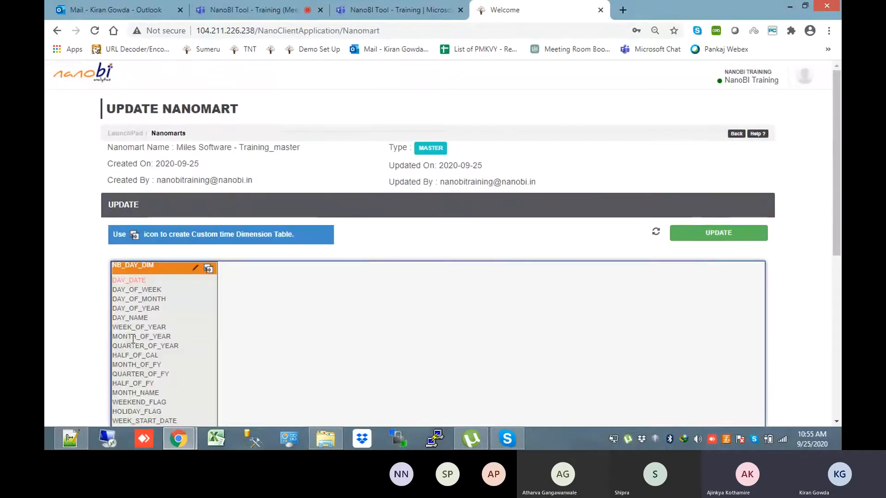
drag(838, 180, 832, 205)
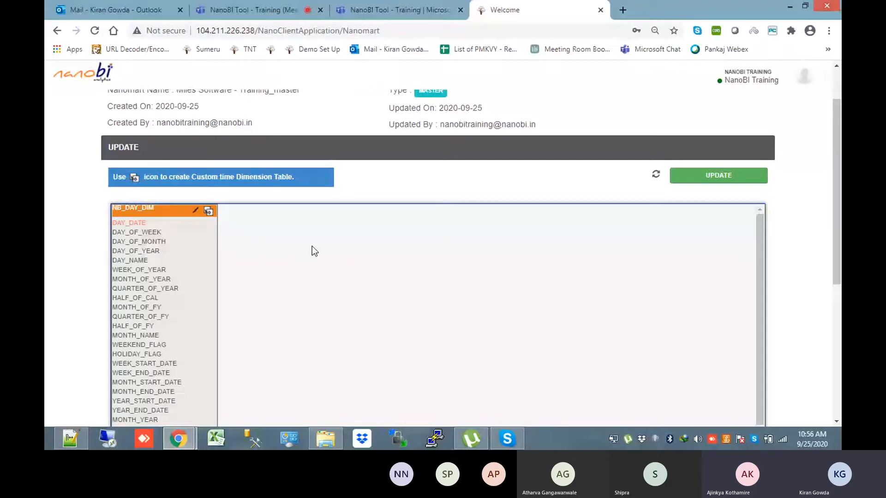
drag(836, 191, 836, 171)
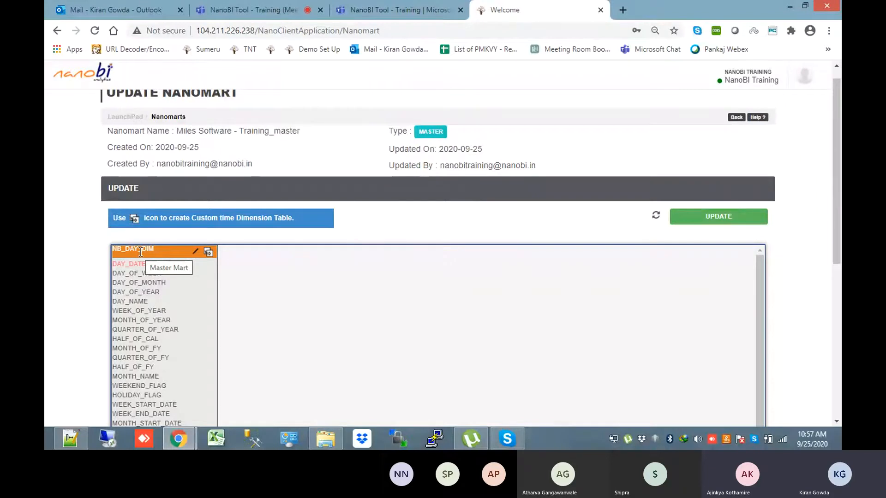
drag(840, 186, 841, 208)
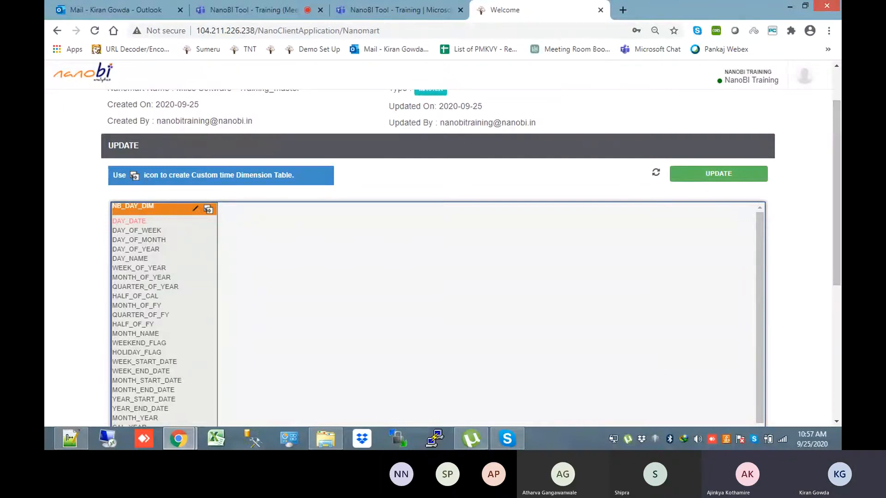
click(78, 442)
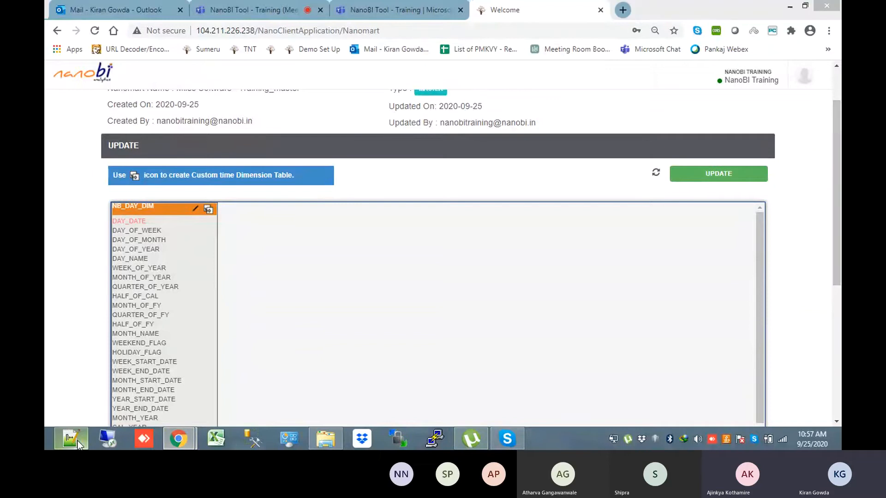
drag(836, 193, 830, 100)
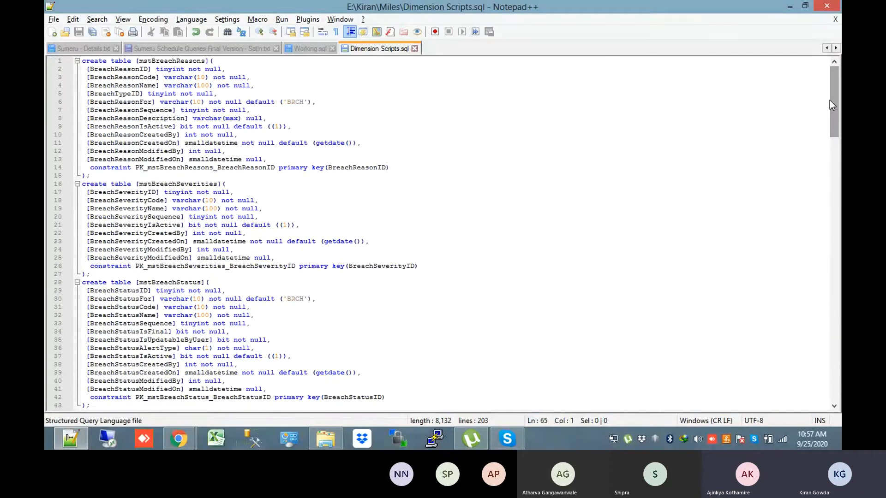
Flip between Dimension Scripts.sql and NanoBI's NB_DAY_DIM column list, ending on the NanoBI page
key(alt+Tab)
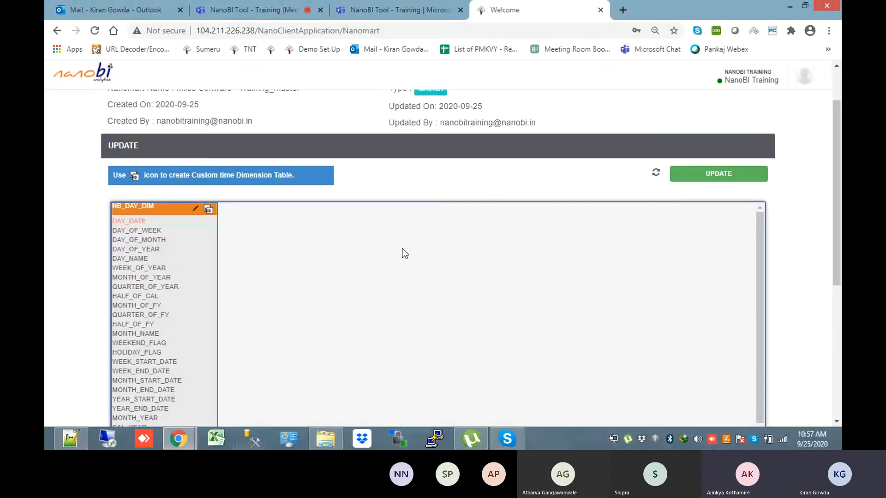
key(alt+Tab)
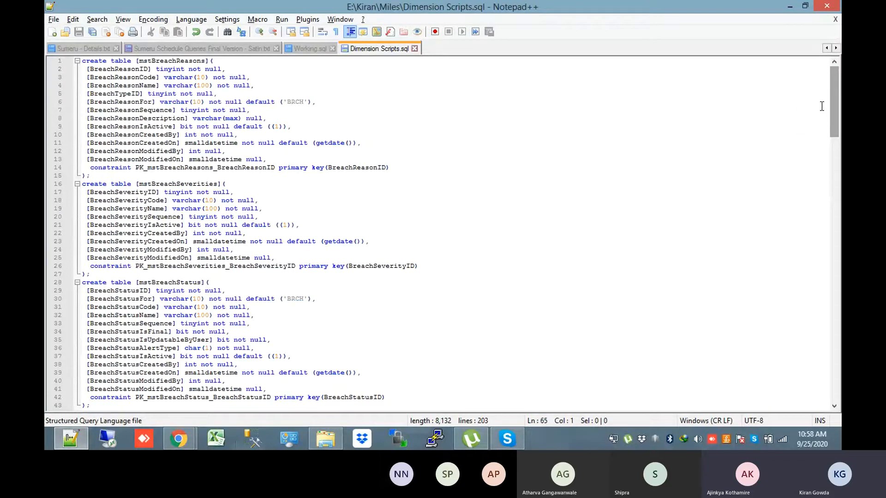
drag(835, 105, 838, 85)
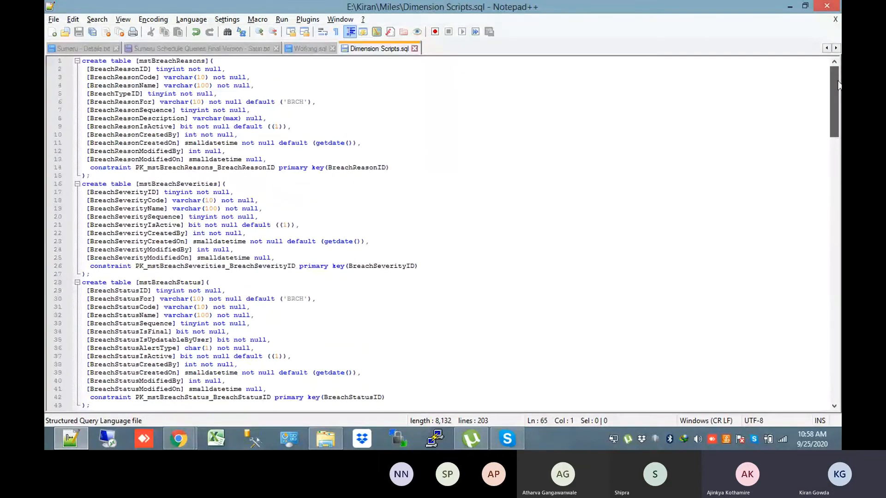
key(alt+Tab)
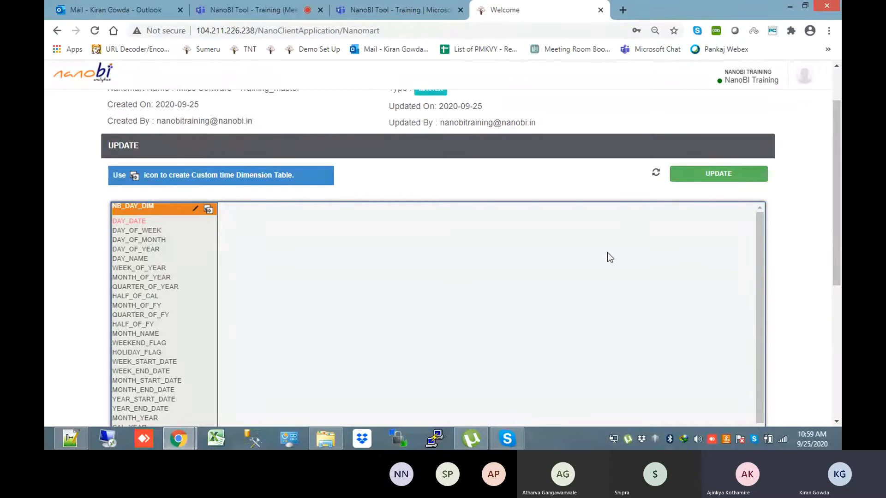
Scroll the NB_DAY_DIM column list, then launch SQL Server Management Studio
drag(841, 264, 841, 306)
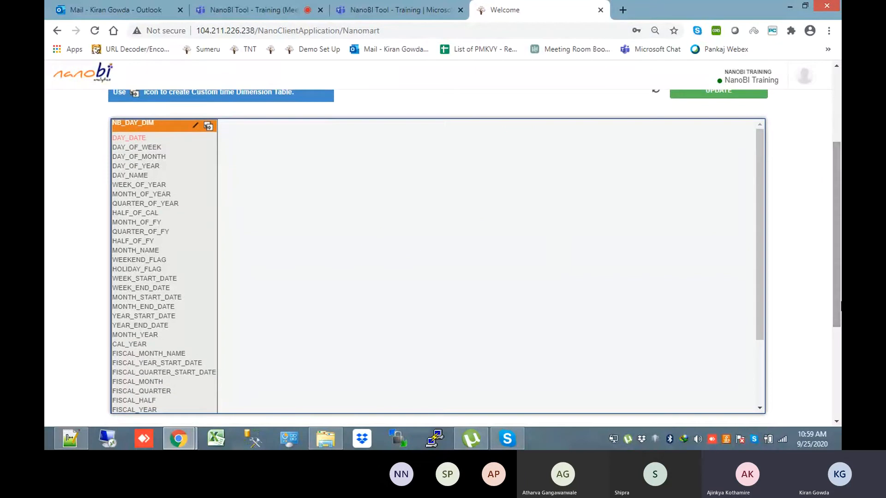
click(263, 439)
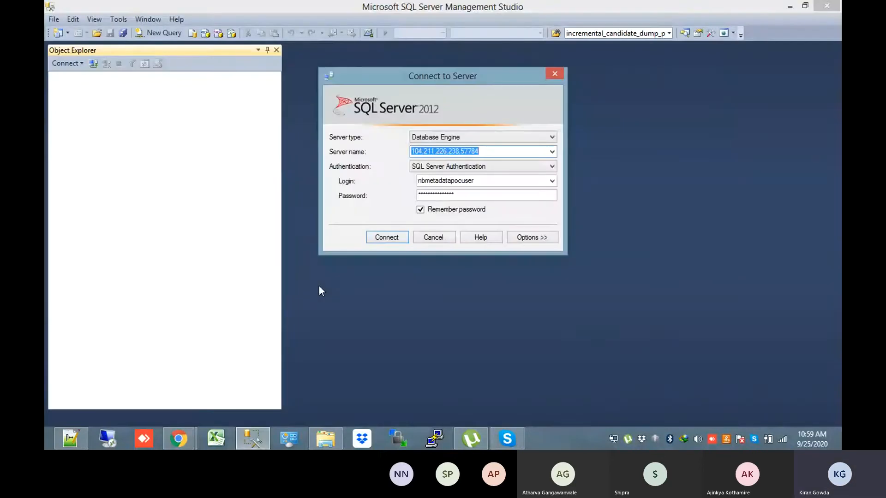
Connect to the server and begin a new 'select * from' query against TENANTDB
click(378, 240)
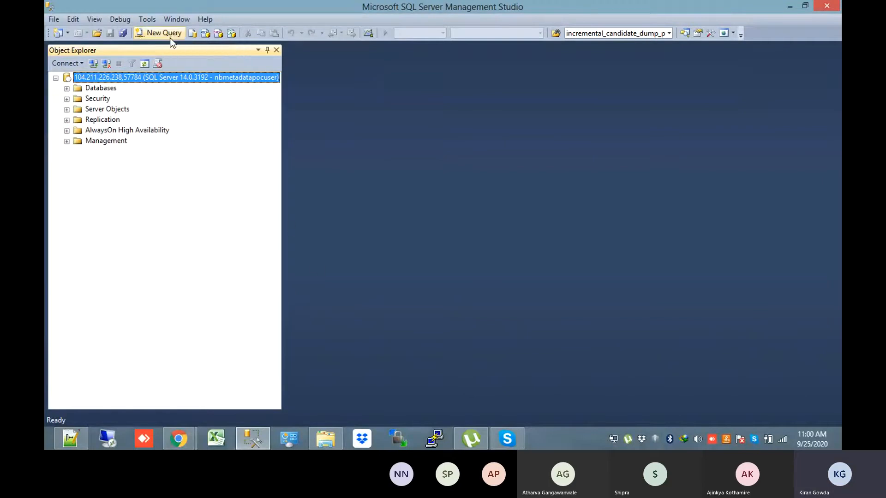
click(170, 34)
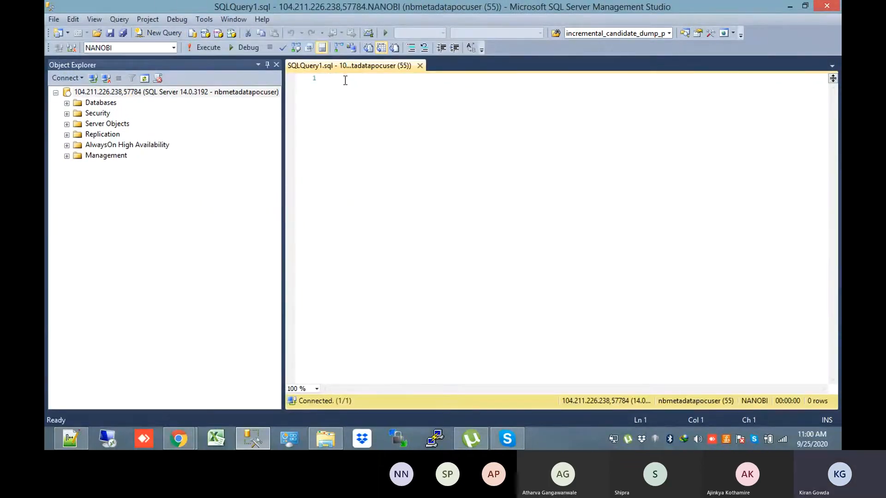
text(select )
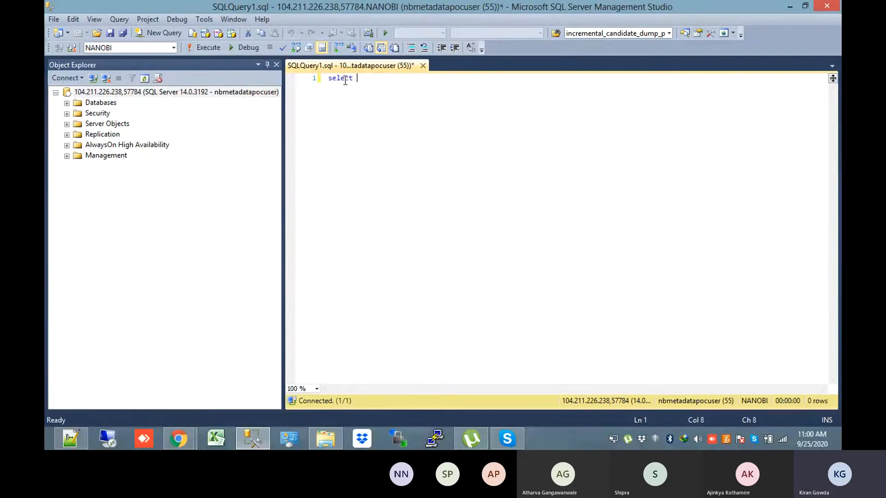
text(* from)
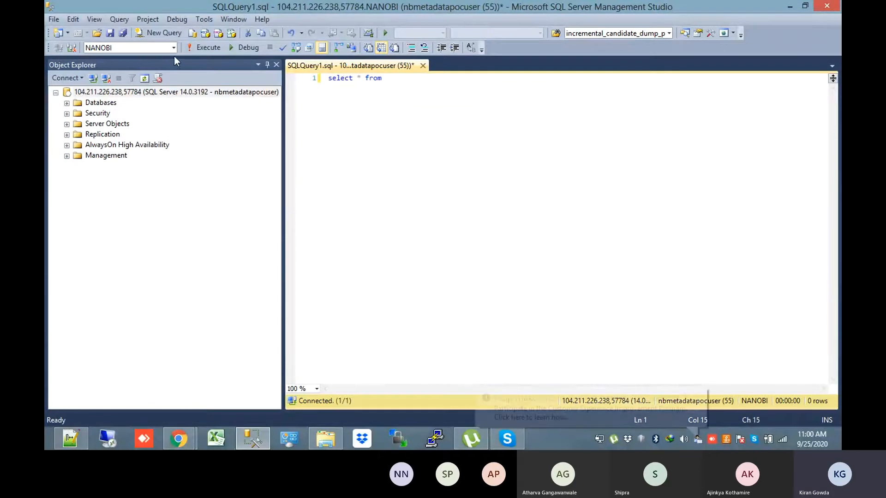
click(170, 49)
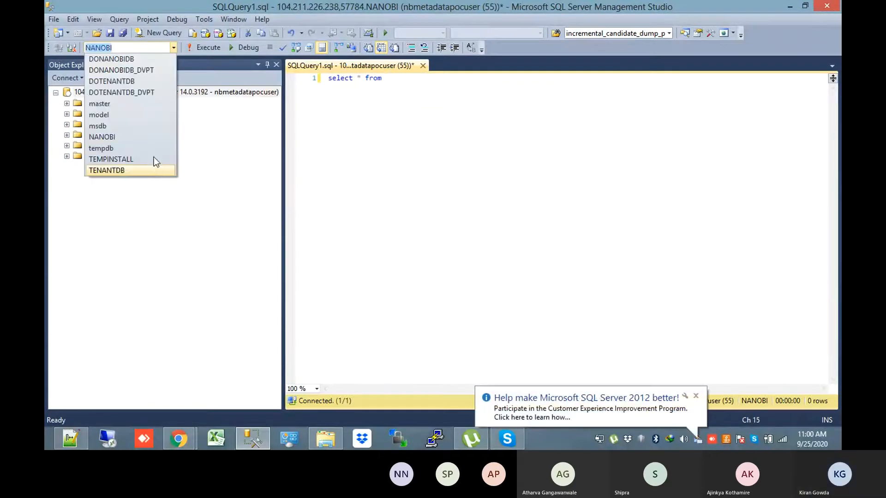
click(149, 170)
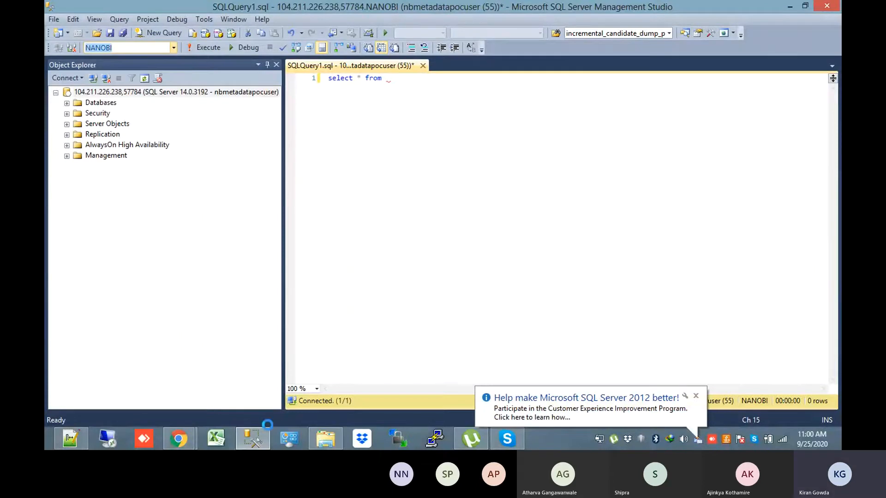
Bring the NanoBI browser window with the NB_DAY_DIM columns back to the front
click(325, 440)
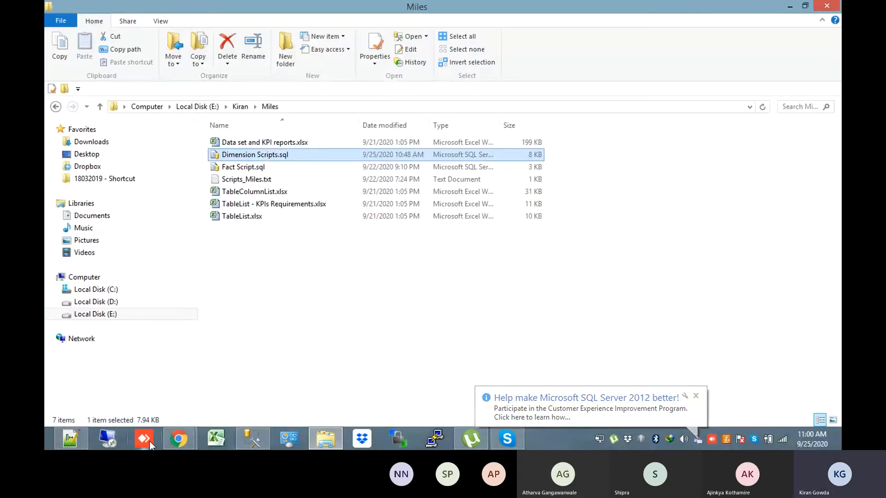
mouse_move(172, 446)
click(134, 389)
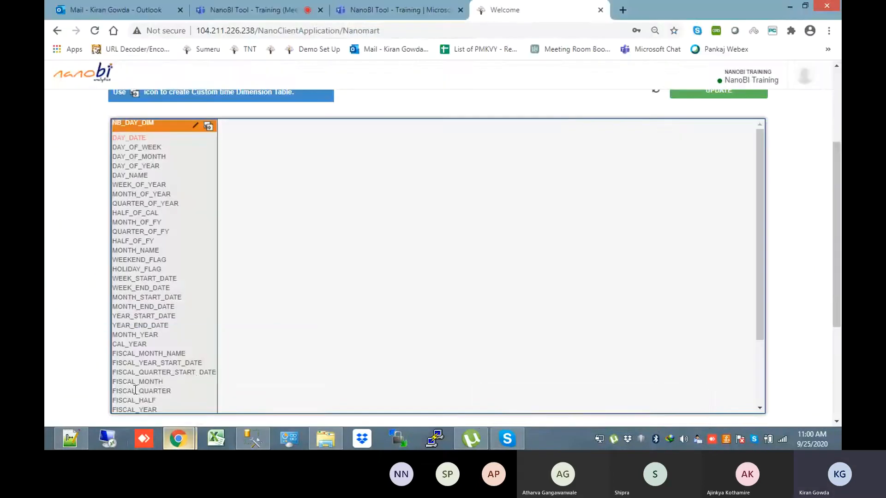
Select the schema name posted in the Teams conversation
click(253, 7)
click(335, 7)
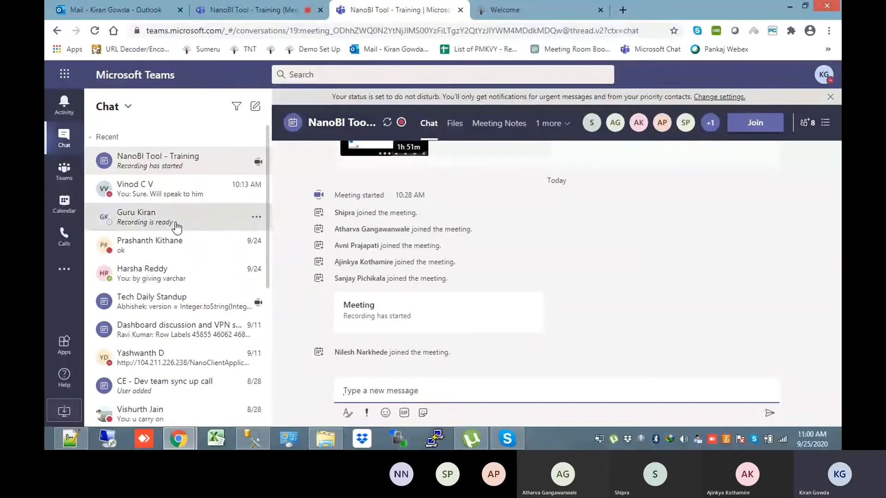
click(177, 226)
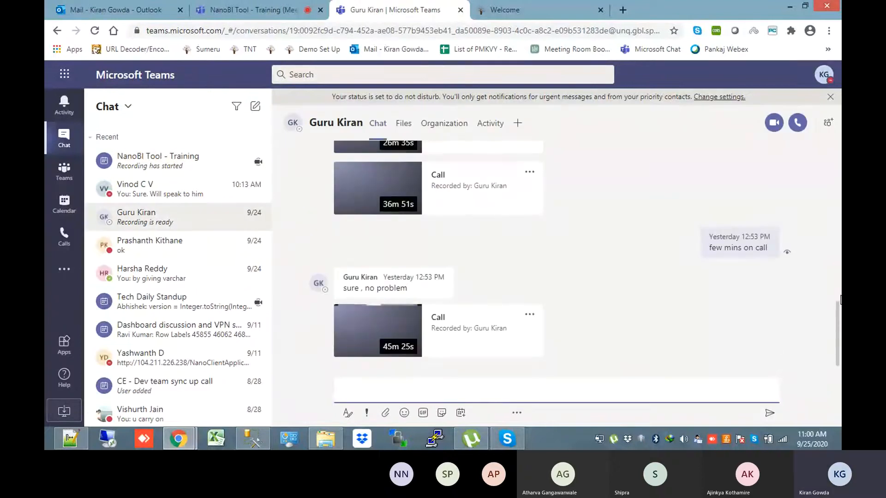
drag(839, 316, 839, 215)
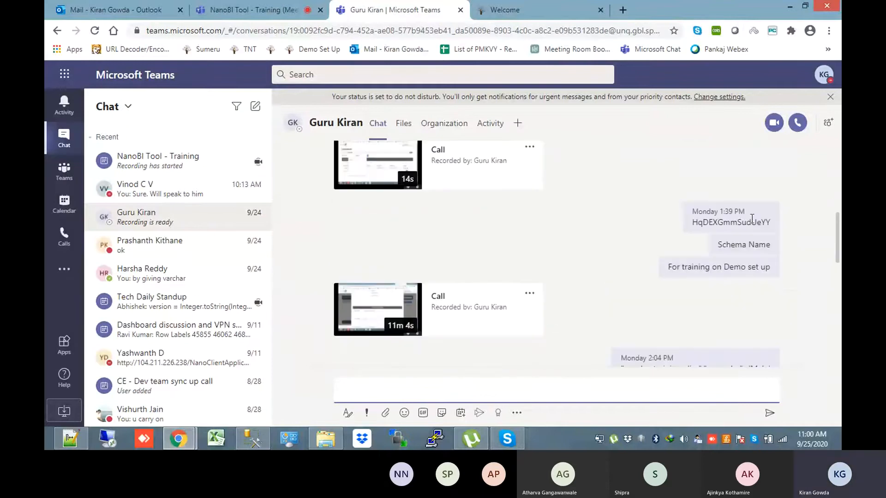
double_click(744, 222)
key(ctrl+c)
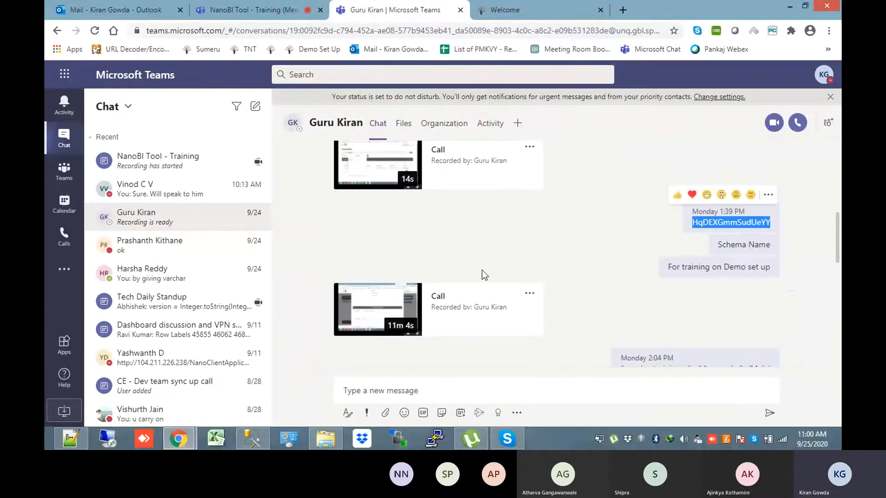
Paste the schema name into the SSMS query after 'from', followed by '.nb_dat'
click(266, 442)
key(ctrl+v)
text(.nb_dat)
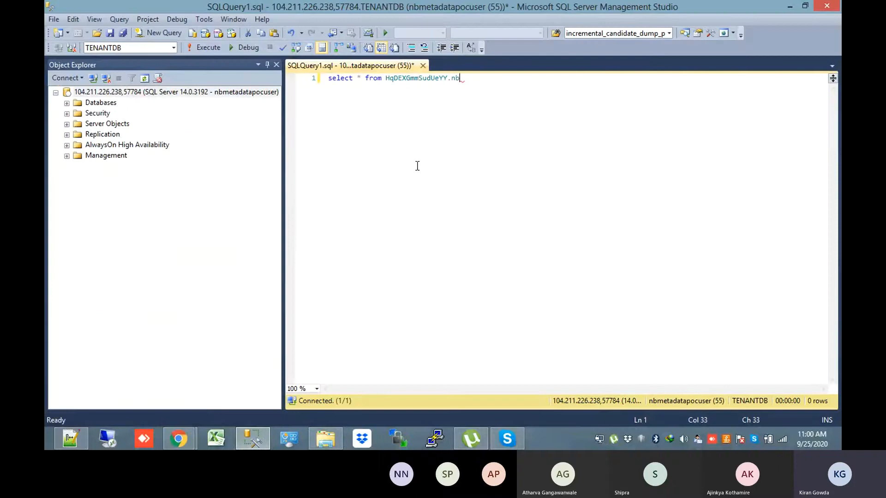
Correct the table name to nb_day_dim and execute the query, returning 3654 rows
key(BackSpace)
text(y_dim)
click(202, 53)
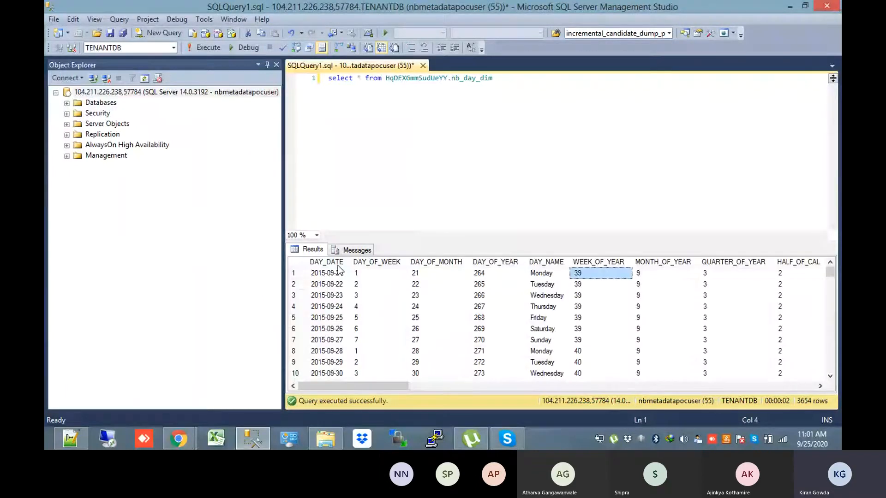
Step through the result columns from HOLIDAY_FLAG to the FISCAL_HALF and YEAR columns
key(Right)
key(Right)
key(Right)
key(Right)
key(Right)
key(Right)
key(Right)
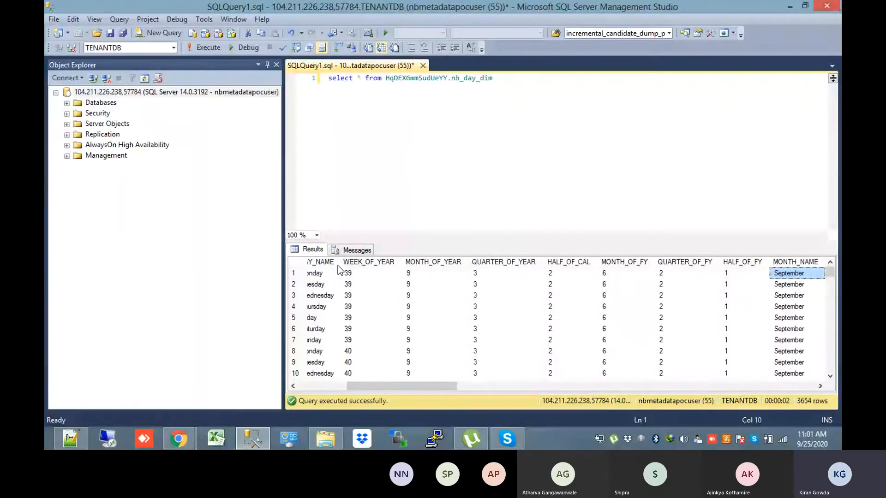
key(Right)
key(Right)
key(Right)
key(Right)
click(632, 350)
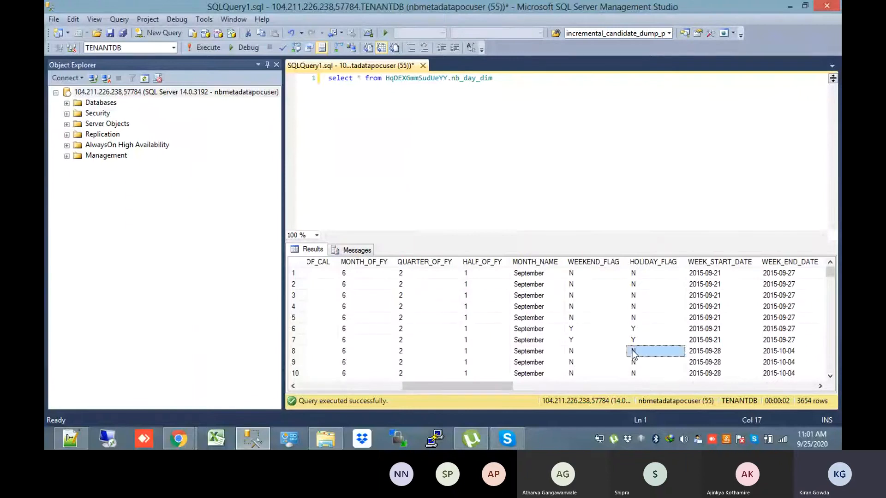
key(Right)
key(Right)
key(Right)
key(Right)
key(Right)
key(Right)
key(Right)
key(Right)
key(Right)
key(Right)
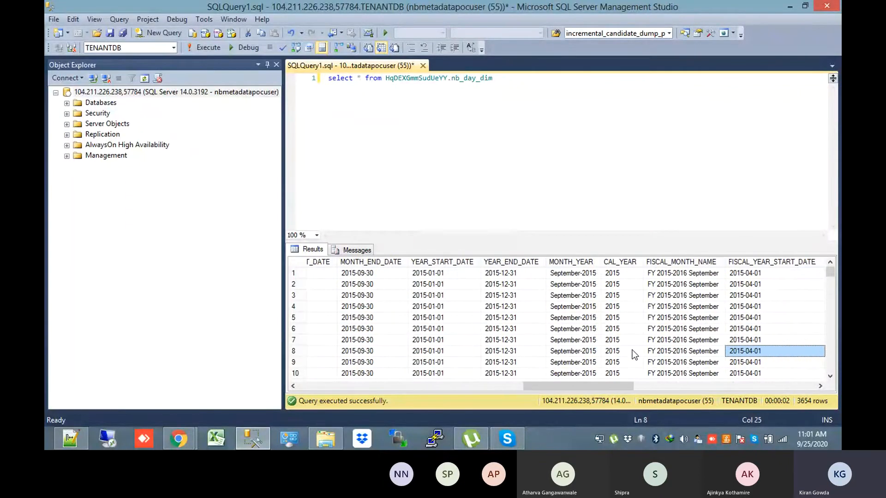
key(Right)
key(Right)
key(Right)
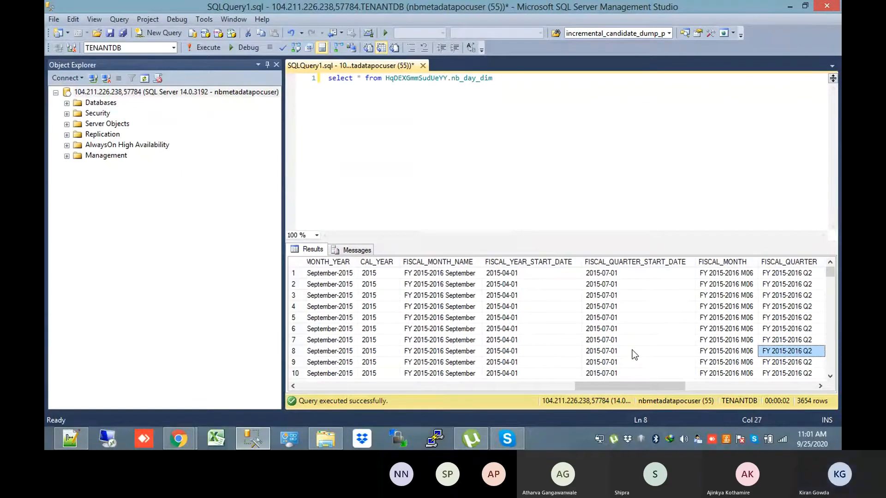
key(Right)
key(Up)
key(Up)
key(Left)
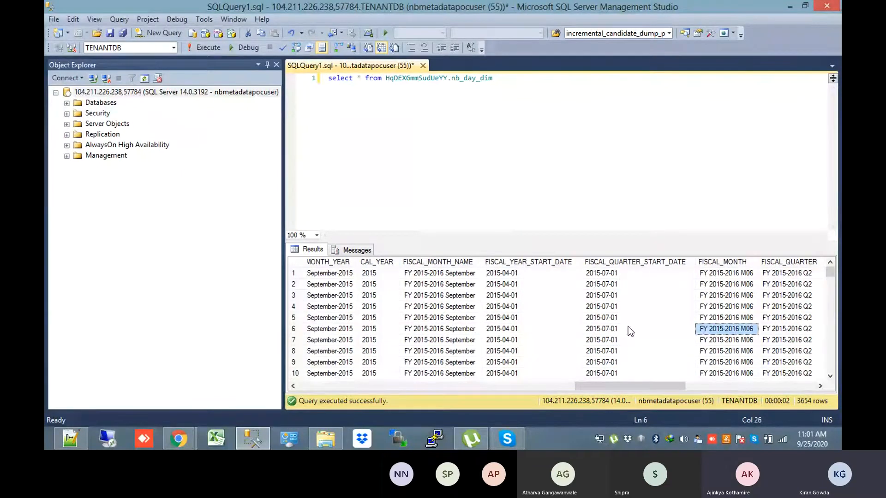
key(Right)
key(Right)
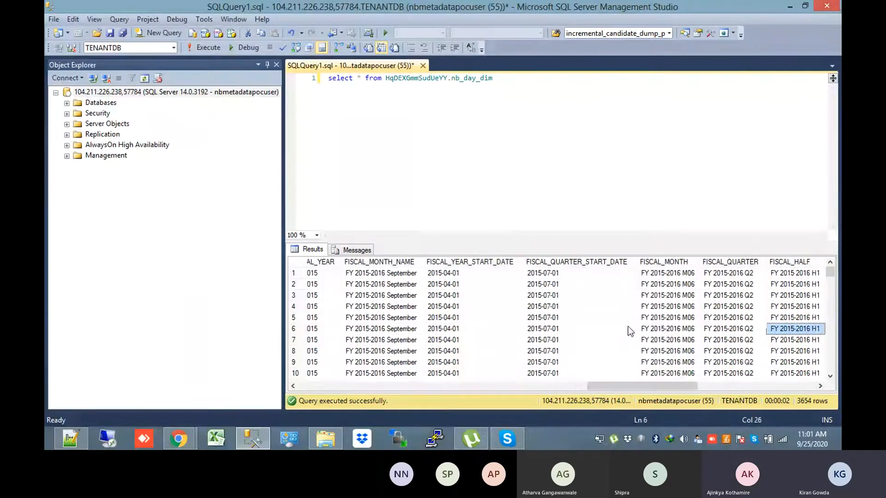
key(Up)
key(Right)
key(Right)
key(Right)
key(Right)
key(Right)
key(Right)
key(Right)
key(Right)
key(Right)
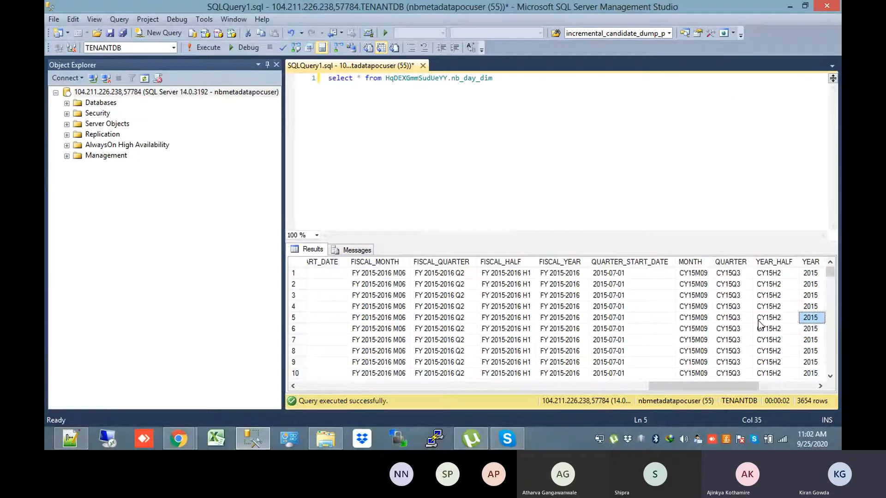
Scroll across the results grid, inspecting DAY_DATE, DAY_OF_WEEK and FISCAL_YEAR_END_DATE values
drag(695, 386, 295, 384)
click(338, 274)
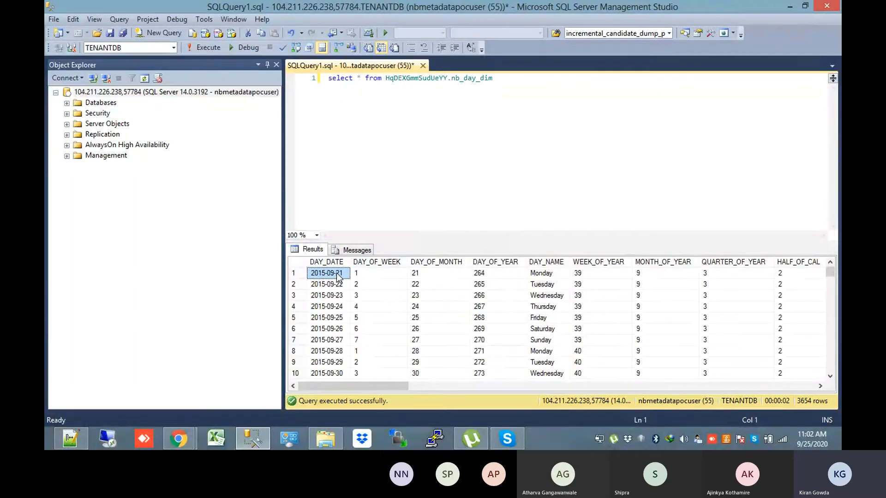
click(398, 295)
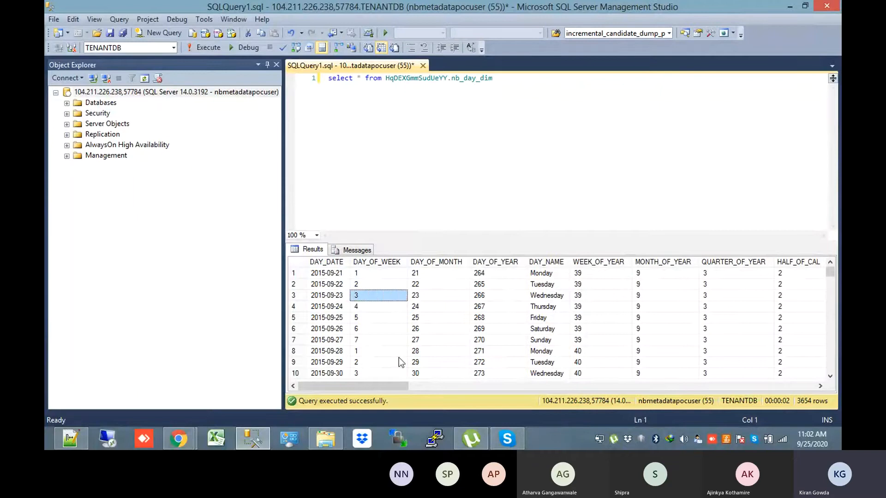
drag(392, 385, 801, 385)
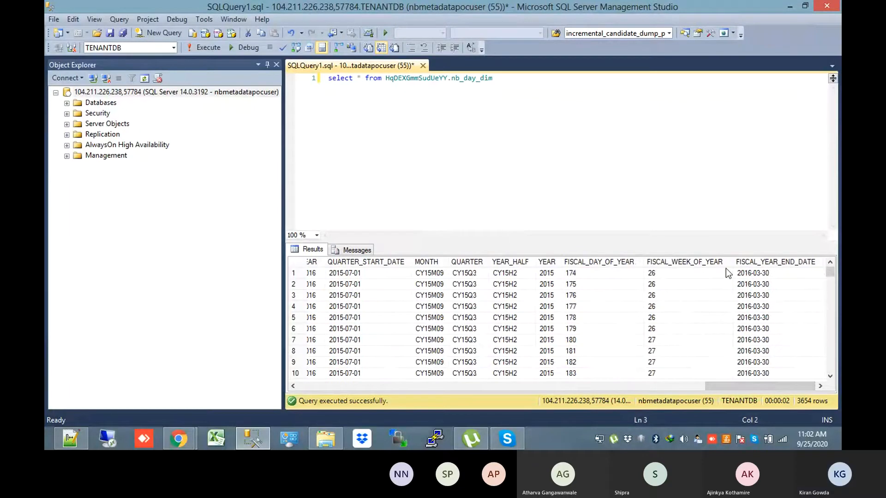
click(753, 308)
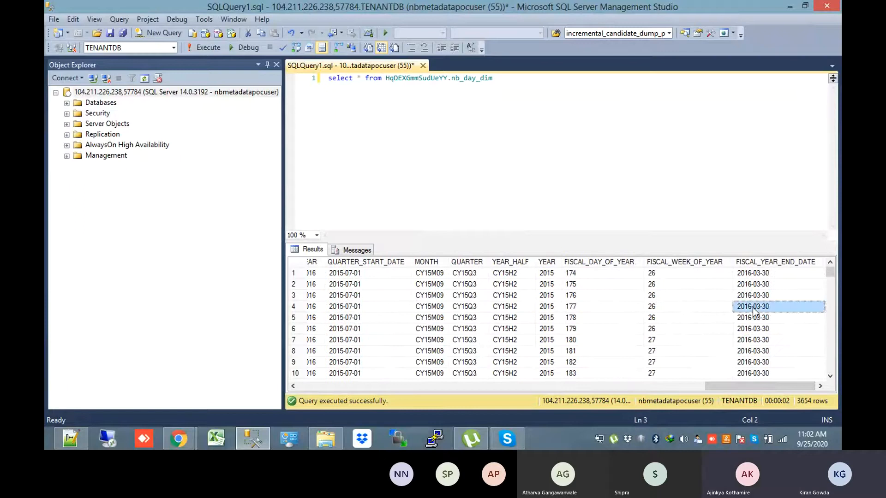
key(Left)
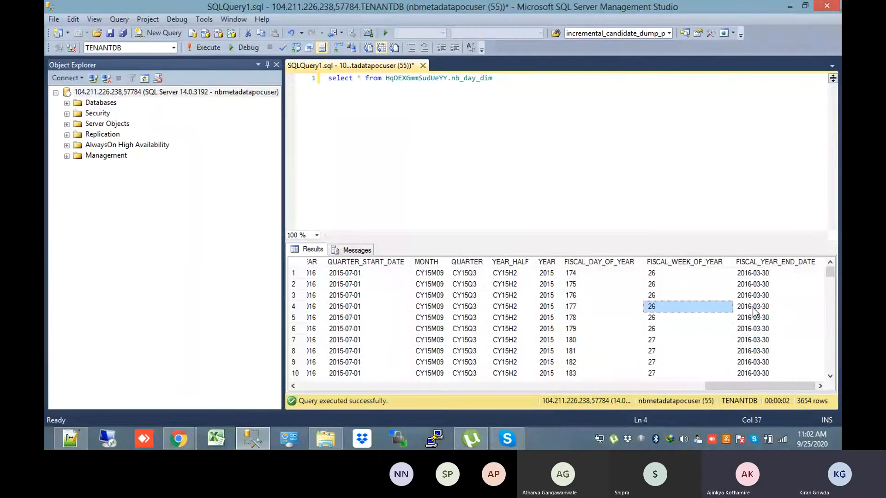
key(alt+Tab)
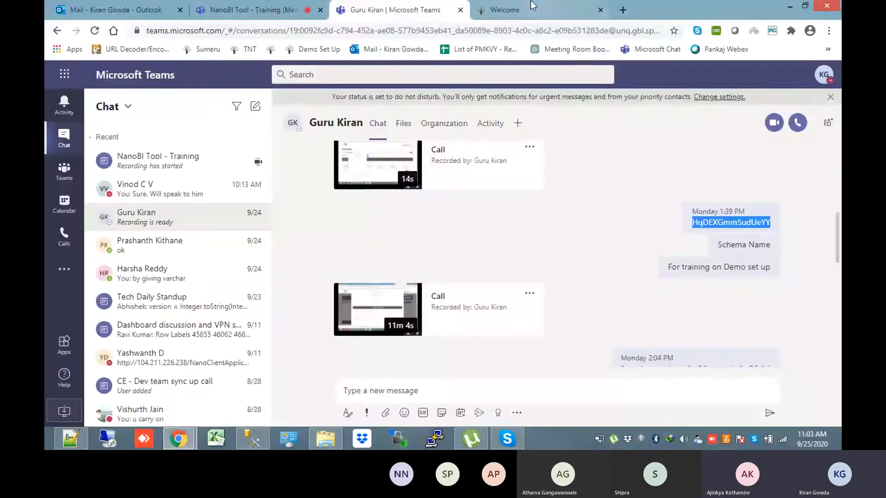
Return to NanoBI's Update Nanomart page, scroll through its day-dimension columns, then go to Dimension Scripts.sql
click(532, 7)
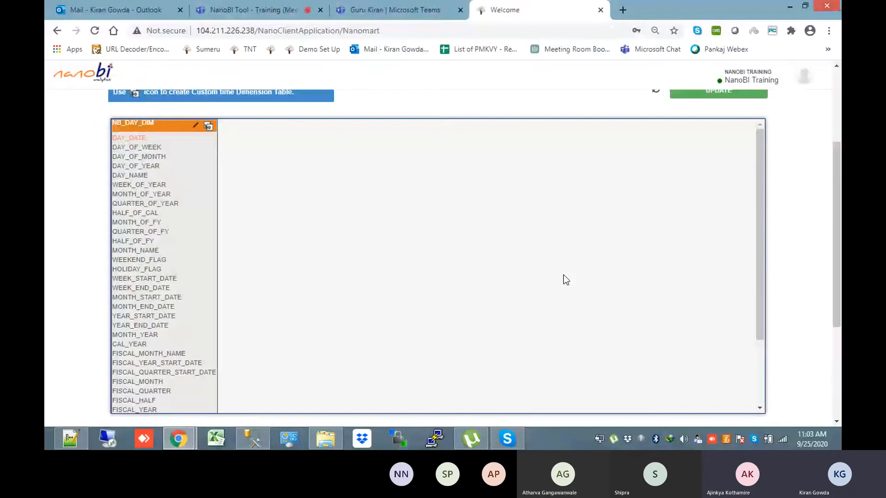
scroll(837, 258, down, 4)
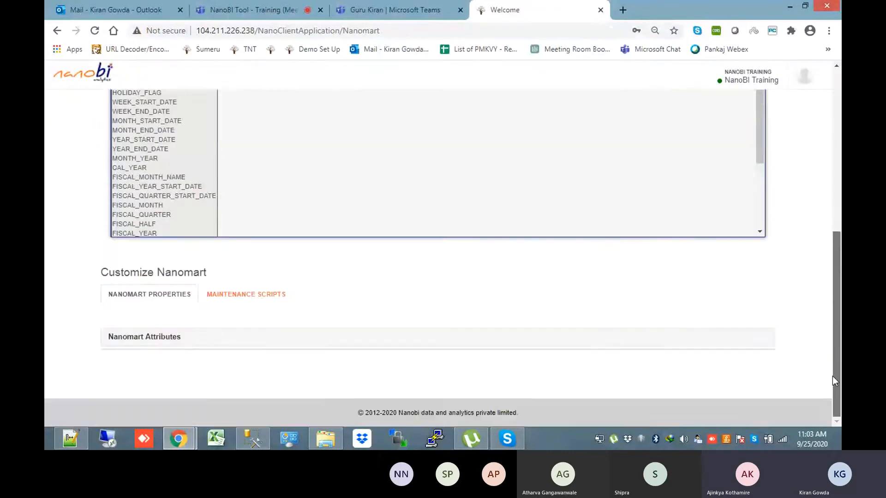
scroll(743, 334, up, 7)
scroll(762, 323, down, 2)
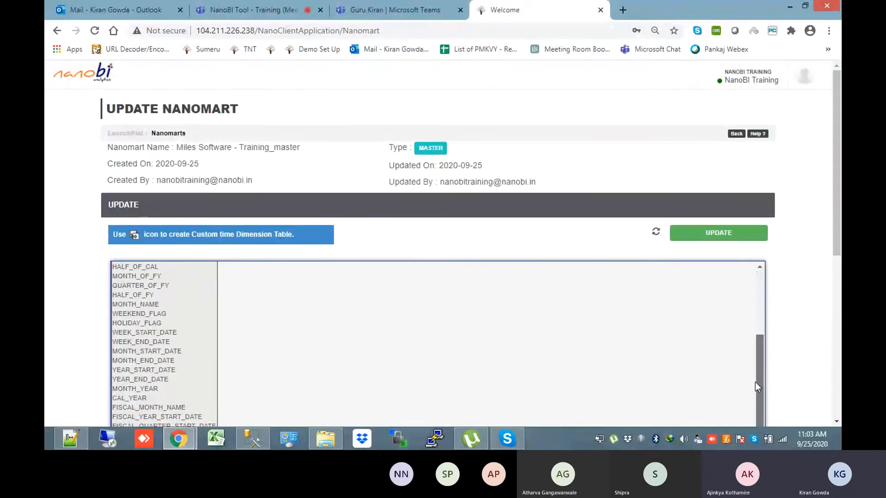
scroll(755, 382, up, 2)
scroll(825, 212, down, 2)
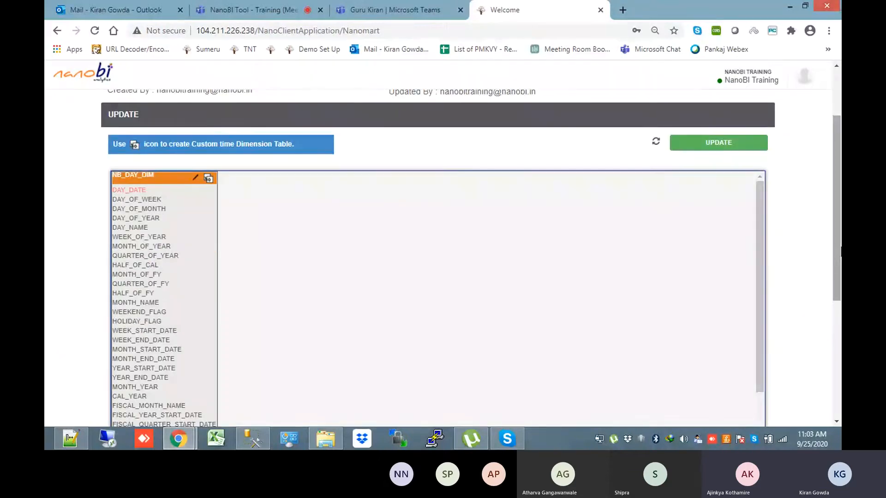
scroll(443, 254, up, 2)
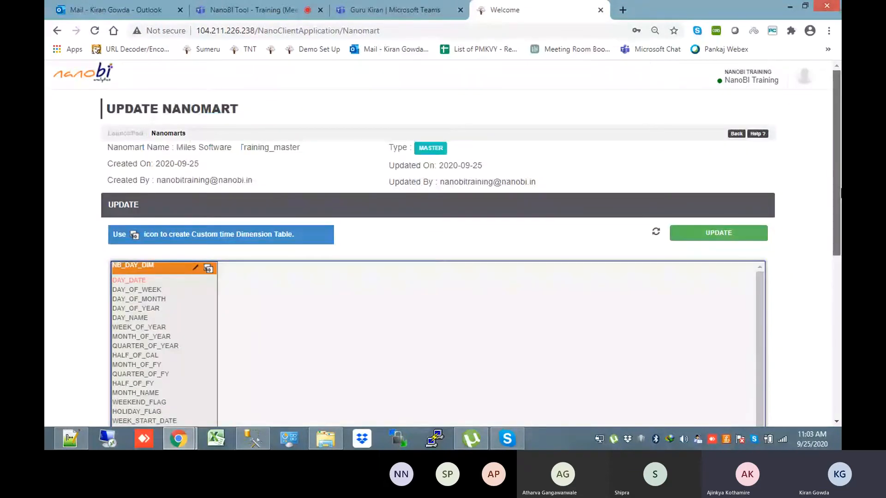
key(alt+Tab)
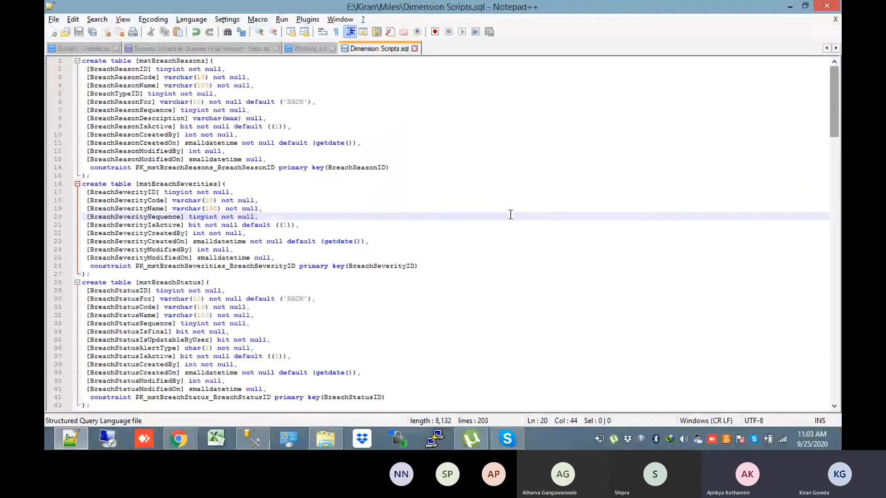
Review lines 2–3 of the mstBreachReasons script, then return to NanoBI's Update Nanomart page
click(448, 74)
click(371, 67)
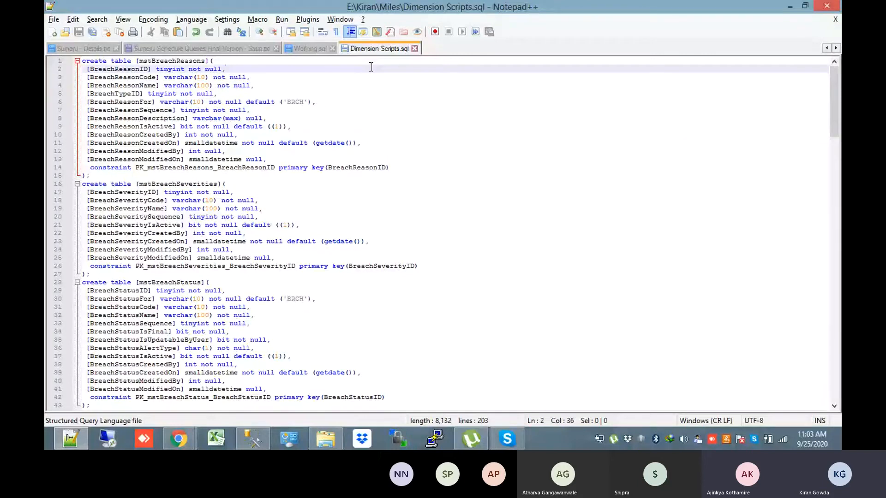
key(alt+Tab)
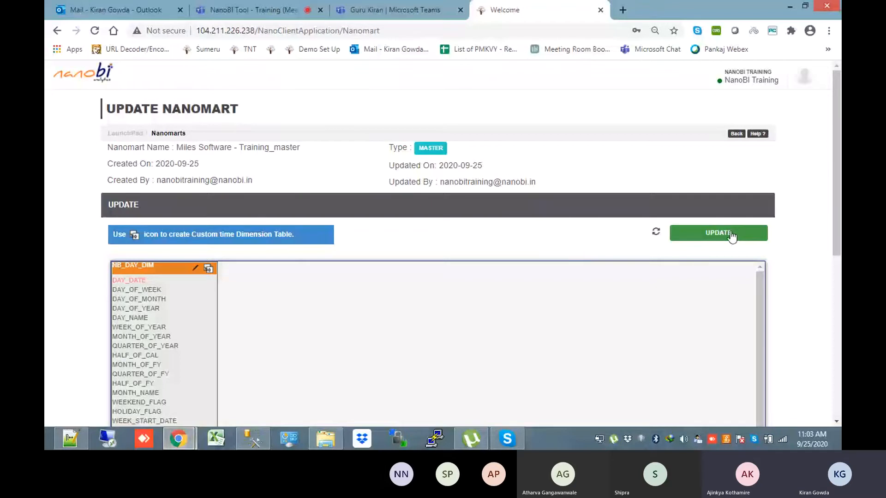
Glance at the Teams meeting, close NanoBI's Update Nano Mart dialog, and return to Dimension Scripts.sql
click(253, 9)
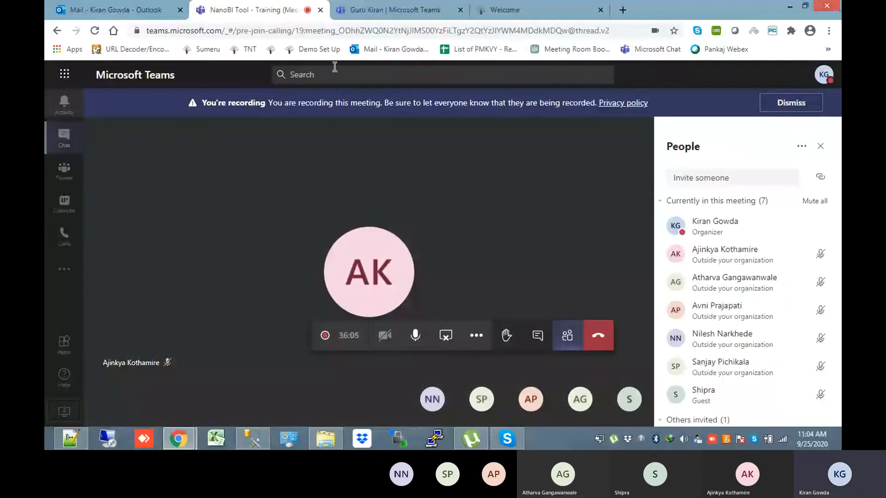
click(537, 7)
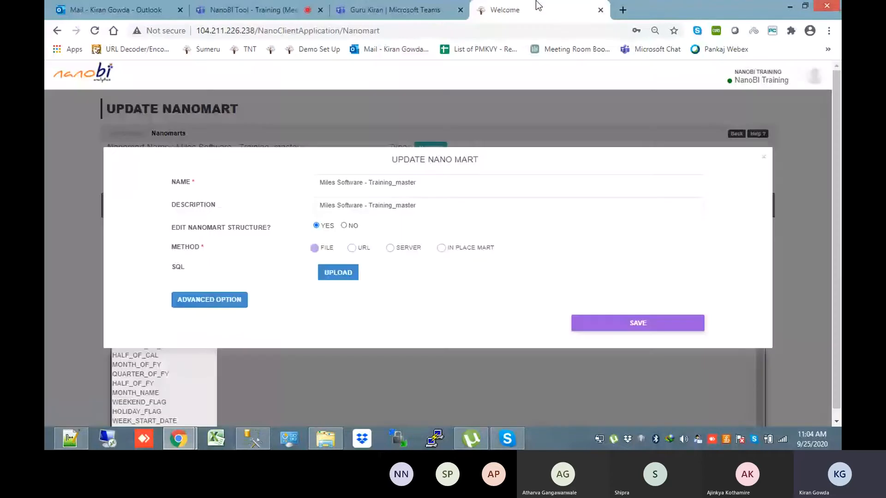
click(764, 157)
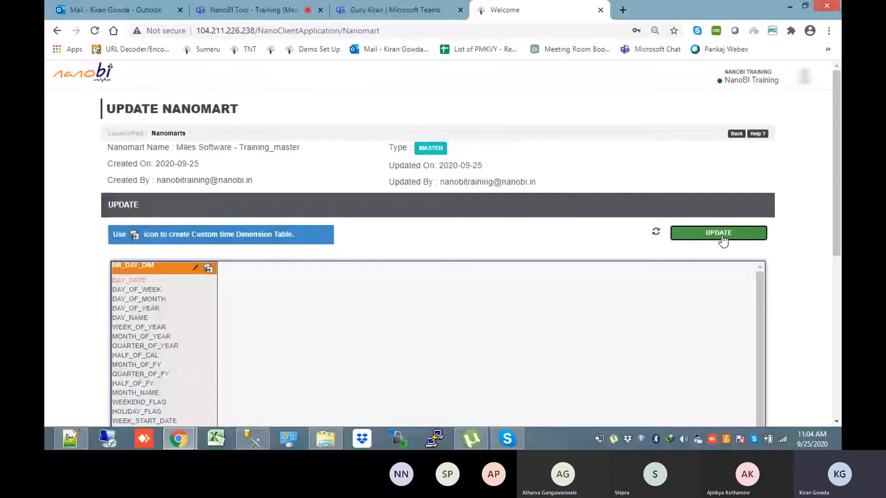
key(alt+Tab)
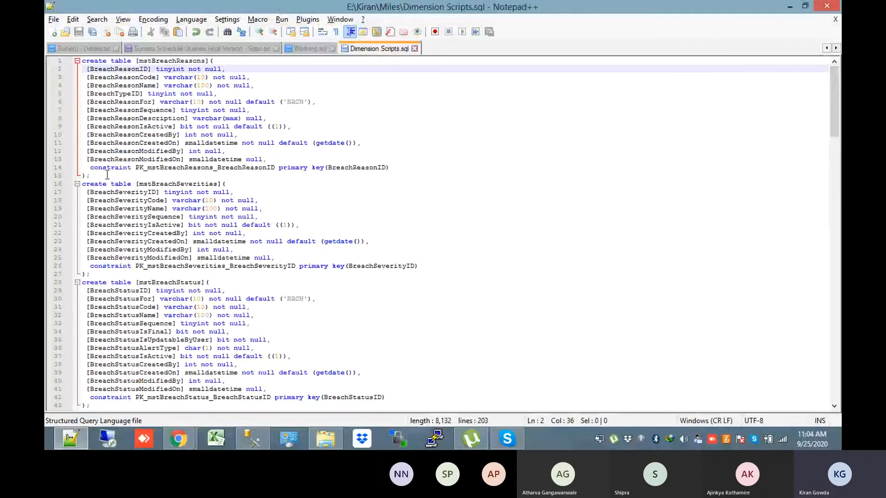
Highlight the mstBreachReasons definition, including 'table' and 'BreachTypeID', then return to NanoBI's Update Nano Mart dialog
drag(107, 175, 56, 60)
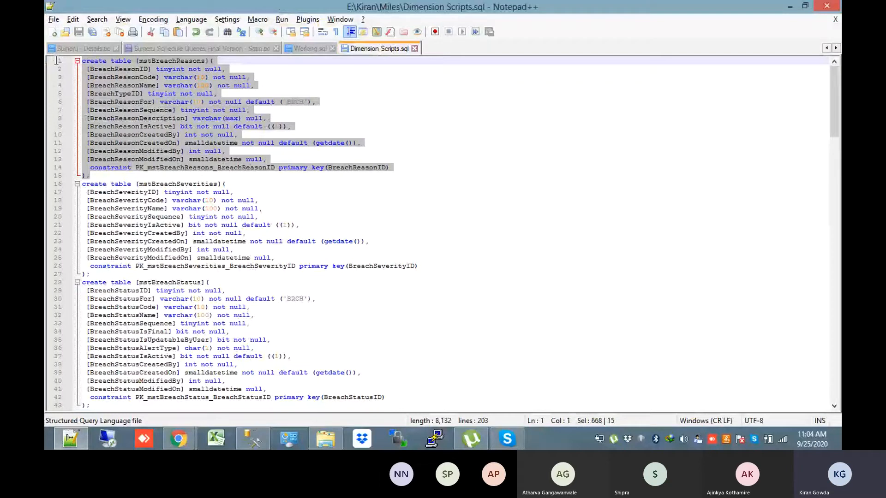
double_click(120, 61)
double_click(132, 93)
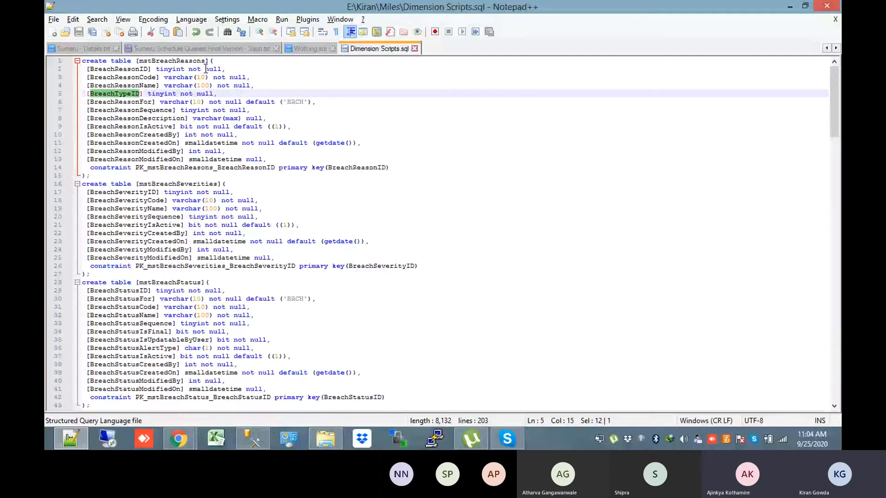
key(alt+Tab)
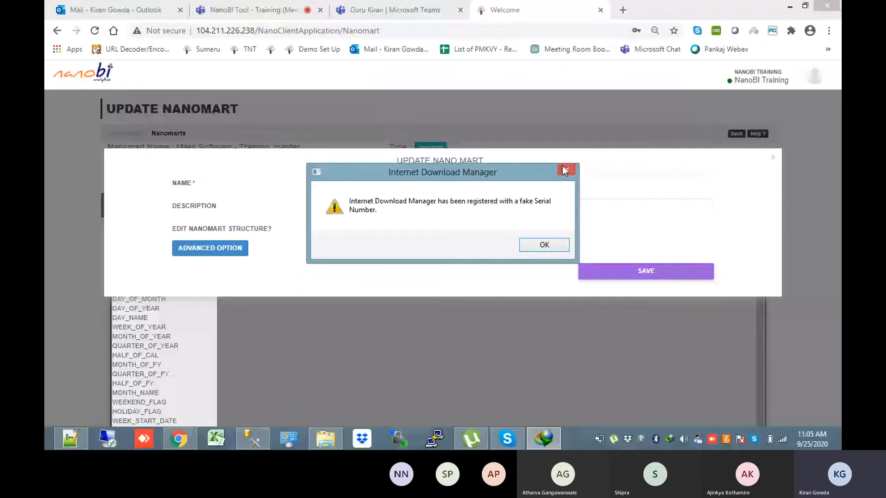
Dismiss the download warning, reopen Update Nano Mart and set Edit Nanomart Structure to YES
click(563, 167)
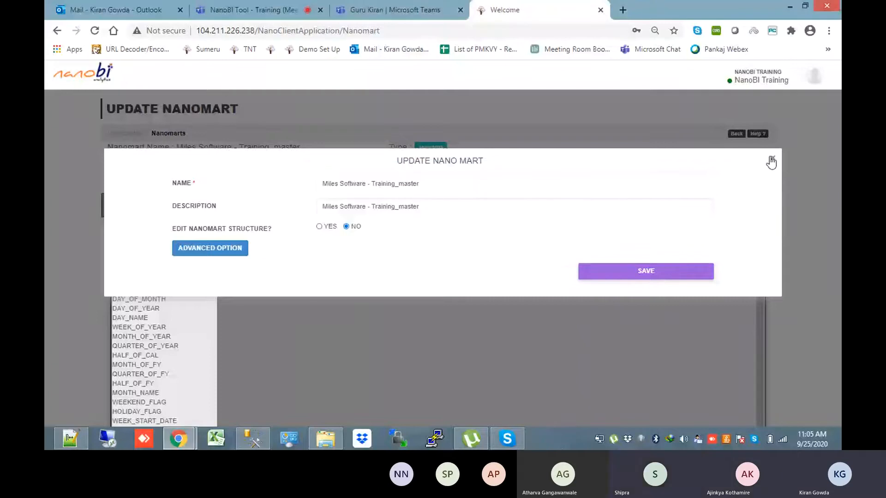
click(771, 162)
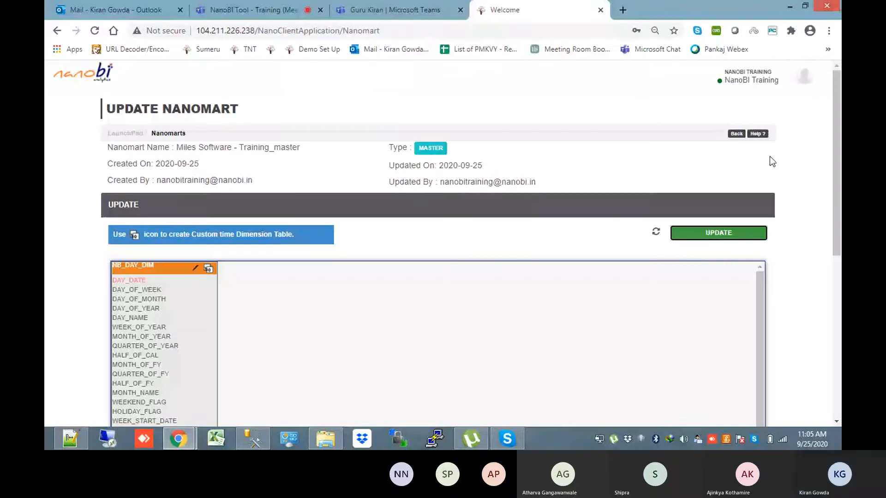
click(720, 234)
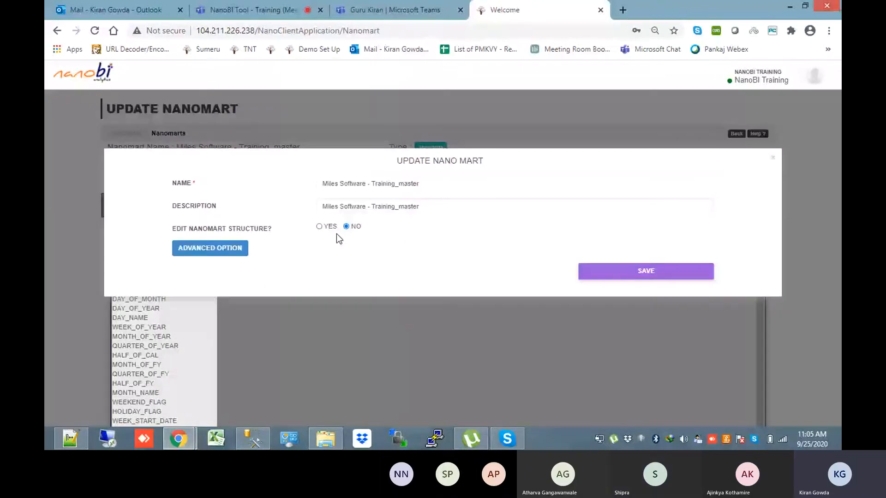
click(321, 227)
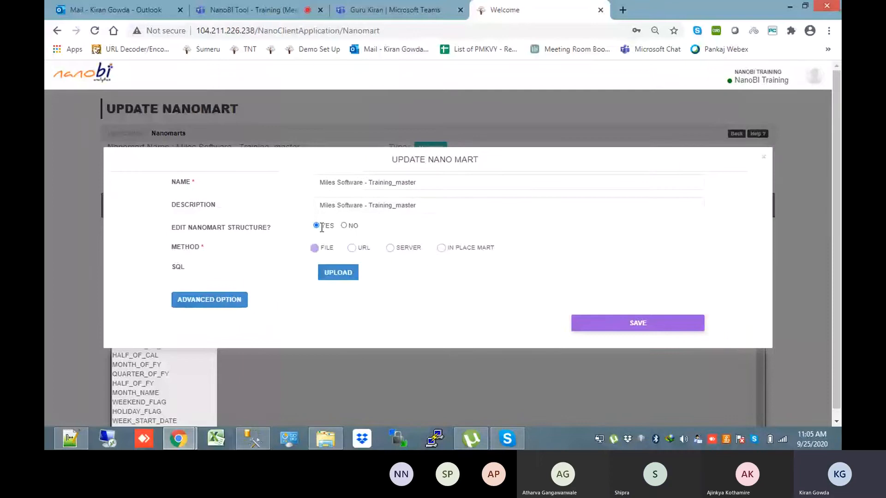
click(70, 438)
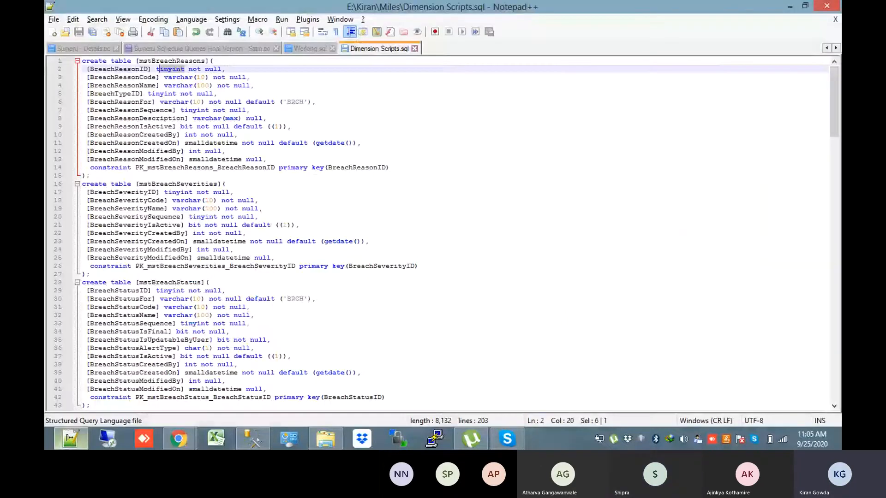
double_click(136, 70)
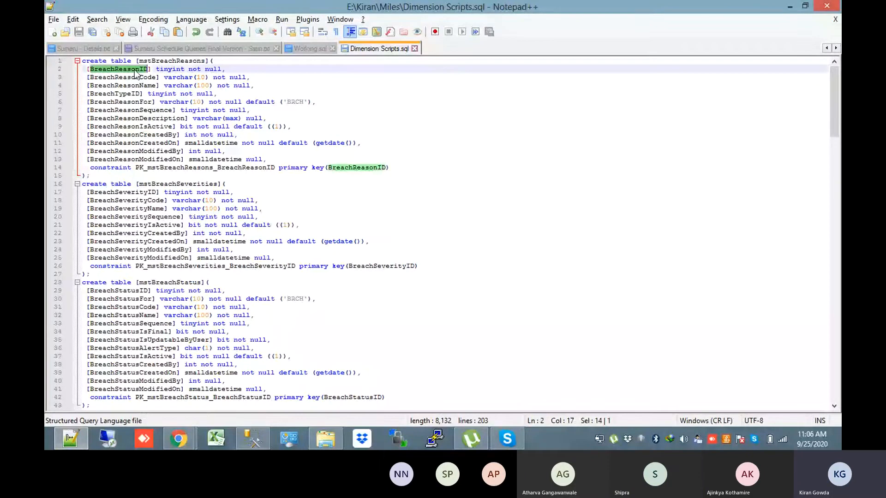
double_click(178, 77)
double_click(178, 86)
click(204, 110)
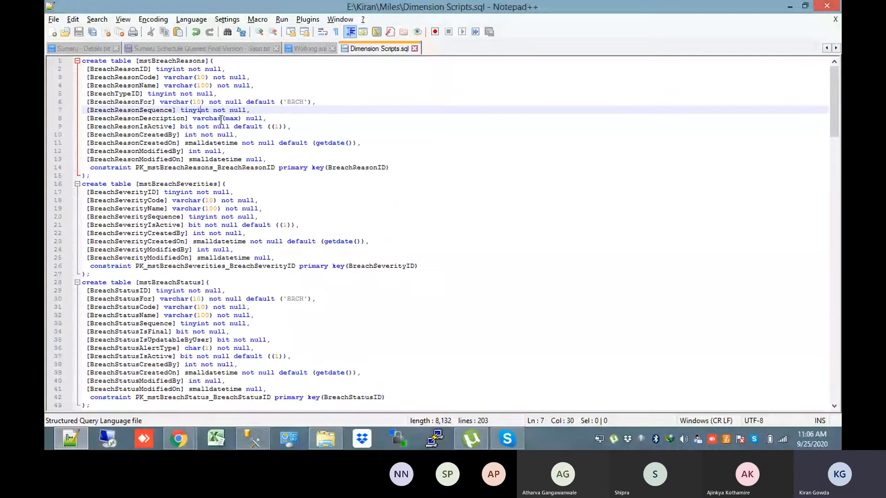
click(221, 120)
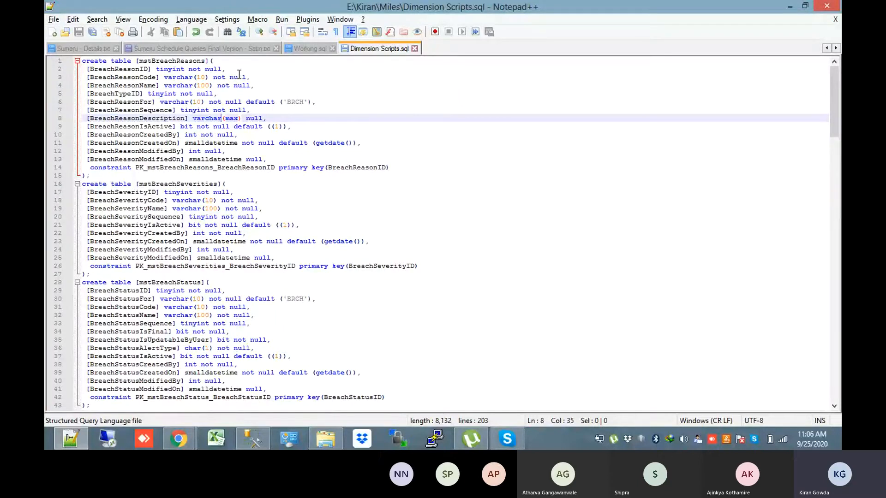
double_click(134, 69)
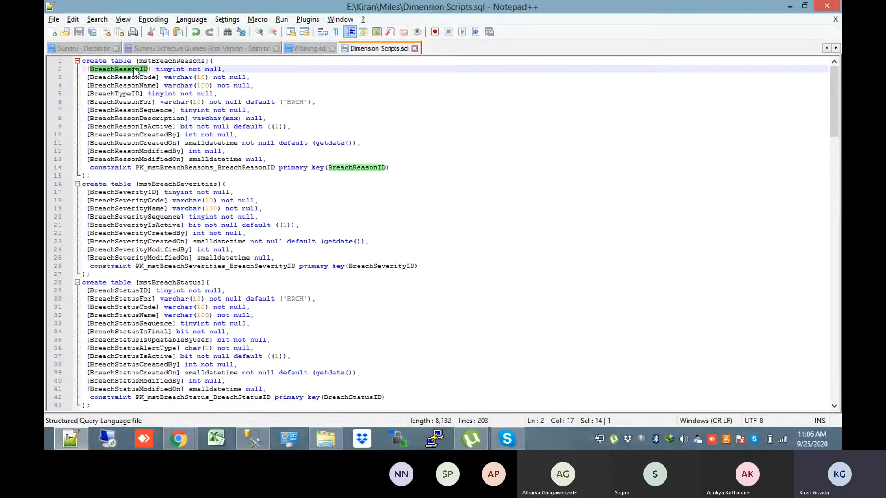
click(357, 189)
double_click(206, 86)
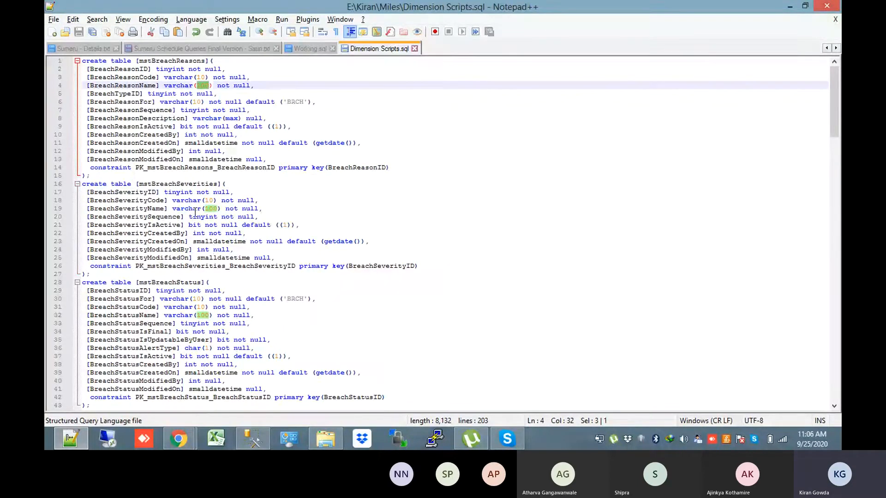
double_click(187, 193)
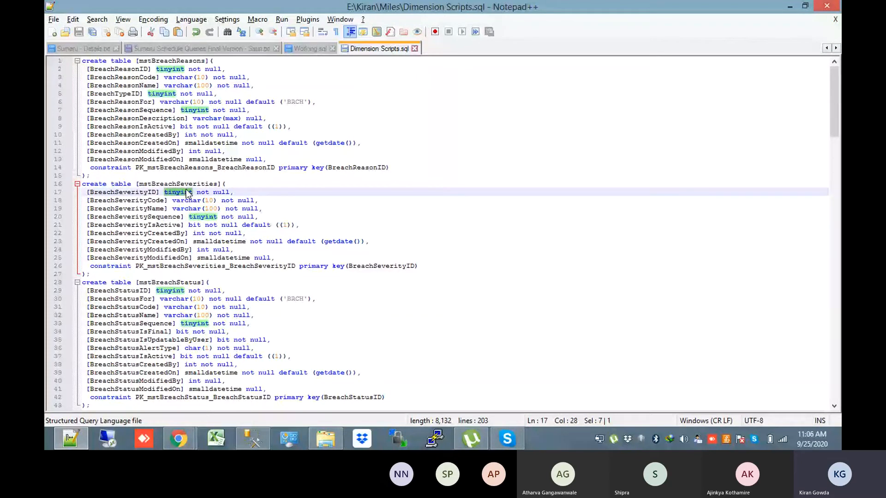
click(131, 193)
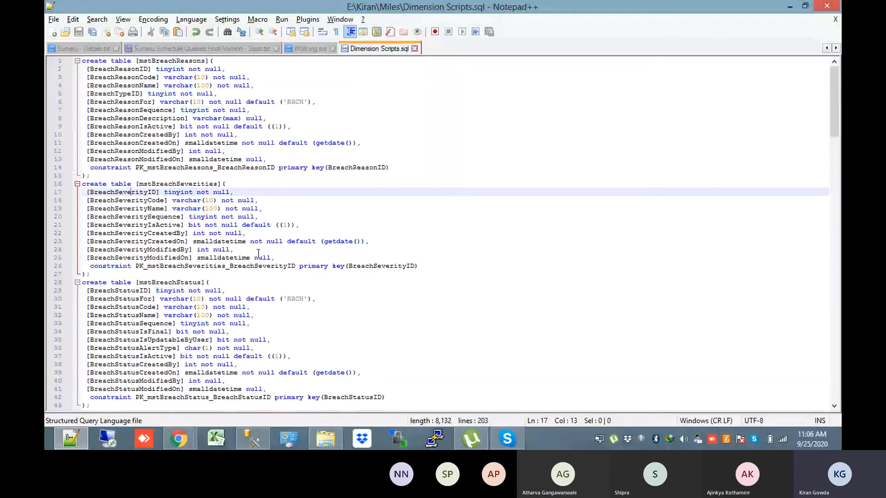
key(Down)
key(Down)
key(Down)
key(Down)
key(Down)
key(Down)
key(Down)
key(Down)
key(Down)
key(Down)
key(Down)
key(Down)
key(Down)
key(Down)
key(Down)
key(Down)
key(Down)
key(Down)
key(Down)
key(Down)
key(Down)
key(Down)
key(Down)
key(Down)
key(Down)
key(Down)
key(Down)
key(Down)
key(Down)
key(Down)
key(Down)
key(Down)
key(Down)
key(Down)
key(Down)
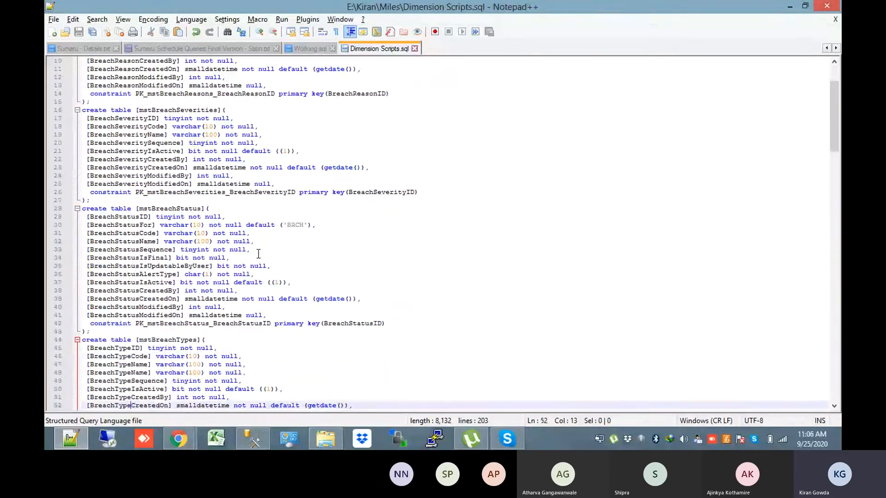
key(Down)
key(Down)
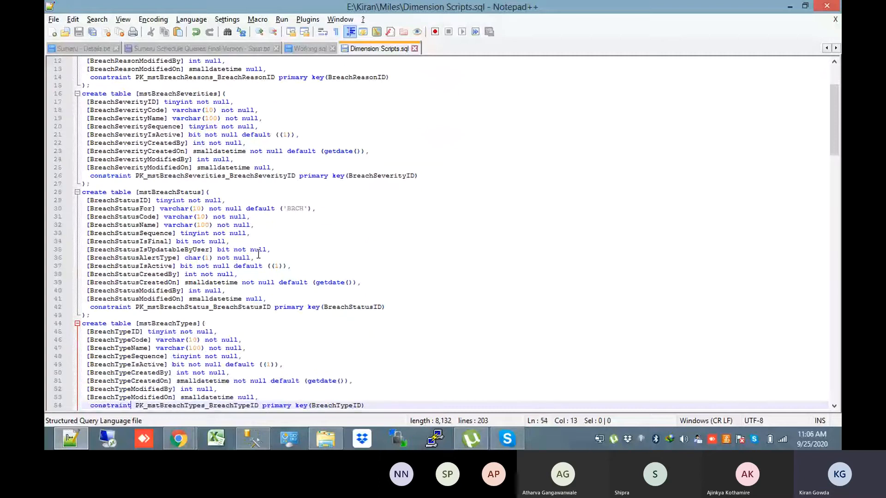
key(Down)
key(Down)
key(Down)
key(Down)
key(Down)
key(Down)
key(Down)
key(Down)
key(Down)
key(Down)
key(Down)
key(Down)
key(Down)
key(Down)
key(Down)
key(Down)
key(Down)
key(Down)
key(Down)
key(Down)
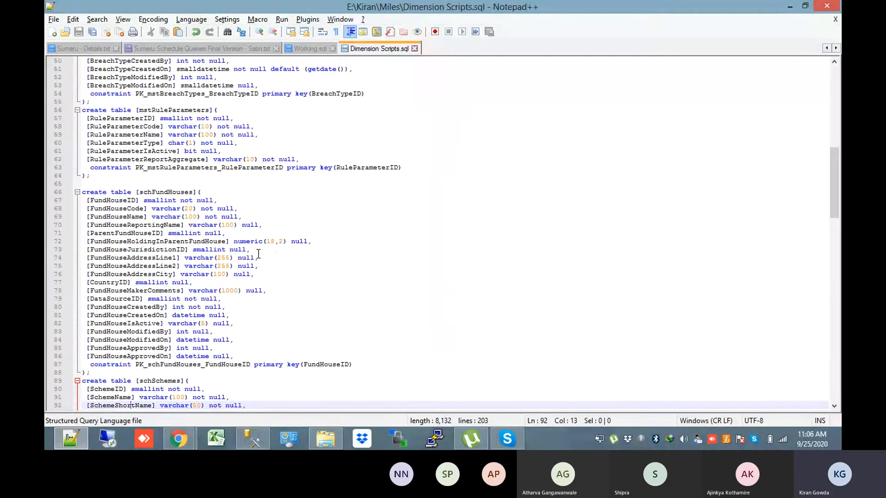
key(Down)
key(Down)
key(Down)
key(Down)
key(Down)
key(Down)
key(Down)
key(Down)
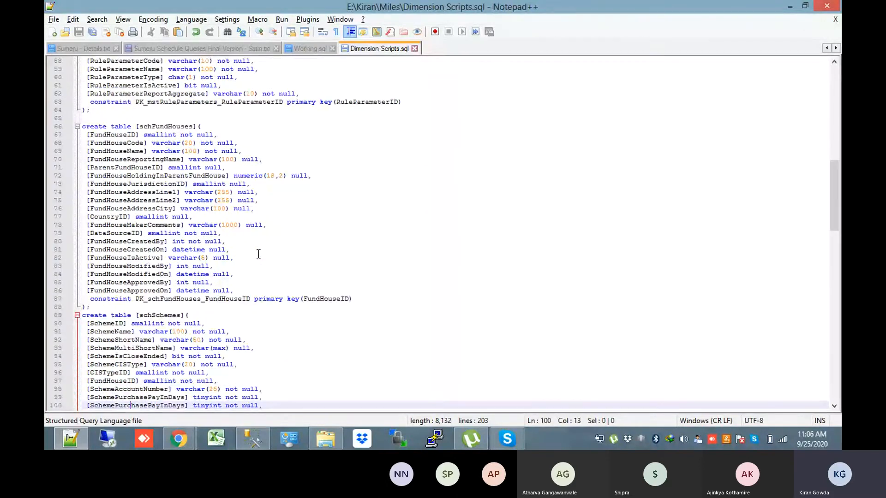
double_click(128, 135)
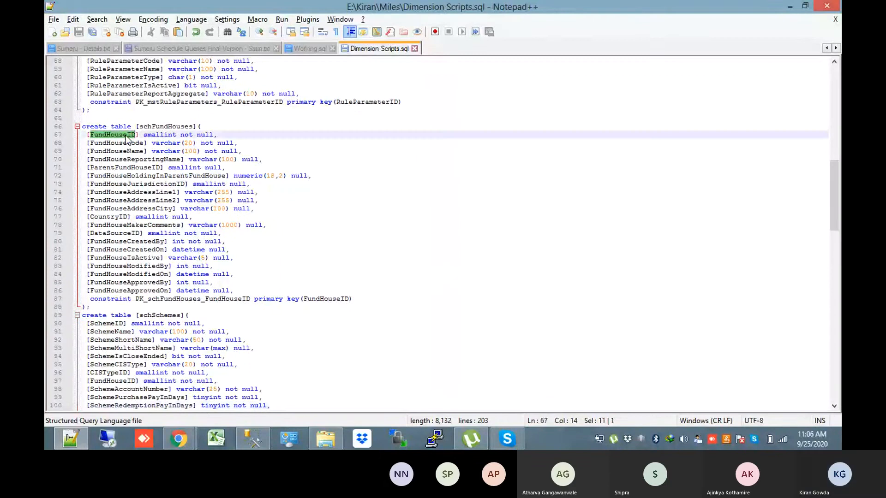
drag(833, 211, 834, 382)
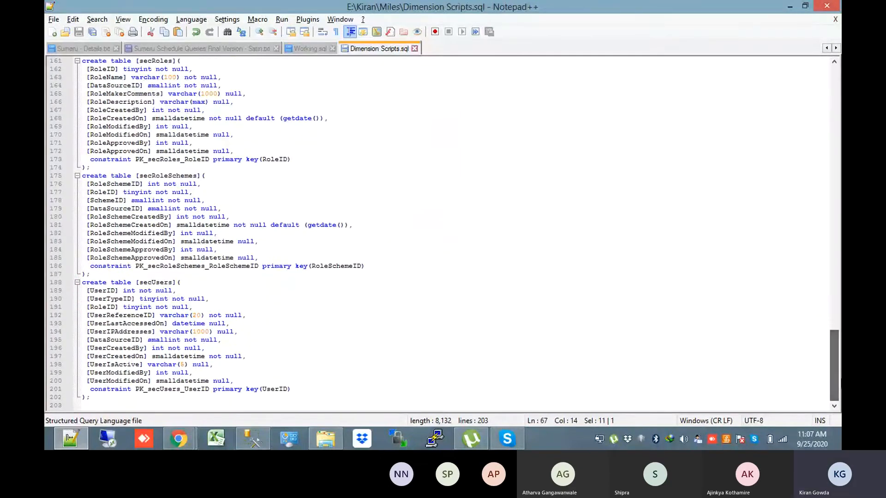
click(109, 293)
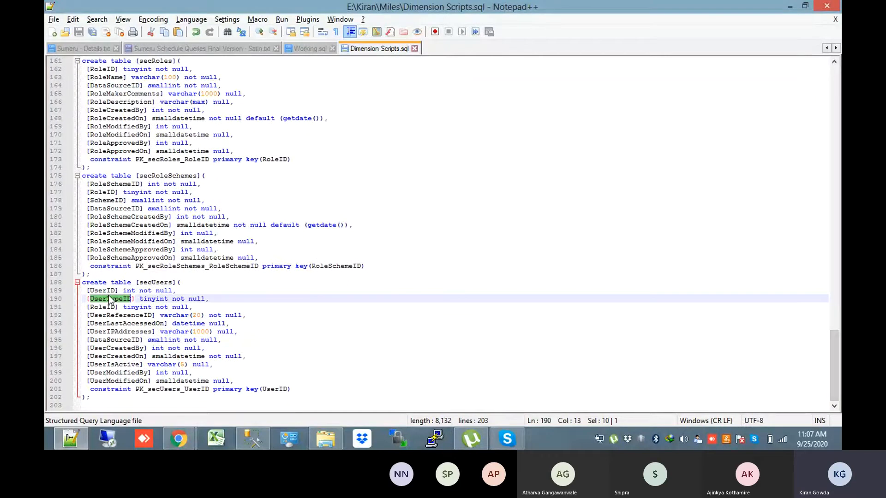
double_click(106, 292)
double_click(130, 183)
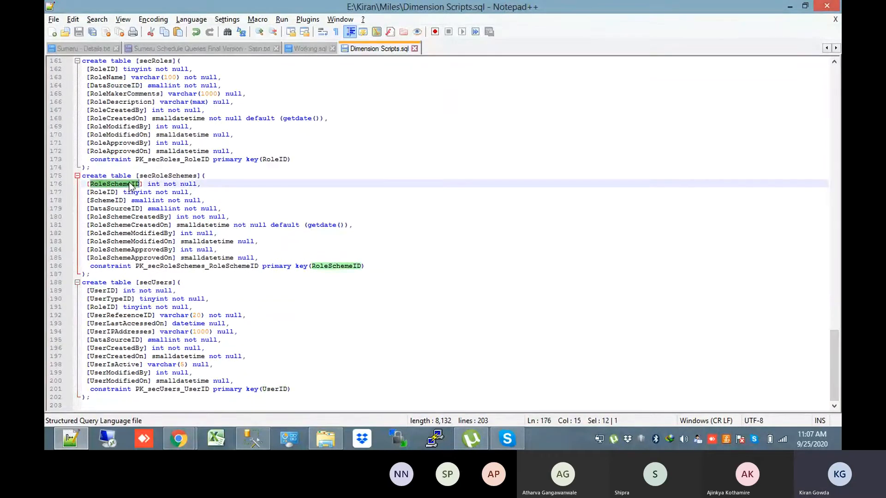
drag(838, 400, 827, 318)
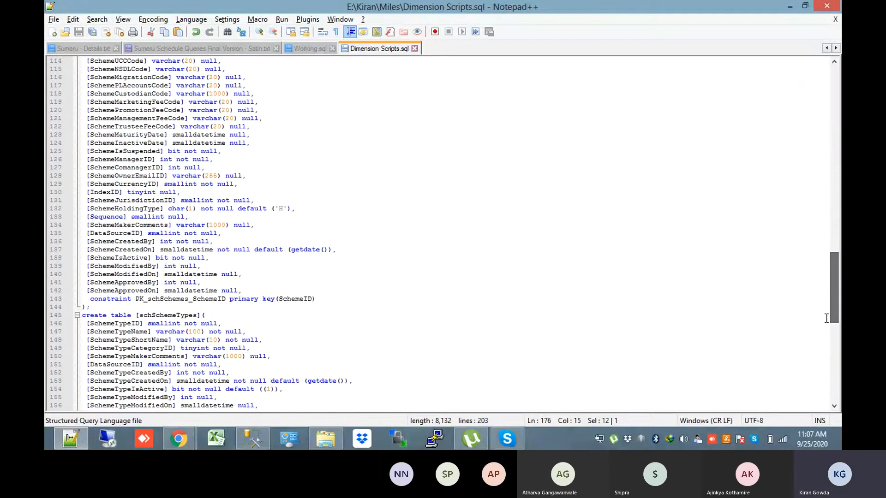
drag(832, 285, 825, 83)
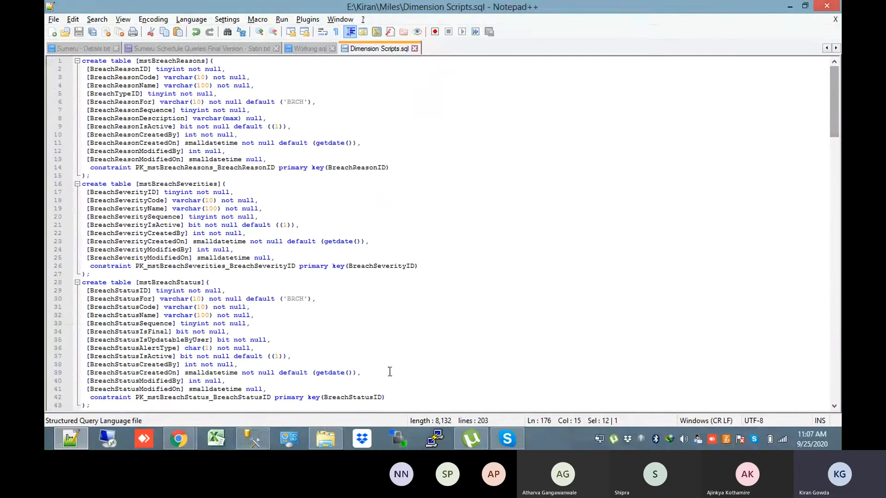
click(179, 438)
Upload Dimension Scripts.sql from E:\Kiran\Miles as the nanomart's SQL file and save
click(130, 390)
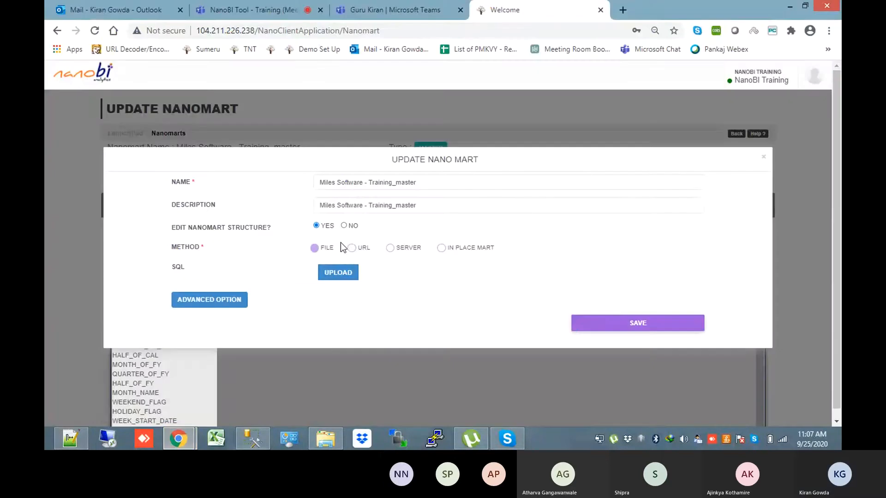
click(338, 275)
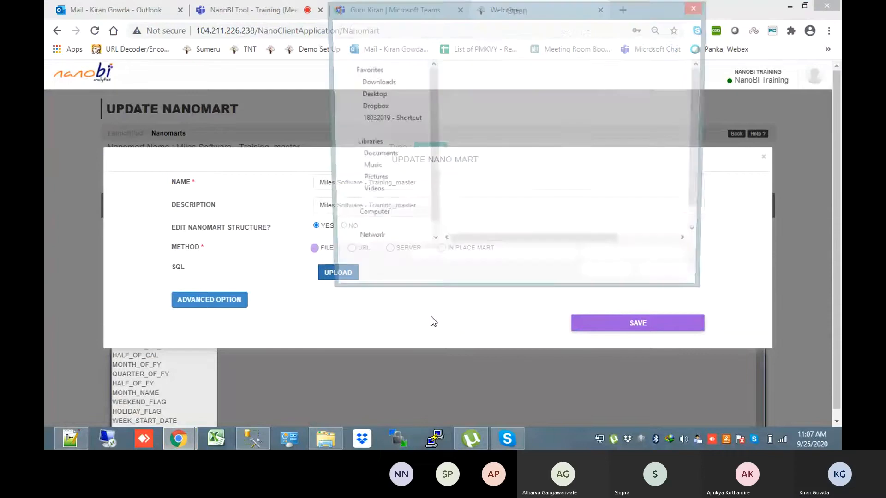
click(451, 29)
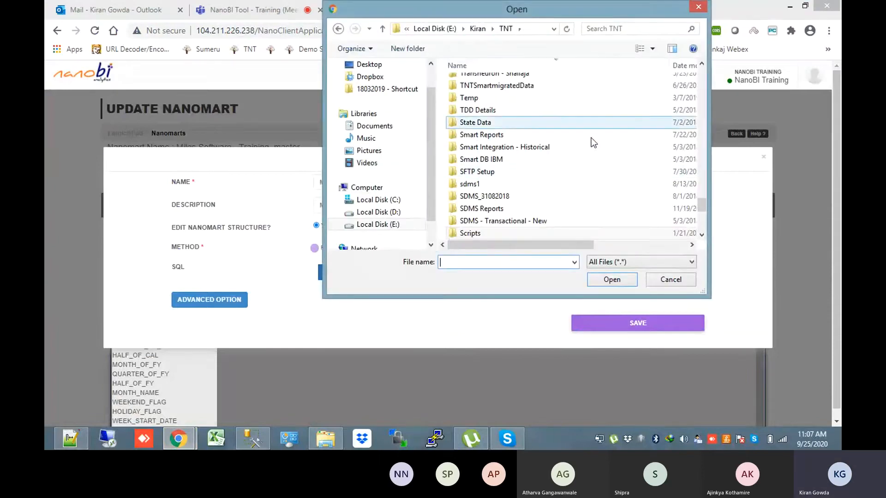
drag(702, 209, 684, 81)
click(480, 28)
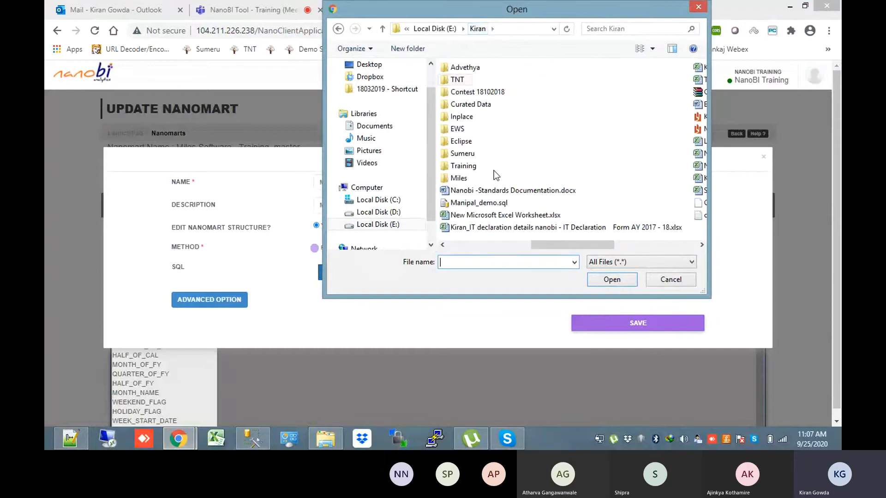
double_click(463, 178)
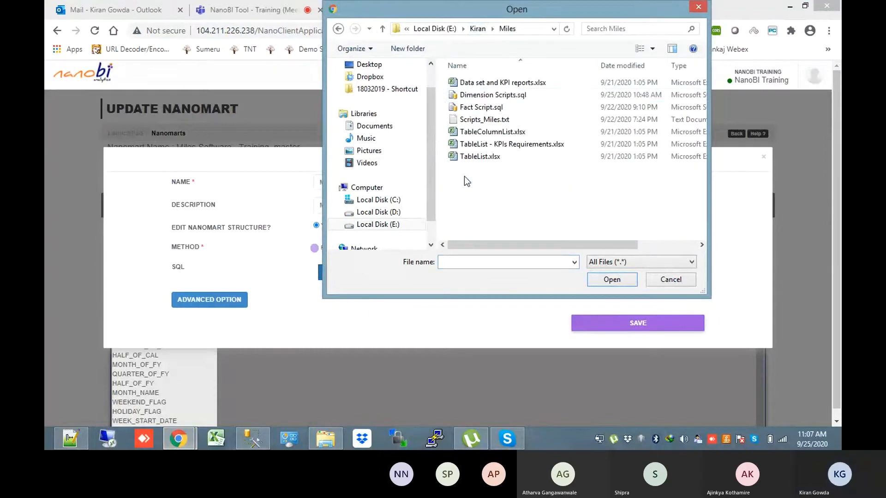
double_click(502, 100)
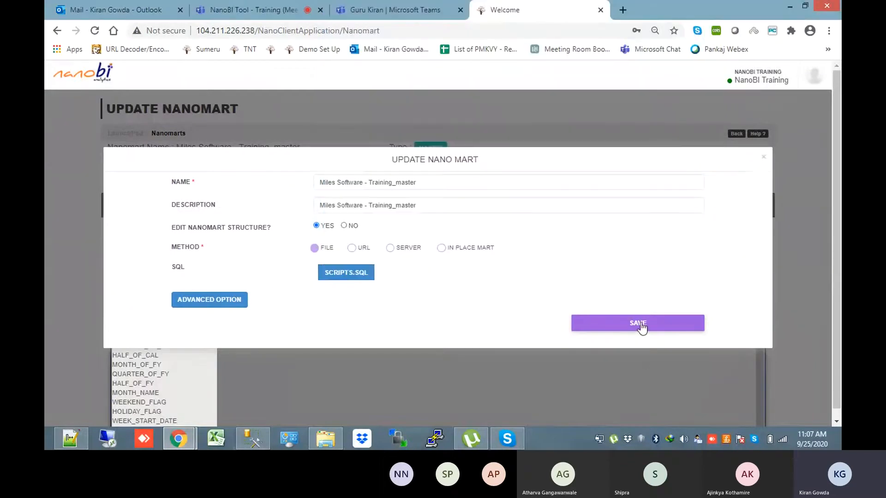
click(641, 324)
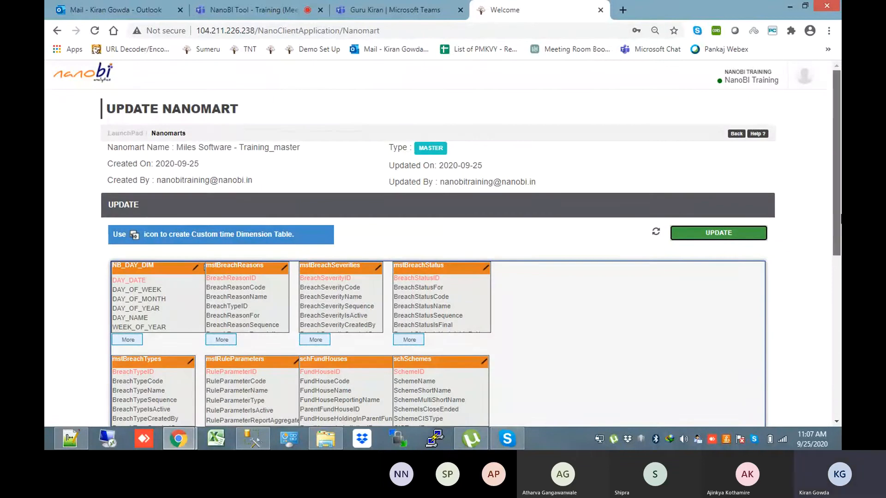
Expand the mstBreachReasons and mstBreachSeverities tables in the saved Training_master diagram
scroll(838, 268, down, 2)
scroll(839, 277, down, 3)
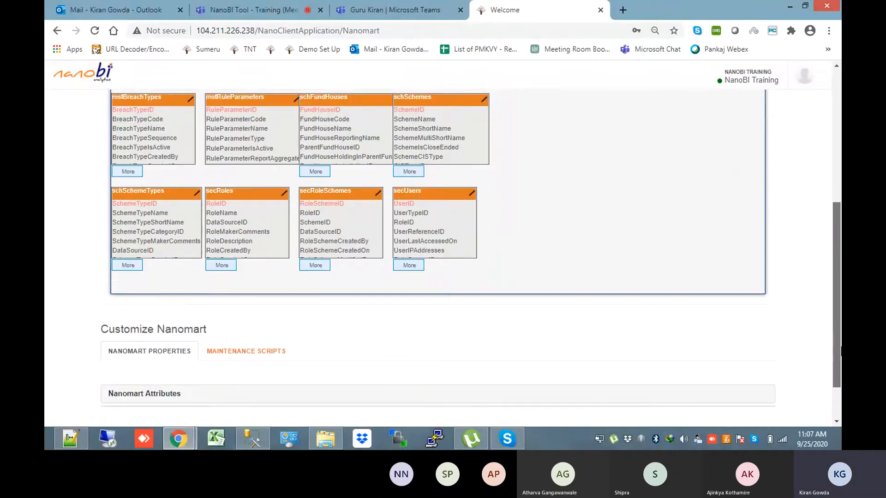
scroll(839, 323, up, 3)
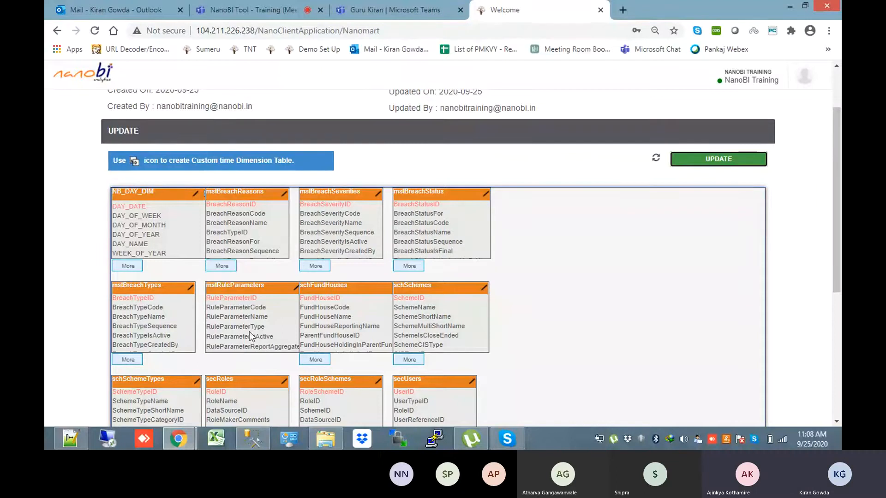
mouse_move(840, 269)
mouse_down()
mouse_move(840, 372)
mouse_move(837, 226)
mouse_move(839, 329)
mouse_move(833, 280)
mouse_up()
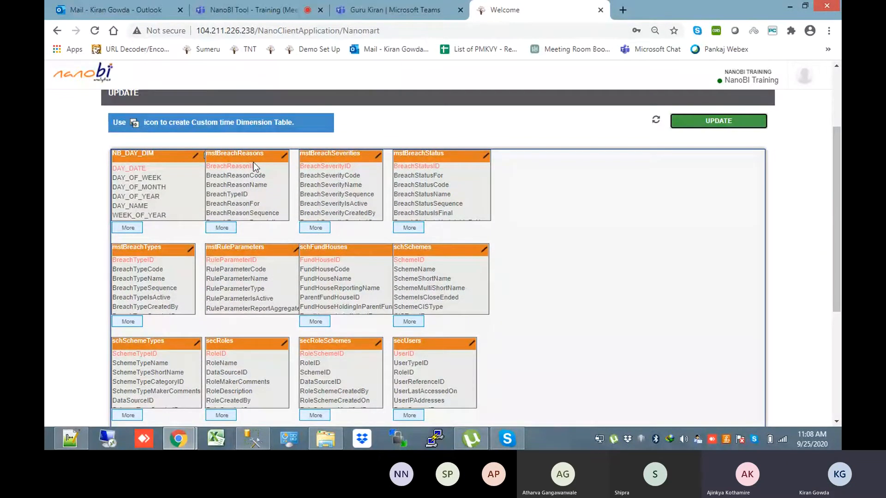
click(222, 228)
click(316, 228)
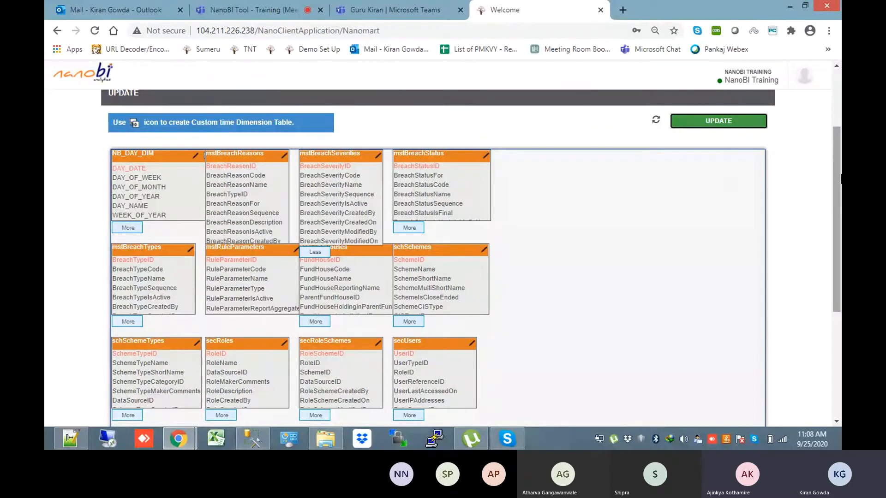
drag(837, 177, 836, 313)
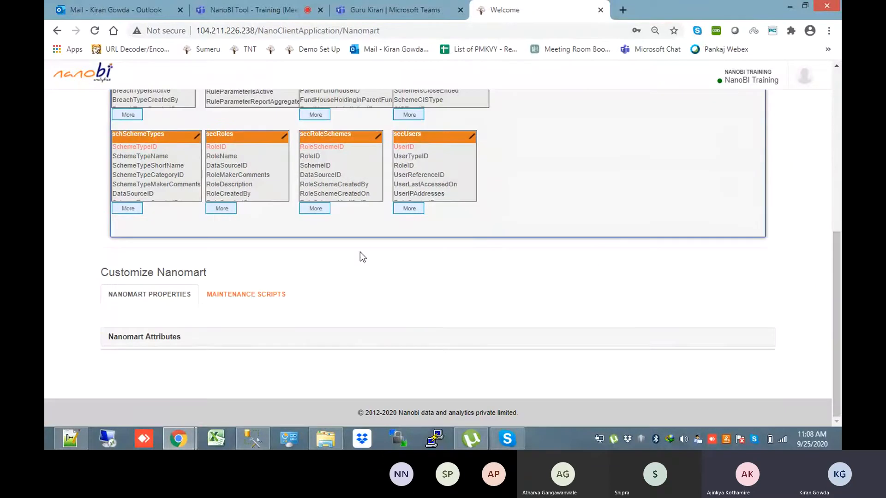
Download the nanomart's mart script from the Nanomart Attributes section
click(193, 337)
scroll(245, 311, down, 2)
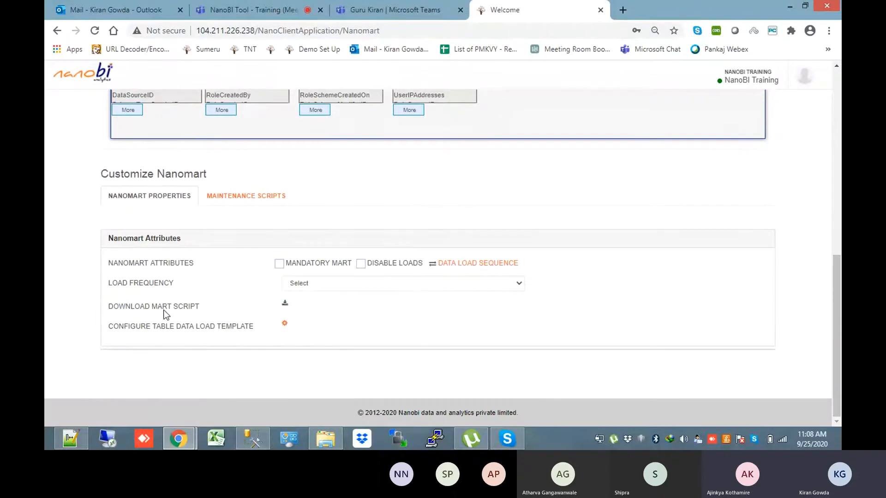
mouse_move(837, 314)
mouse_down()
mouse_move(837, 230)
mouse_move(837, 319)
mouse_up()
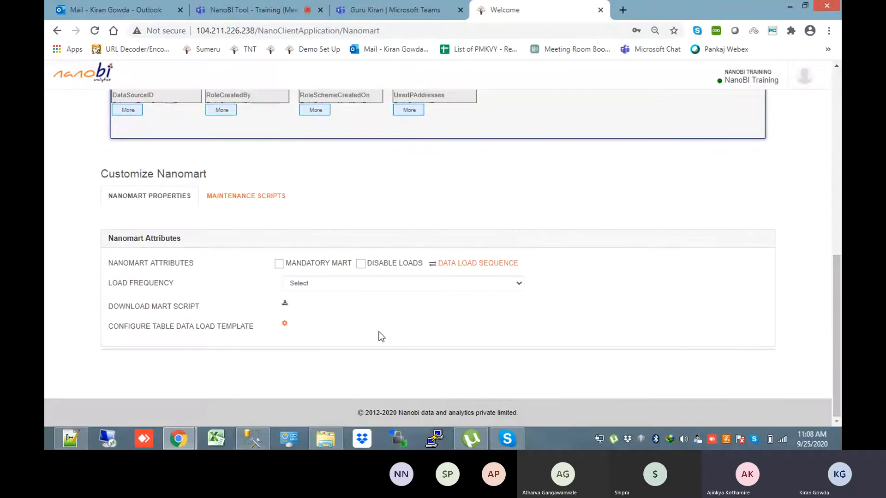
click(284, 306)
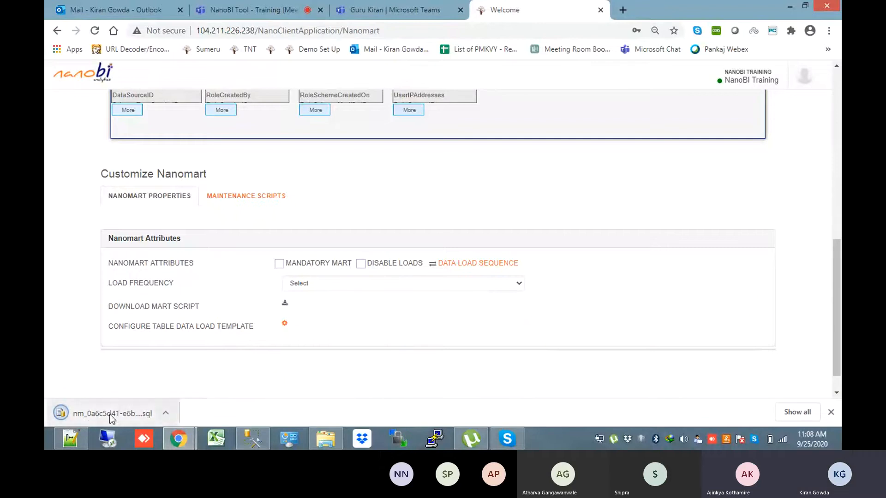
Show the downloaded .sql script in its Downloads folder and maximize the window
click(166, 415)
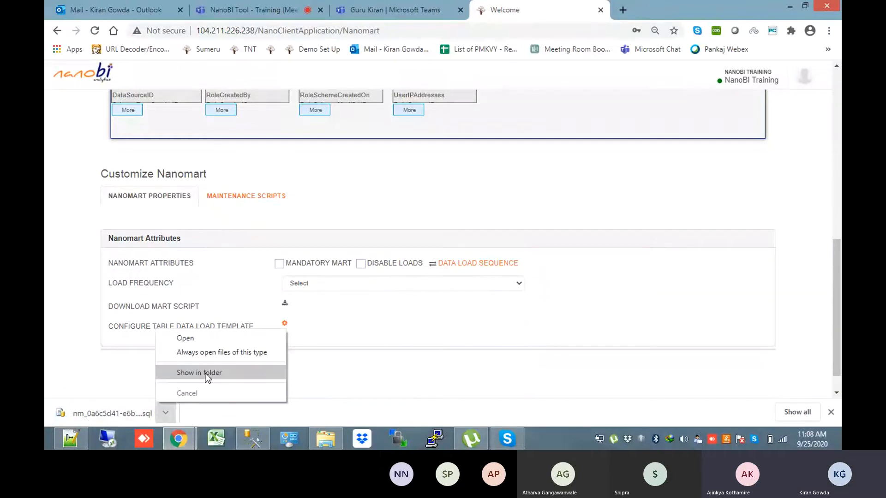
click(182, 372)
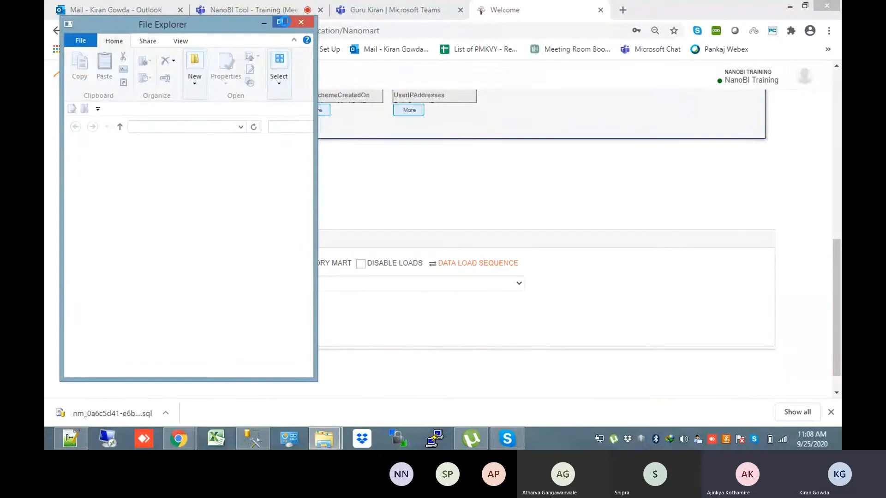
click(282, 22)
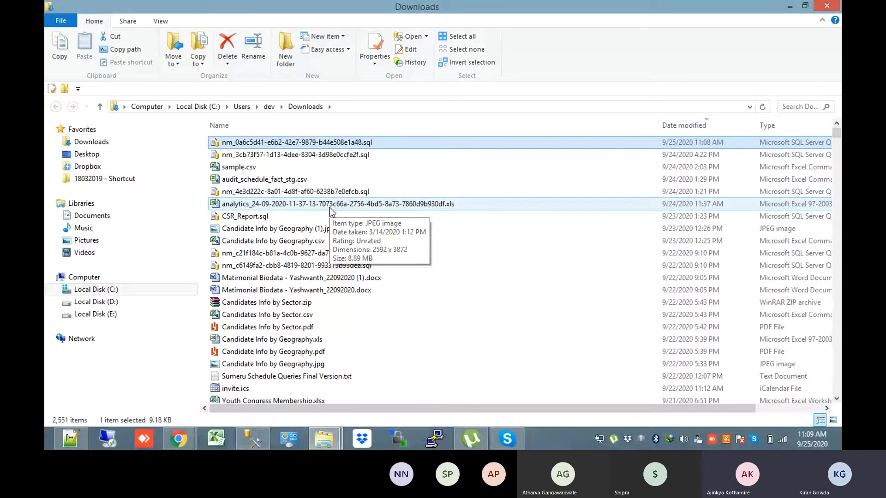
Open the newest nm_ .sql file from Downloads with Notepad++
right_click(334, 144)
click(374, 173)
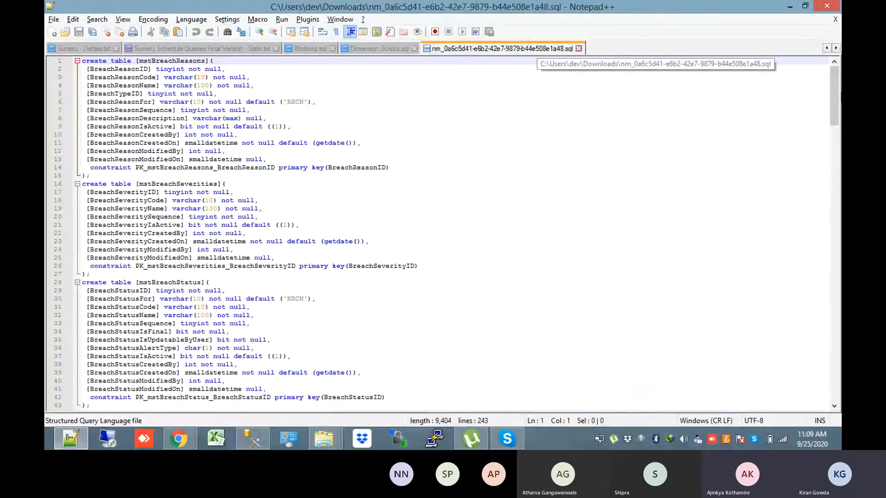
Scroll through the downloaded nm_ script, close its tab, and return to the browser
drag(835, 96, 830, 49)
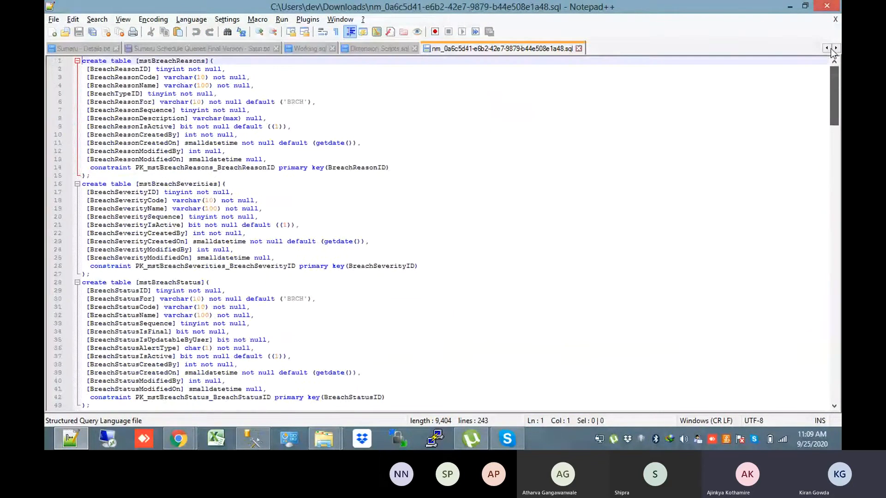
click(579, 48)
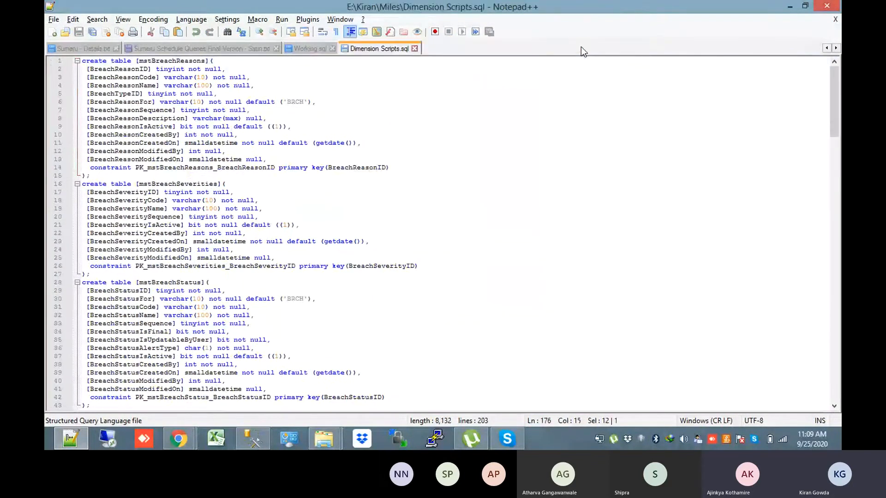
click(790, 7)
click(183, 446)
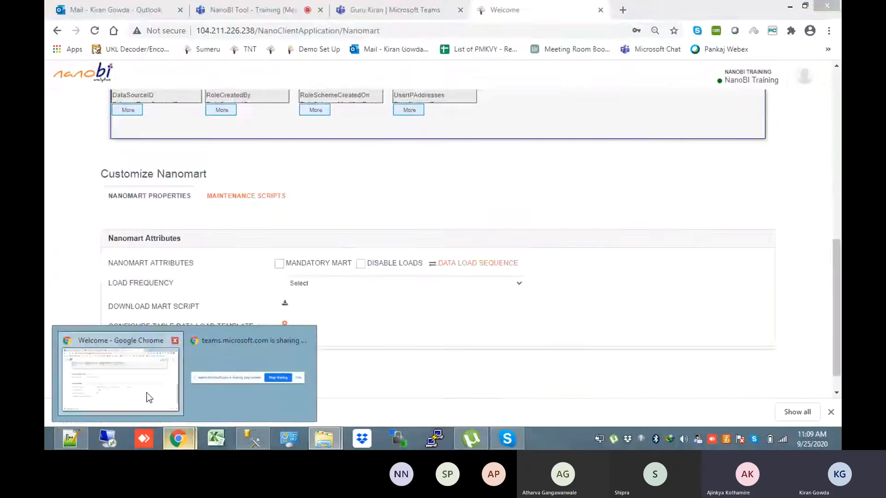
Go back from the Update Nanomart page to the Nanomart list, then return to Notepad++
click(144, 396)
drag(840, 299, 840, 175)
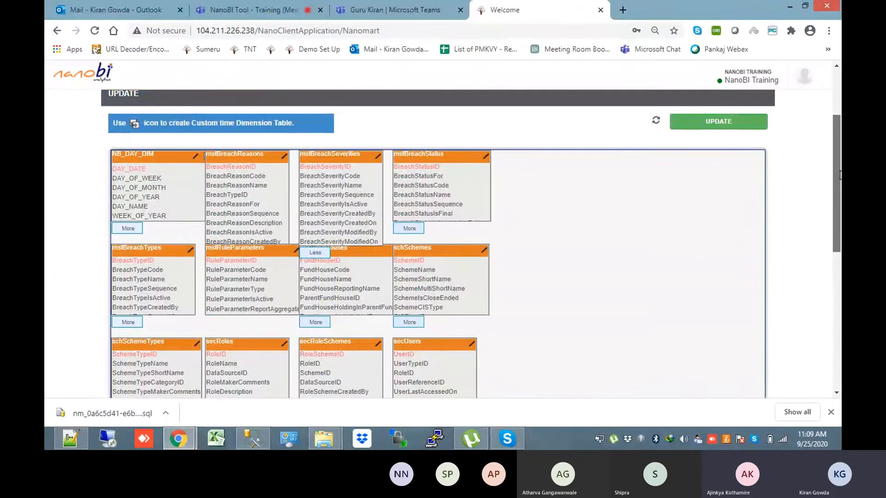
drag(840, 174, 840, 133)
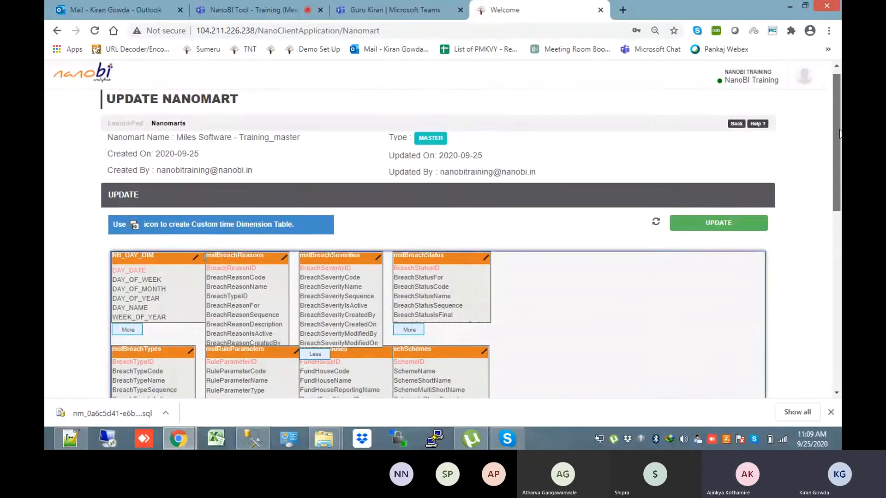
click(737, 124)
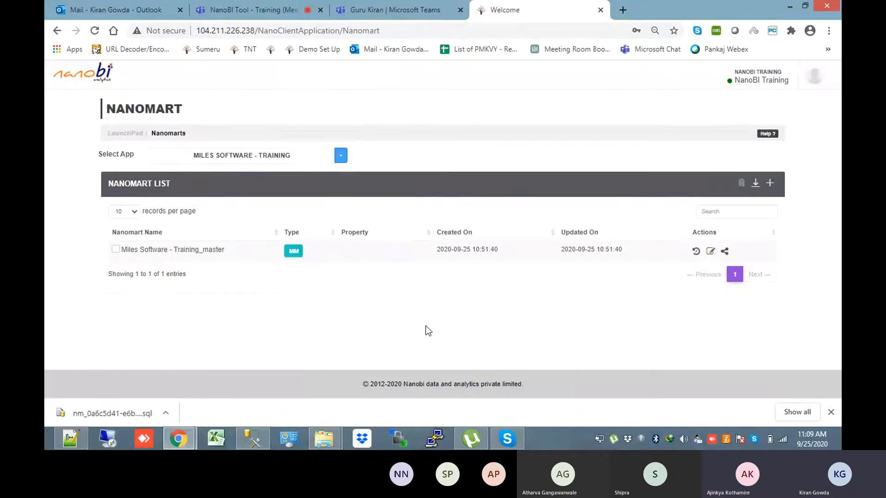
click(86, 446)
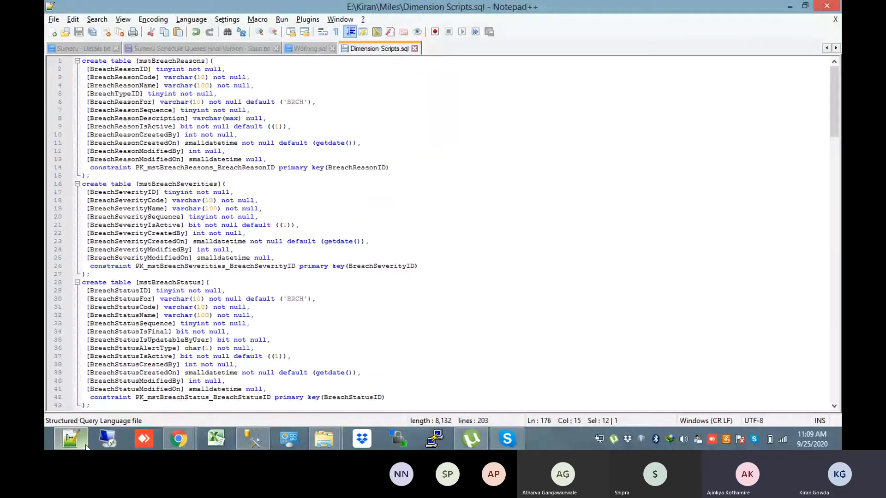
Open Fact Script.sql from the Miles folder in Notepad++
click(326, 441)
right_click(254, 166)
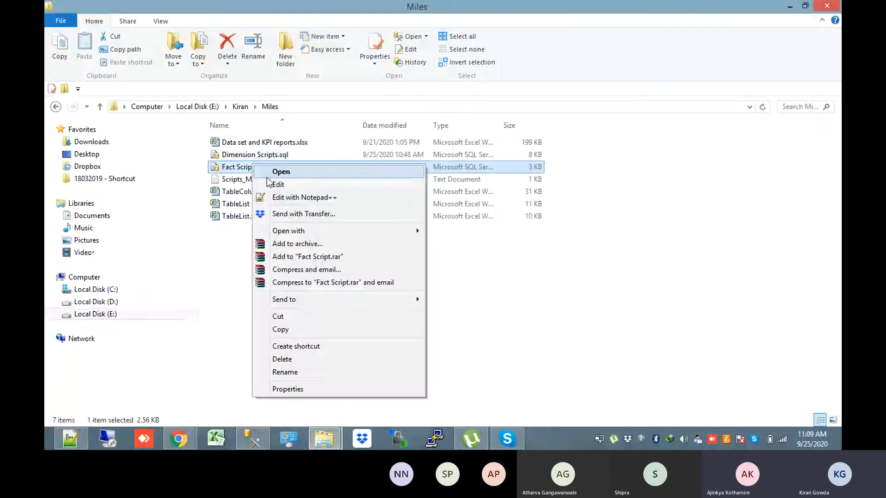
click(284, 199)
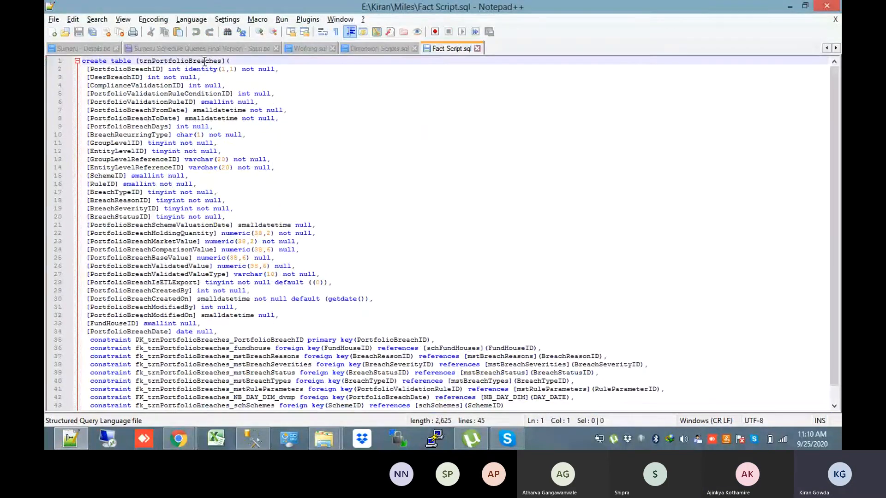
Review the trnPortfolioBreaches table and its columns from PortfolioBreachID to PortfolioBreachBaseValue
double_click(204, 60)
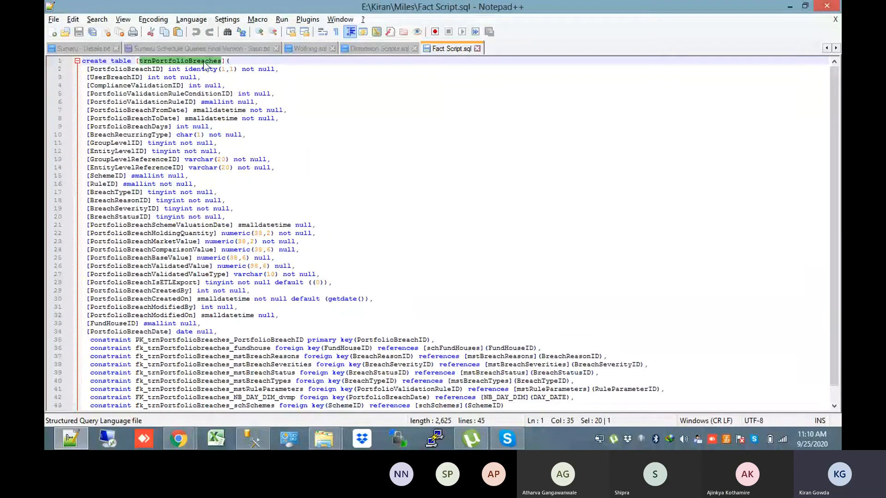
click(202, 102)
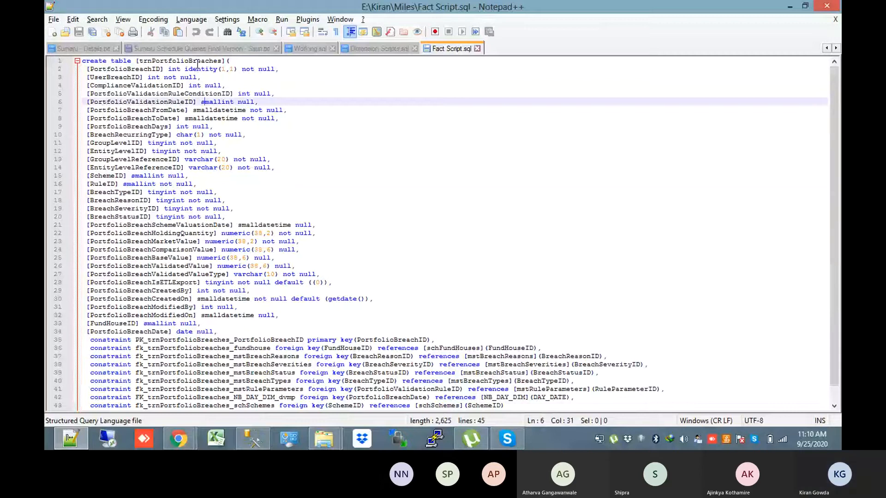
double_click(196, 60)
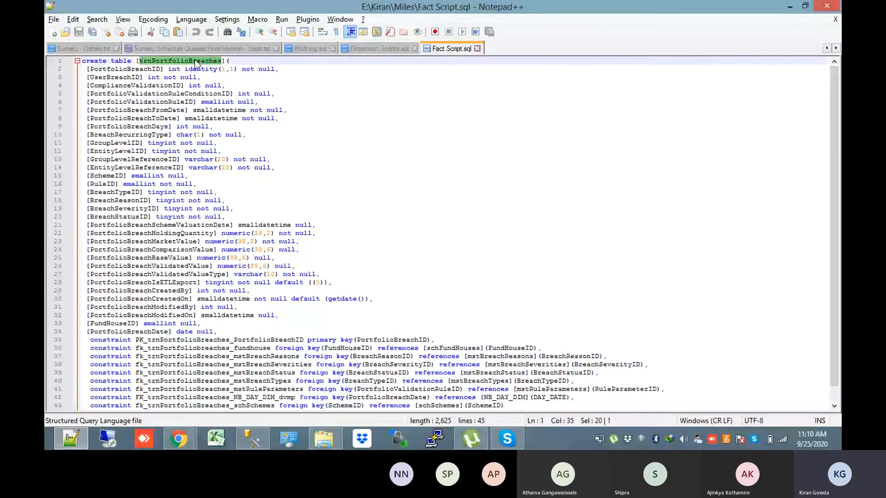
double_click(140, 70)
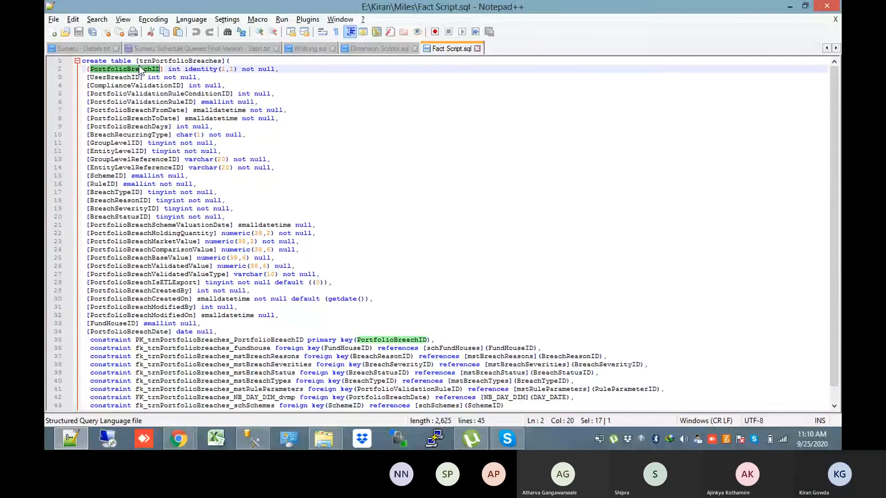
click(140, 93)
double_click(139, 93)
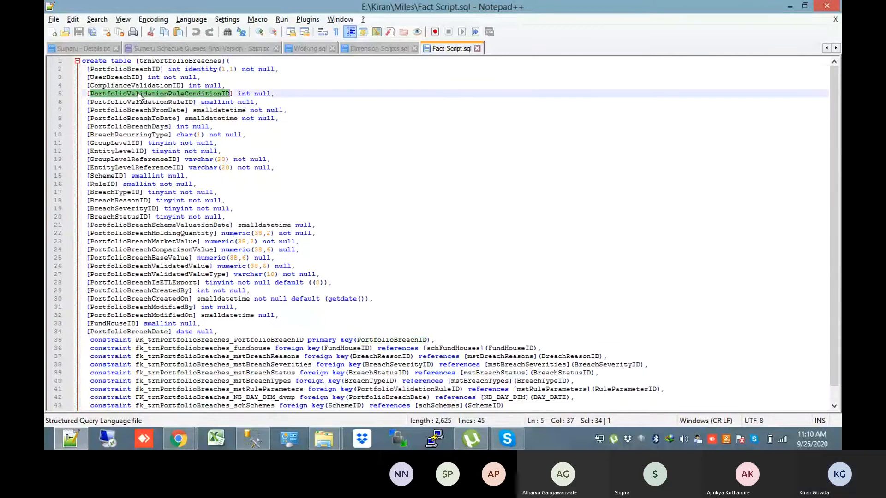
double_click(131, 77)
double_click(132, 87)
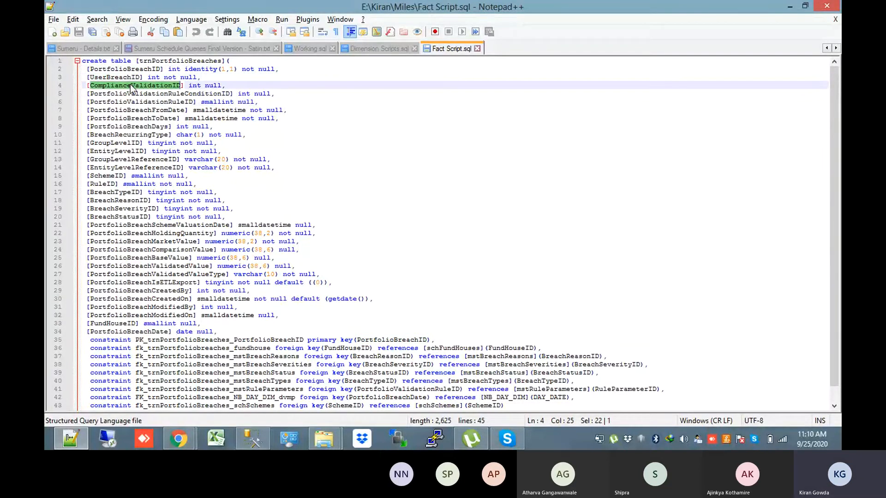
double_click(130, 118)
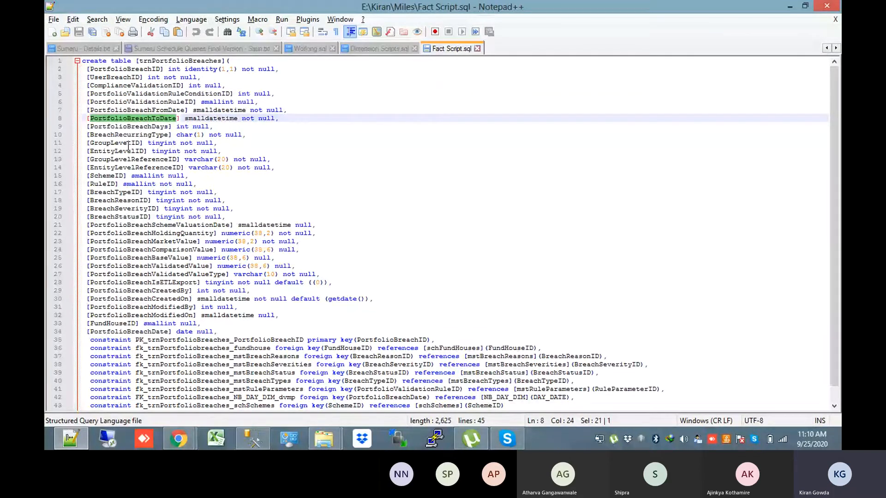
double_click(129, 145)
double_click(127, 151)
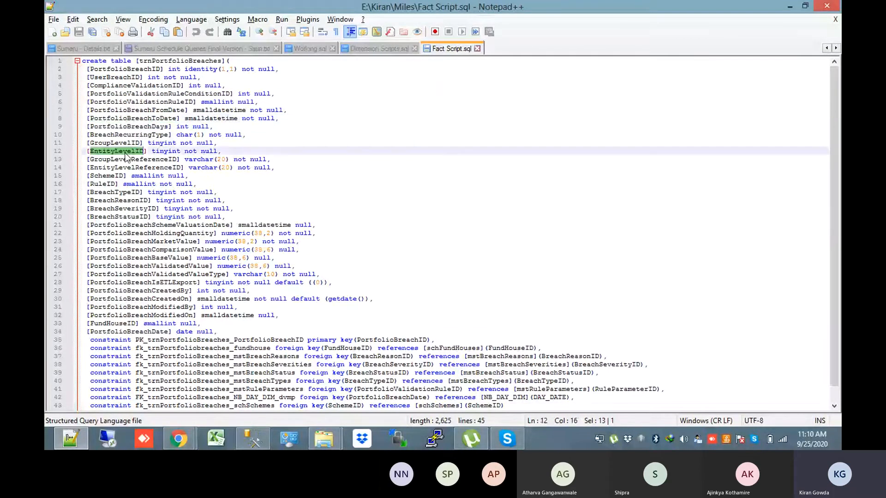
triple_click(129, 192)
double_click(131, 225)
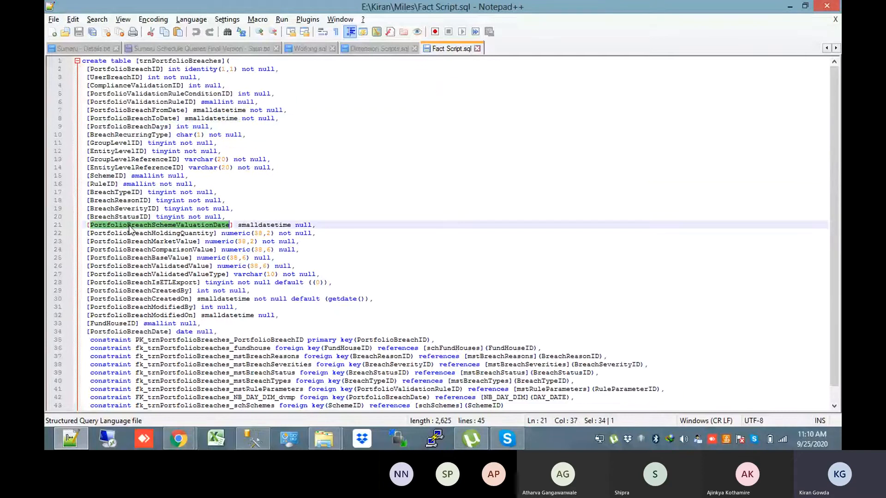
double_click(149, 241)
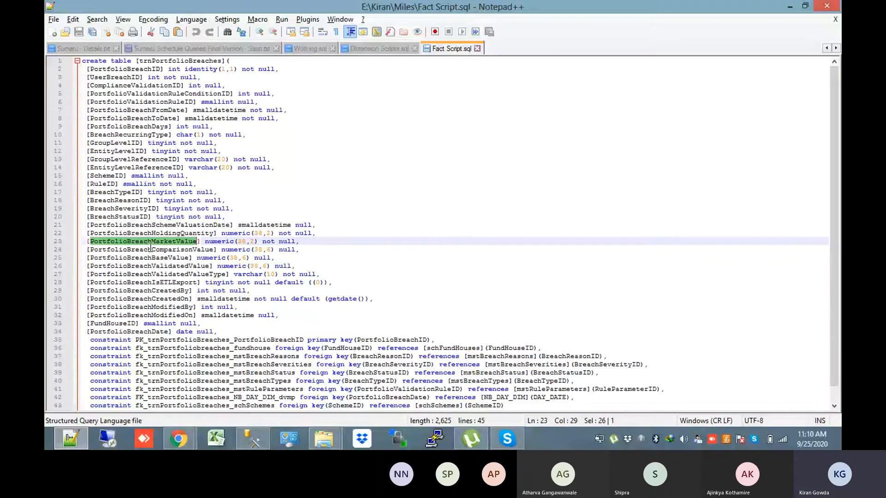
double_click(152, 260)
Review the value and key column blocks and the PortfolioBreachModifiedBy/ModifiedOn columns
drag(290, 258, 83, 234)
drag(238, 212, 82, 176)
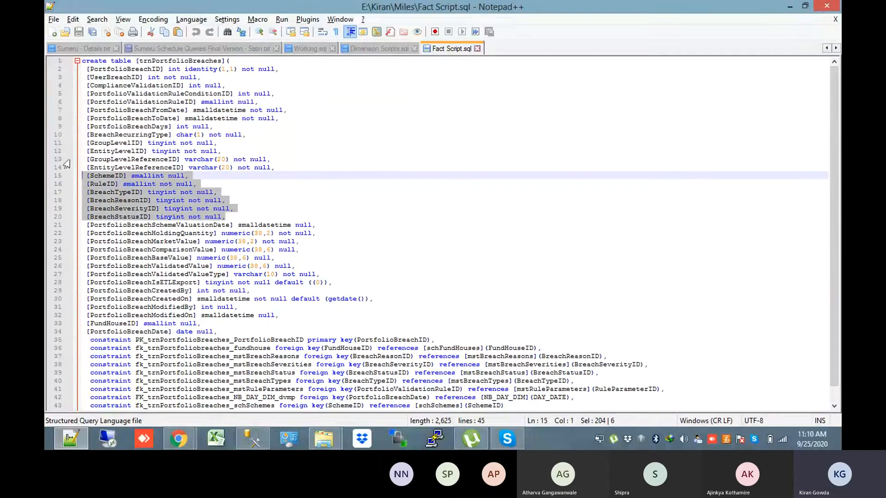
click(276, 195)
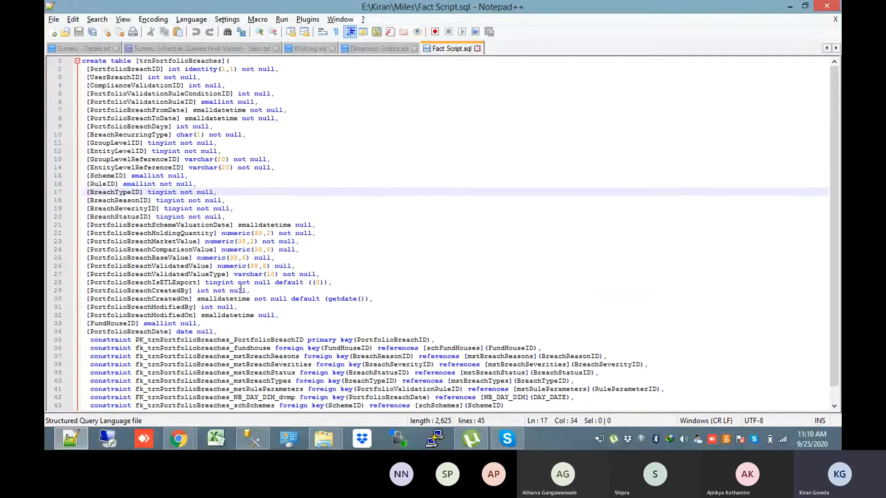
double_click(160, 307)
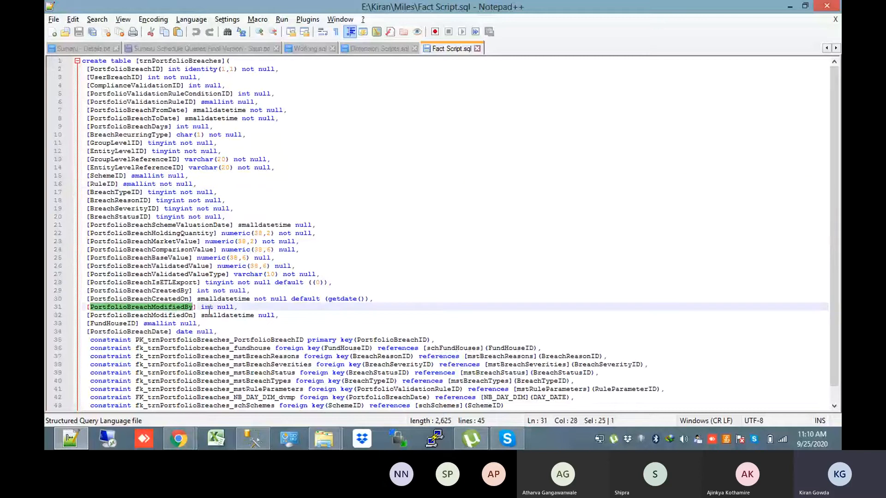
double_click(178, 316)
key(Down)
key(Down)
key(Down)
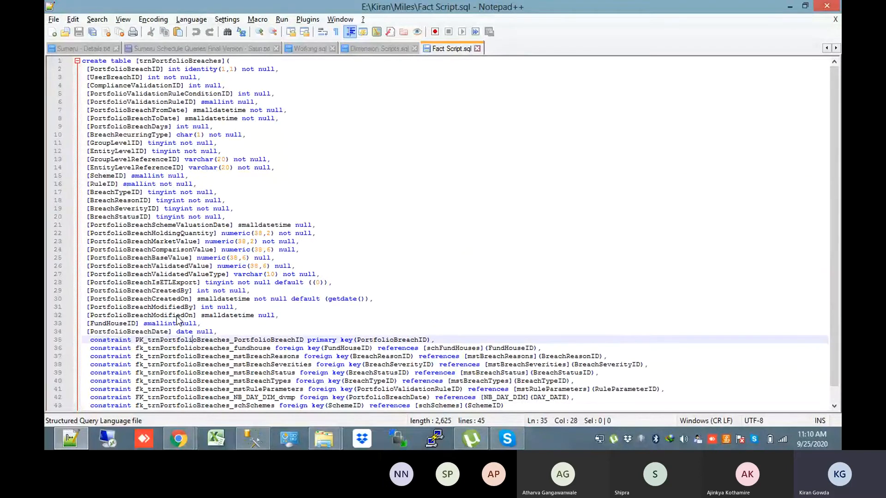
key(Down)
key(Down)
key(Down)
key(Up)
key(Up)
key(Up)
key(Up)
key(Up)
key(Up)
key(Up)
key(Up)
key(Up)
key(Up)
key(Up)
key(Up)
key(Up)
key(Up)
key(Up)
key(Up)
key(Up)
key(Up)
key(Up)
key(Up)
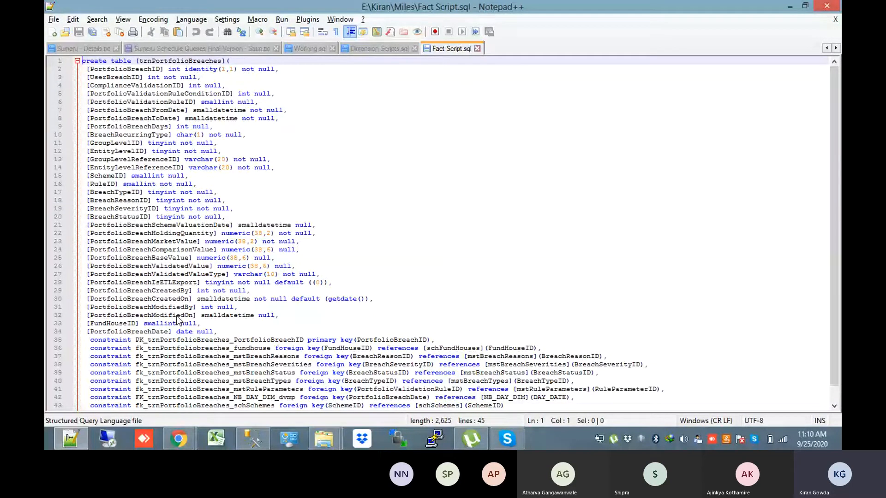
click(230, 332)
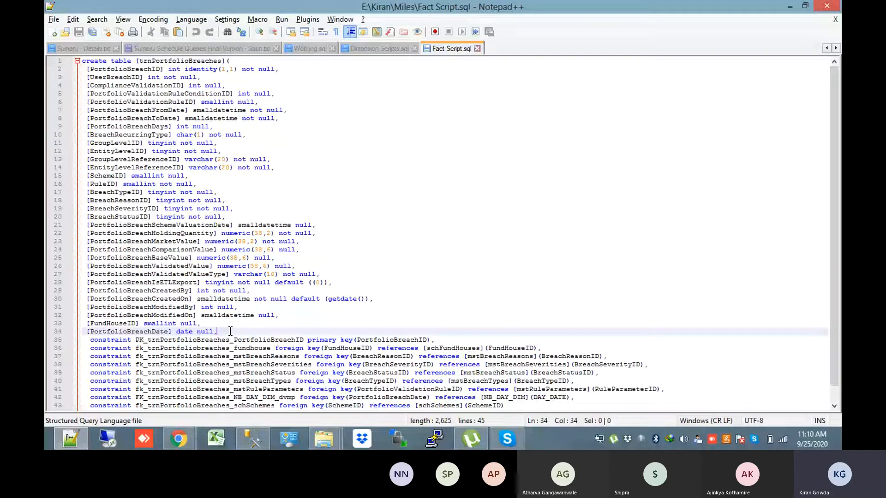
drag(230, 332, 46, 39)
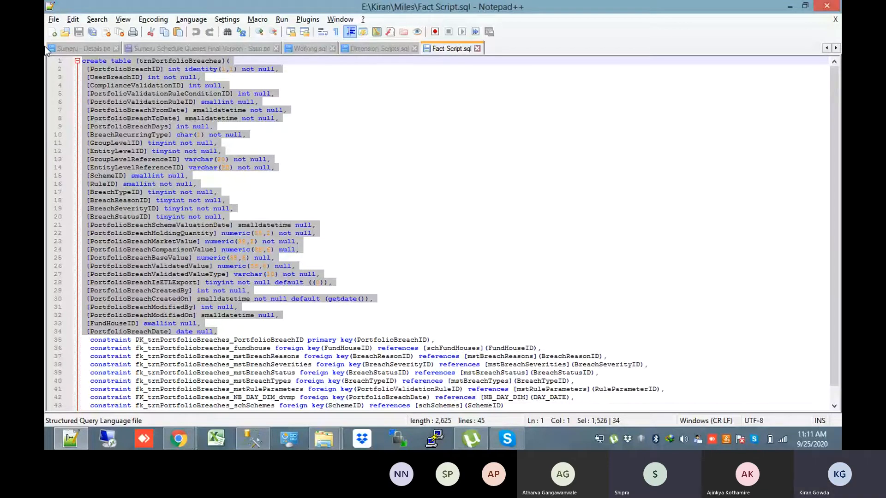
click(101, 175)
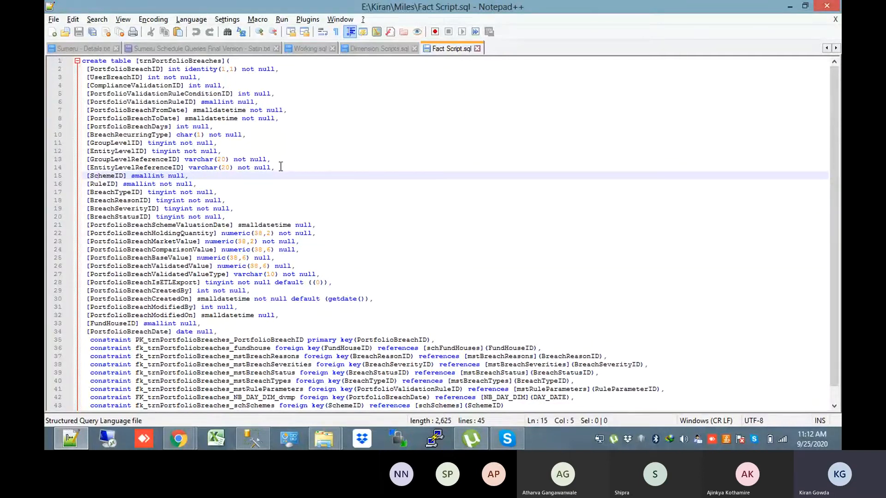
Review the primary key and the fk_trnPortfoliobreaches_fundhouse constraint referencing schFundHouses
click(526, 299)
key(Down)
key(Down)
key(Down)
key(Down)
key(Down)
key(Down)
key(Down)
key(Down)
key(Down)
key(Down)
key(Down)
key(Down)
key(Down)
key(Down)
key(Down)
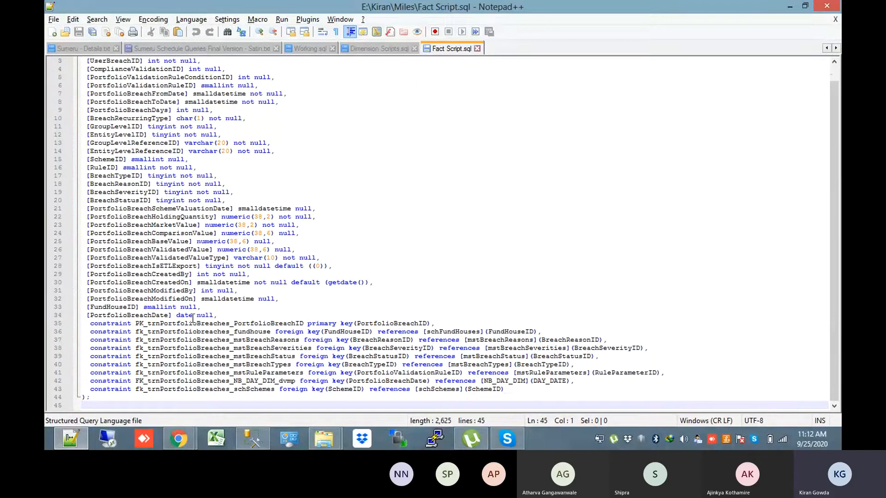
double_click(110, 324)
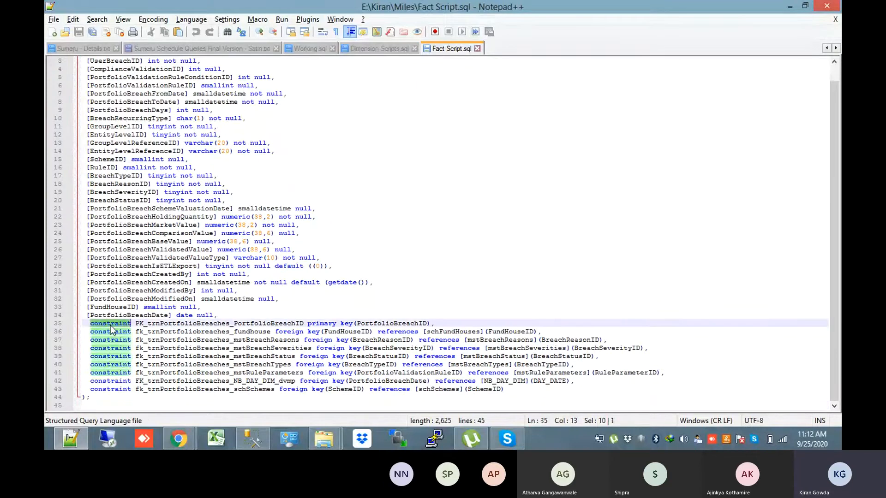
double_click(219, 324)
click(340, 324)
double_click(259, 332)
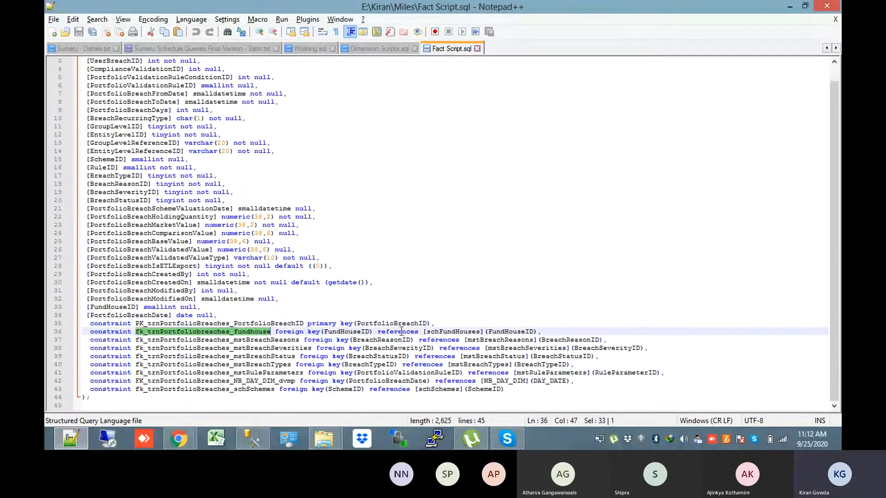
double_click(436, 332)
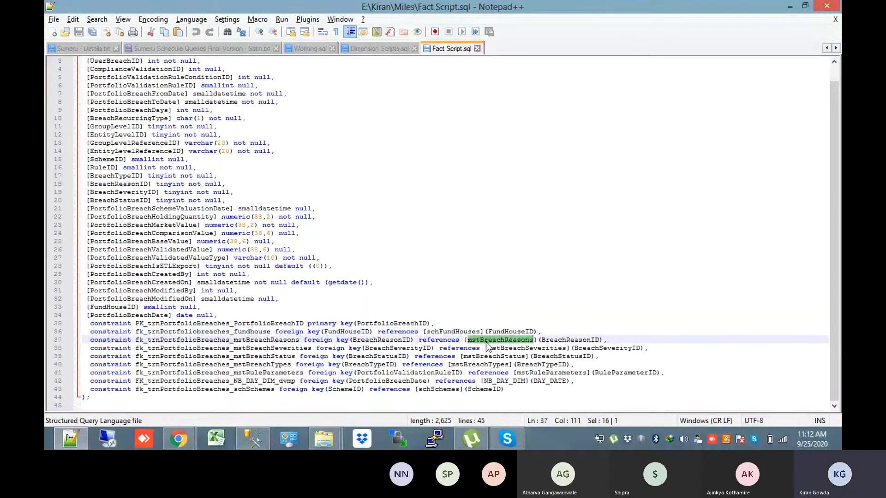
Check the foreign keys to mstBreachSeverities, mstBreachStatus, mstBreachTypes, mstRuleParameters and schSchemes
double_click(512, 348)
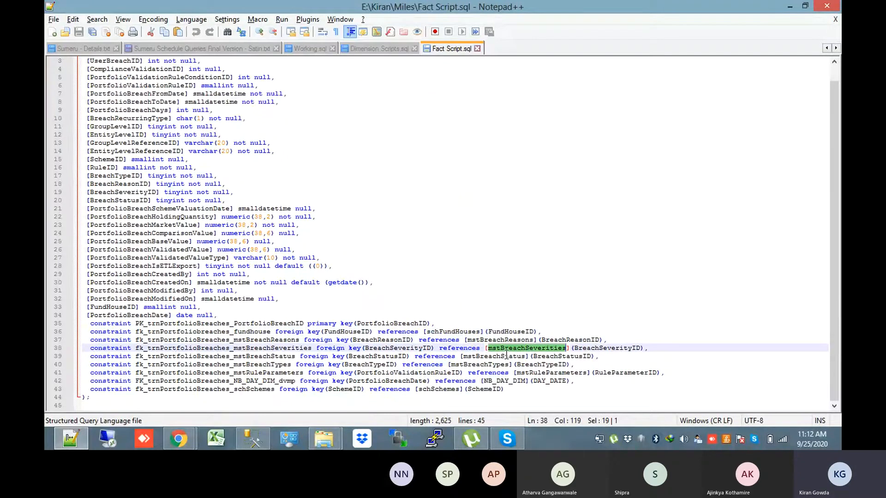
double_click(506, 357)
double_click(489, 364)
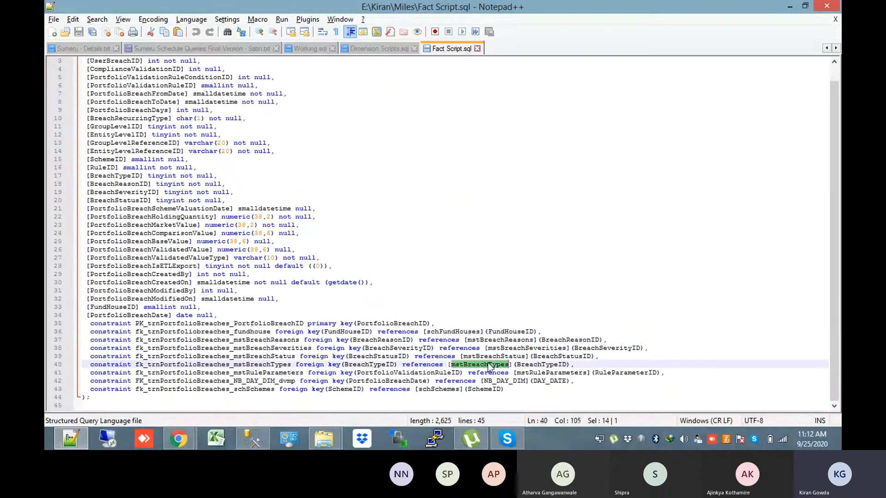
double_click(536, 374)
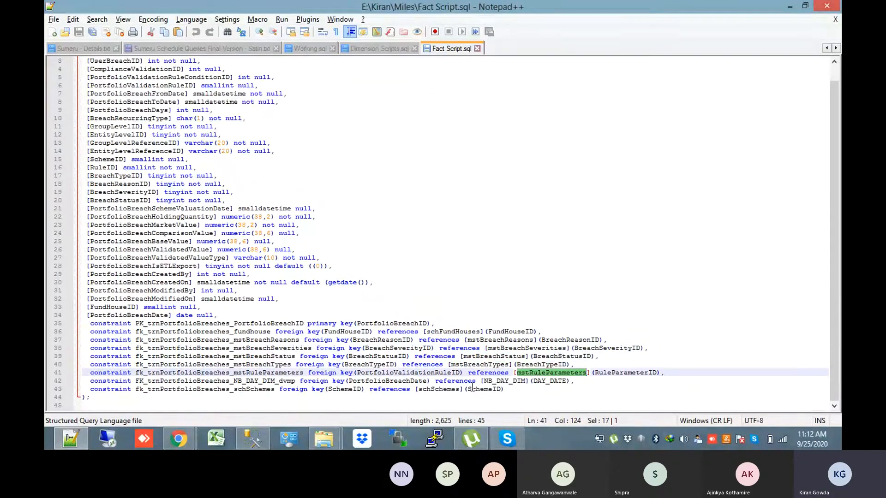
click(443, 390)
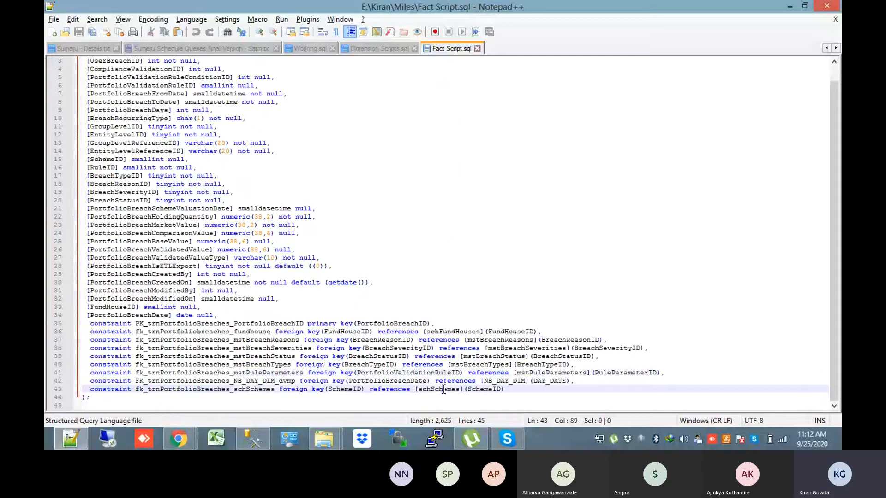
double_click(443, 390)
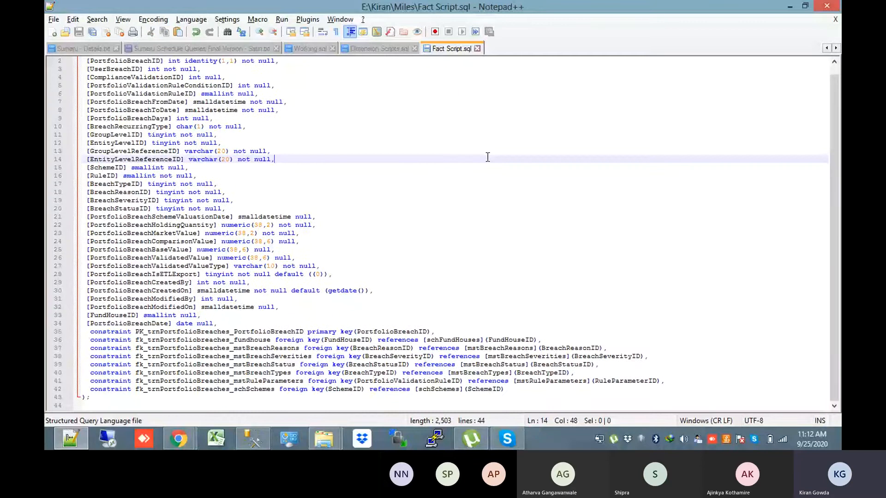
drag(84, 324, 84, 192)
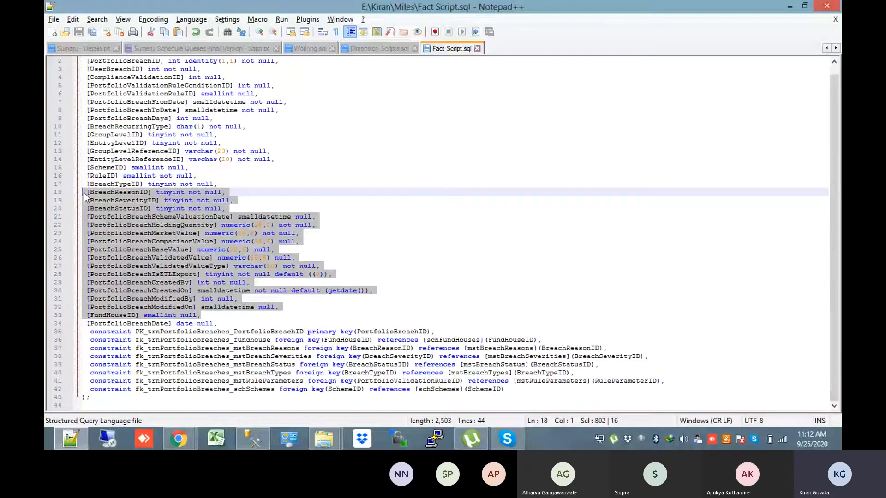
drag(218, 324, 45, 27)
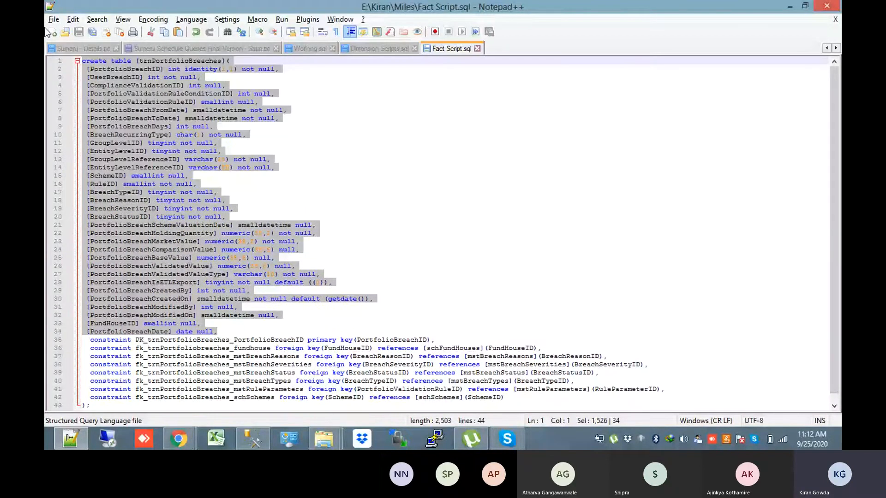
drag(505, 397, 83, 340)
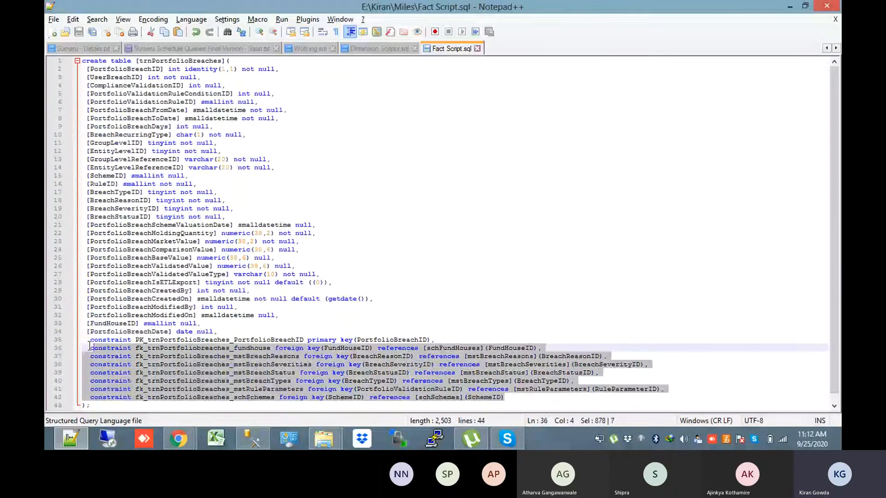
drag(255, 329, 78, 58)
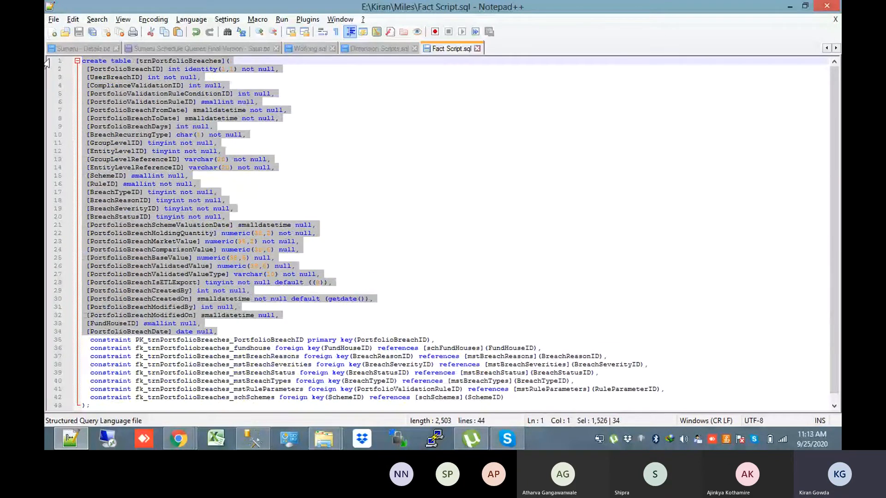
click(347, 316)
double_click(451, 348)
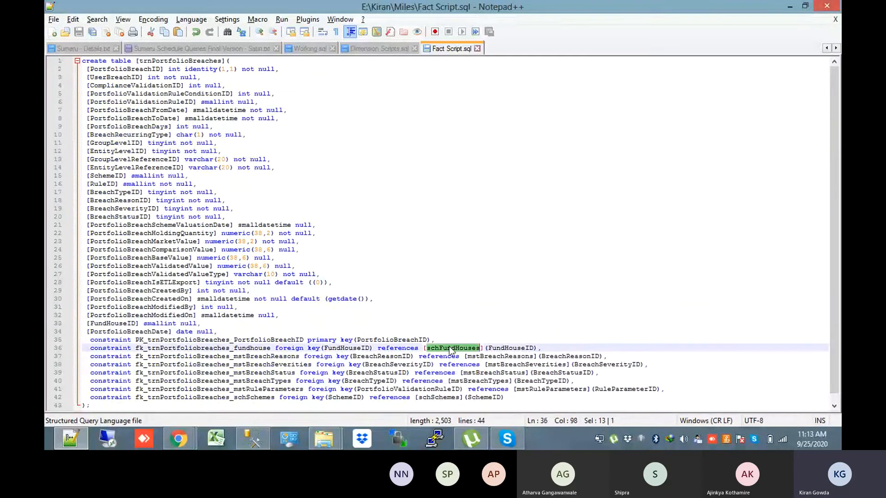
double_click(358, 349)
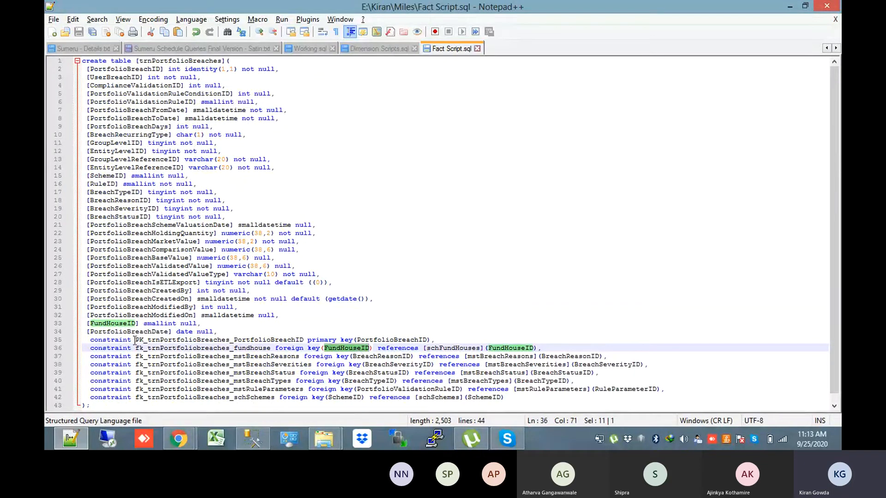
double_click(140, 119)
double_click(509, 358)
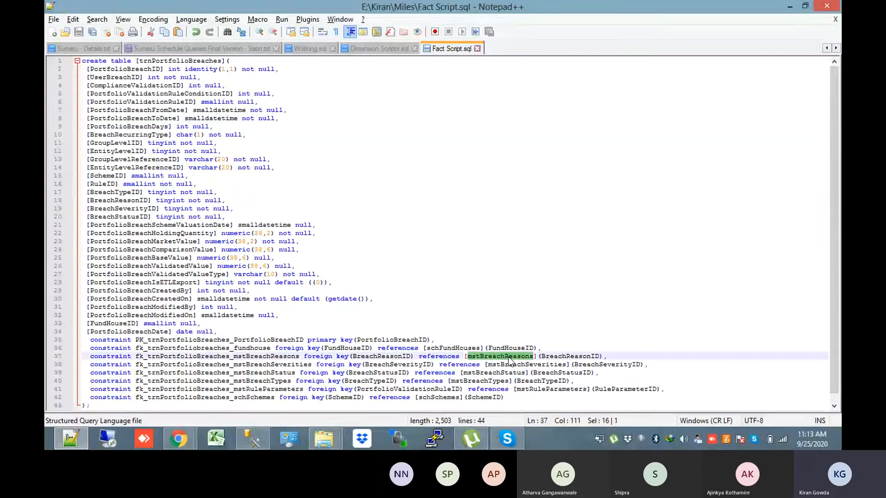
double_click(400, 358)
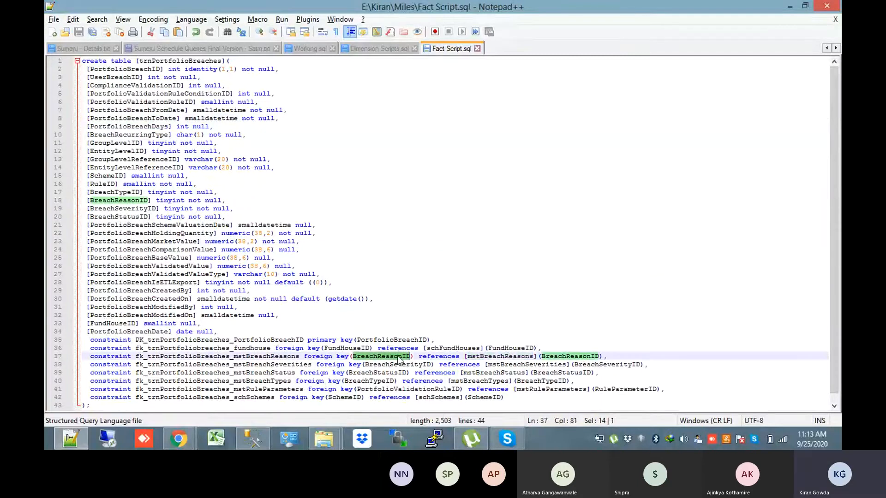
double_click(130, 201)
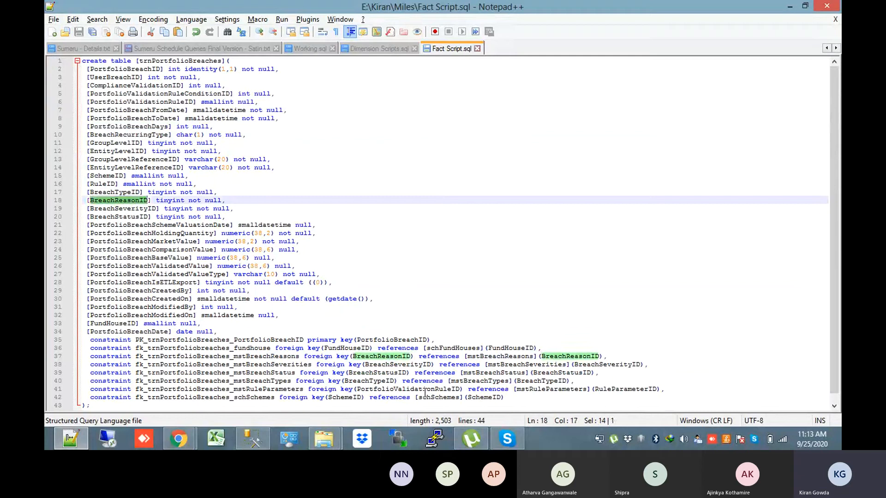
double_click(528, 365)
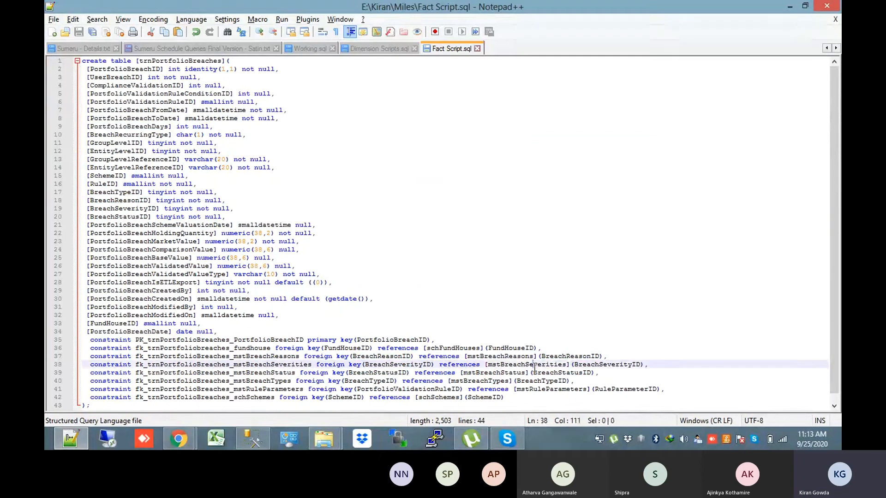
double_click(403, 365)
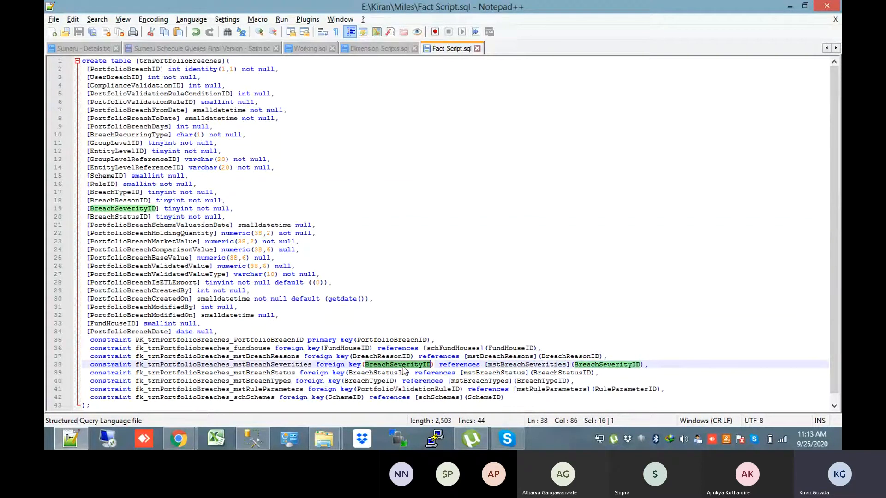
double_click(492, 383)
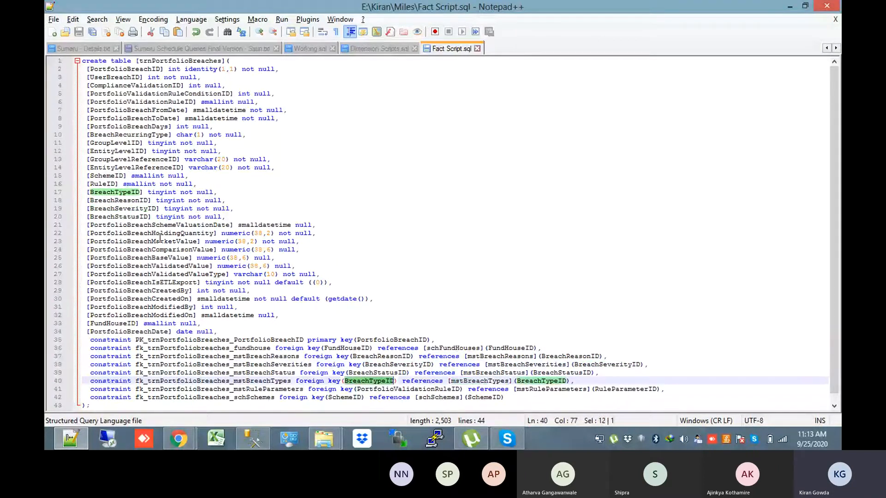
double_click(551, 389)
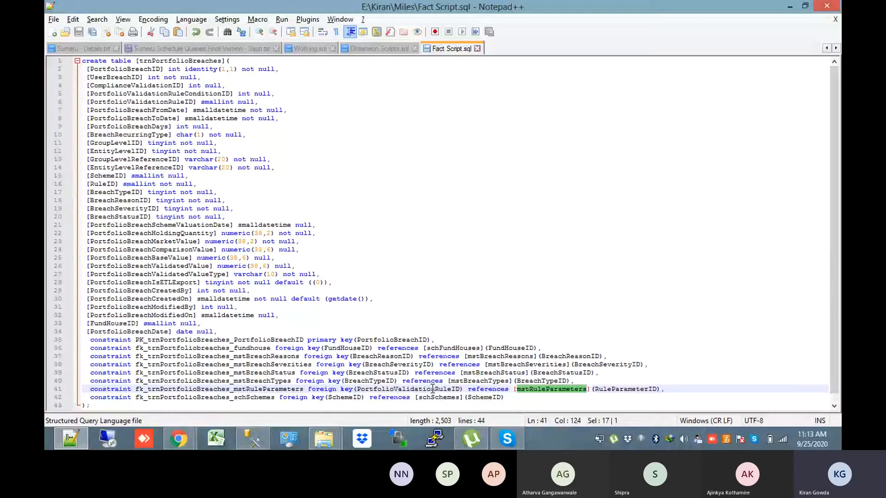
click(253, 299)
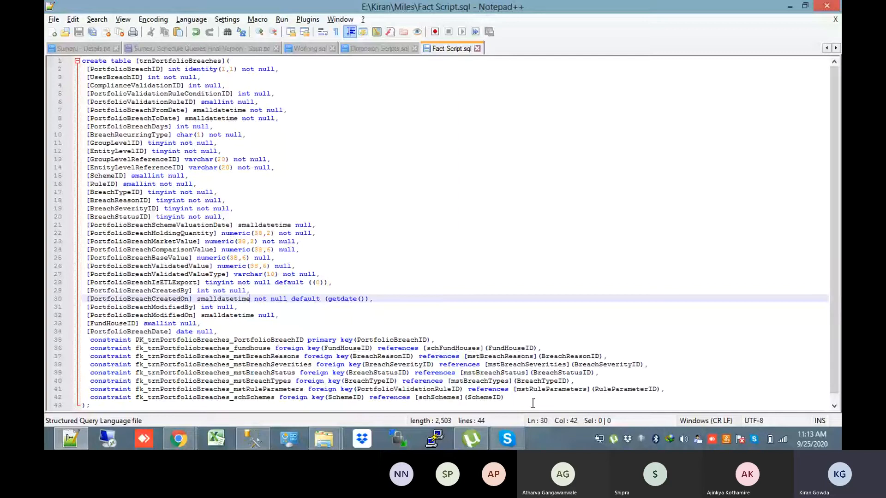
drag(533, 404, 91, 355)
click(95, 406)
drag(96, 406, 48, 6)
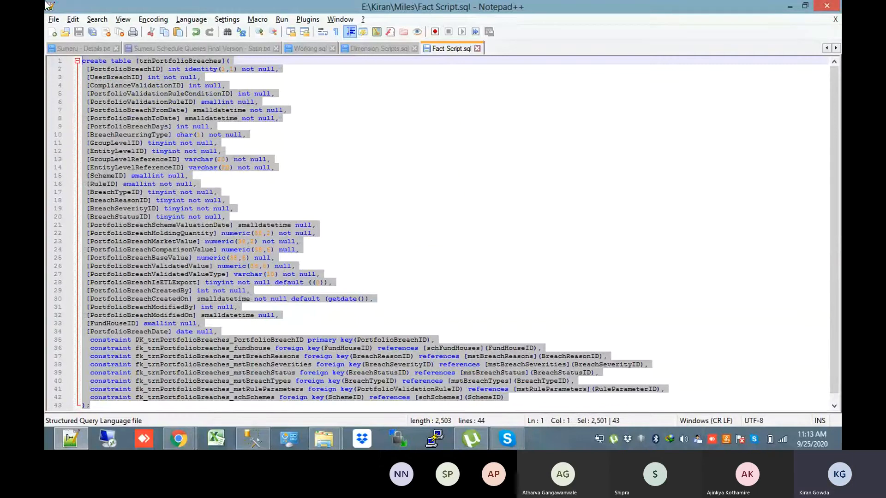
click(154, 122)
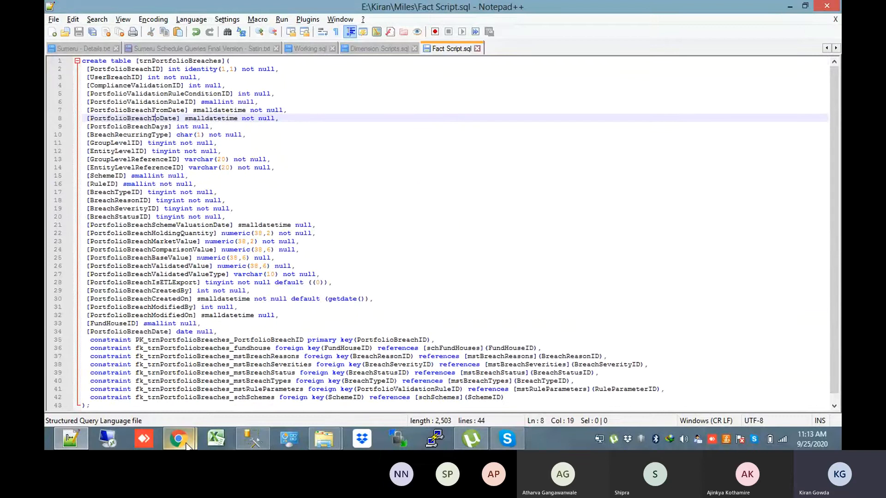
Start a new nanomart, then back out and reload the Nanomarts list
mouse_move(179, 438)
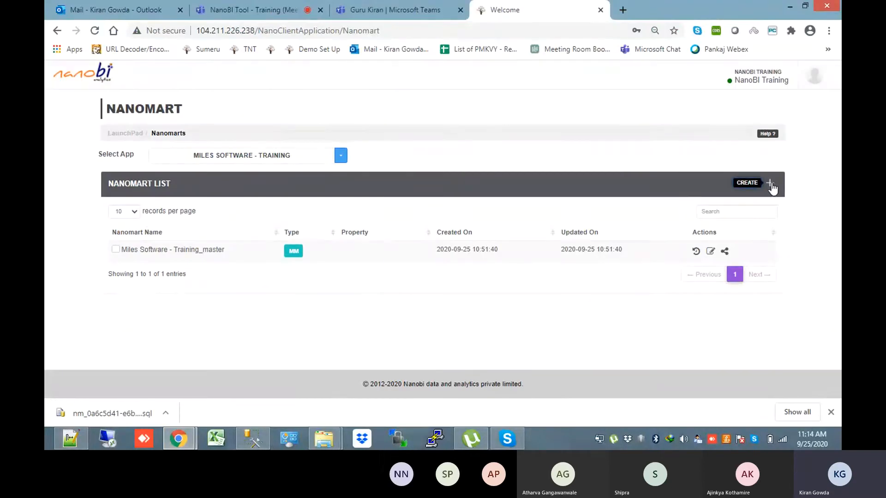
click(770, 185)
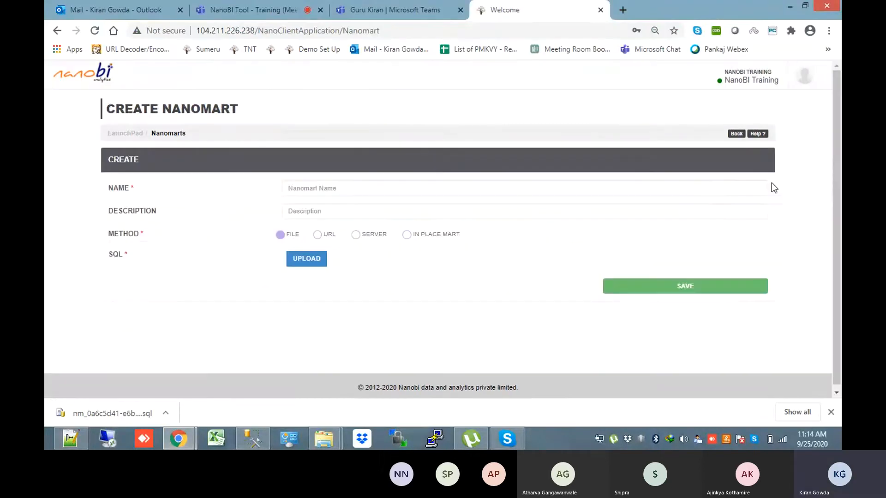
click(737, 134)
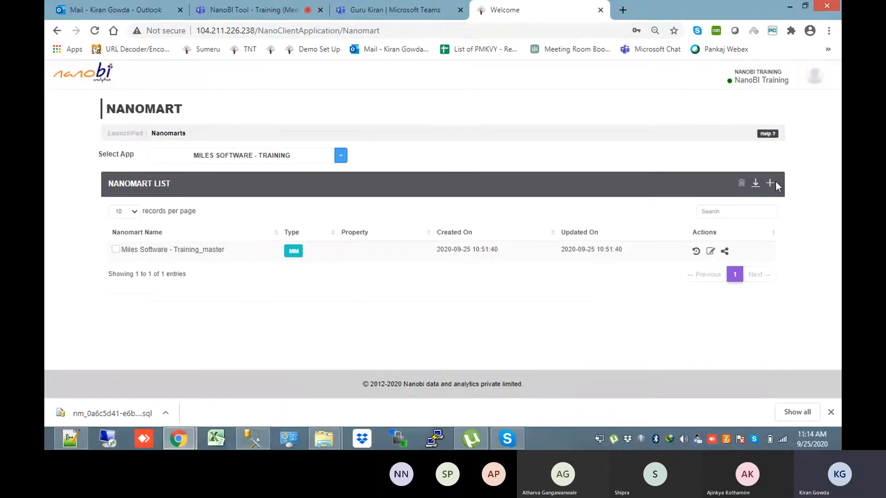
click(176, 133)
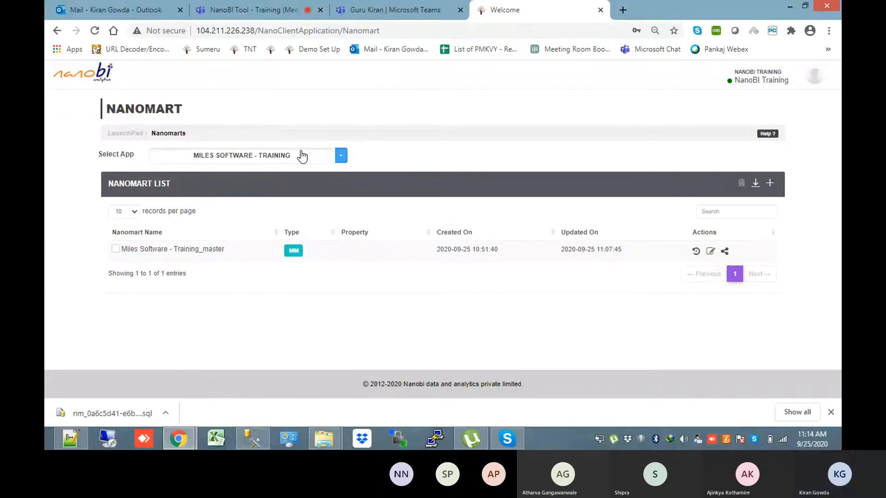
Keep Miles Software - Training as the app and open the Create Nanomart form
click(302, 156)
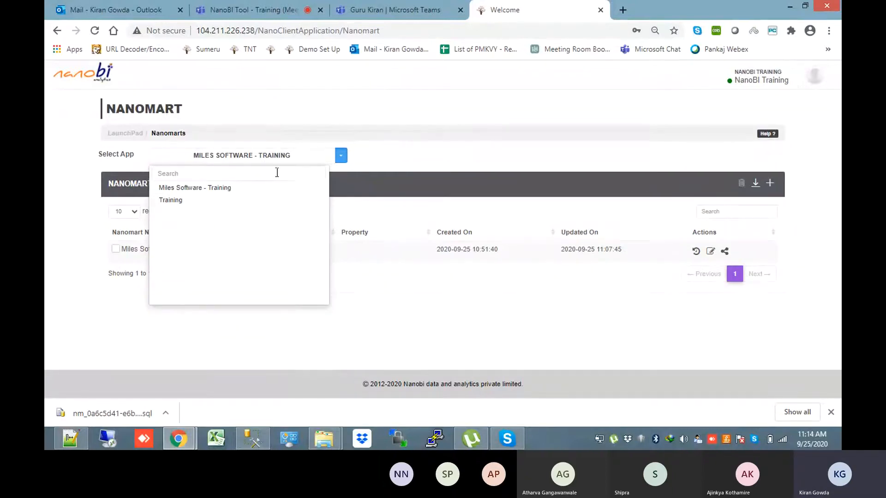
click(416, 119)
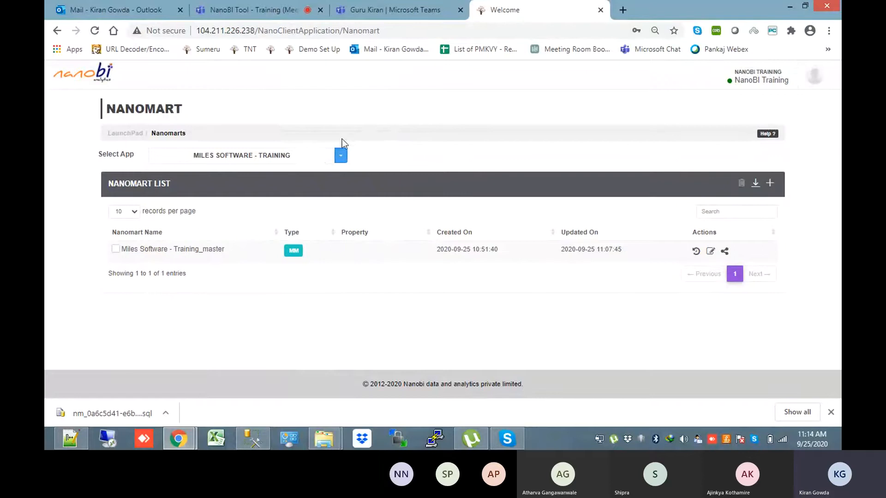
click(319, 155)
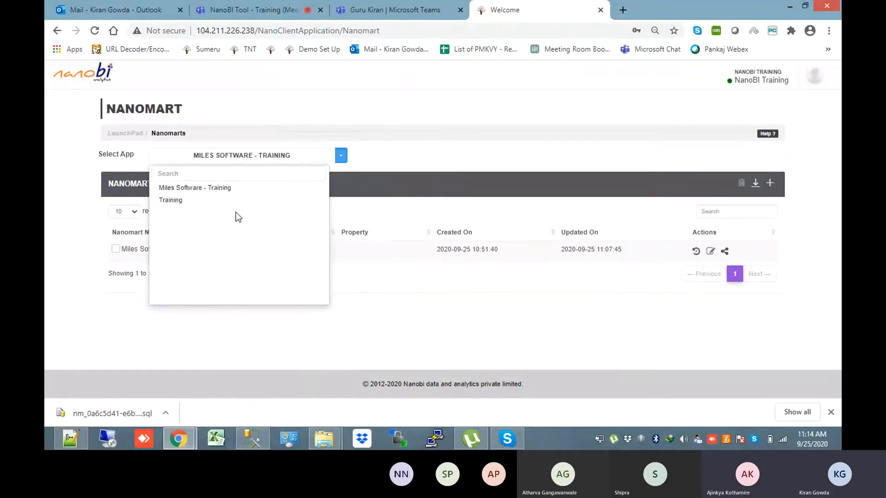
click(215, 194)
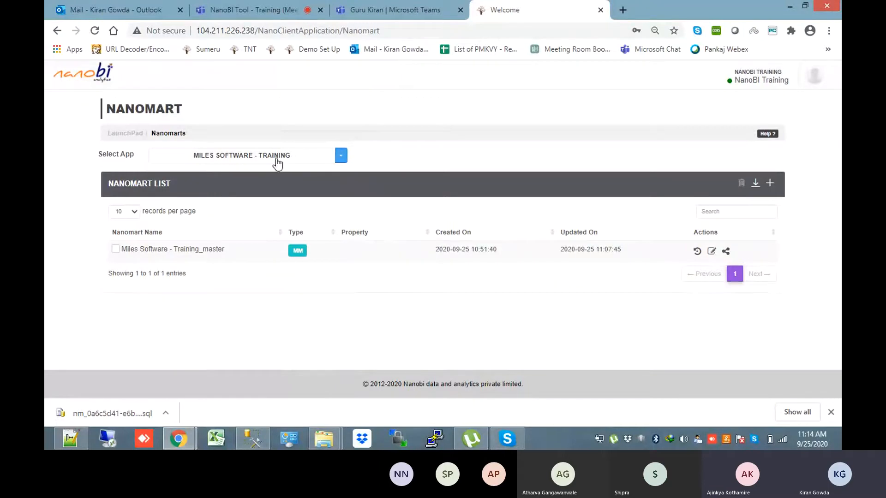
click(770, 183)
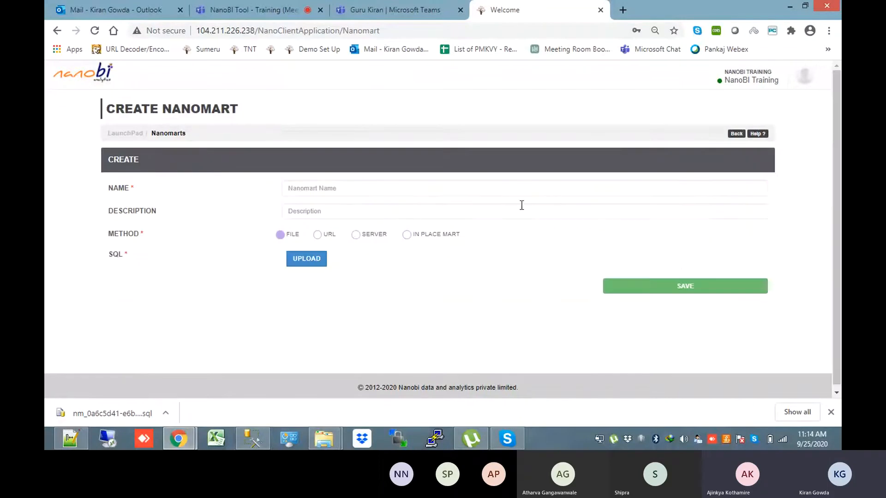
Name the nanomart 'Breach Fact Mart' with the description 'This will store the transactional data'
click(367, 188)
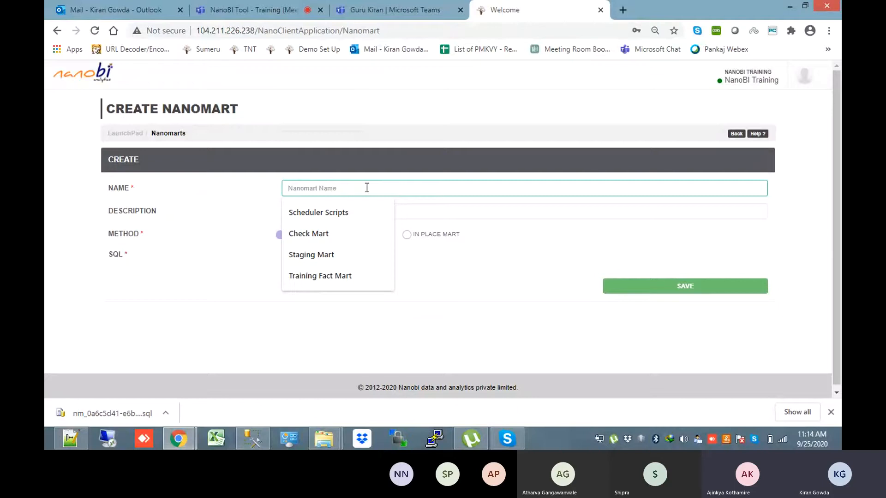
text(Breach )
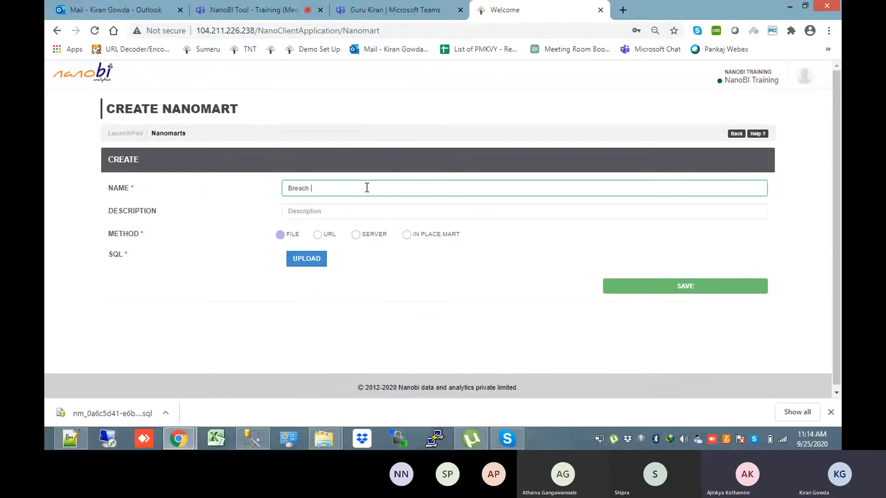
text(Fact Mart)
click(330, 213)
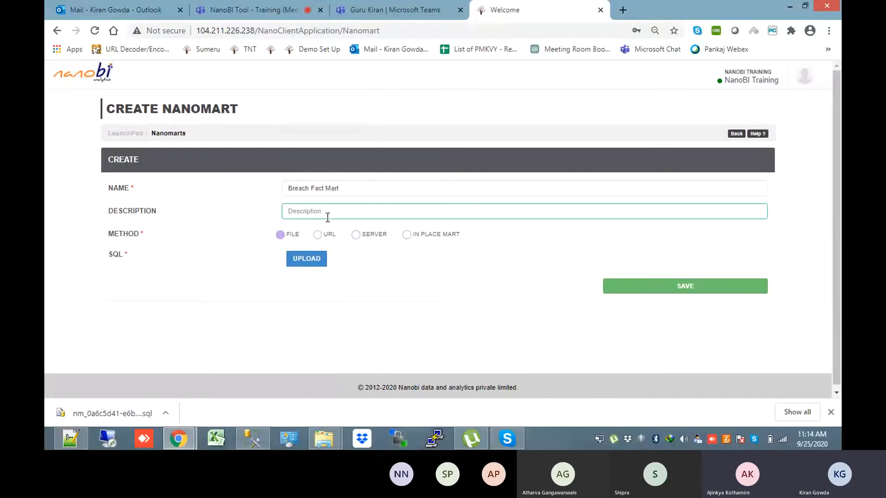
text(This will store the trasactional data)
click(350, 212)
text(n)
click(490, 228)
click(479, 214)
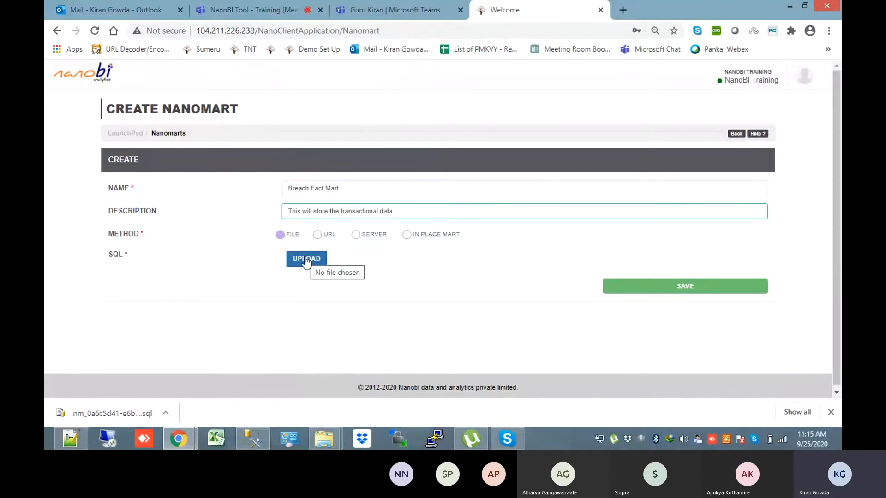
Attach Fact Script.sql from the Miles folder as the nanomart's SQL file
click(306, 258)
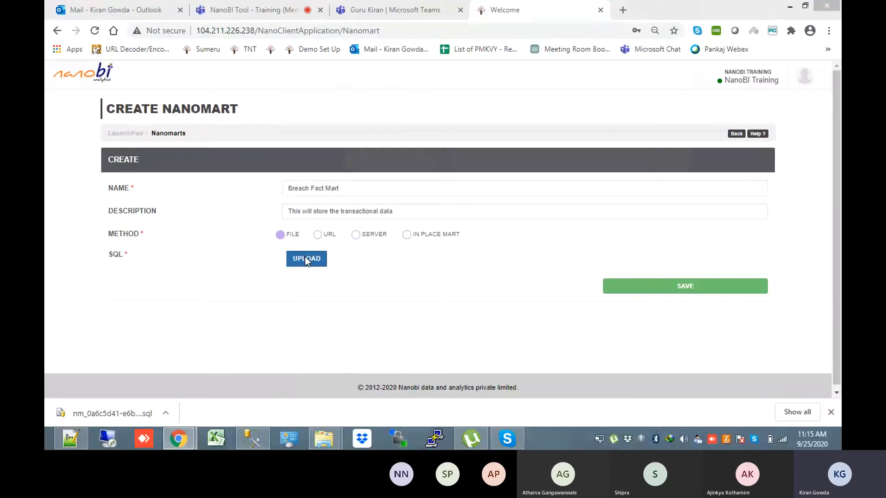
click(503, 107)
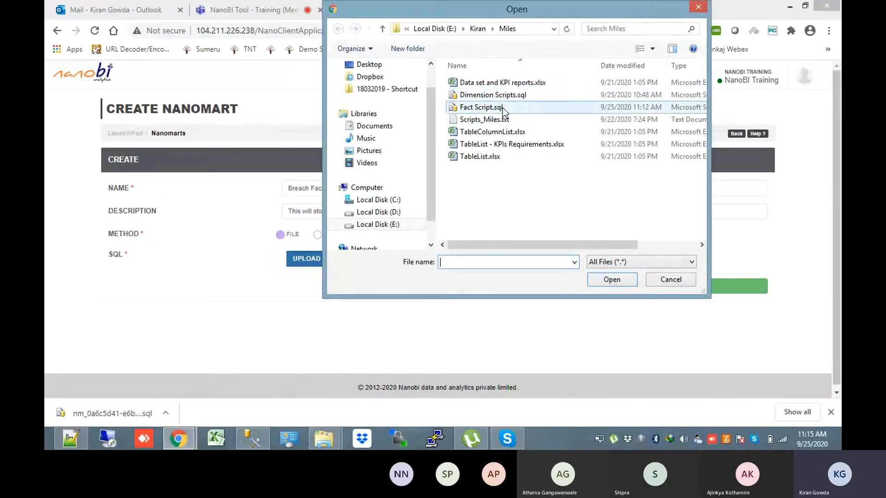
double_click(504, 112)
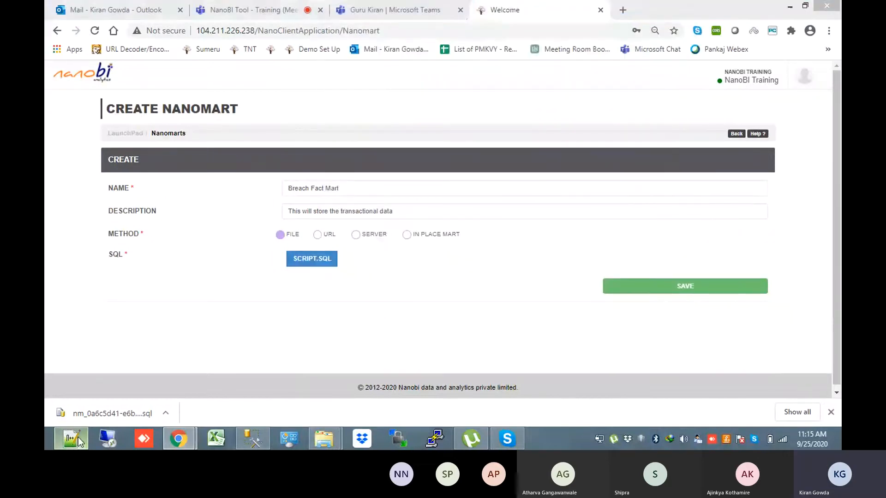
Check Fact Script.sql in Notepad++, then save Breach Fact Mart to the nanomart list
click(79, 437)
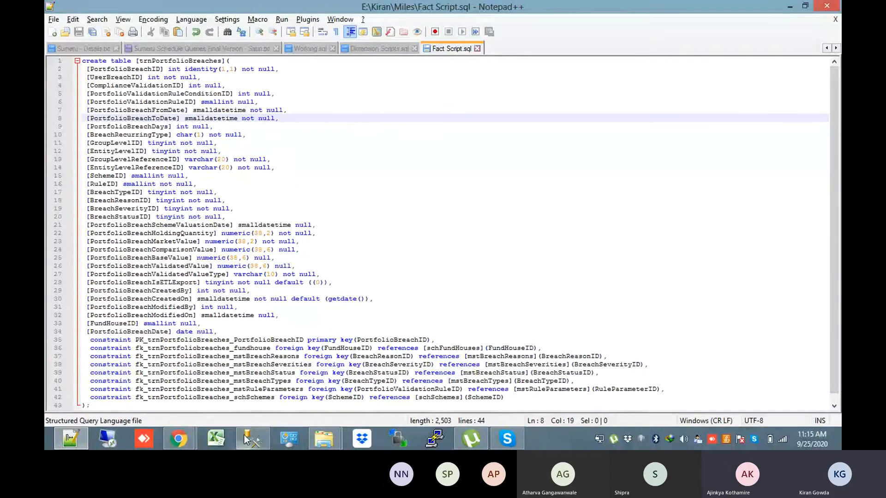
click(178, 438)
click(706, 290)
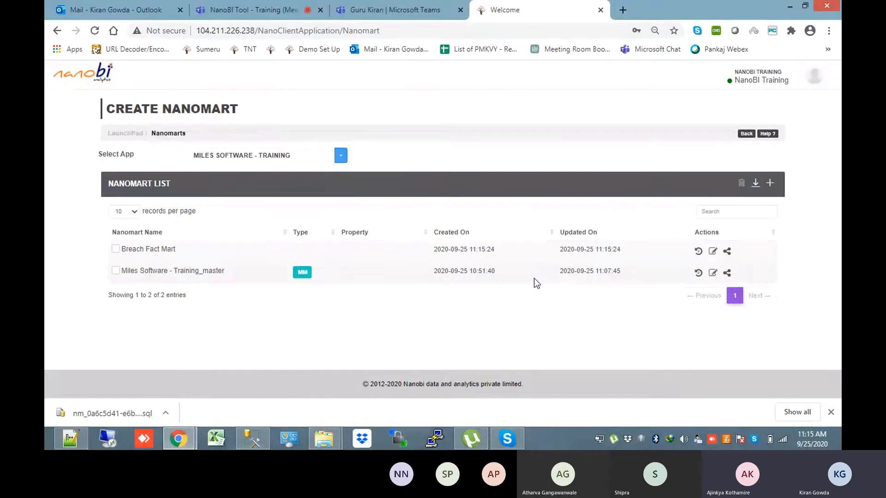
click(713, 255)
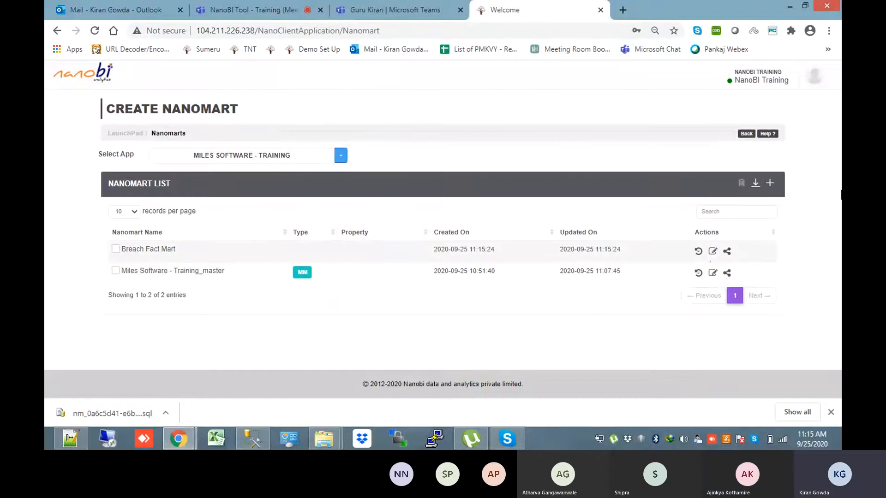
Shift mstBreachTypes so schFundHouses shows fully, and expand trnPortfolioBreaches to list all columns
drag(840, 191, 841, 242)
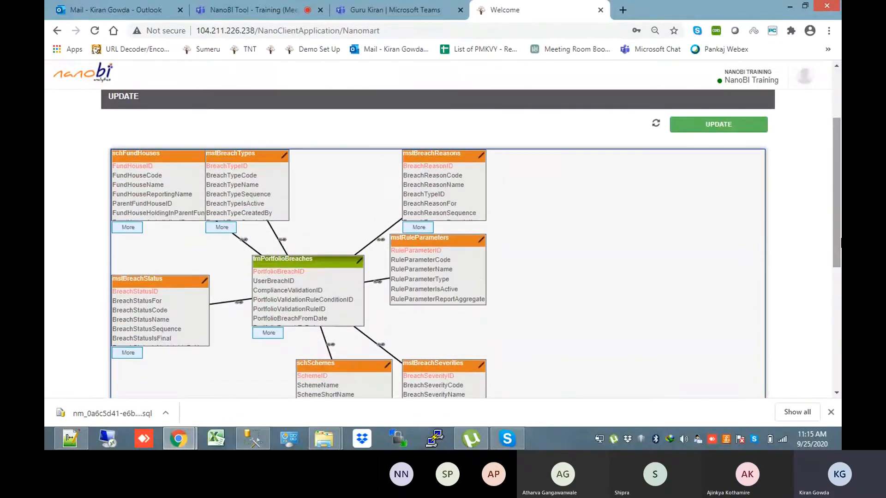
drag(243, 153, 309, 154)
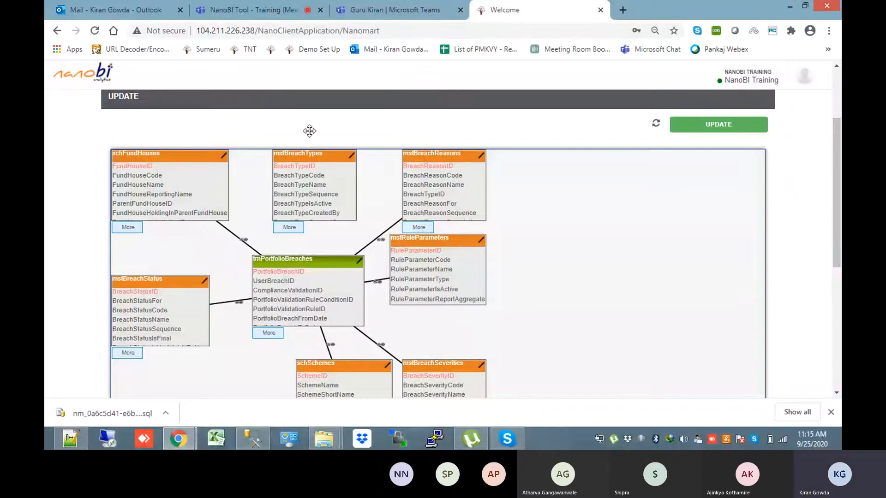
click(276, 336)
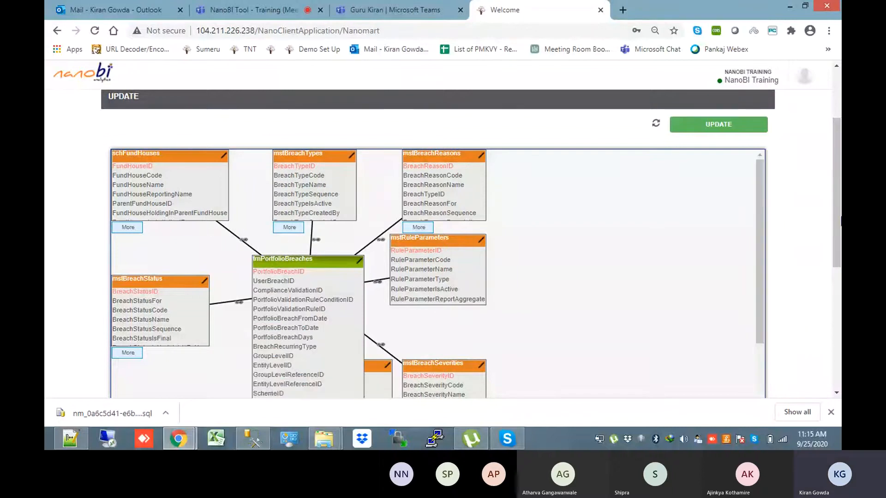
Rearrange trnPortfolioBreaches, mstBreachStatus, schSchemes and mstBreachSeverities into a tidy diagram layout
drag(837, 193, 837, 260)
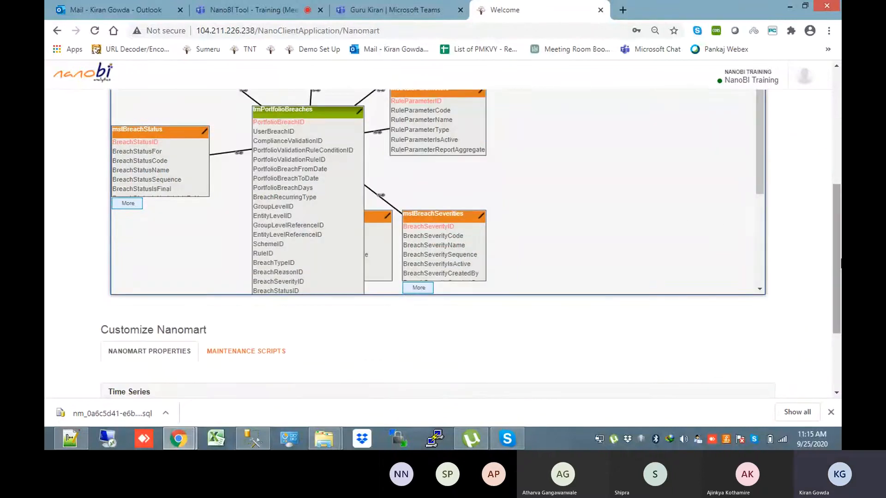
drag(762, 178, 757, 157)
drag(837, 264, 831, 156)
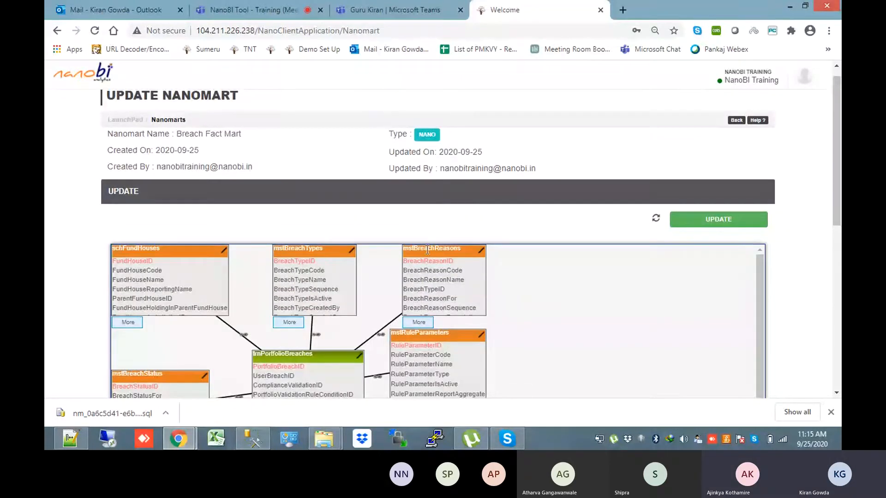
drag(839, 205, 839, 263)
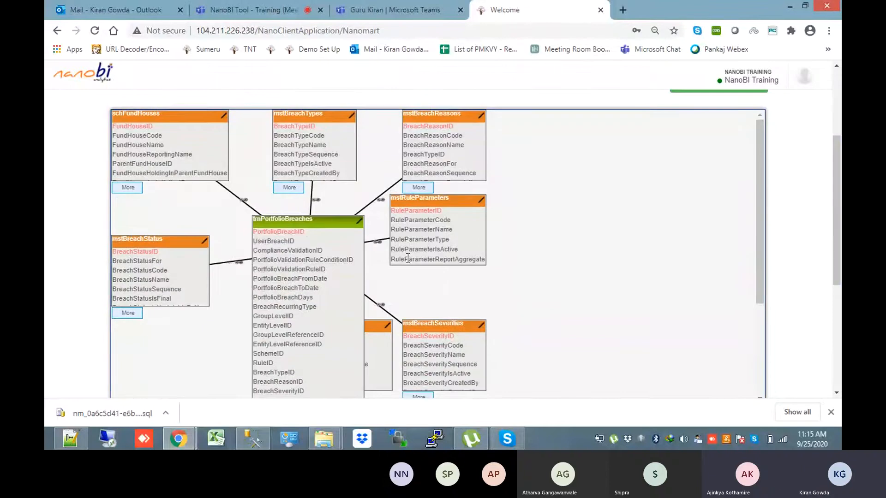
drag(312, 225, 290, 223)
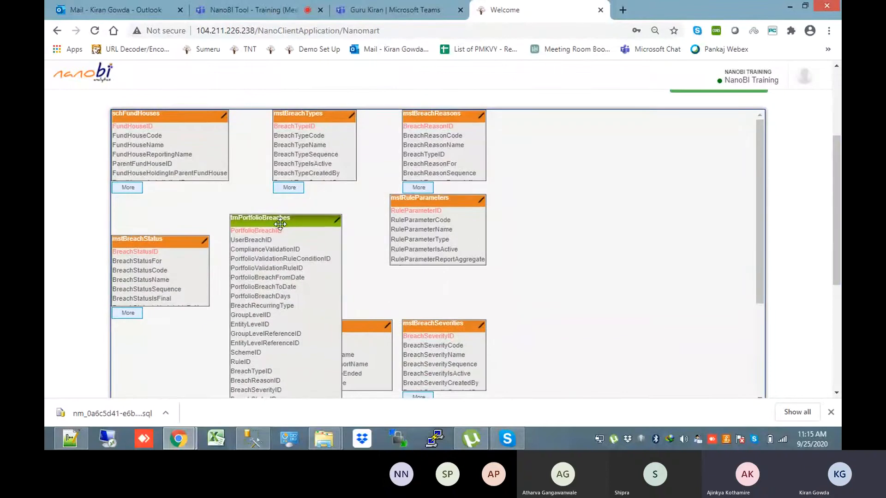
drag(180, 244, 180, 216)
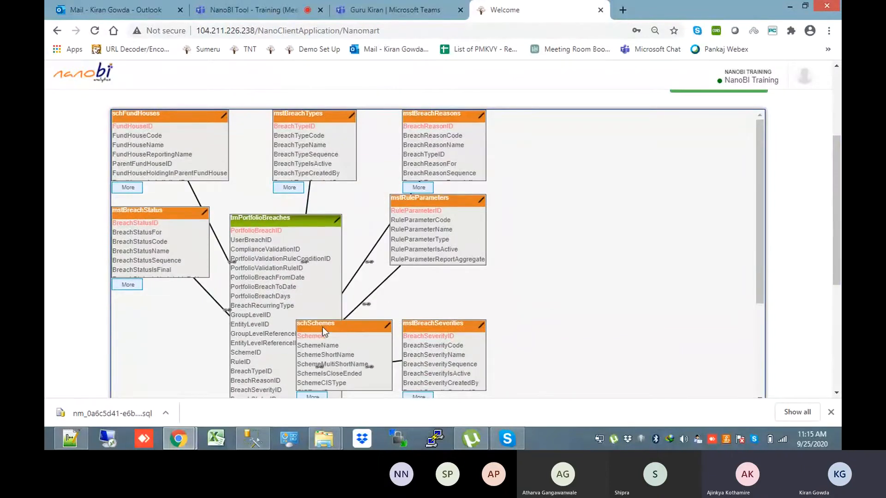
drag(324, 326, 329, 326)
drag(414, 327, 465, 289)
mouse_move(836, 165)
mouse_down()
mouse_move(836, 270)
mouse_move(832, 164)
mouse_up()
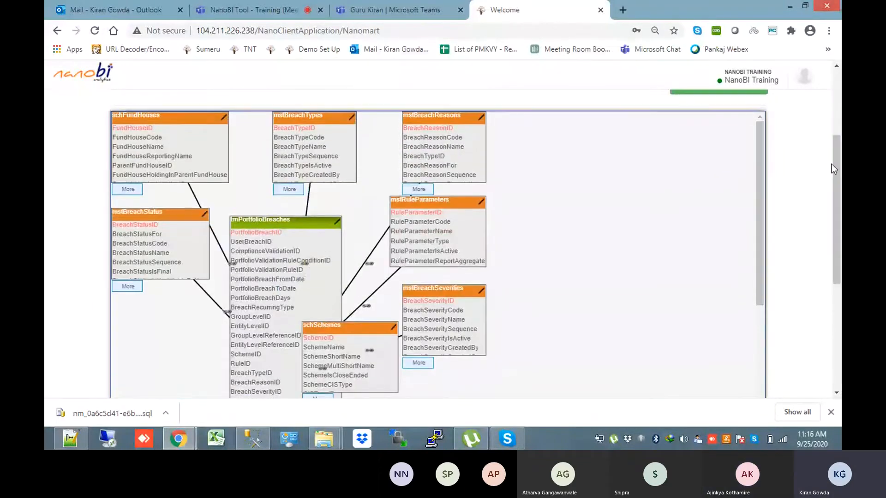
drag(760, 174, 759, 137)
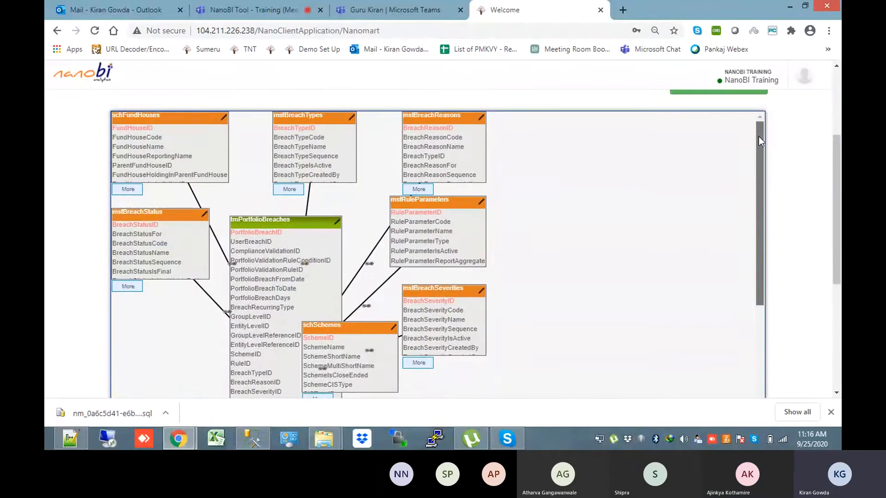
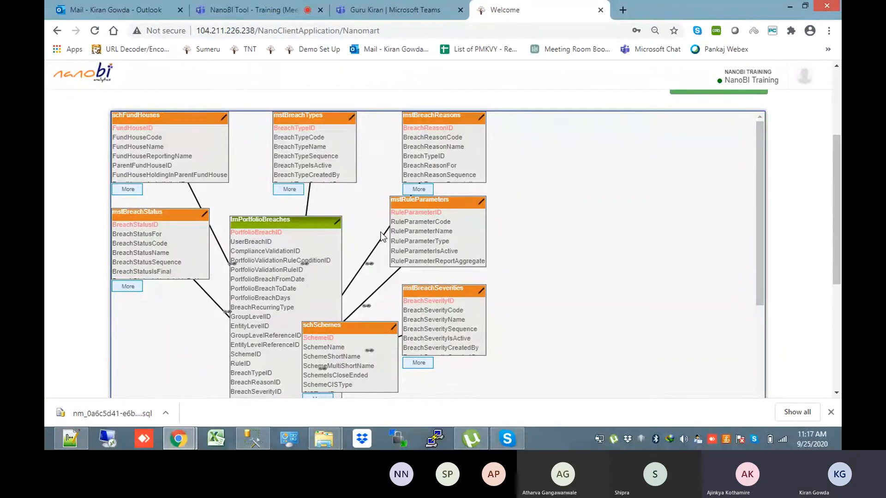
Reopen Breach Fact Mart and move mstBreachTypes right and schSchemes below trnPortfolioBreaches
scroll(711, 249, up, 3)
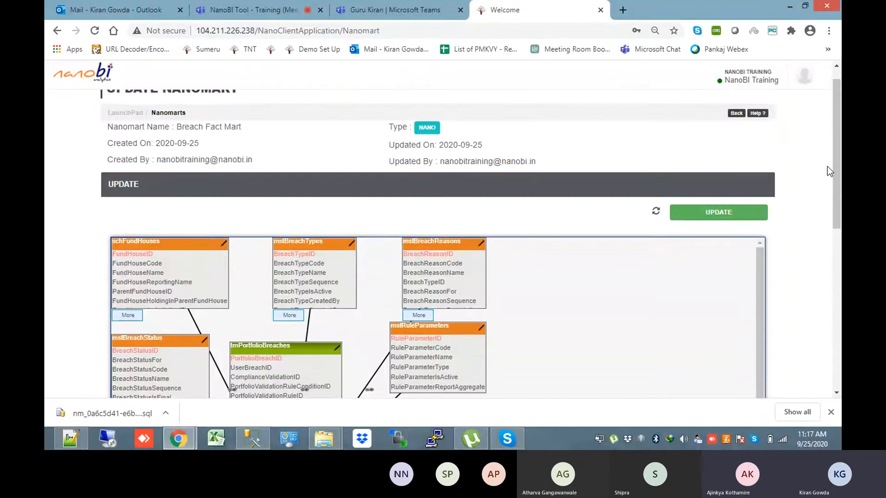
click(736, 113)
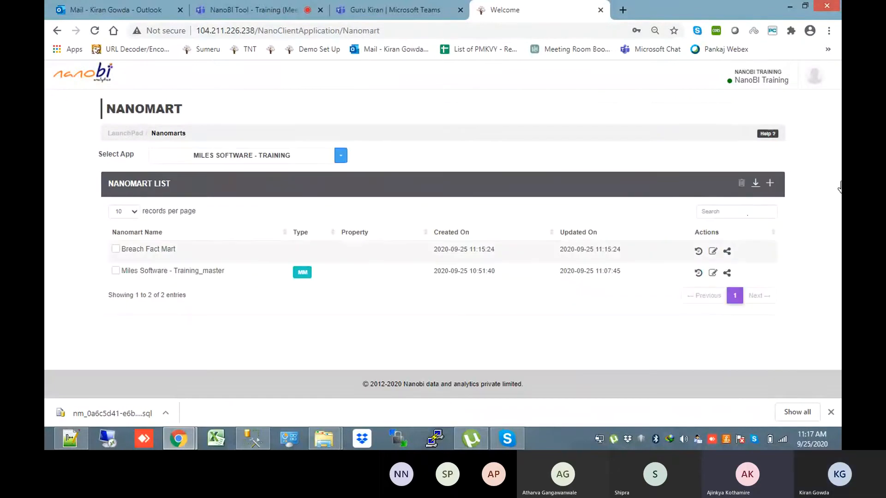
drag(839, 187, 839, 240)
drag(248, 142, 310, 142)
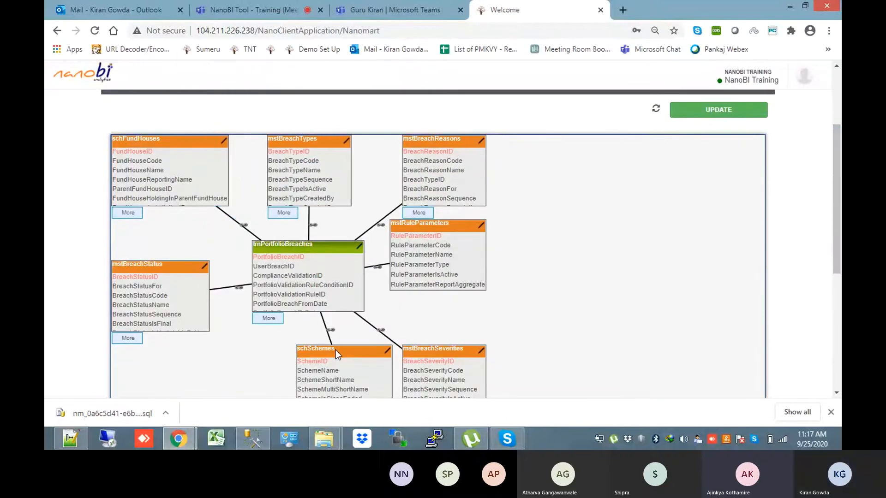
drag(336, 349, 285, 356)
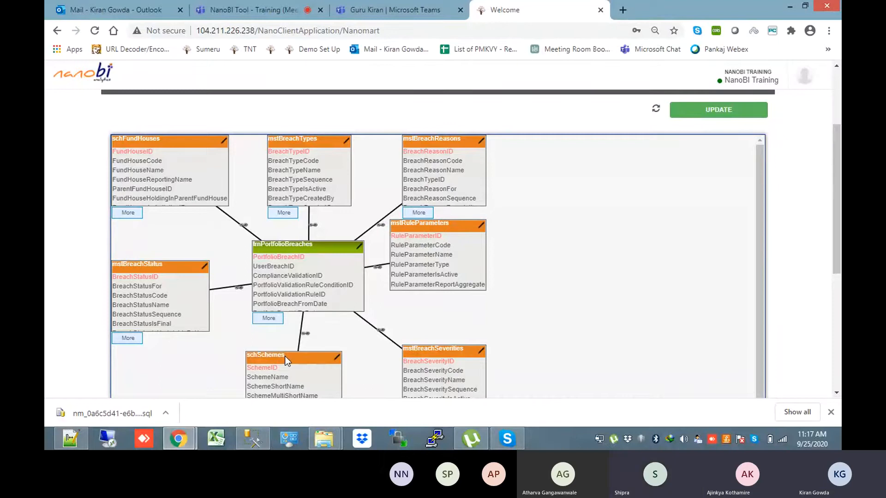
drag(841, 232, 841, 205)
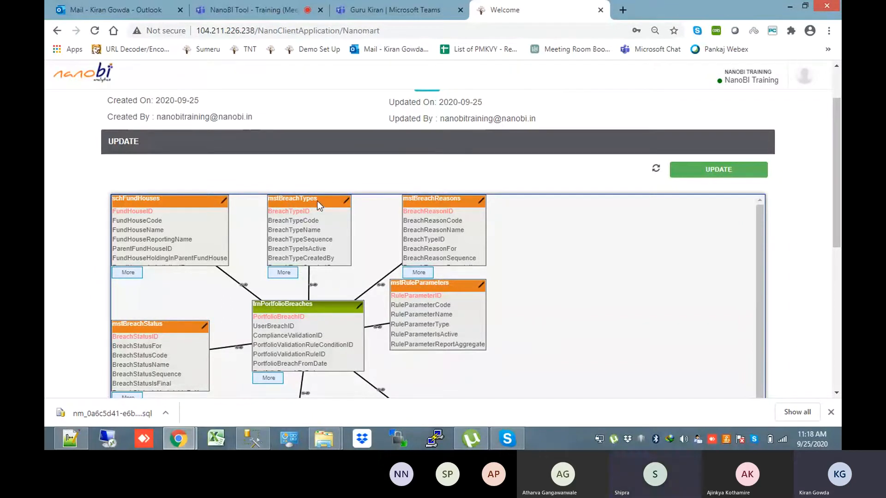
Inspect the BreachTypeID join to mstBreachTypes, then the BreachReasonID join to mstBreachReasons
mouse_move(300, 209)
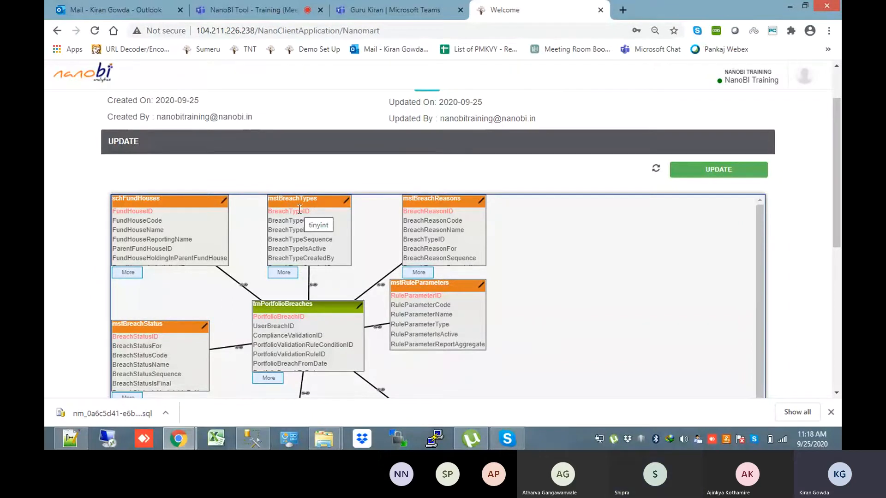
click(313, 286)
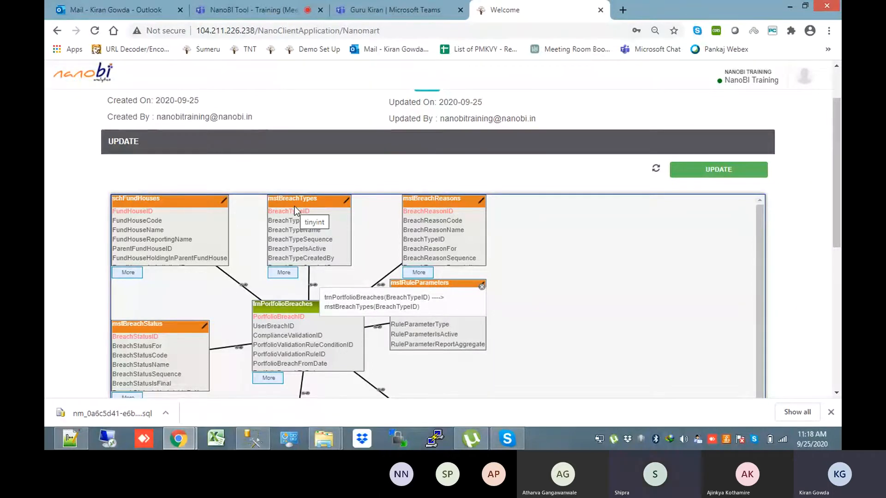
click(381, 285)
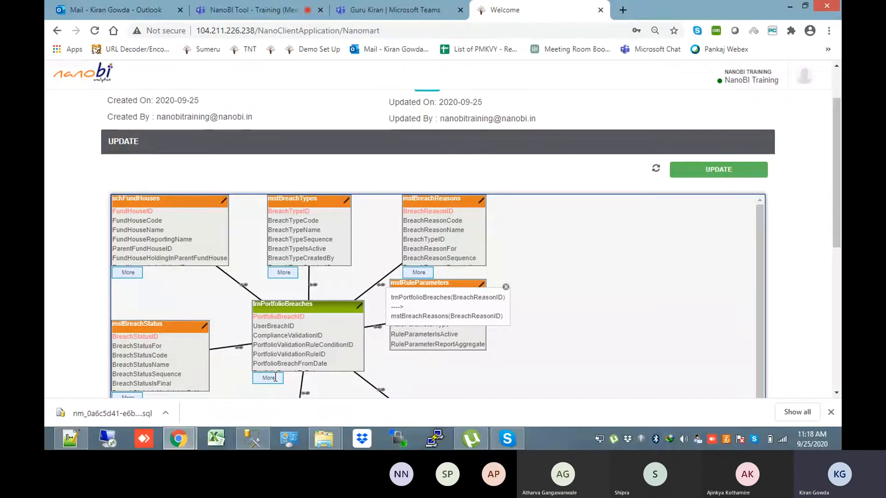
drag(840, 173, 840, 226)
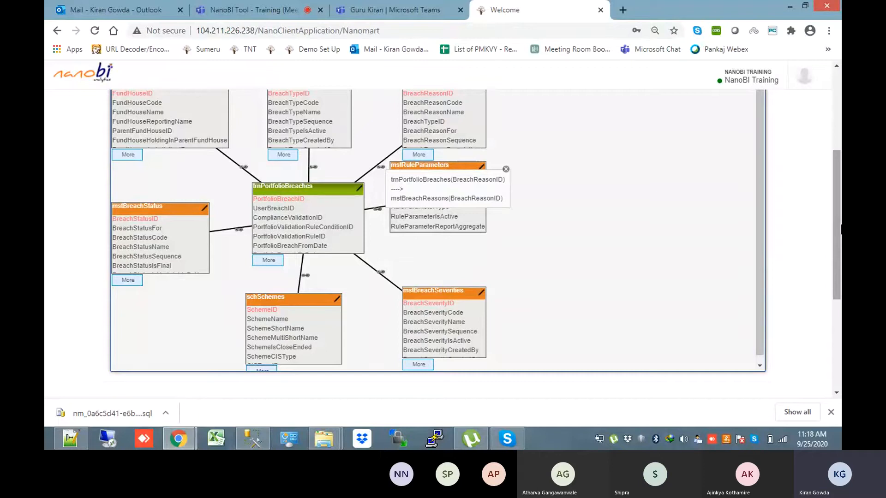
Expand trnPortfolioBreaches to all columns and move it up-left beside mstBreachStatus
click(272, 260)
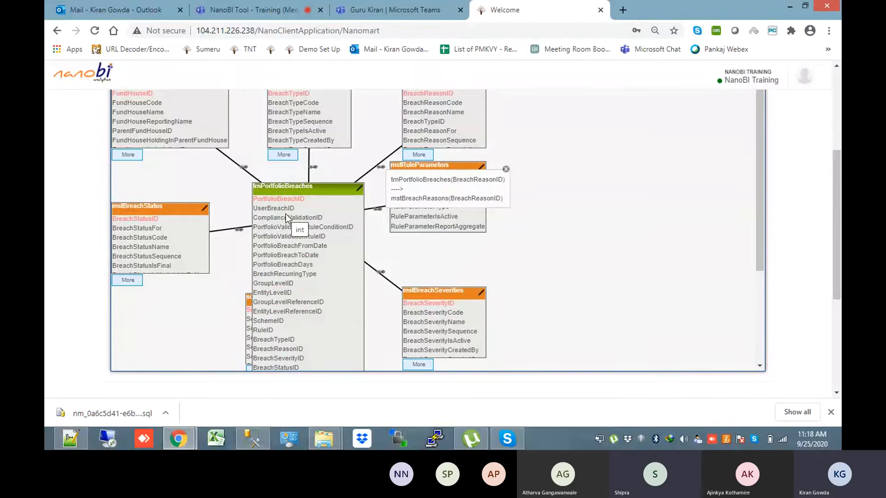
drag(306, 193, 295, 166)
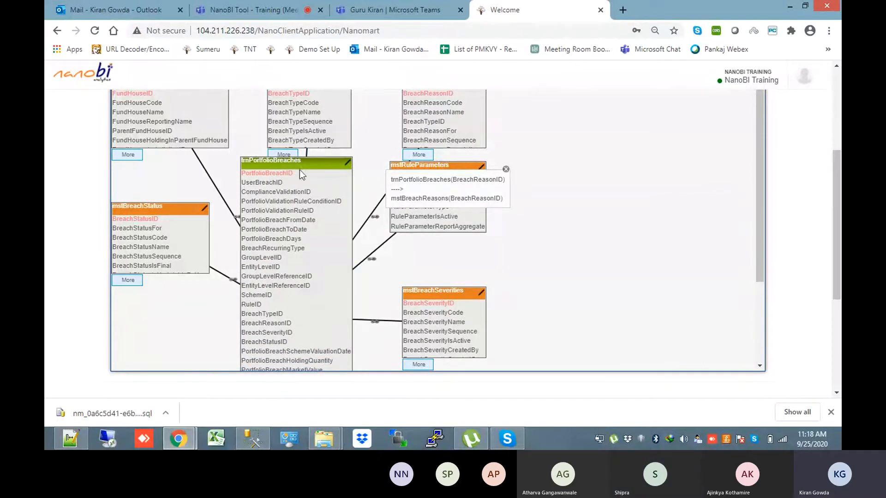
drag(833, 196, 833, 123)
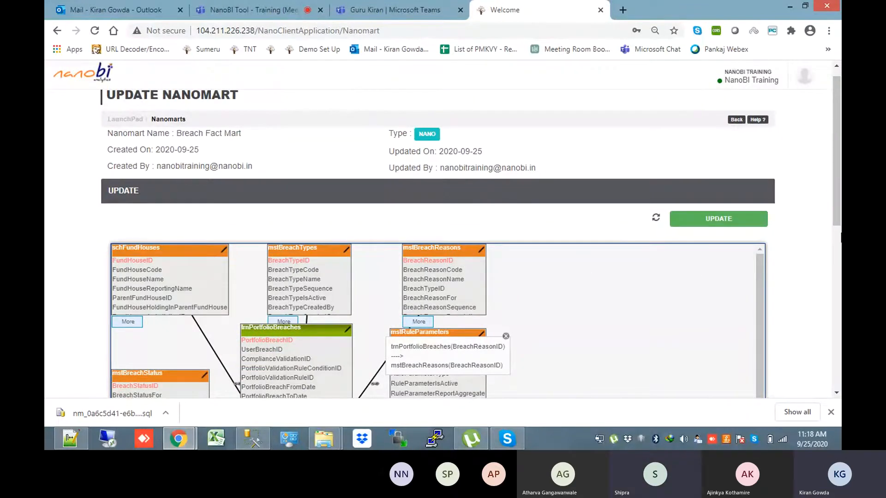
scroll(836, 184, down, 3)
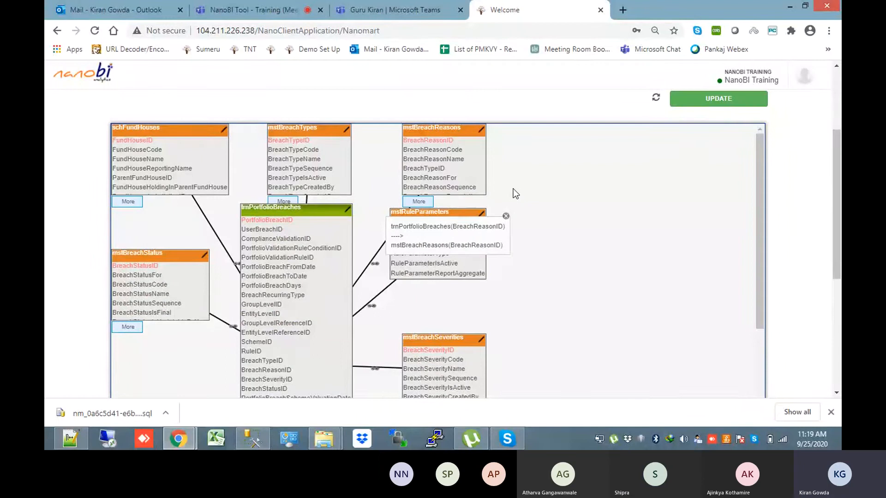
drag(840, 193, 840, 181)
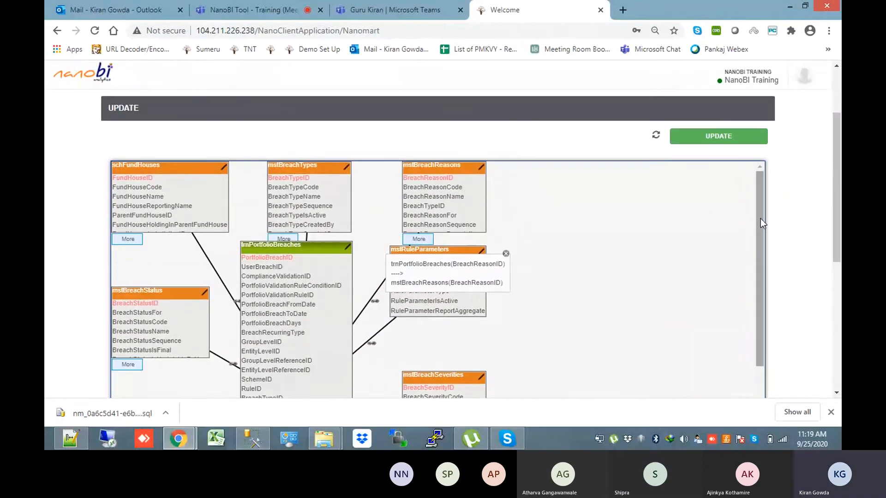
drag(760, 222, 746, 181)
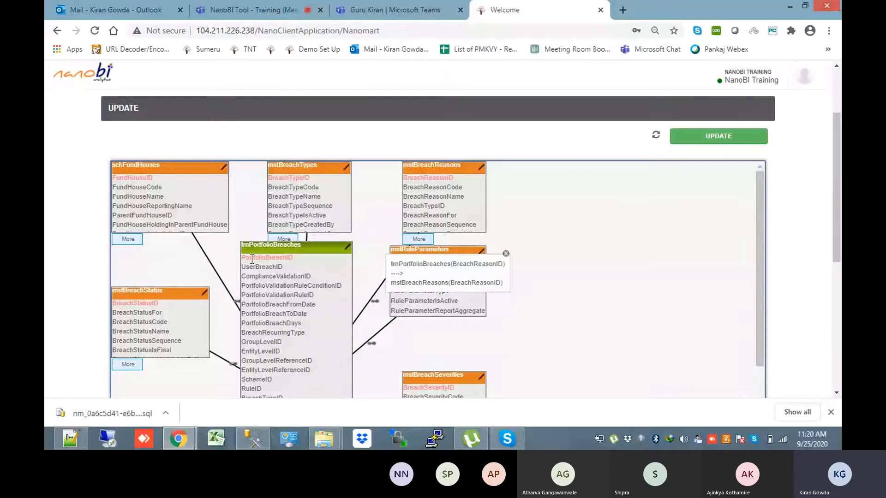
mouse_move(252, 259)
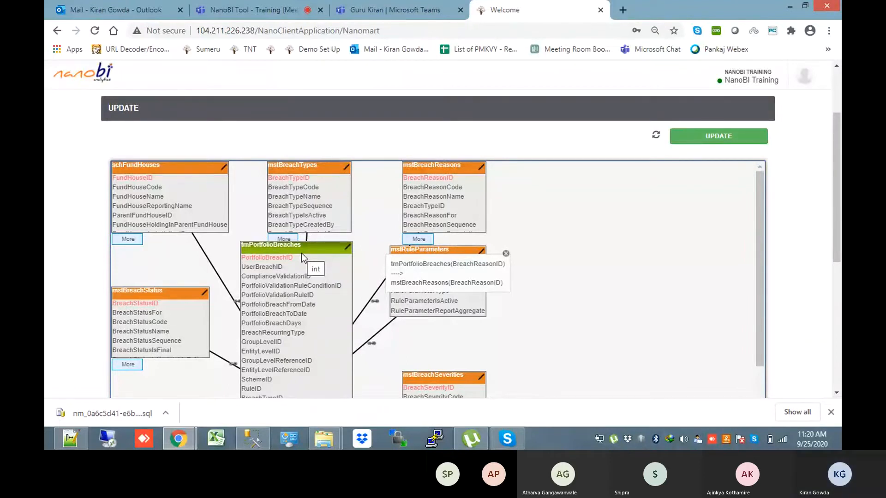
scroll(840, 230, up, 2)
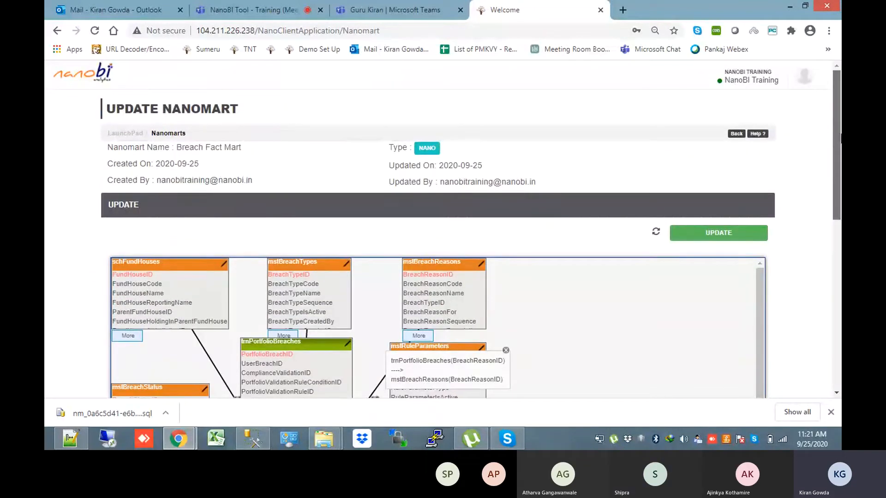
Go back to the nanomart list and reopen Breach Fact Mart for editing
click(737, 132)
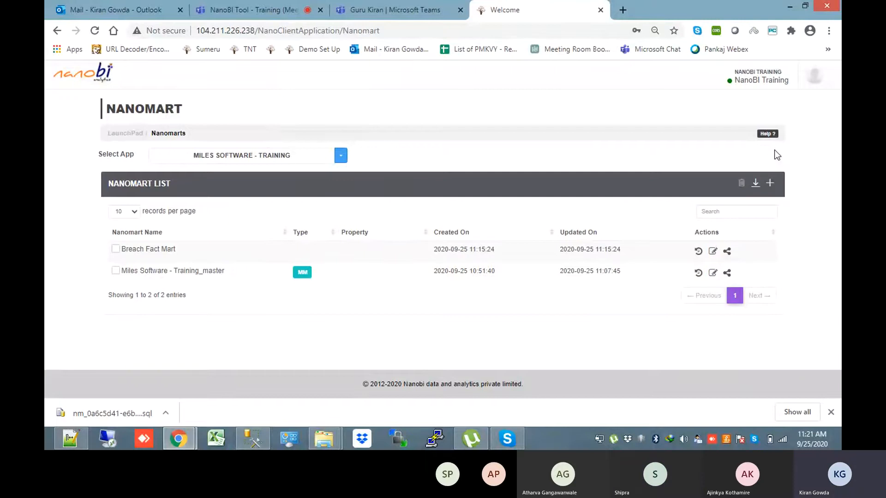
click(712, 253)
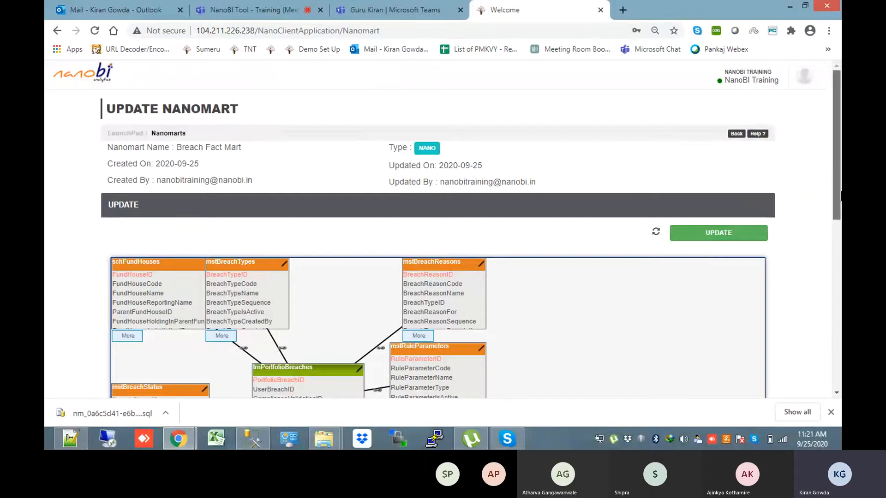
Review every trnPortfolioBreaches column in the diagram, then return to the nanomart list
scroll(837, 184, down, 4)
click(267, 280)
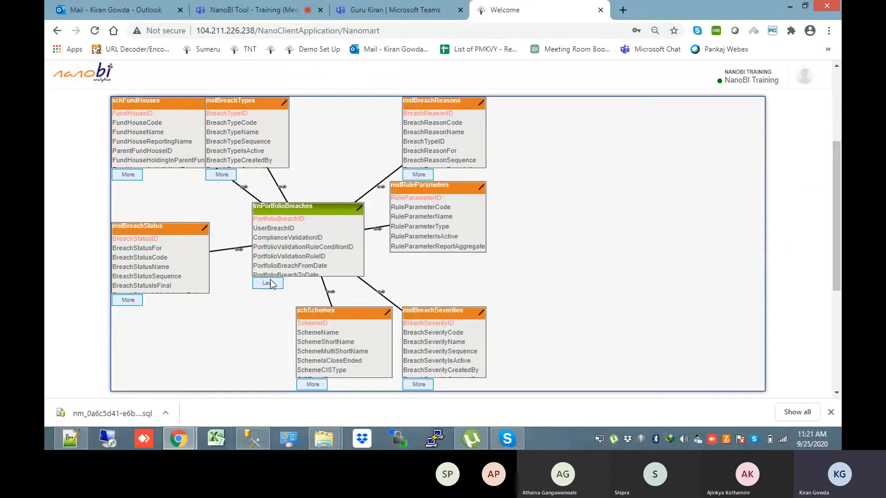
drag(761, 233, 759, 324)
drag(834, 277, 832, 222)
drag(758, 379, 749, 253)
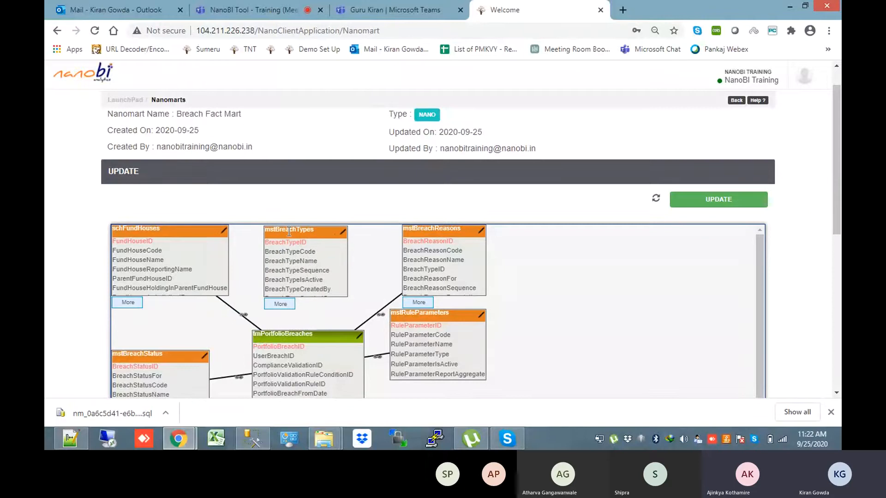
drag(836, 173, 836, 213)
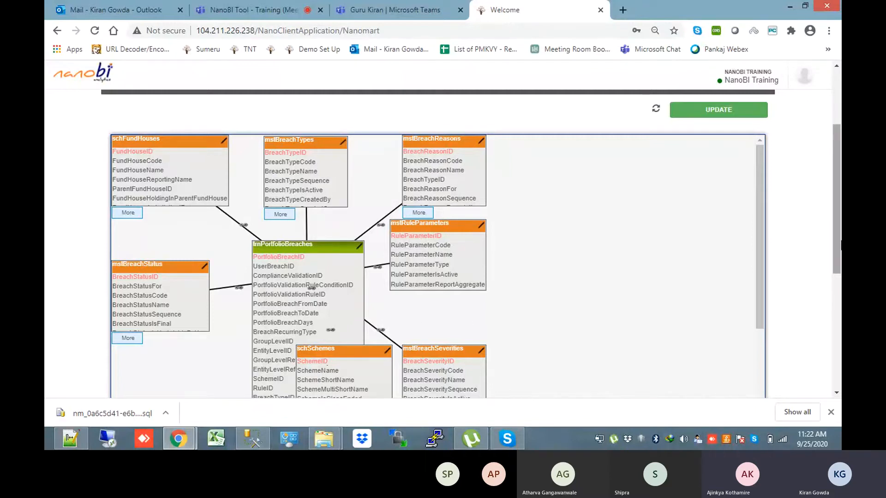
scroll(836, 198, up, 3)
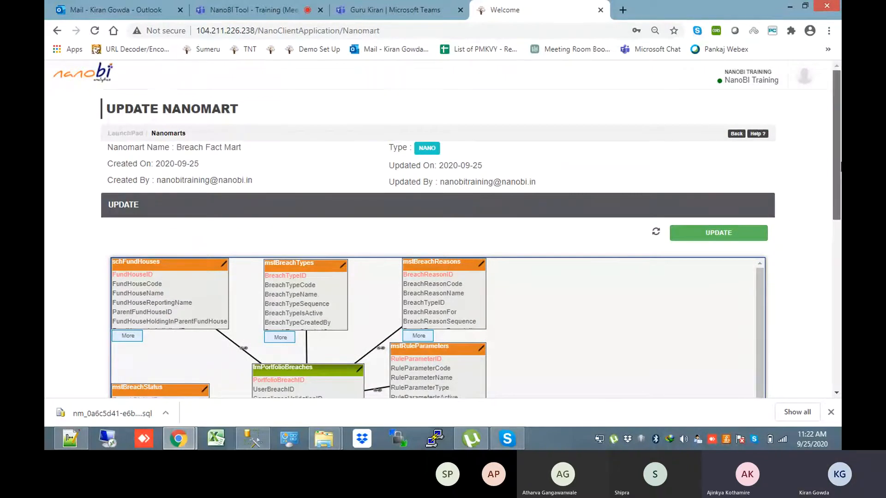
drag(839, 166, 839, 240)
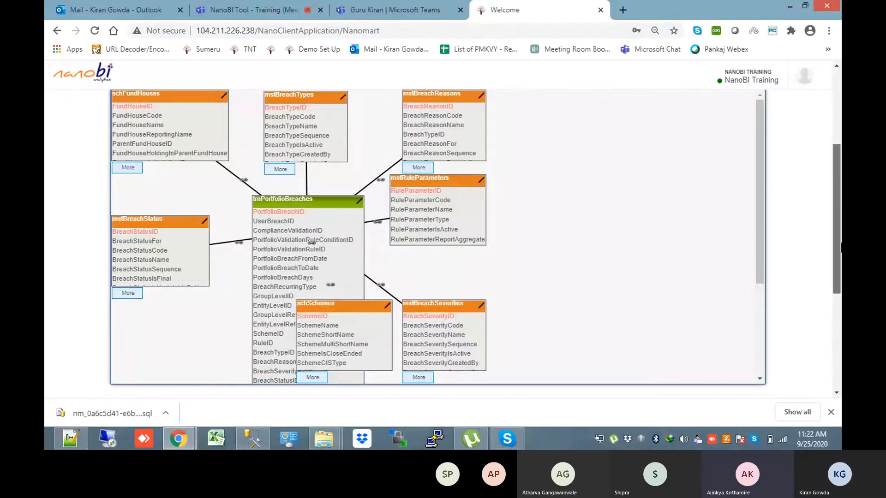
scroll(827, 185, up, 3)
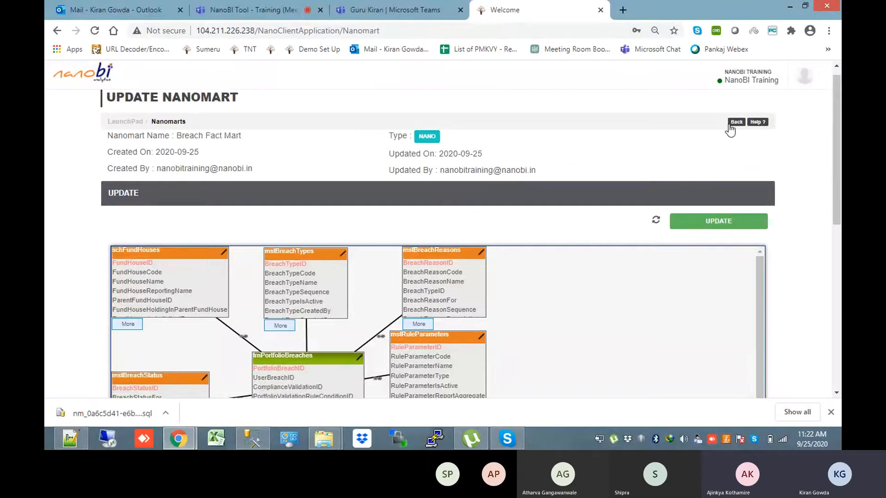
click(732, 126)
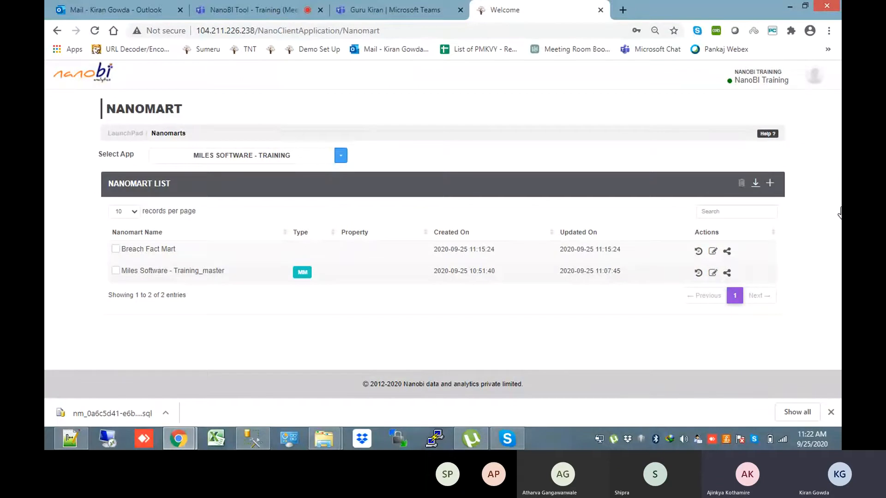
Open Miles Software - Training_master, expand mstBreachReasons columns, then switch to Working.sql
click(714, 275)
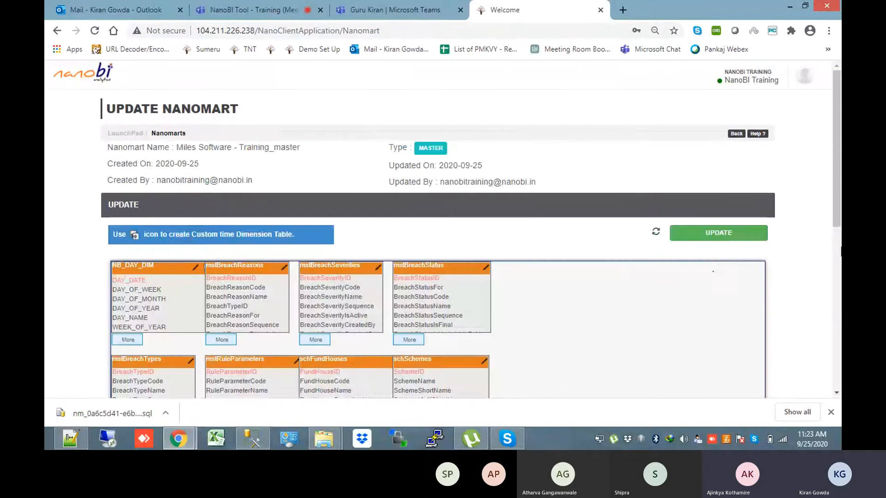
drag(840, 206, 841, 238)
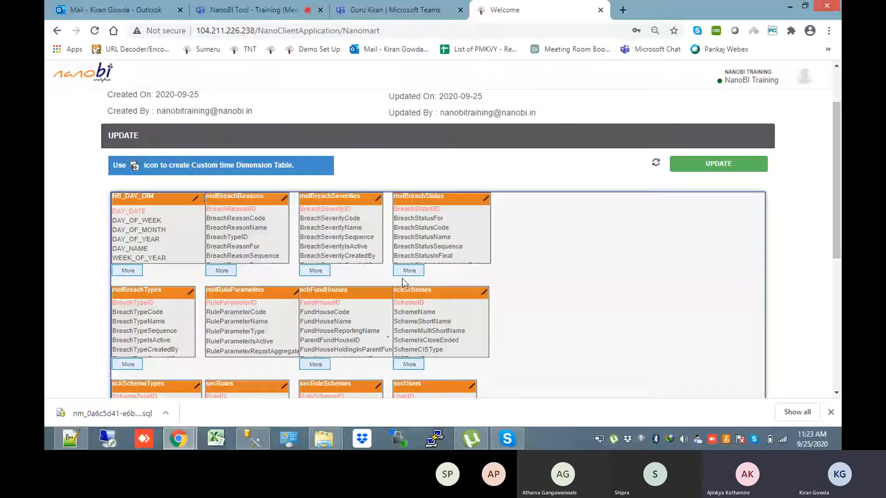
click(222, 271)
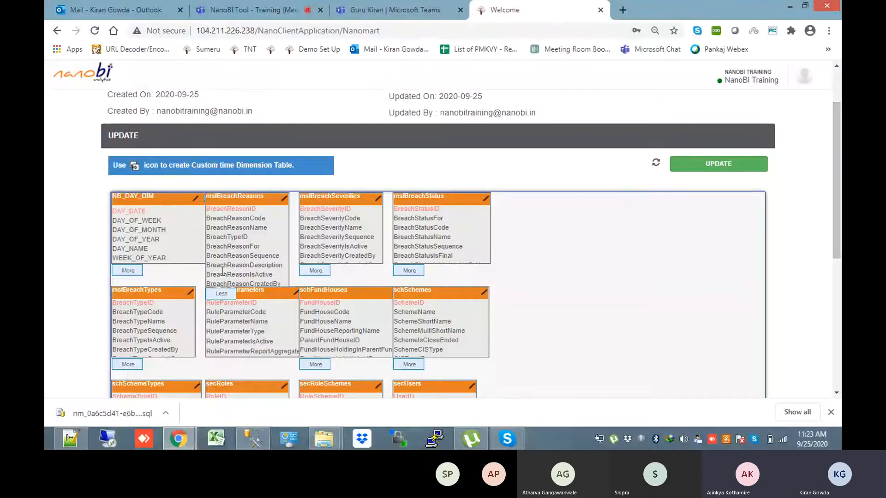
scroll(222, 271, down, 1)
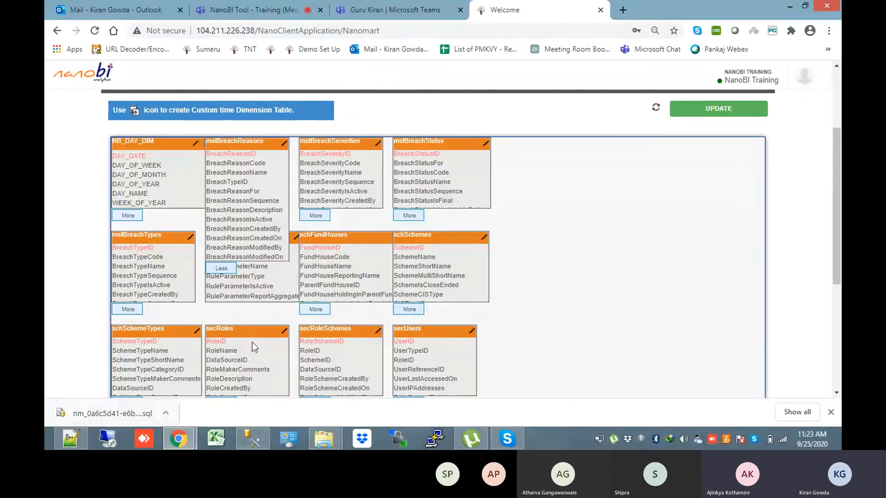
click(78, 442)
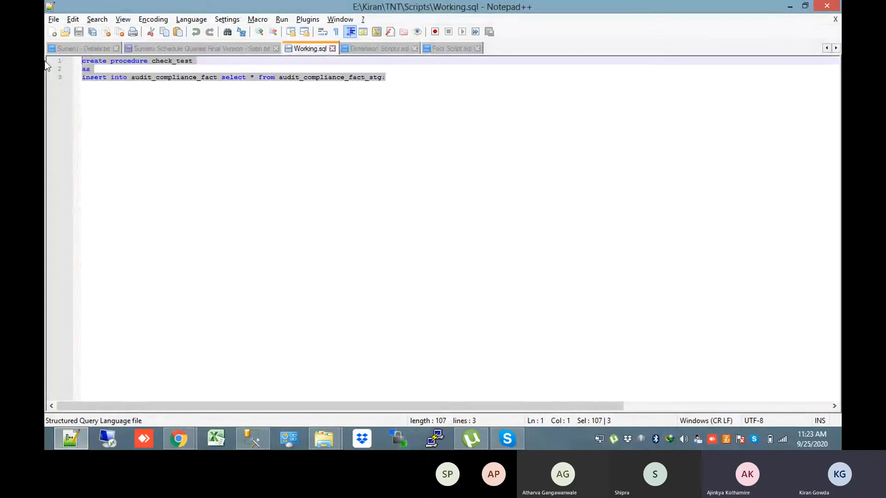
Clear Working.sql, start an 'alter table' statement, and check the table name in NanoBI
key(ctrl+a)
key(Delete)
text(latse)
key(BackSpace)
key(BackSpace)
key(BackSpace)
key(BackSpace)
key(BackSpace)
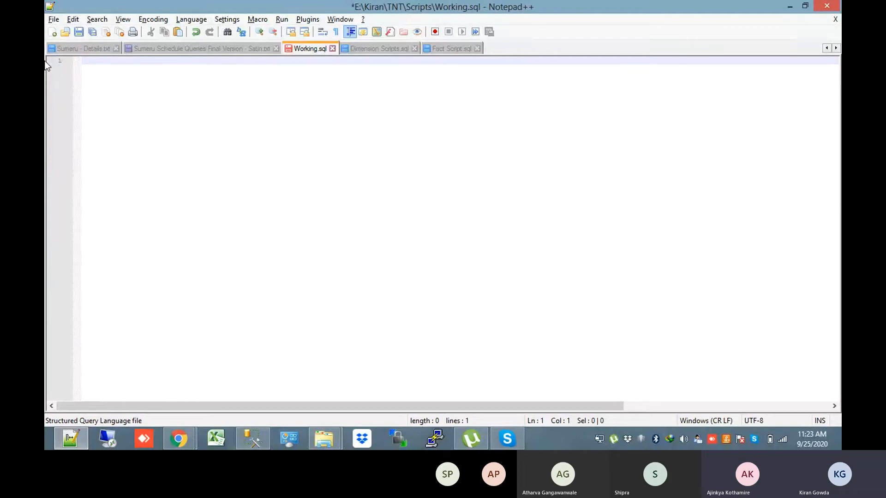
text(alter table)
key(alt+Tab)
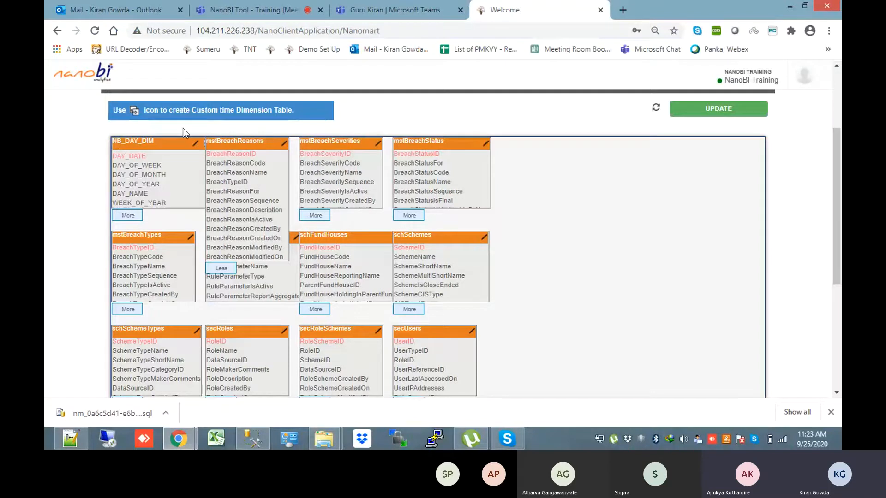
Write 'alter table mstBreachReasons add BreachReasonBy varchar(500);' in Working.sql
key(alt+Tab)
text(Rrasons)
key(Return)
text(ad)
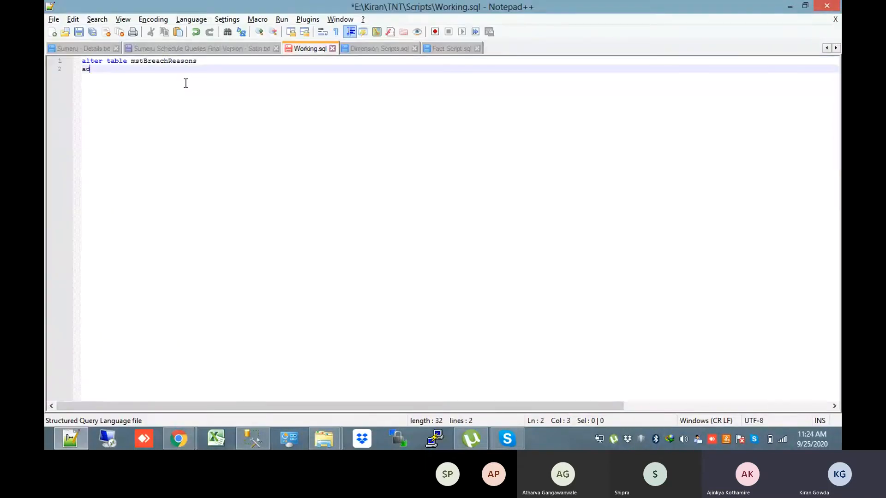
key(alt+Tab)
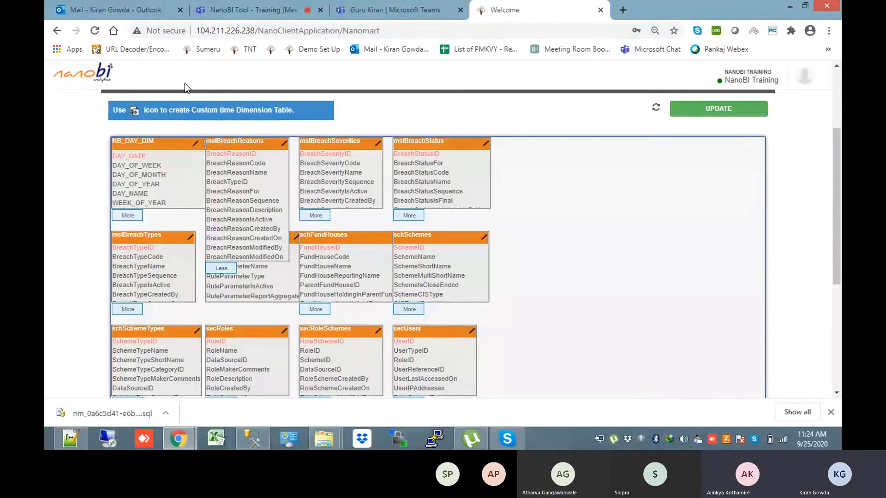
key(alt+Tab)
text(each)
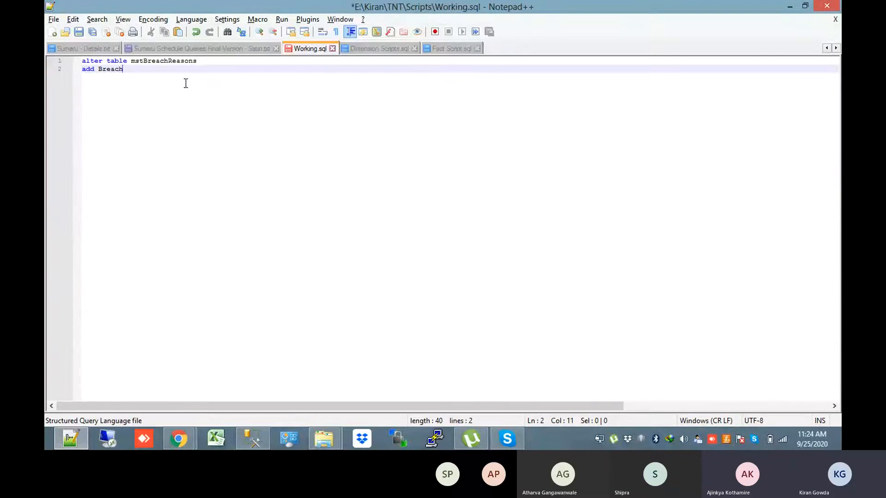
text(ReasonBy varchar()
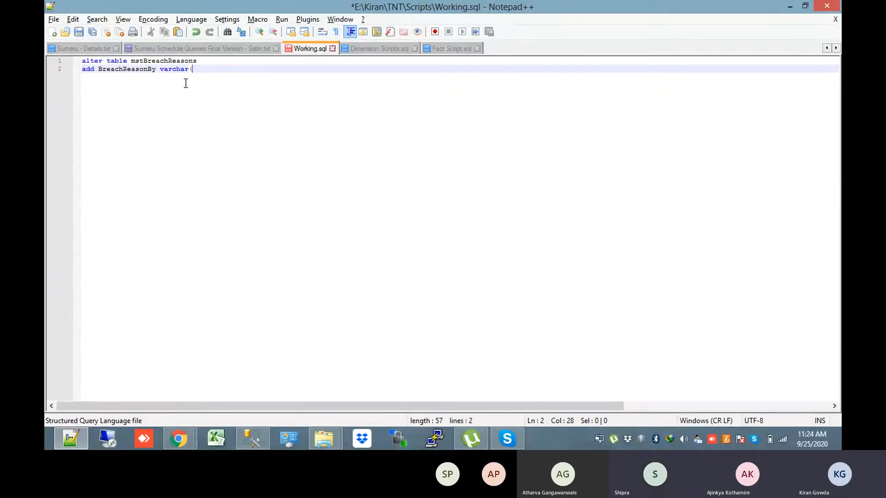
text(500)
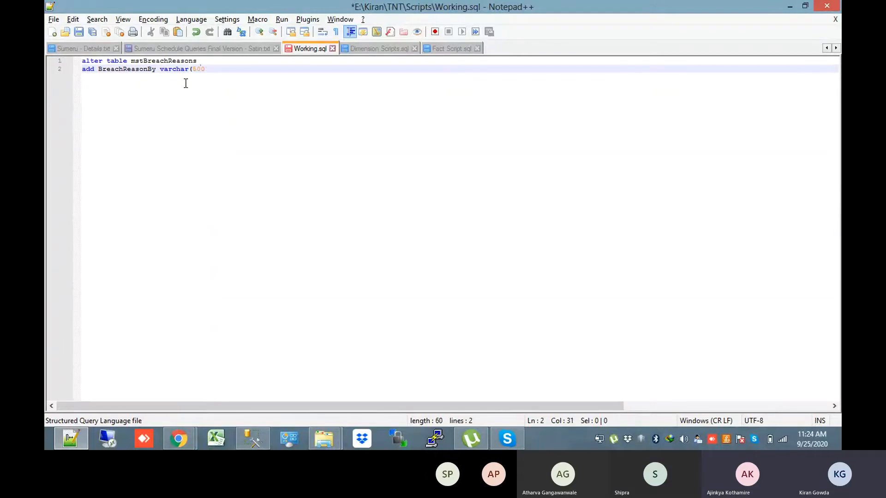
text();)
Save Working.sql and switch back to the NanoBI mart diagram
key(ctrl+s)
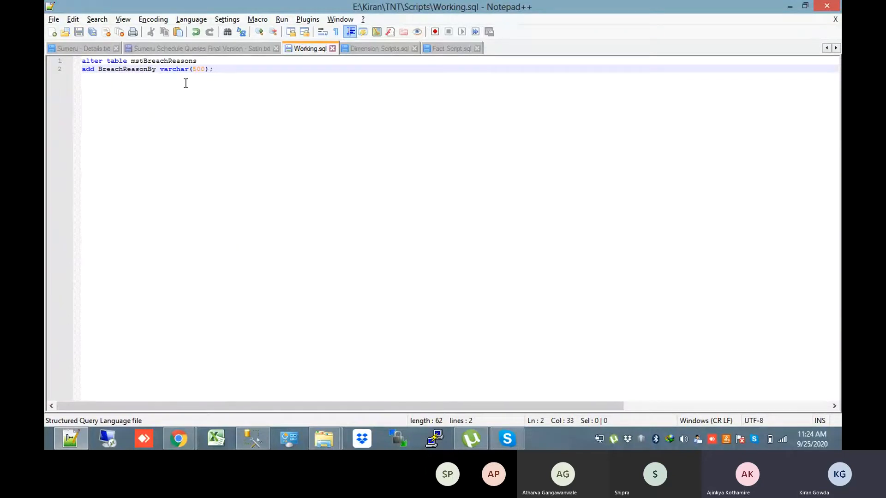
key(alt+Tab)
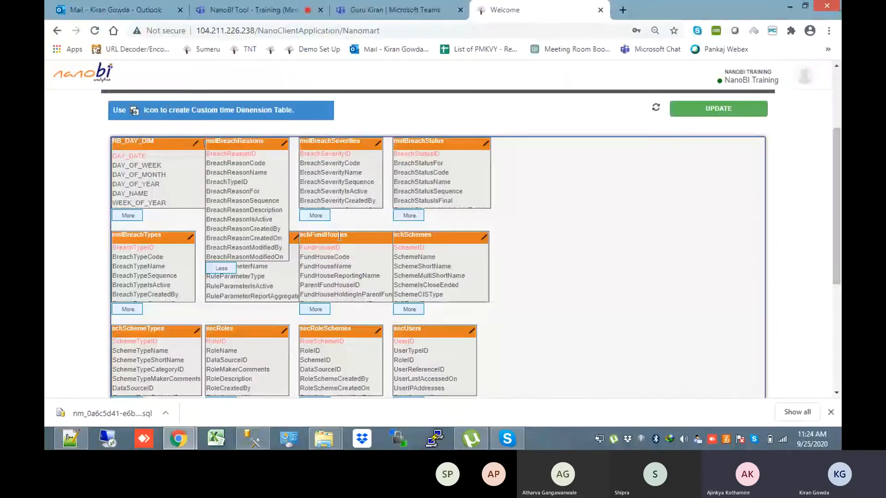
key(alt+Tab)
key(alt+Tab)
key(alt+Tab)
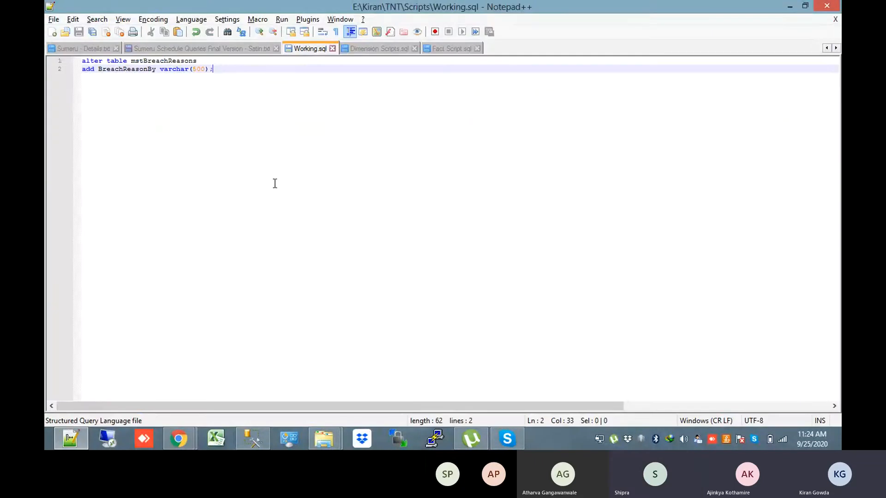
key(alt+Tab)
key(alt+Tab)
key(alt+Tab)
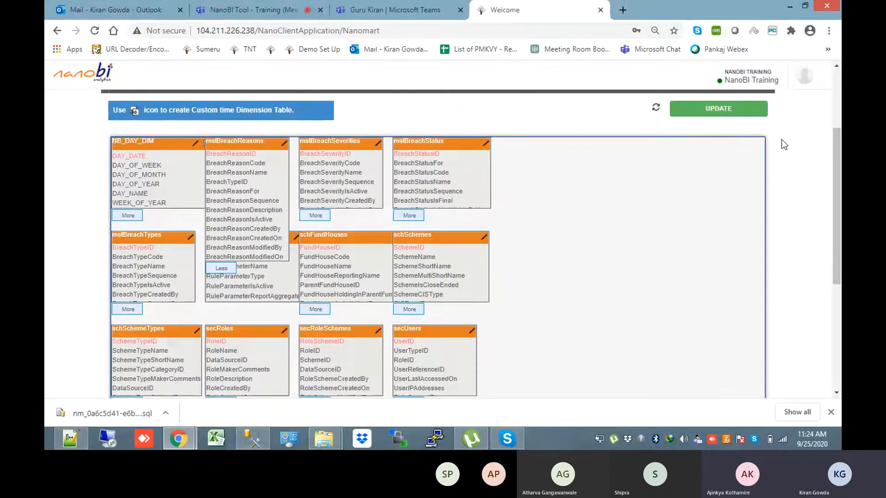
scroll(738, 147, up, 1)
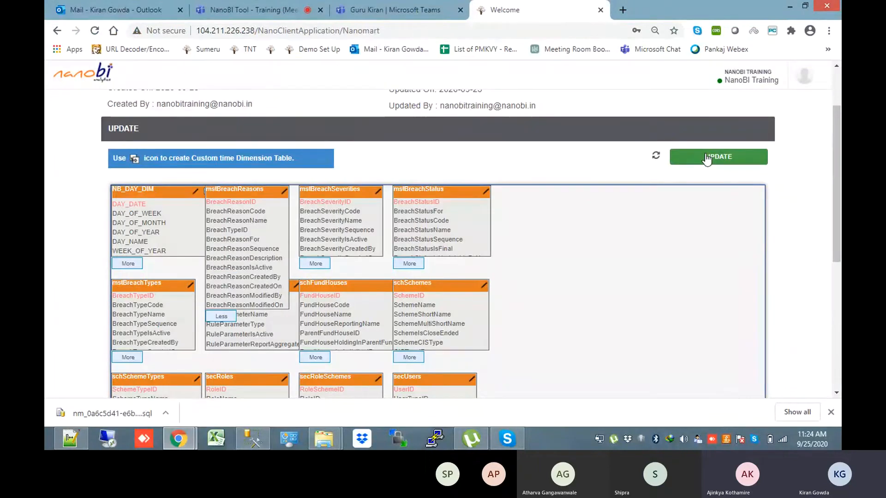
Choose to edit the mart structure and upload E:\Kiran\TNT\Scripts\Working.sql
click(707, 158)
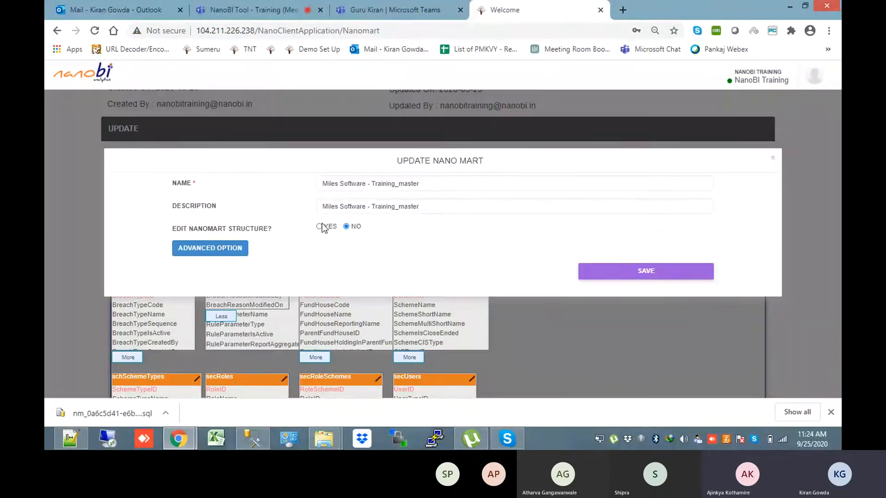
click(320, 226)
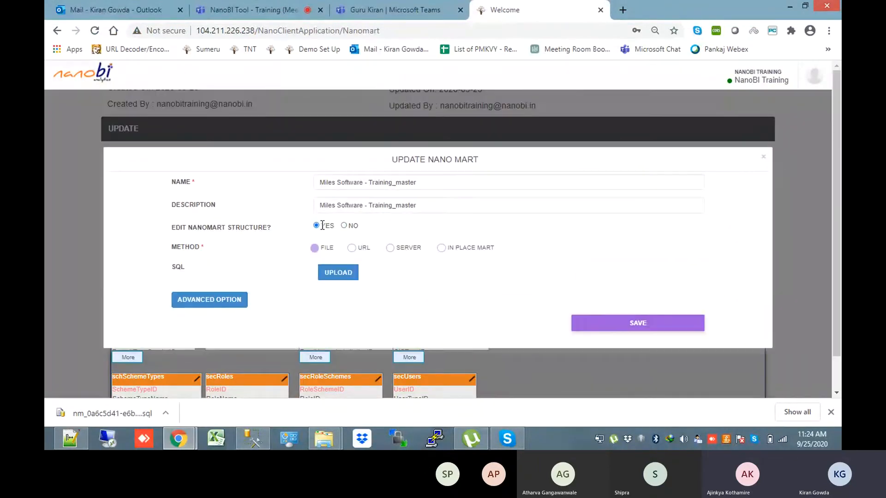
click(327, 276)
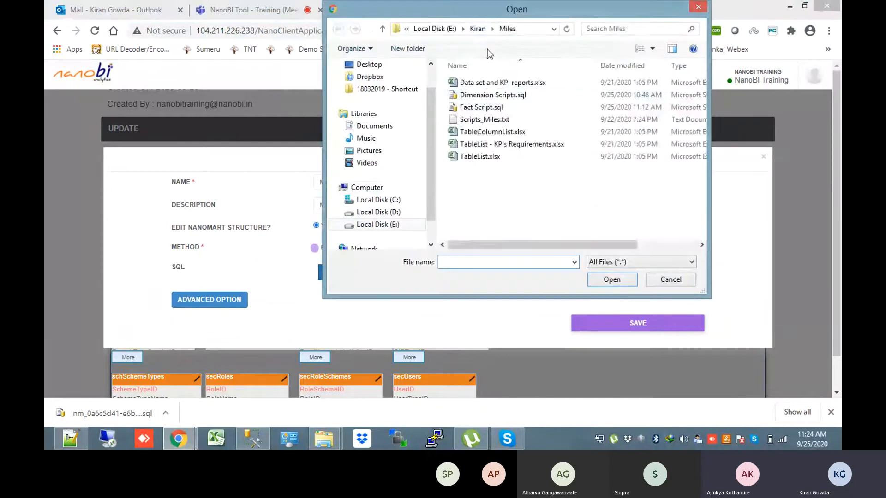
click(478, 34)
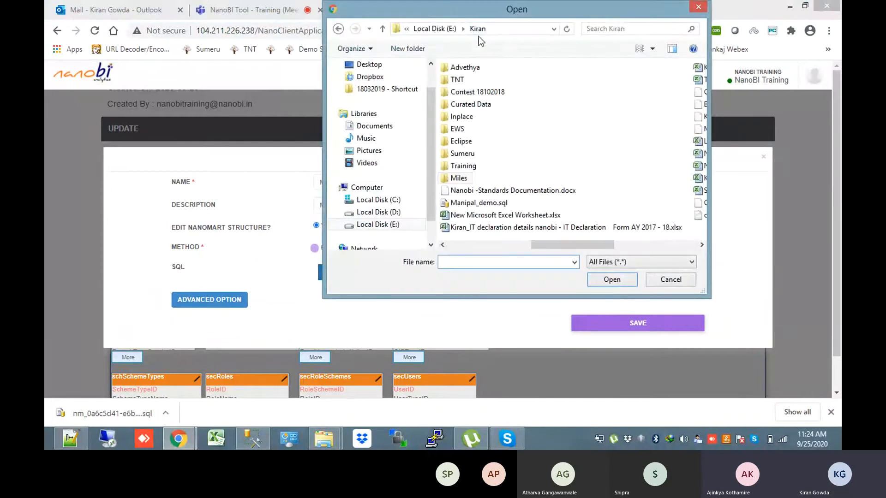
double_click(456, 80)
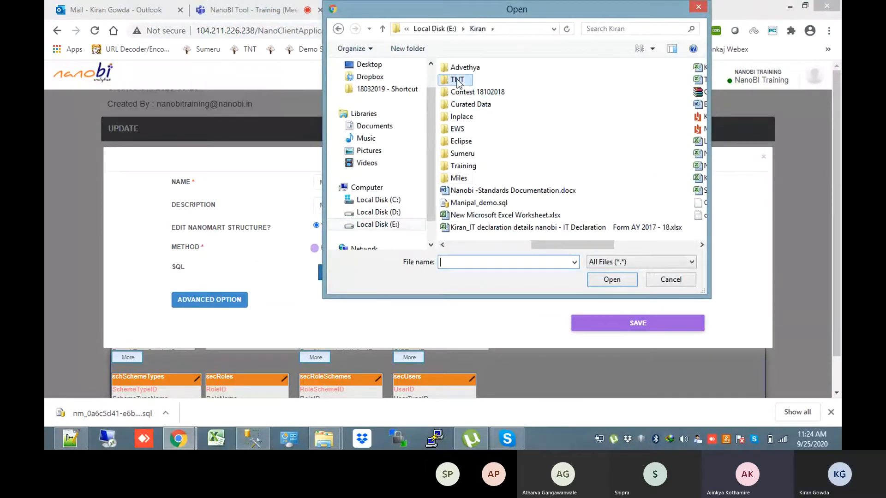
click(481, 258)
text(sc)
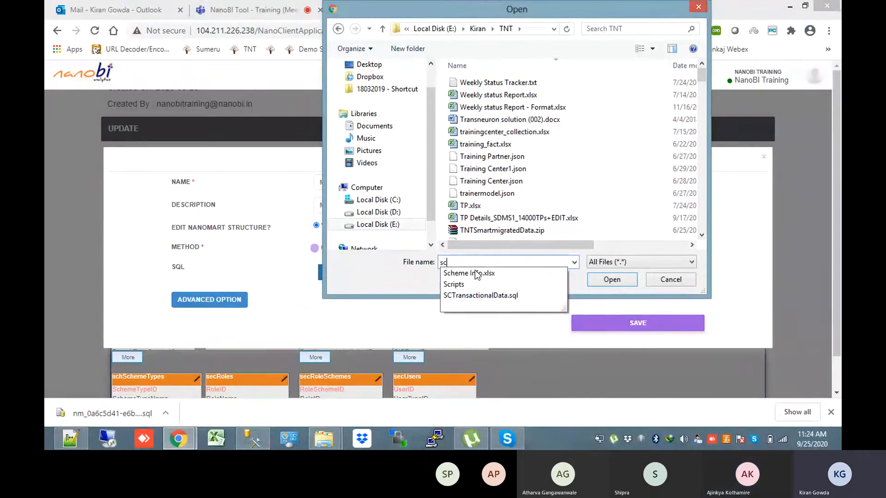
click(454, 284)
click(602, 285)
click(489, 84)
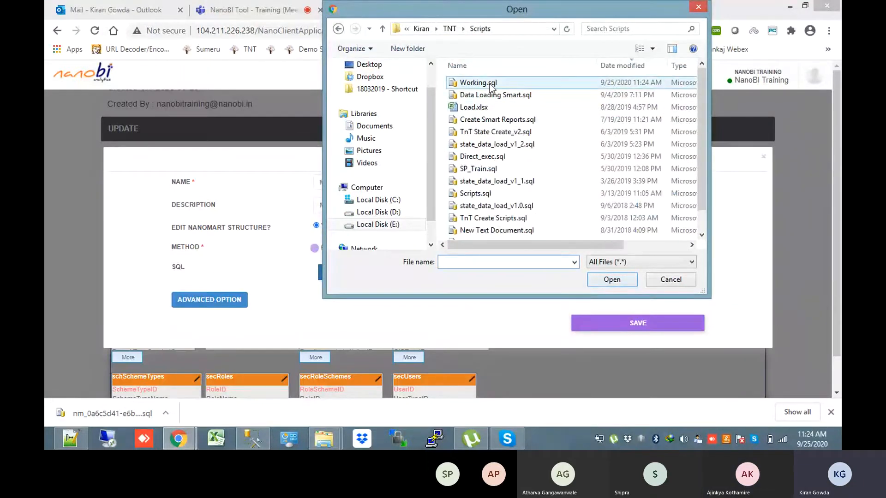
double_click(489, 84)
Review the BreachReasonBy varchar statement, then save the mart update and dismiss the IDM warning
key(alt+Tab)
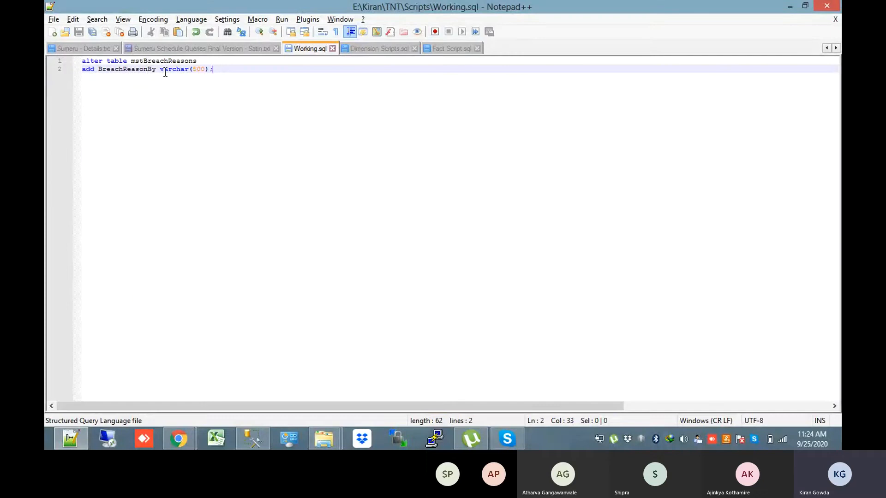
double_click(144, 70)
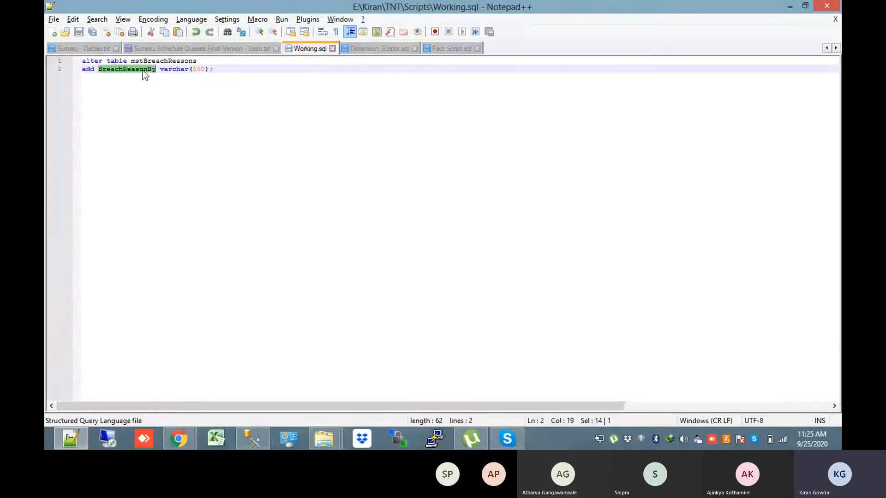
double_click(161, 69)
double_click(159, 61)
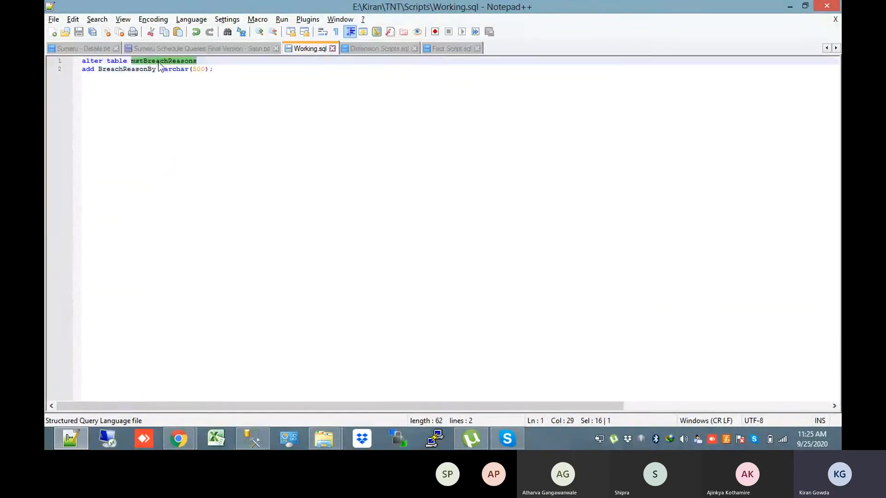
key(alt+Tab)
click(631, 327)
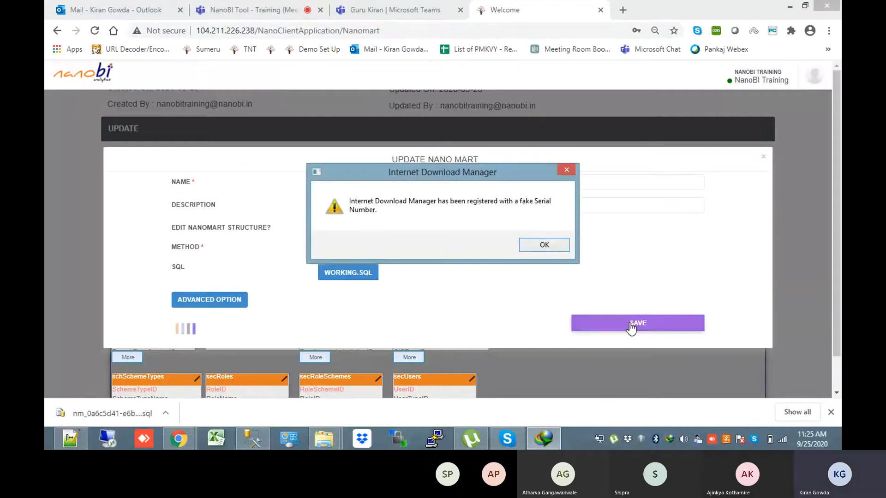
click(565, 171)
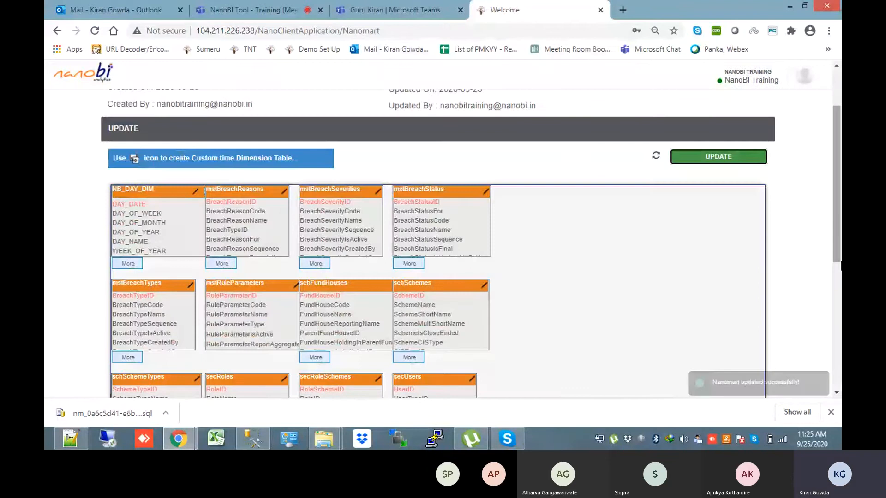
Confirm mstBreachReasons now lists BreachReasonBy, then return to the Nanomart list
click(223, 263)
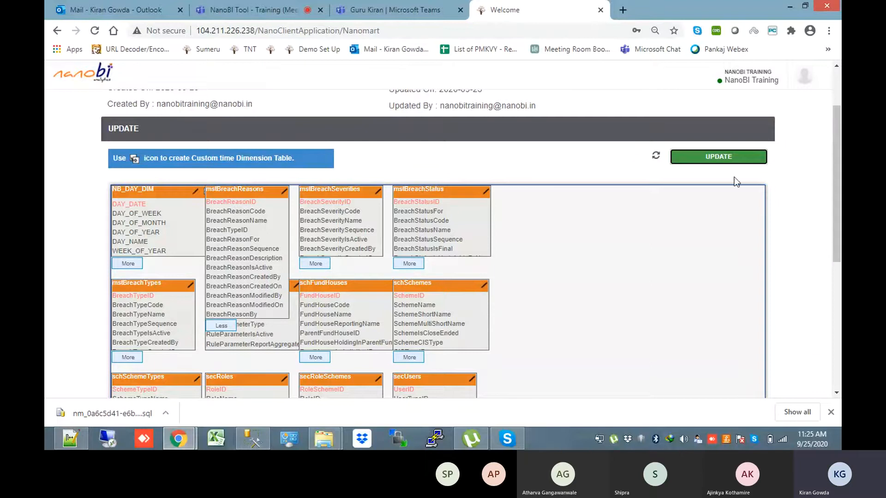
scroll(836, 185, up, 5)
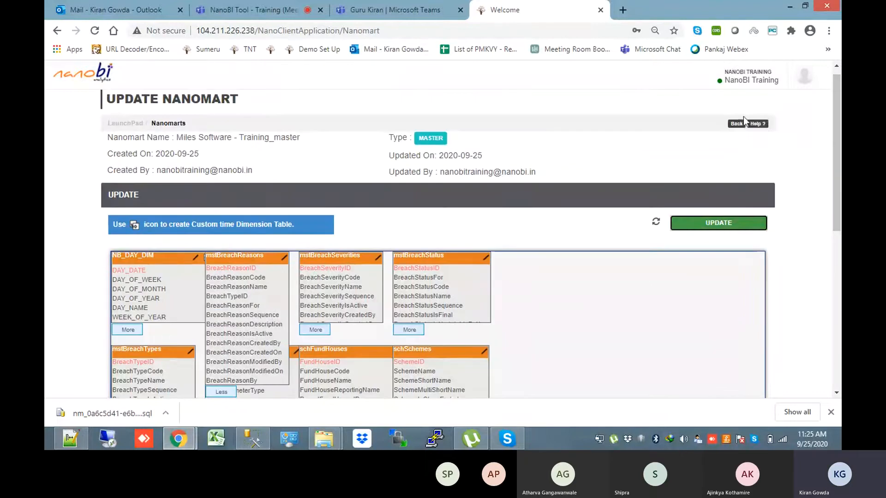
click(737, 131)
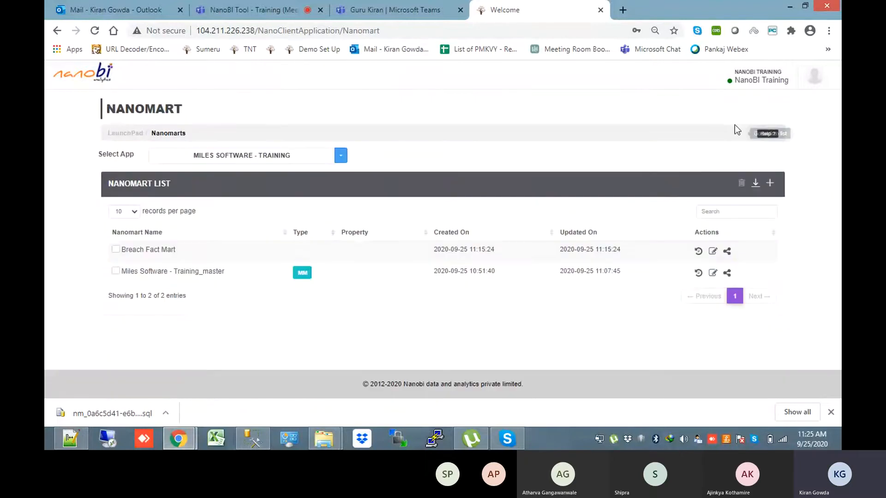
Open Breach Fact Mart for editing and expand mstBreachReasons to show all its fields
click(714, 253)
scroll(530, 223, down, 3)
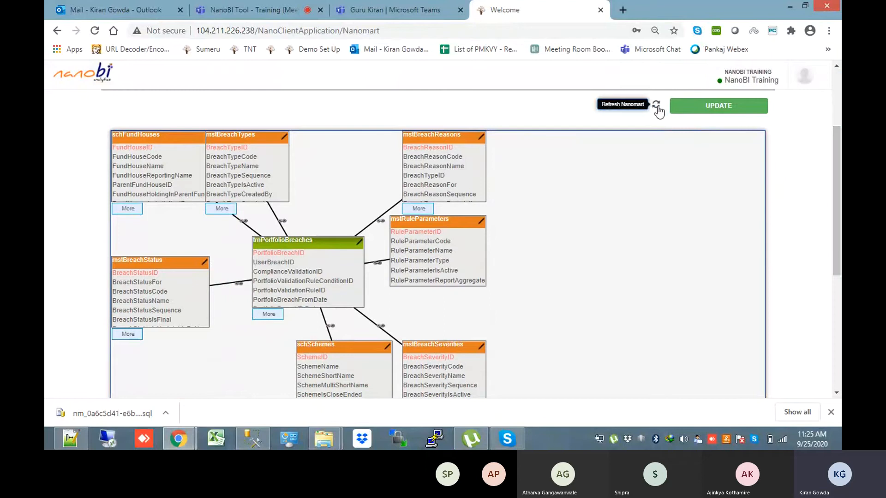
double_click(424, 208)
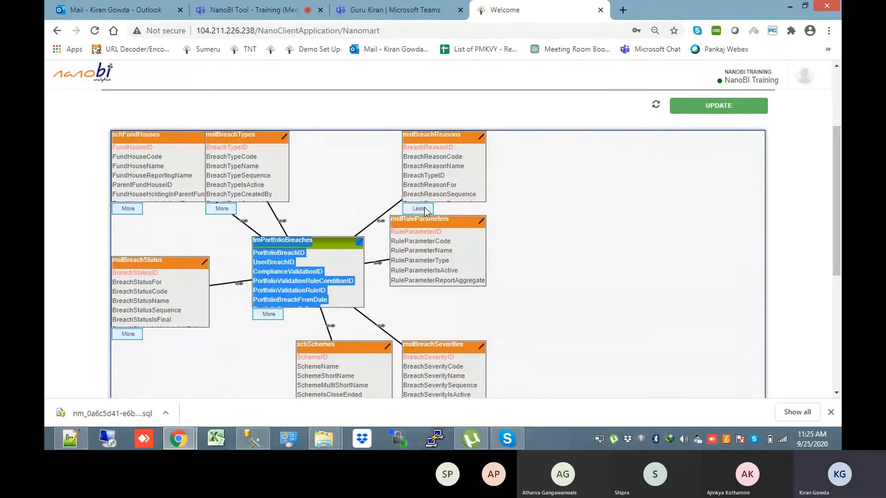
mouse_move(441, 260)
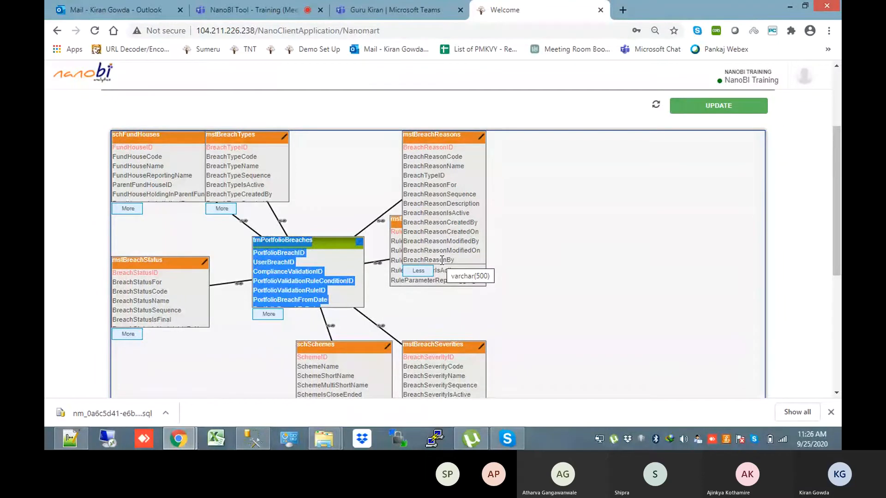
Expand trnPortfolioBreaches to list all its fields, then bring up the fact table creation script
click(576, 265)
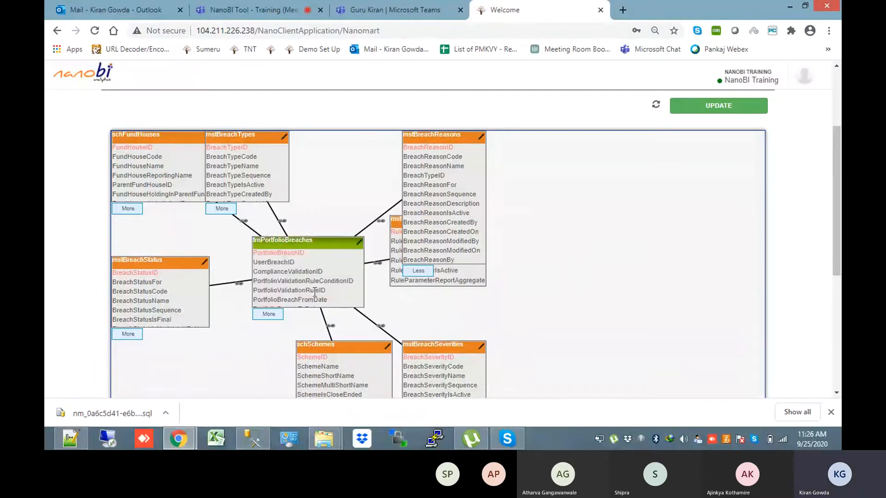
click(269, 314)
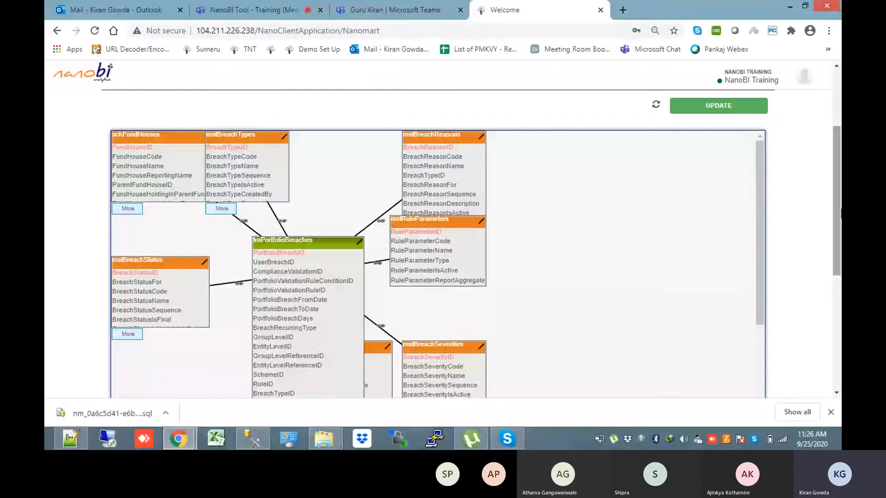
drag(841, 213, 841, 215)
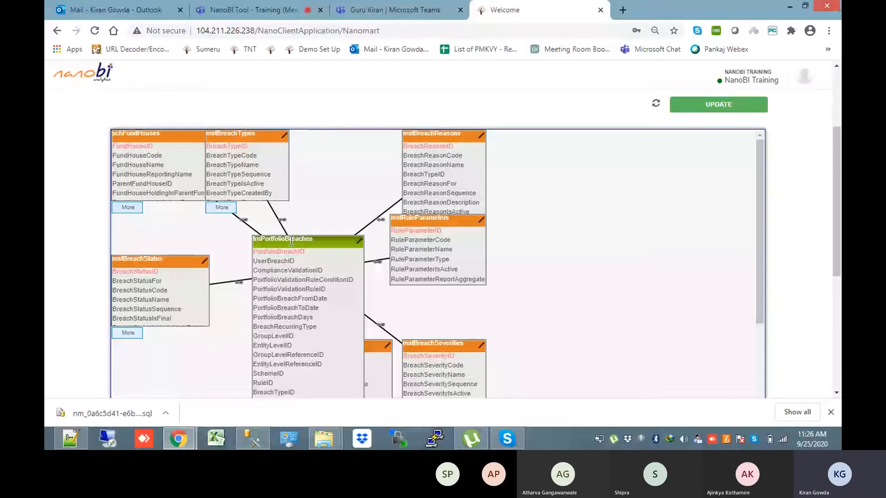
mouse_move(838, 181)
mouse_down()
mouse_move(840, 294)
mouse_move(838, 175)
mouse_up()
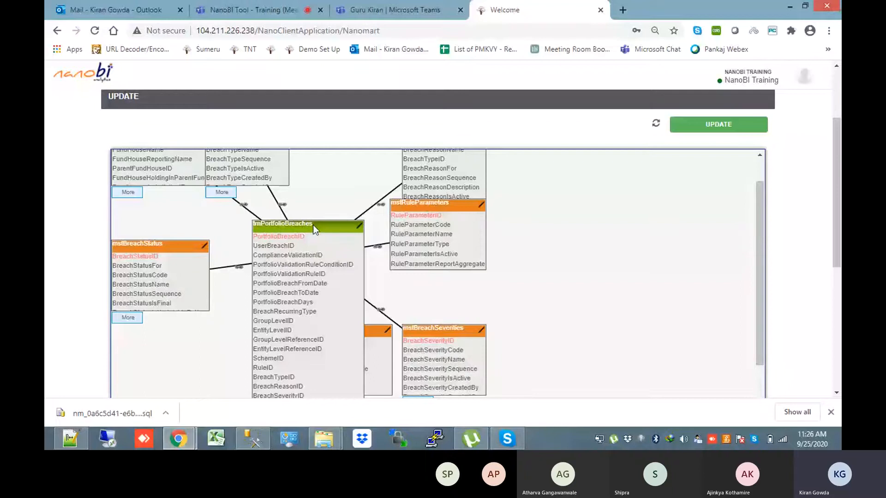
key(alt+Tab)
click(442, 50)
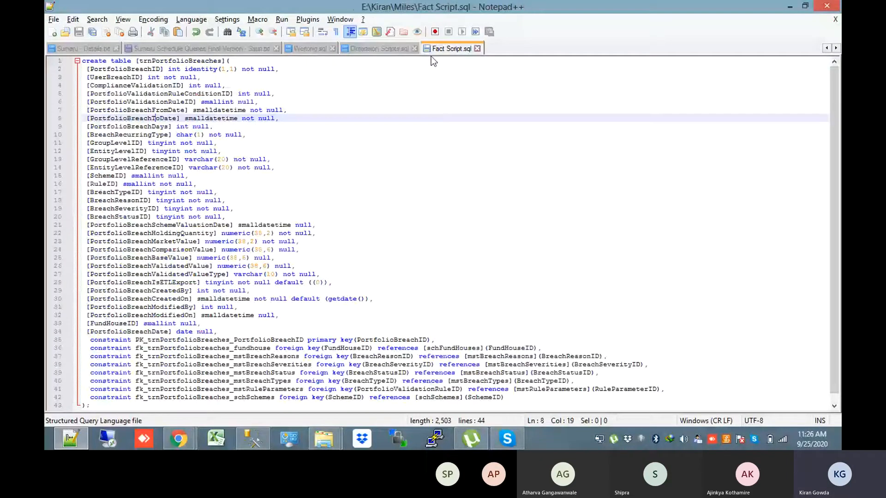
Open the Working.sql ALTER TABLE script and compare it against the NanoBI table diagram
click(309, 48)
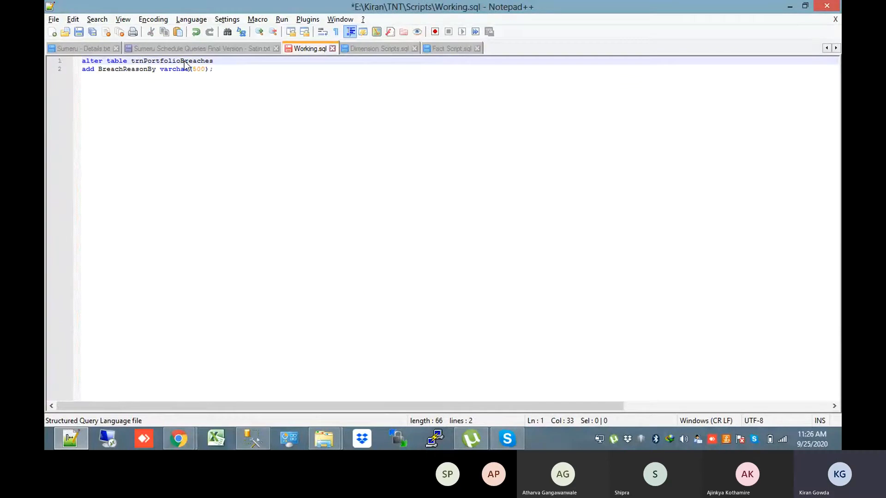
key(alt+Tab)
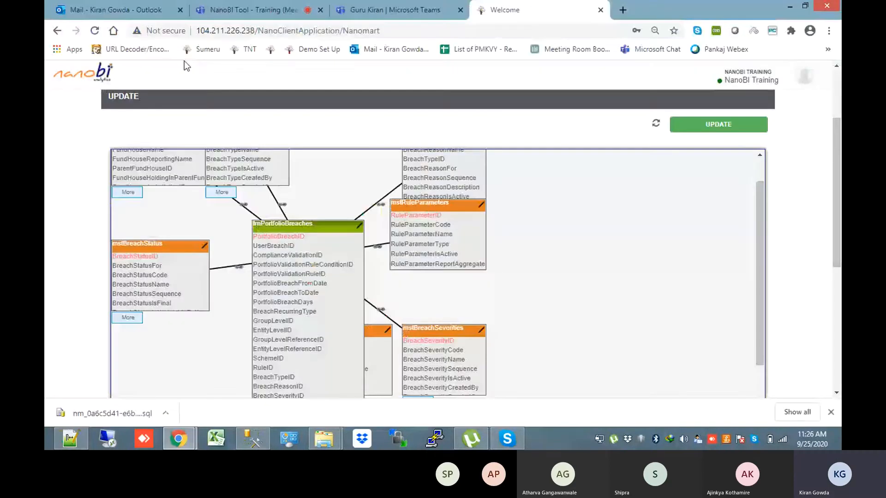
scroll(755, 147, down, 2)
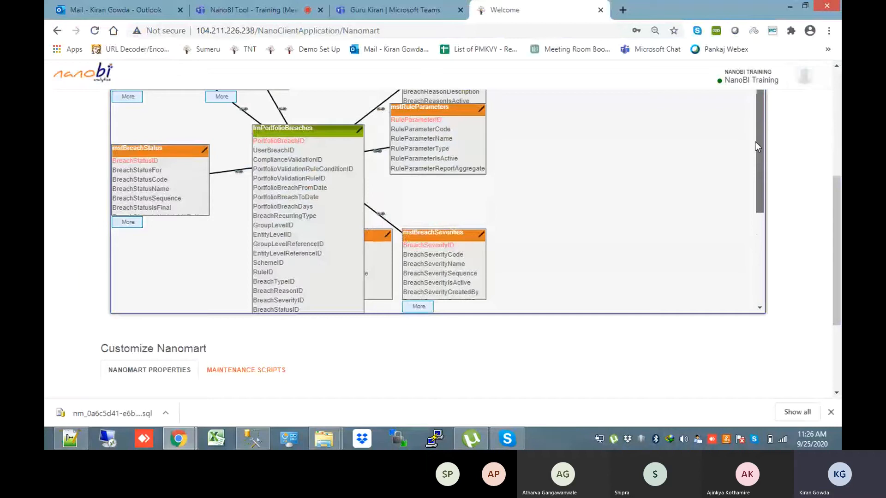
scroll(755, 142, down, 3)
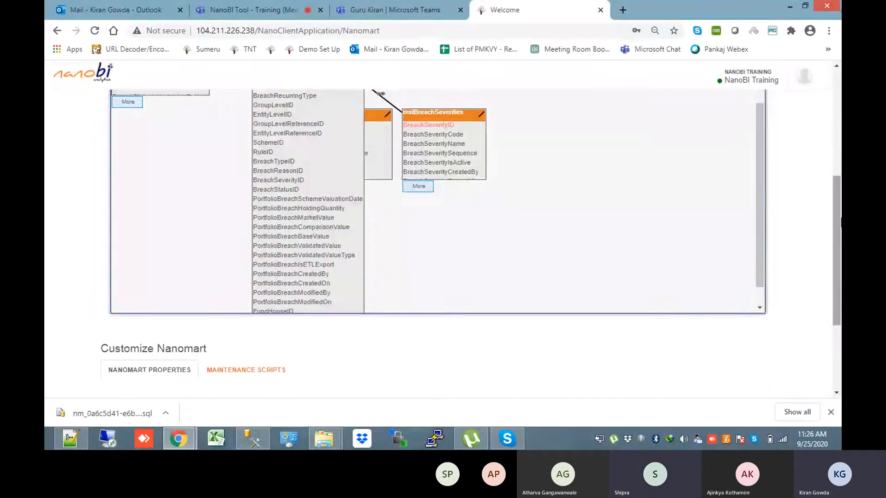
scroll(758, 185, up, 5)
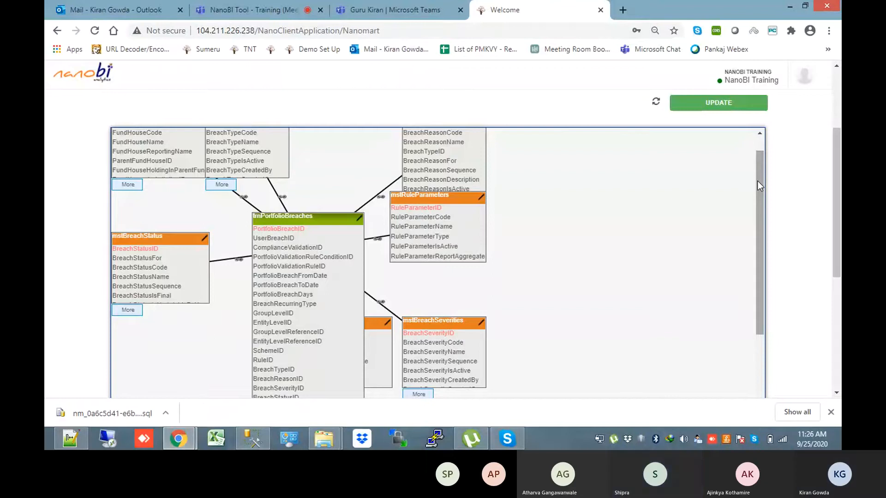
key(alt+Tab)
Rename the added column BreachReasonBy to BreachDays, change varchar(500) to int, and save
click(137, 70)
double_click(136, 71)
text(Breach)
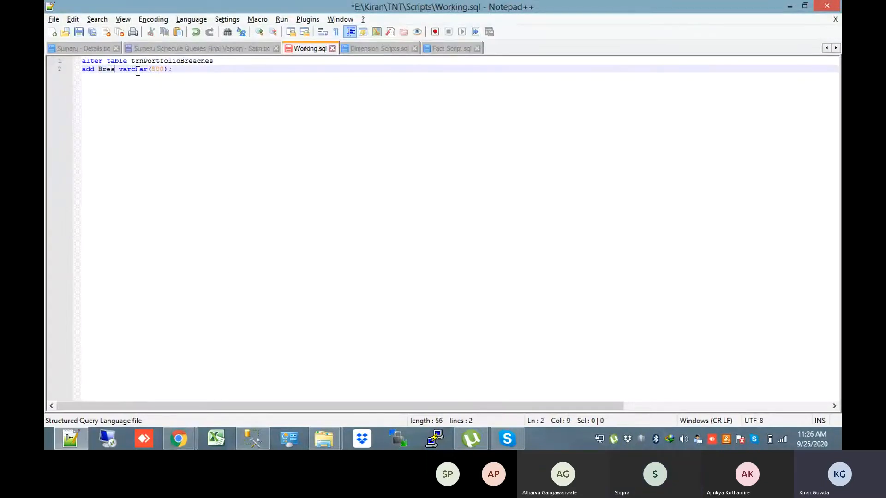
text(Days)
key(ctrl+s)
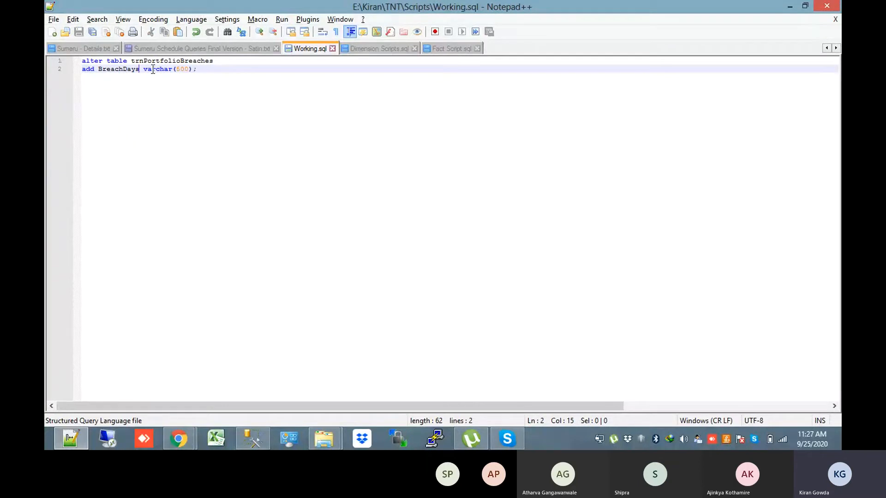
drag(193, 69, 144, 69)
text(int)
key(ctrl+s)
key(alt+Tab)
Update Breach Fact Mart's structure by uploading Working.sql with the FILE method, and save
scroll(360, 198, down, 5)
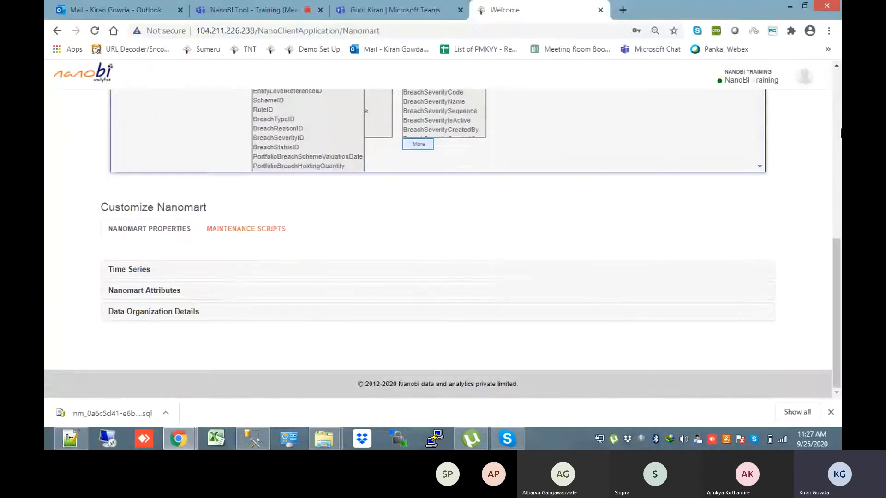
scroll(773, 206, up, 4)
drag(763, 204, 762, 307)
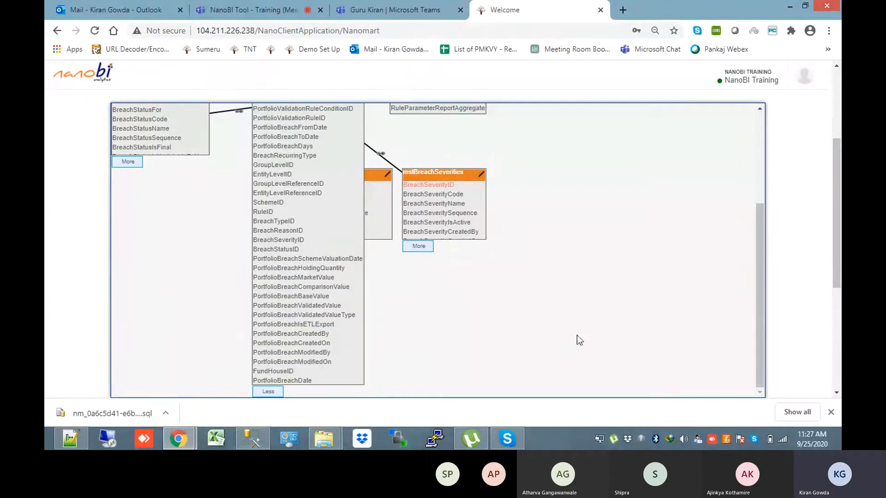
scroll(279, 381, up, 3)
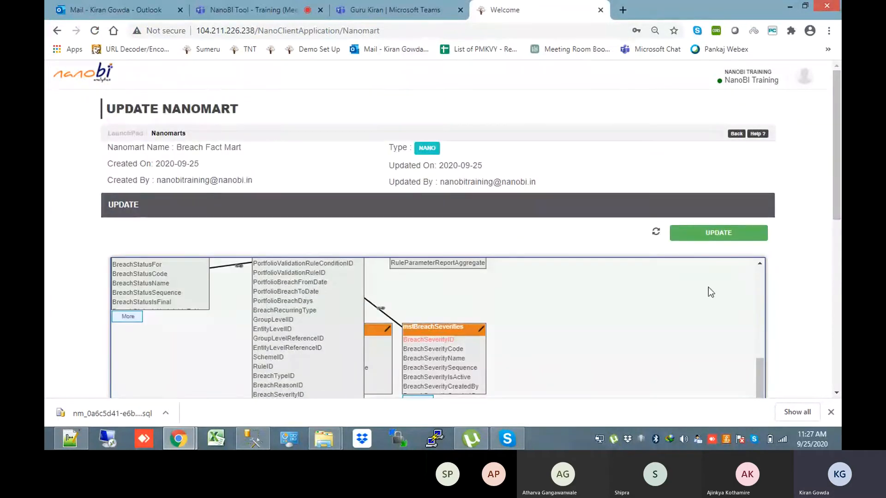
click(720, 233)
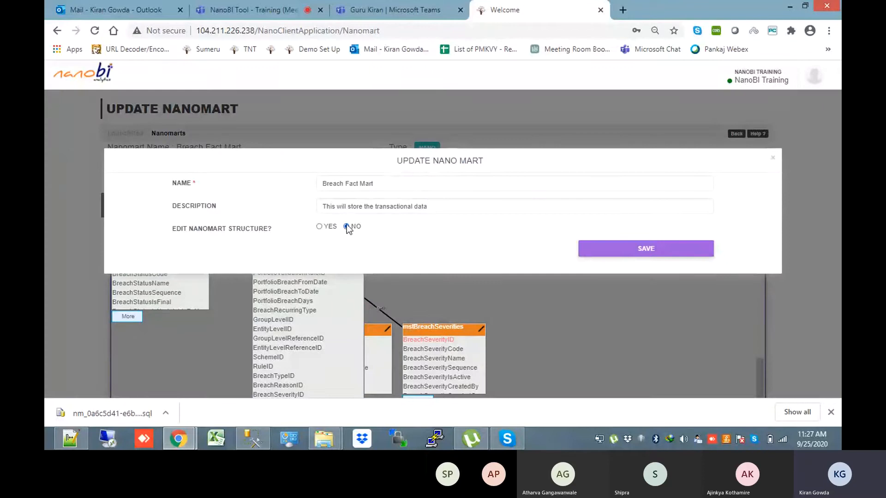
click(319, 227)
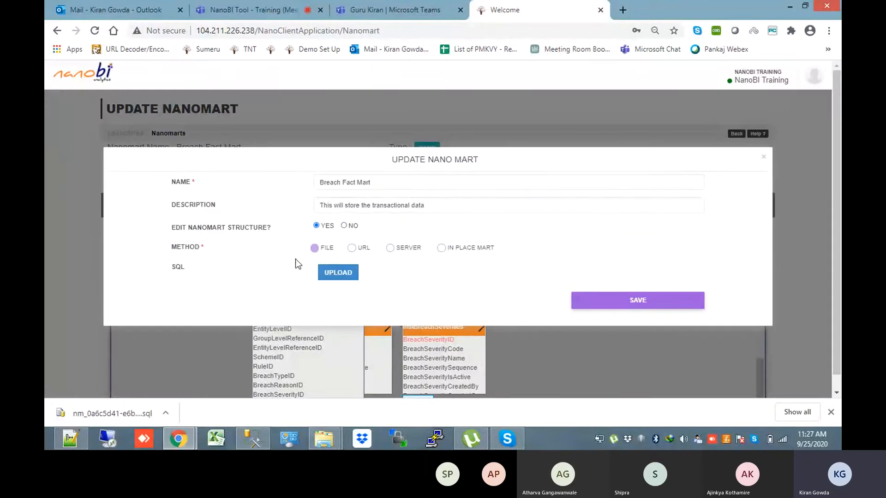
click(338, 273)
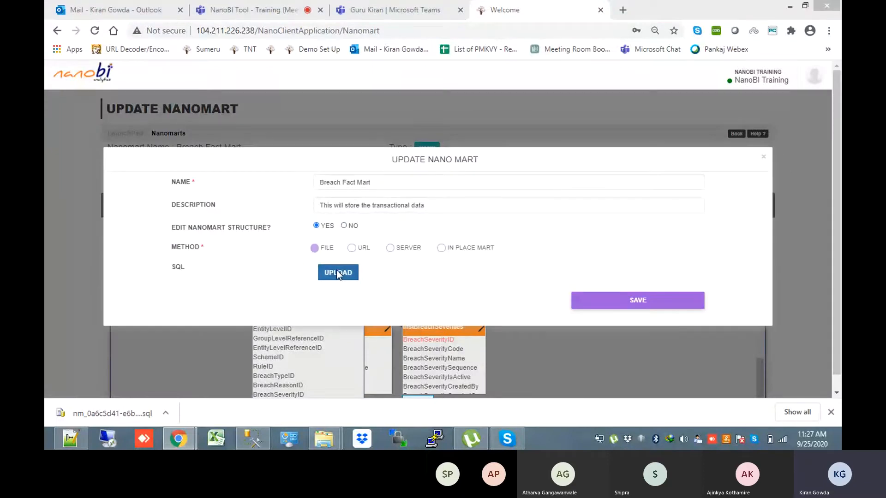
double_click(514, 83)
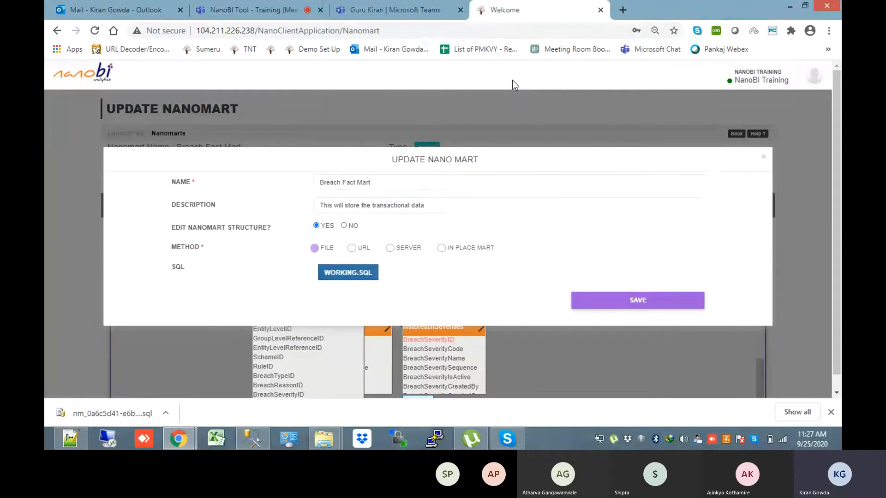
click(639, 302)
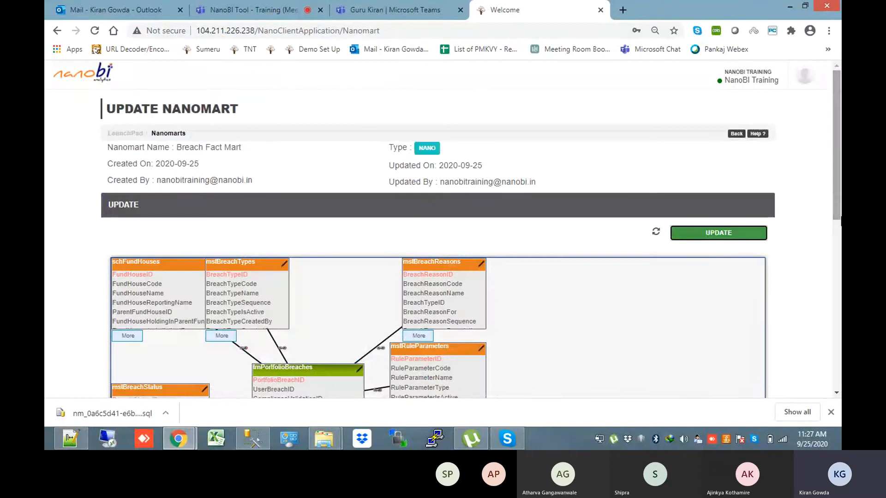
Expand trnPortfolioBreaches in the mart diagram to show all its fields
drag(836, 180, 788, 214)
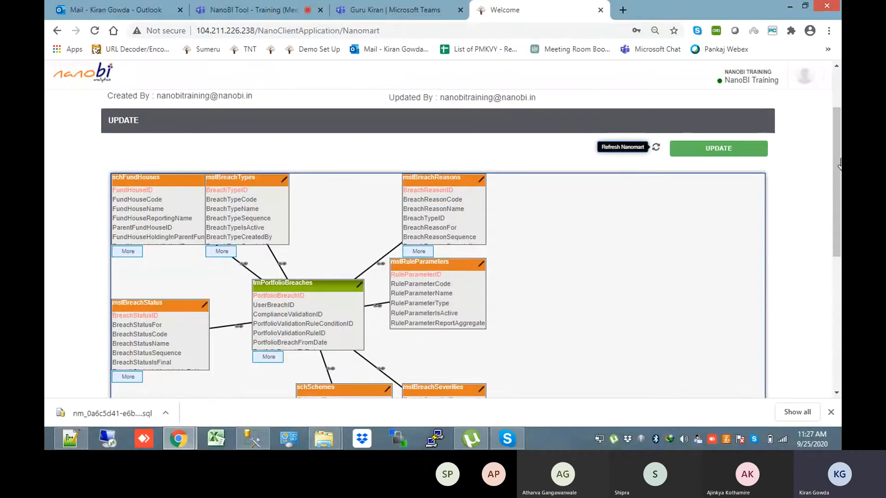
scroll(508, 194, down, 3)
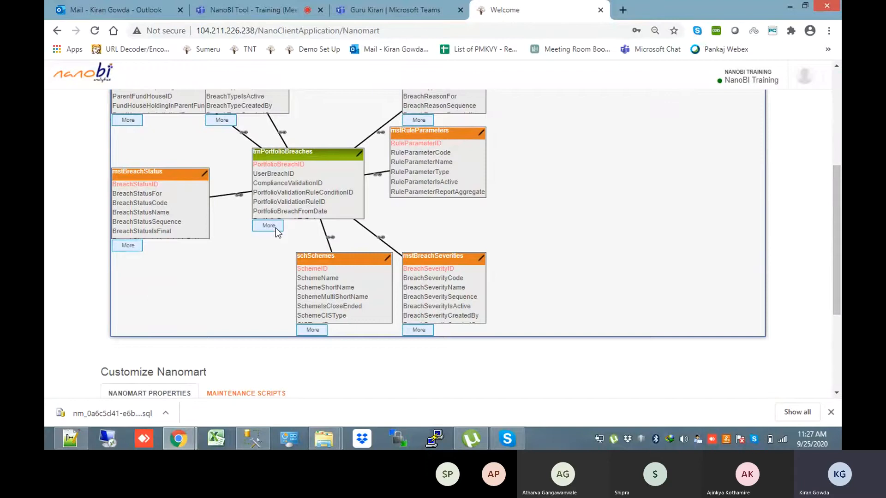
click(267, 225)
drag(760, 197, 755, 293)
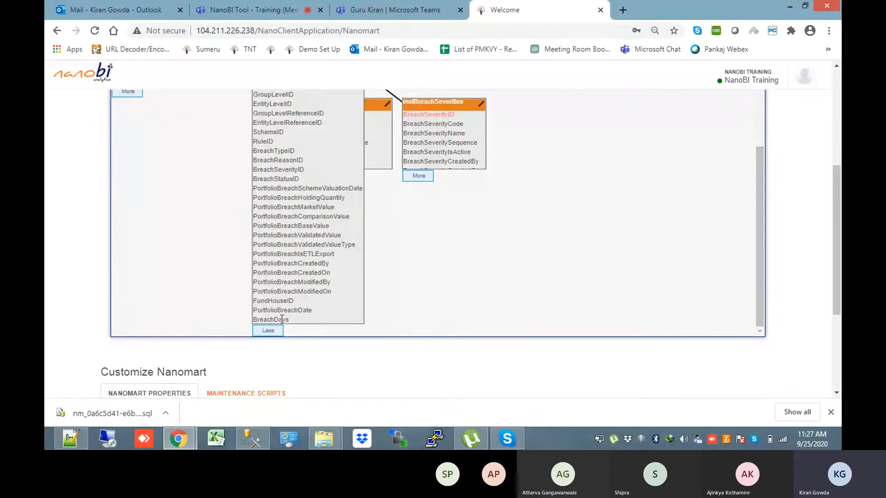
drag(840, 229, 841, 196)
mouse_move(285, 258)
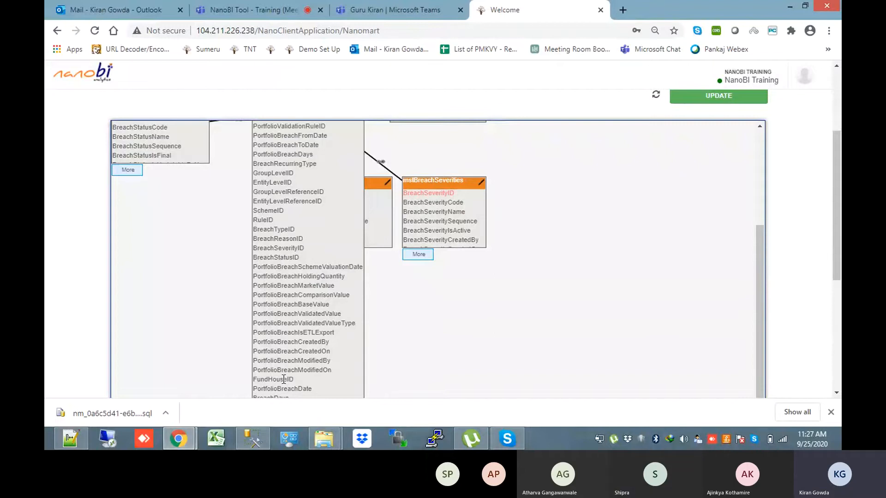
Inspect the trnPortfolioBreaches–mstBreachTypes join and move mstBreachTypes further right in the diagram
scroll(378, 252, down, 4)
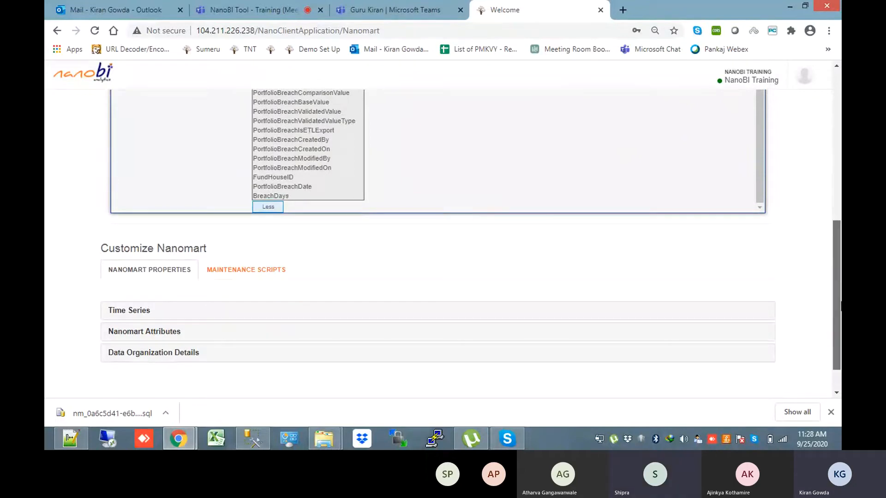
drag(838, 305, 837, 152)
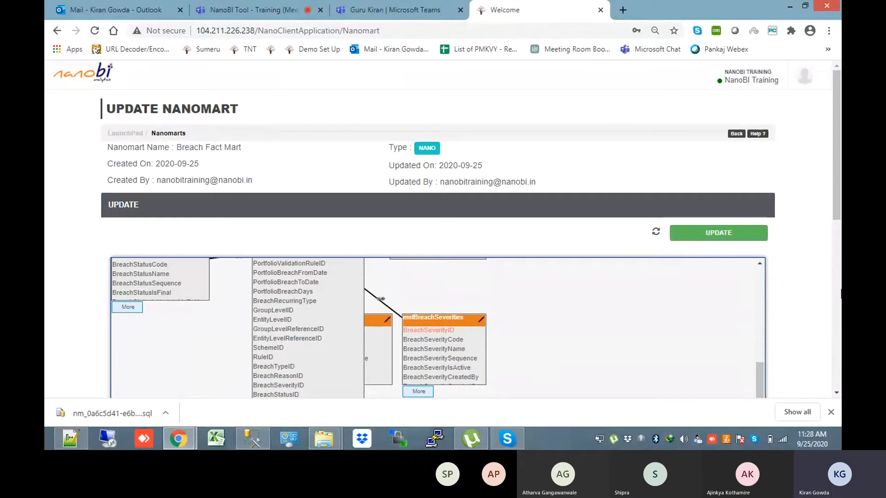
drag(760, 371, 760, 272)
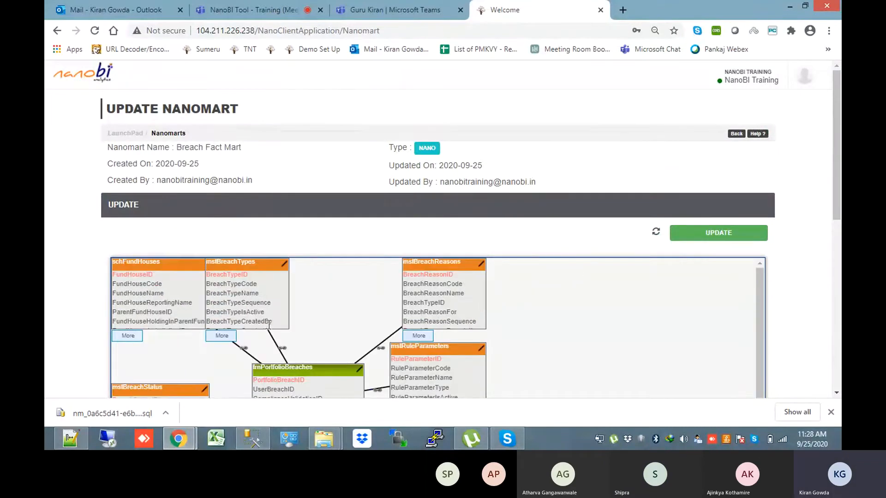
click(283, 351)
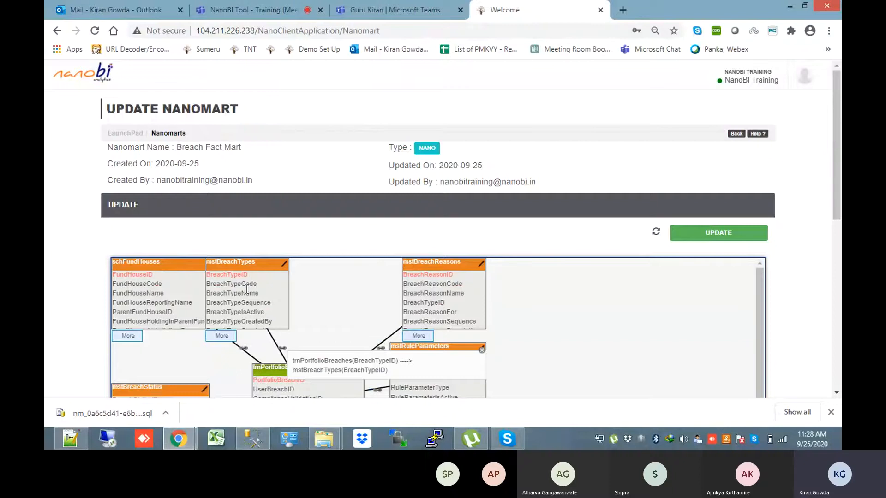
drag(235, 266, 308, 254)
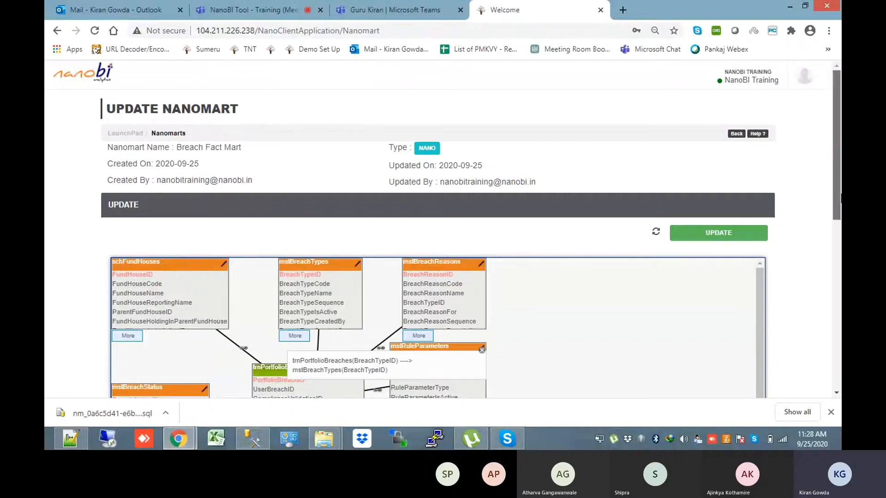
drag(840, 187, 840, 227)
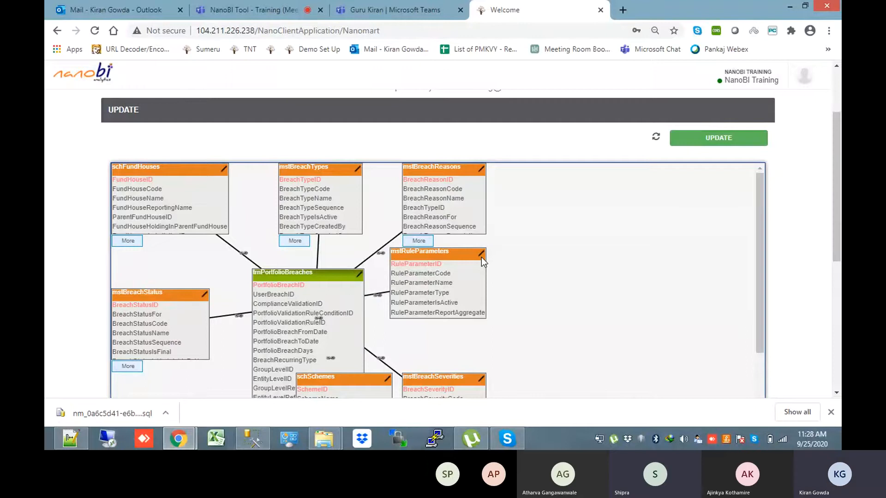
mouse_move(324, 439)
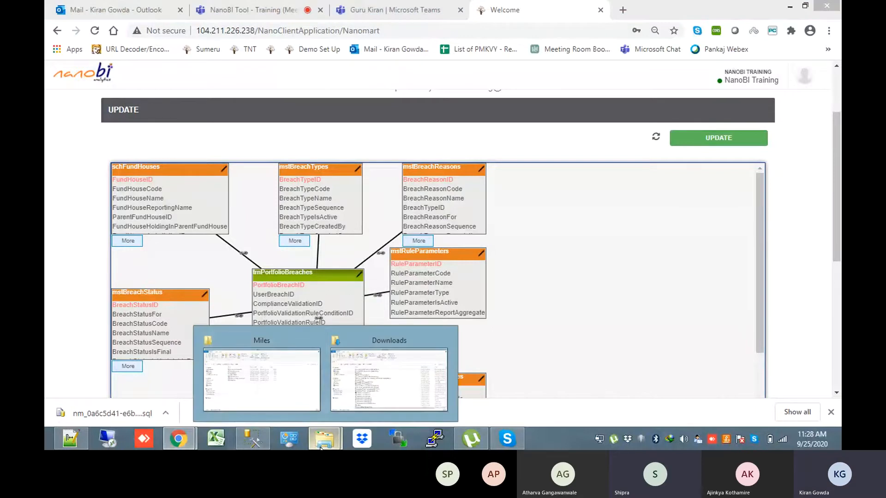
Open TableColumnList.xlsx from the Miles folder in Excel
click(297, 394)
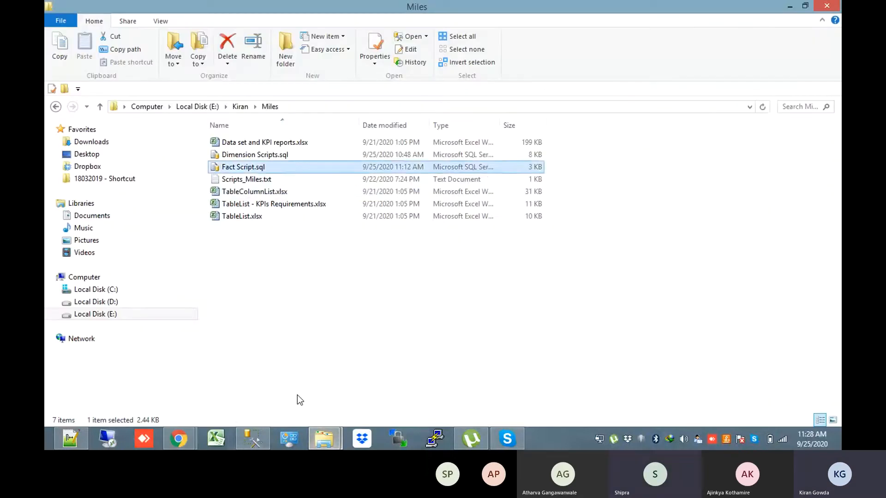
double_click(293, 191)
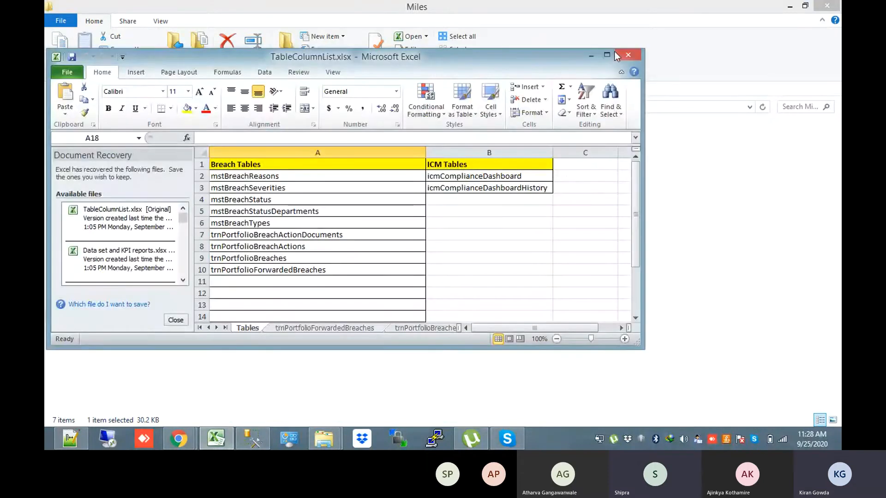
Save the recovered TableColumnList workbook over the existing TableColumnList.xlsx
click(607, 55)
click(167, 176)
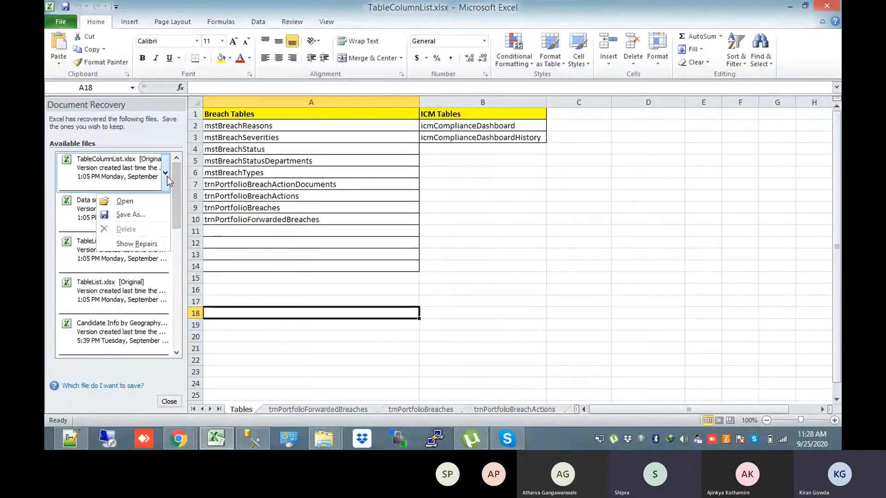
click(140, 222)
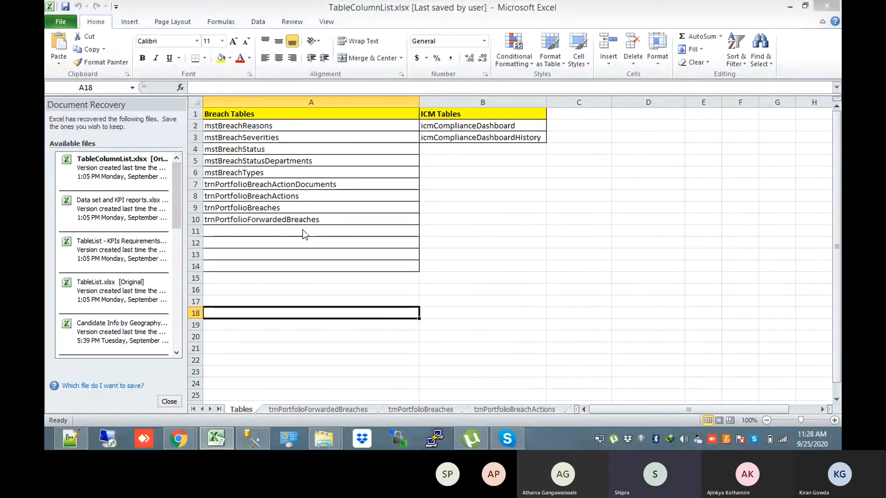
click(343, 280)
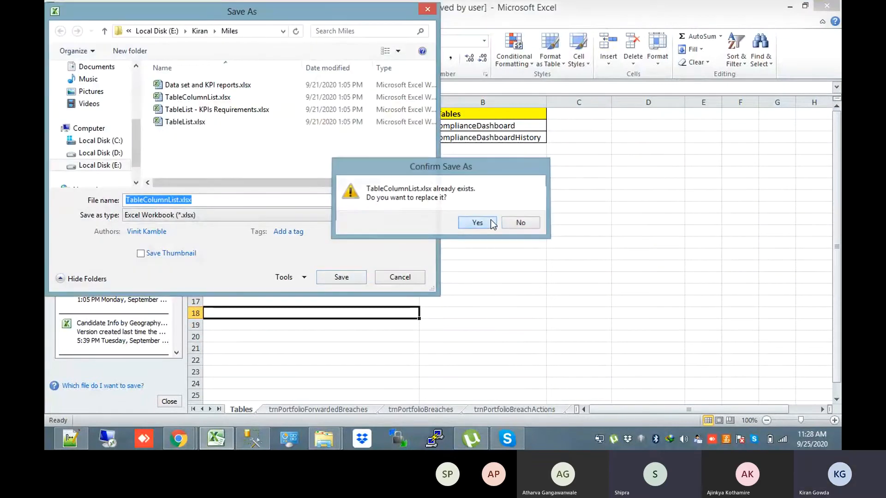
click(491, 220)
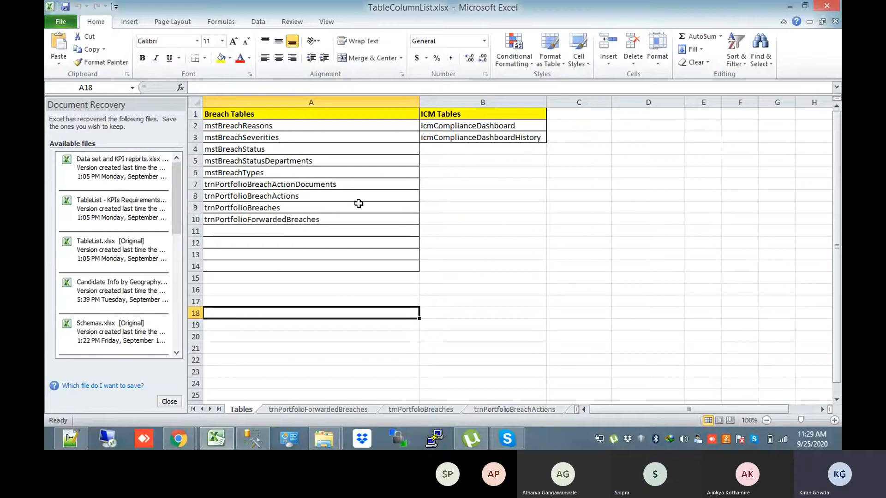
Review the breach table names in the Breach Tables list, then return to the Miles folder
click(326, 135)
key(Up)
key(Down)
key(Down)
key(Down)
key(Down)
key(Down)
key(Down)
key(Down)
key(Down)
key(Up)
key(Up)
key(Up)
key(Up)
key(Up)
key(Up)
key(Up)
key(Up)
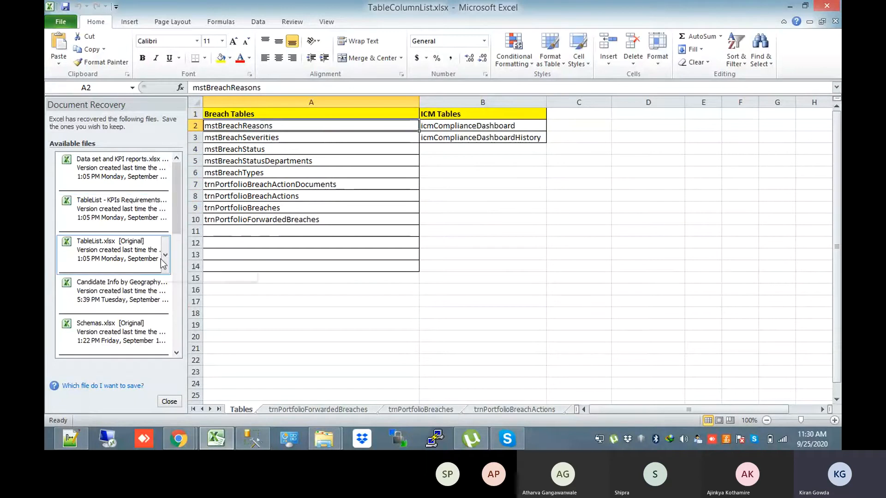
click(324, 438)
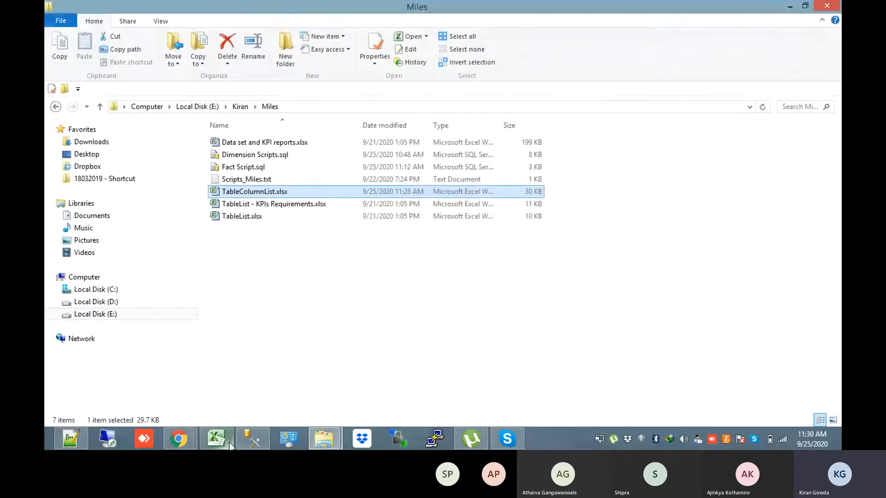
Open TableList - KPIs Requirements.xlsx and check the Yes/No flags in column B
double_click(295, 206)
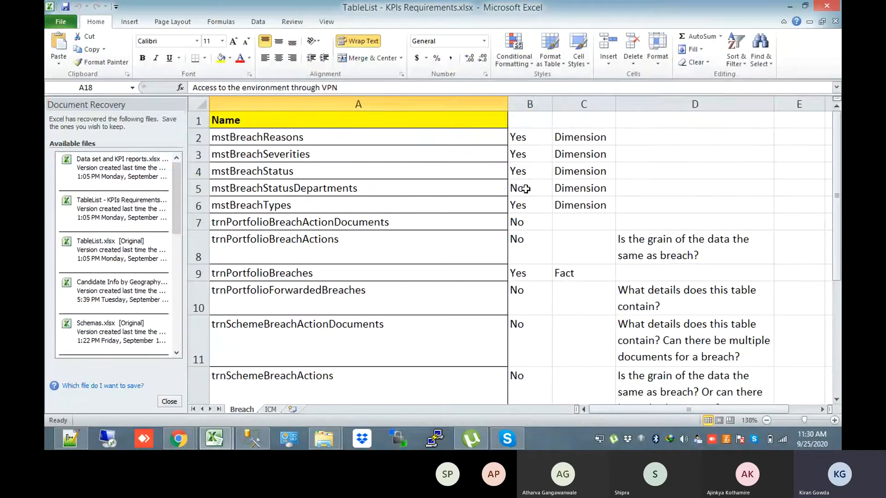
key(Down)
key(Down)
key(Down)
key(Down)
key(Down)
key(Down)
key(Down)
key(Down)
key(Down)
key(Down)
key(Down)
key(Down)
key(Down)
key(Down)
key(Down)
key(Down)
key(Down)
key(Down)
key(Down)
key(Down)
key(Up)
key(Up)
key(Up)
key(Up)
key(Up)
key(Up)
key(Up)
key(Up)
key(Up)
key(Up)
key(Up)
key(Up)
key(Up)
key(Up)
key(Up)
key(Up)
key(Up)
key(Up)
key(Up)
key(Up)
key(Up)
key(Up)
key(Up)
key(Up)
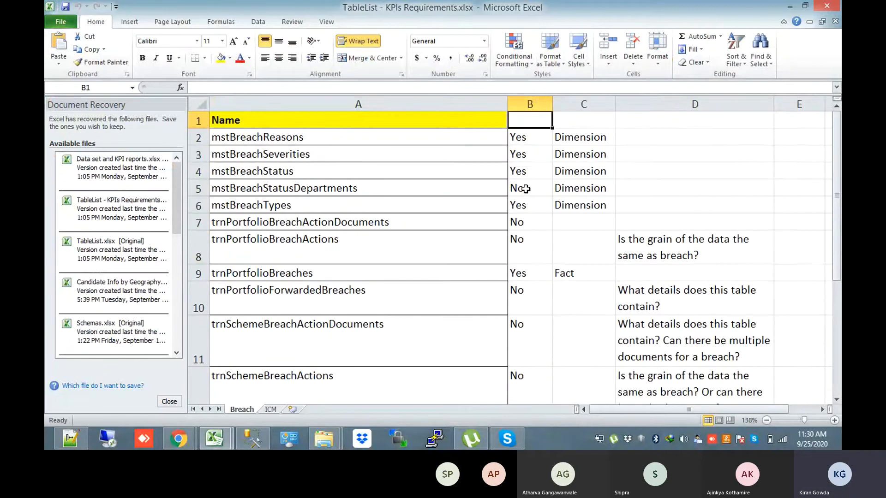
key(Down)
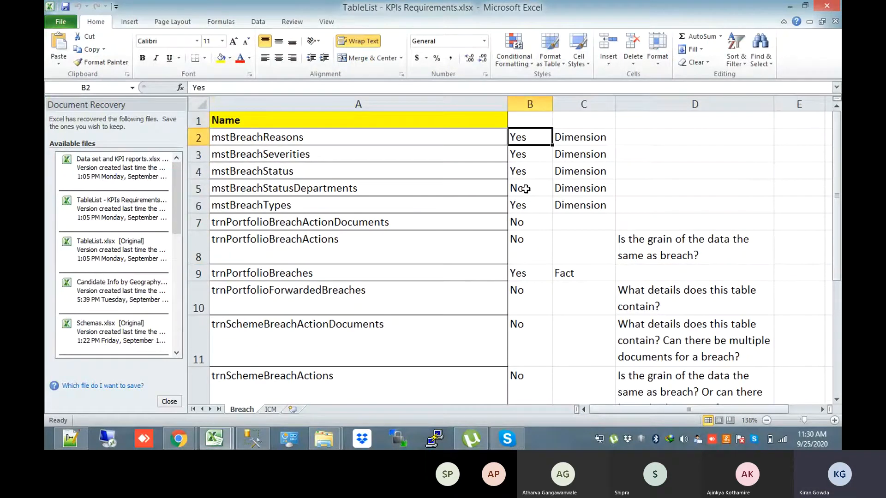
key(Right)
Step through the Dimension labels in column C down to C17, then view the ICM sheet
key(Down)
key(Down)
key(Down)
key(Down)
key(Down)
key(Down)
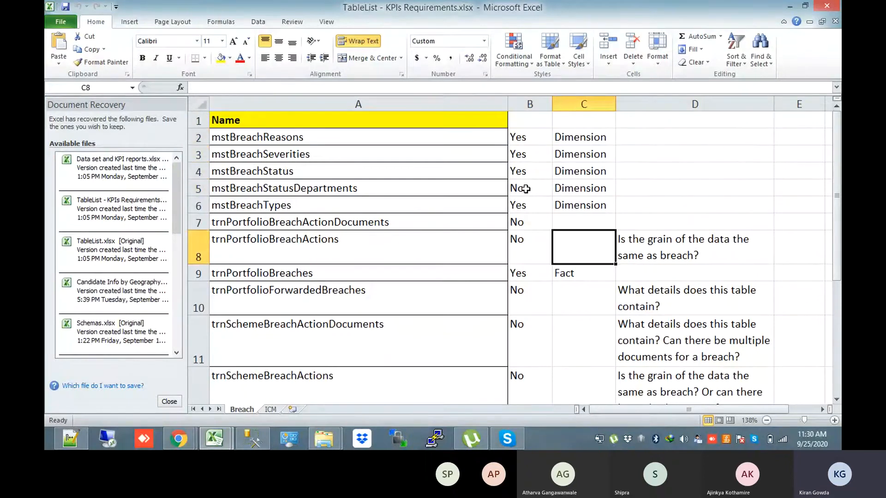
key(Down)
key(Down)
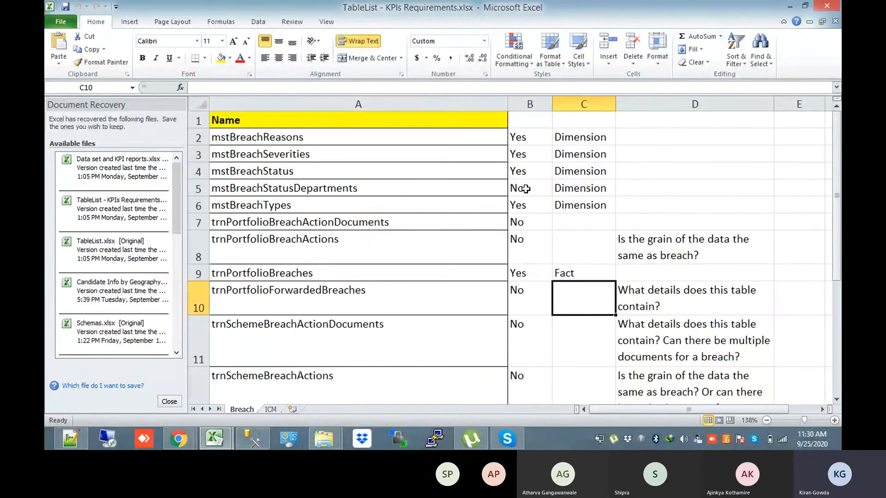
key(Up)
key(Up)
key(Up)
key(Up)
key(Up)
key(Up)
key(Up)
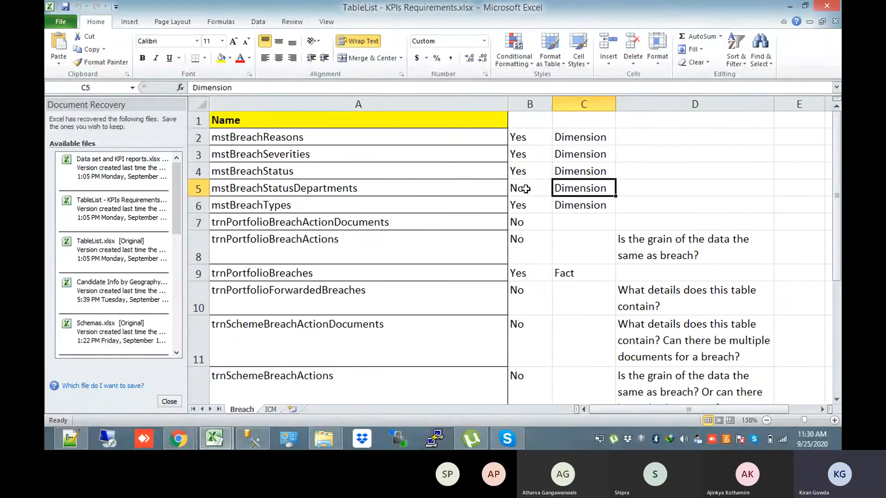
key(Down)
key(Down)
key(Down)
key(Down)
key(Down)
key(Down)
key(Down)
key(Down)
key(Down)
key(Down)
key(Down)
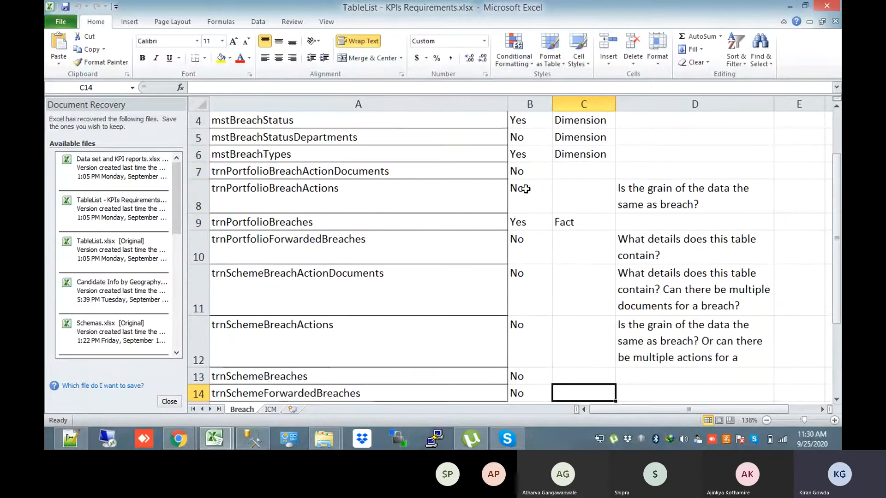
scroll(525, 188, down, 1)
key(Down)
key(Down)
key(Down)
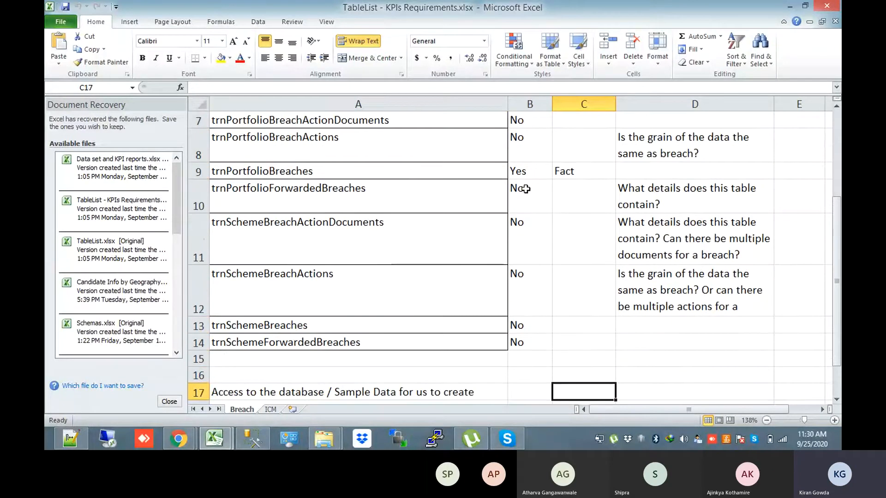
click(271, 410)
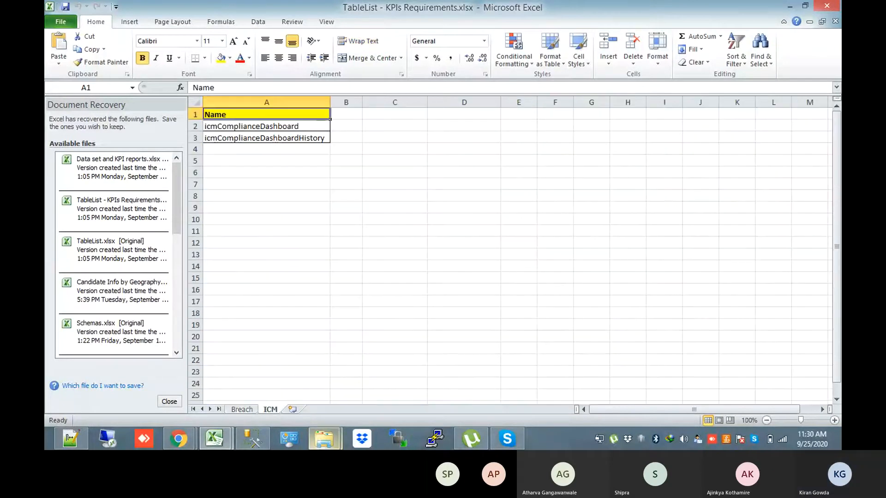
mouse_move(324, 438)
click(285, 403)
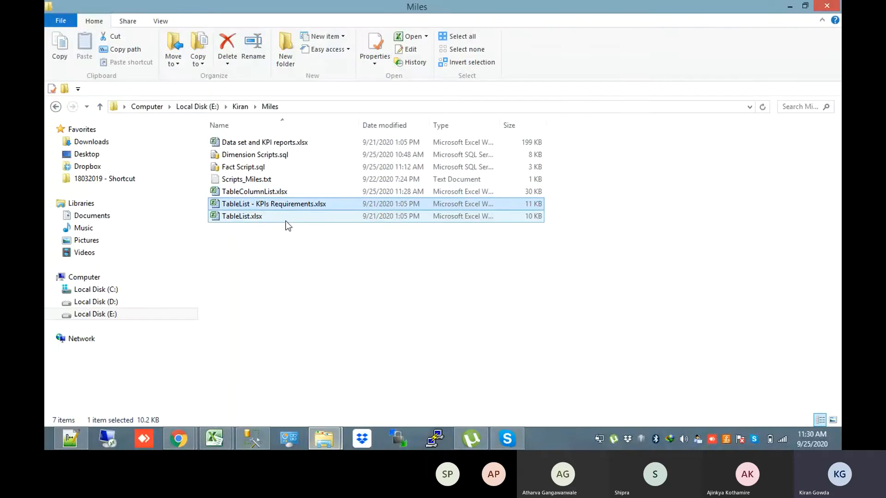
Open TableColumnList.xlsx and look over the trnPortfolioForwardedBreaches sheet
click(280, 195)
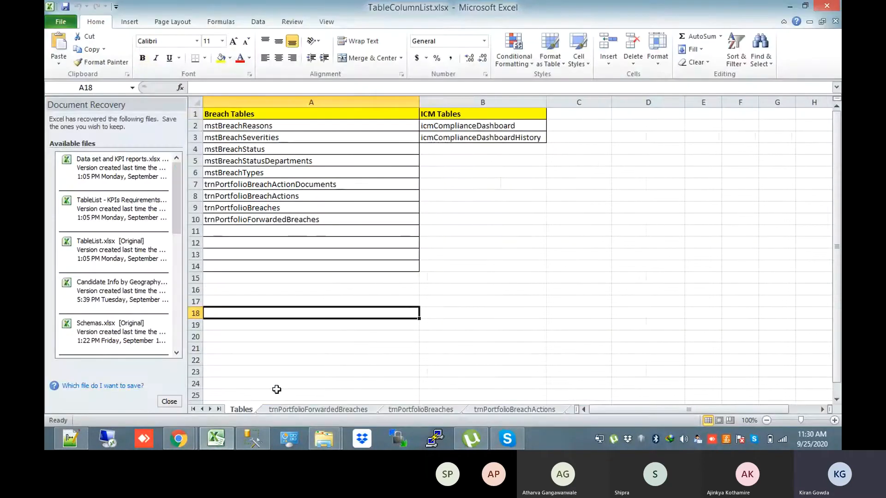
click(295, 410)
click(482, 301)
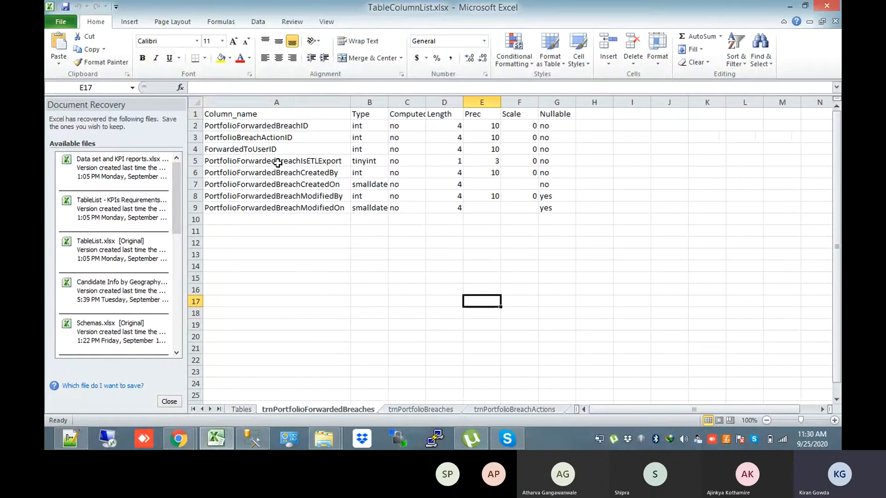
click(196, 102)
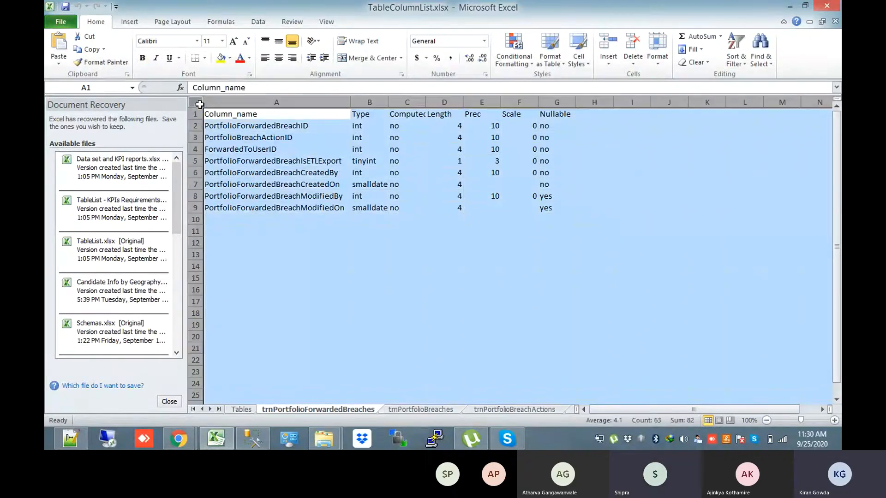
Check the Nullable values of PortfolioBreachID, BreachRecurringType and other columns on the trnPortfolioBreaches sheet
click(426, 412)
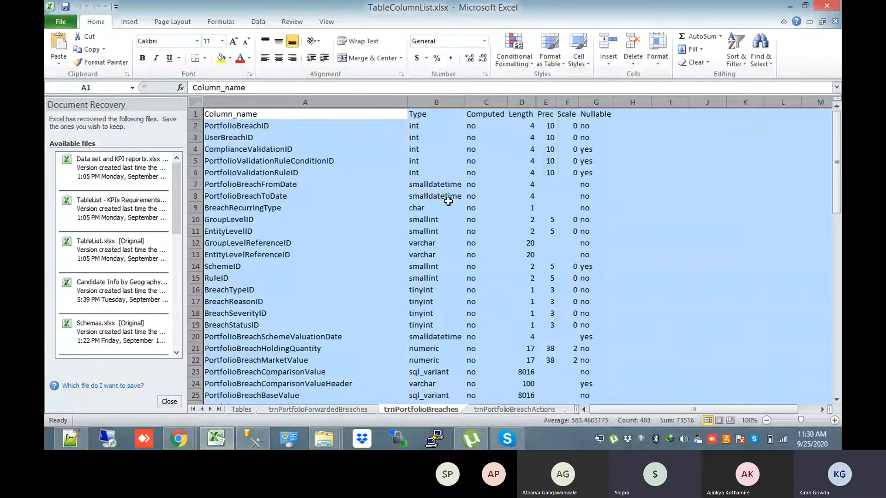
click(438, 126)
click(596, 125)
click(598, 150)
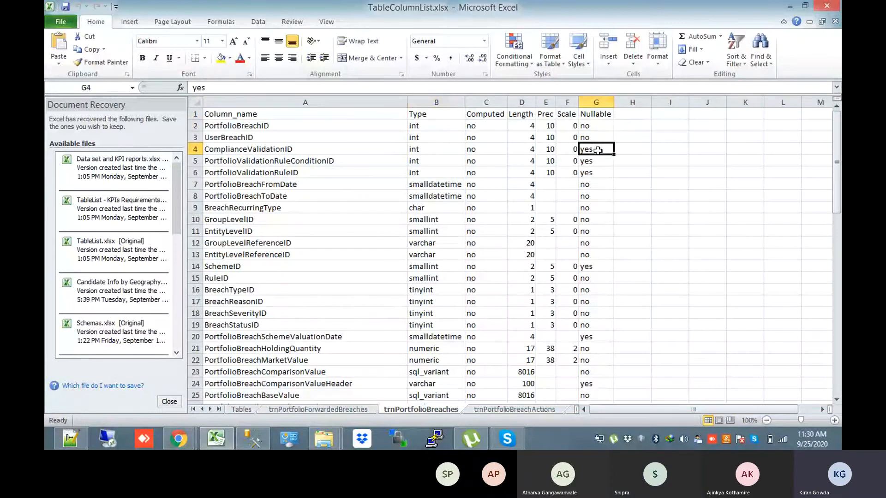
click(335, 147)
click(608, 127)
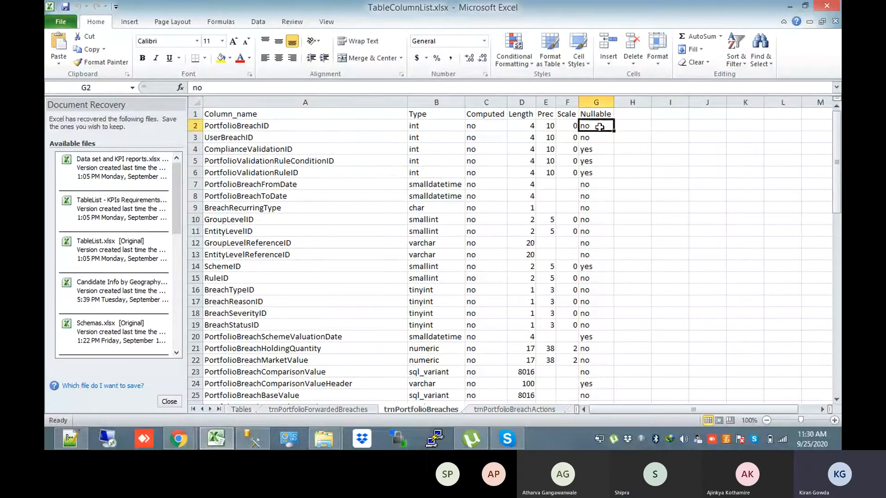
click(593, 204)
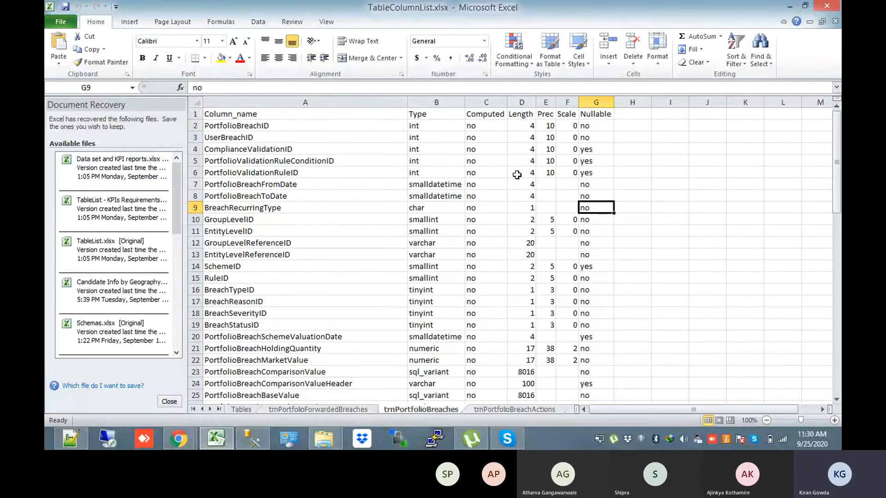
In Dimension Scripts.sql, select the entire mstBreachReasons create-table block up to line 15
key(alt+Tab)
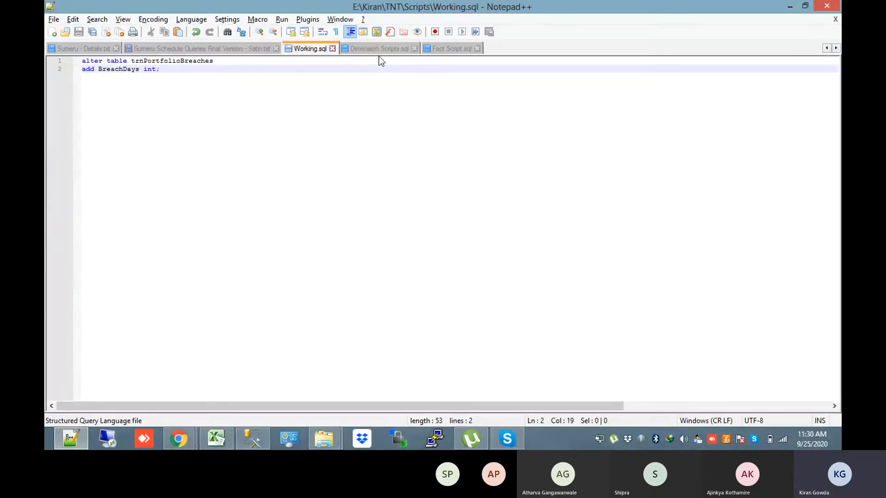
click(376, 46)
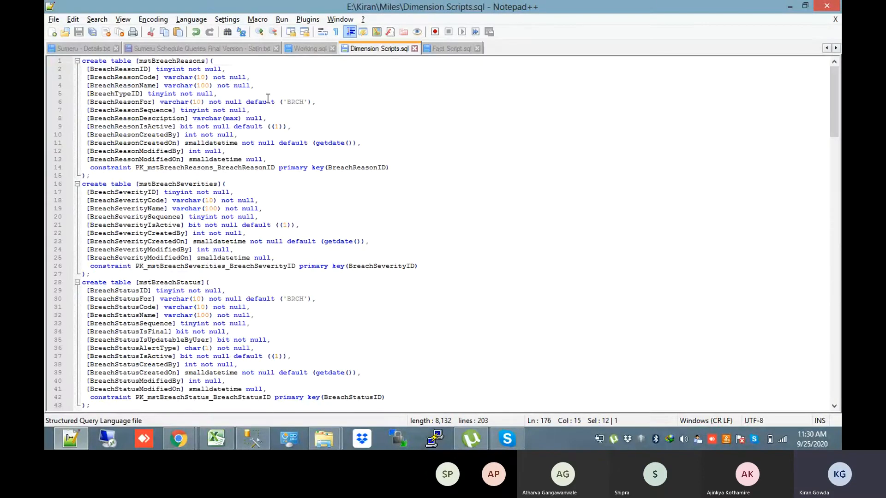
click(98, 175)
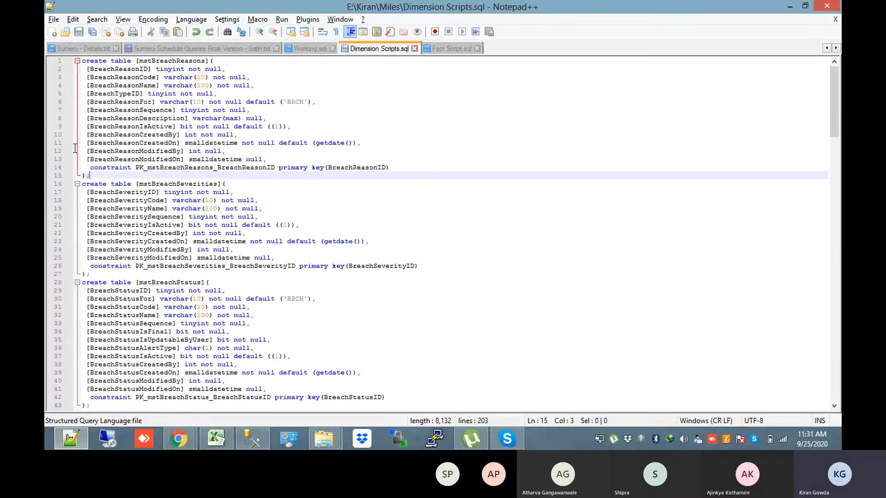
key(ctrl+shift+Home)
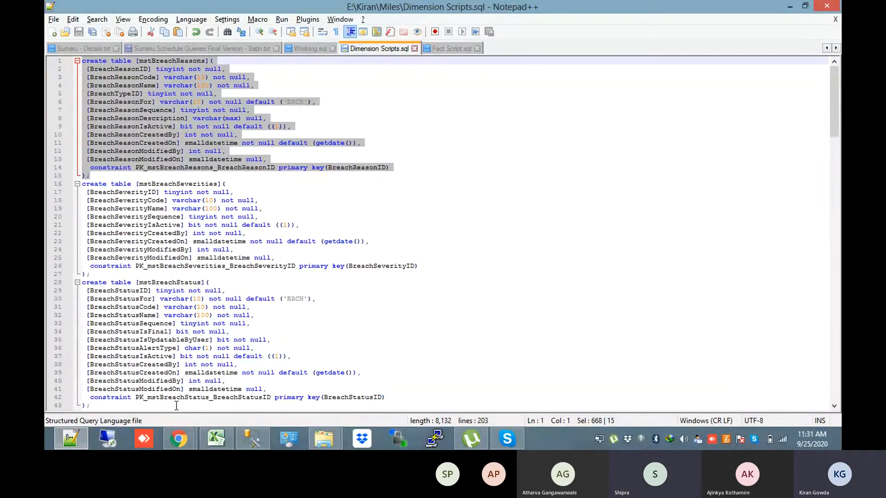
Return to NanoBI, leave Update Nanomart for the nanomart list, then go to the LaunchPad
mouse_move(178, 438)
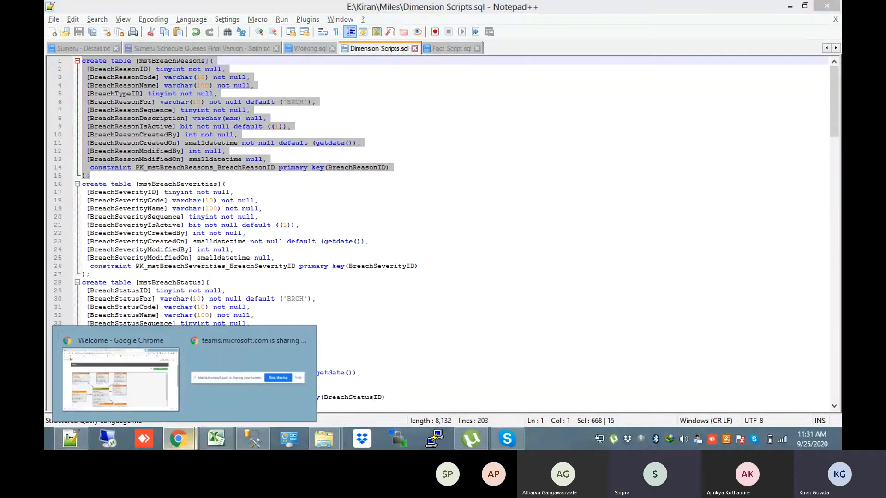
click(153, 377)
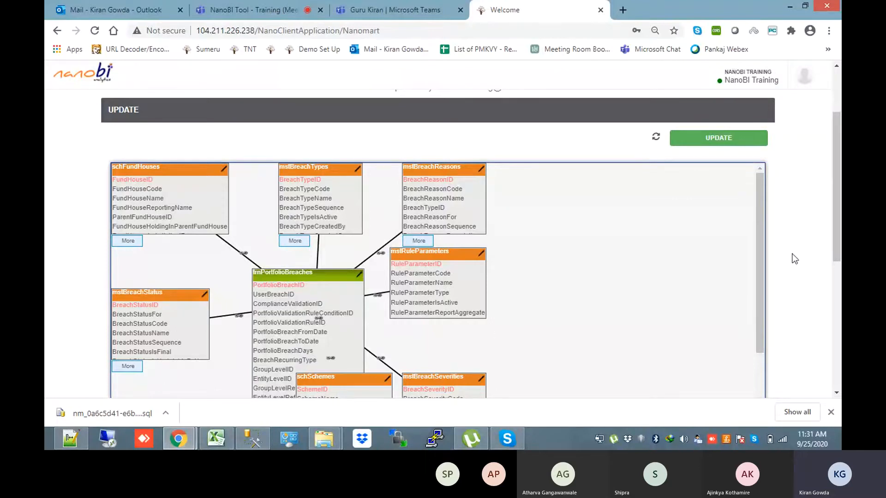
scroll(743, 133, up, 3)
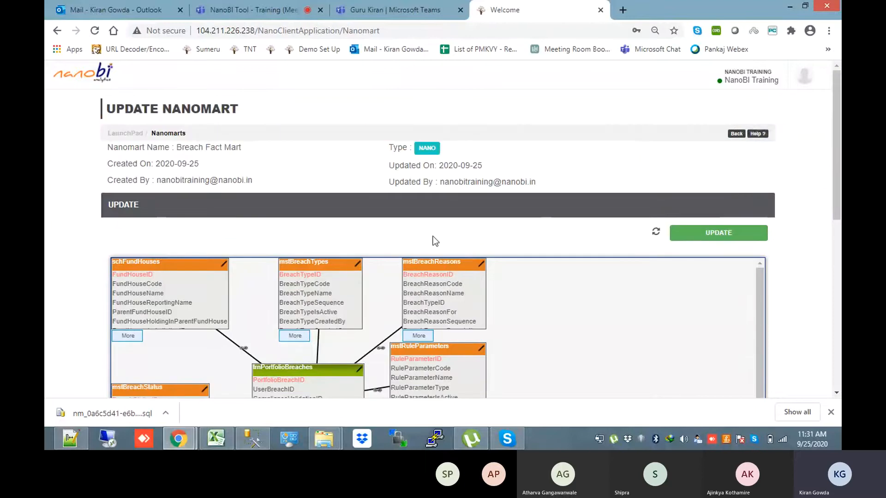
click(736, 134)
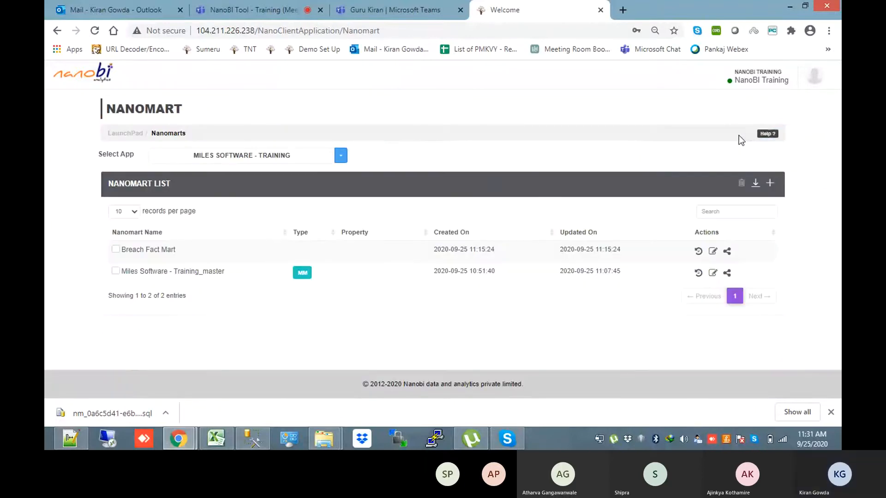
click(127, 131)
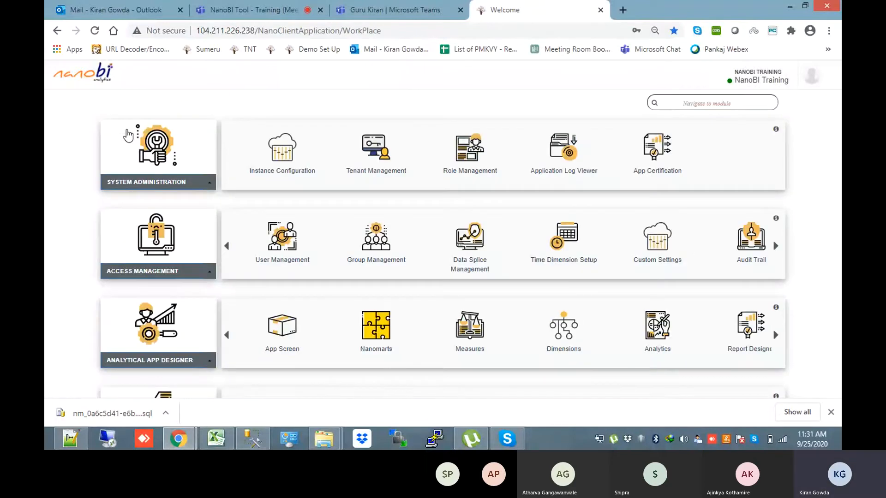
drag(839, 273, 839, 293)
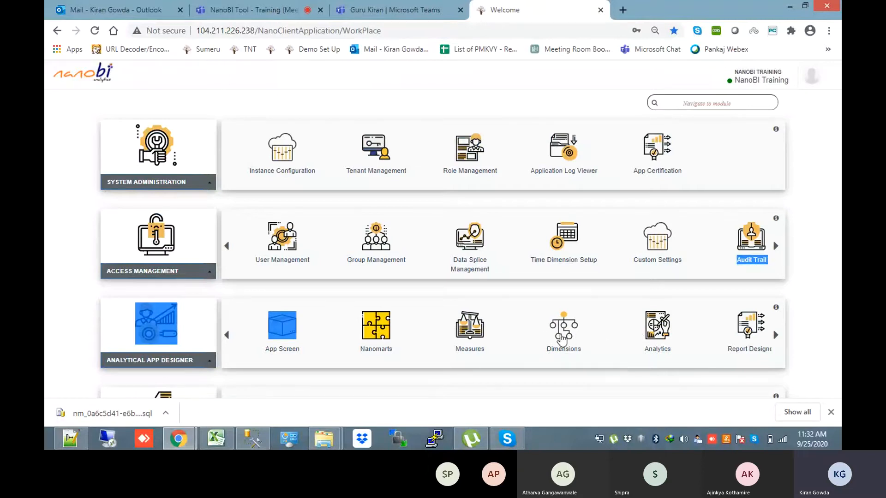
Show Dimensions for the Miles Software - Training app and its master mart
click(562, 340)
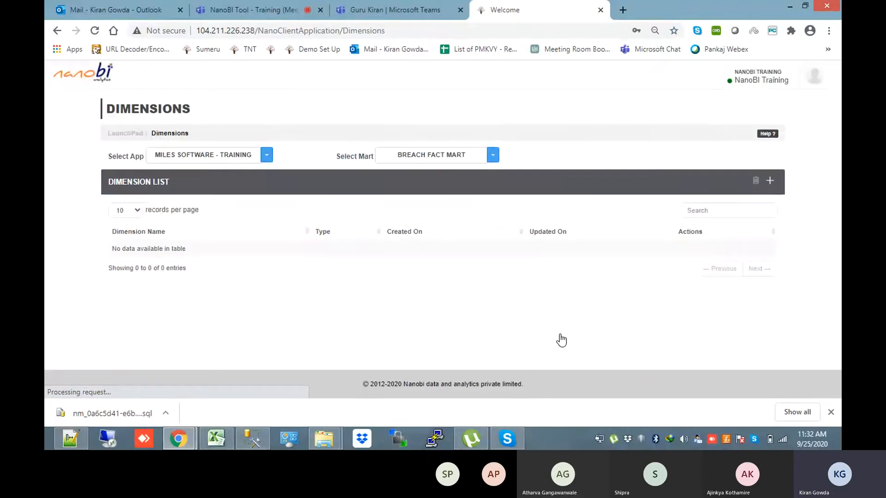
click(201, 162)
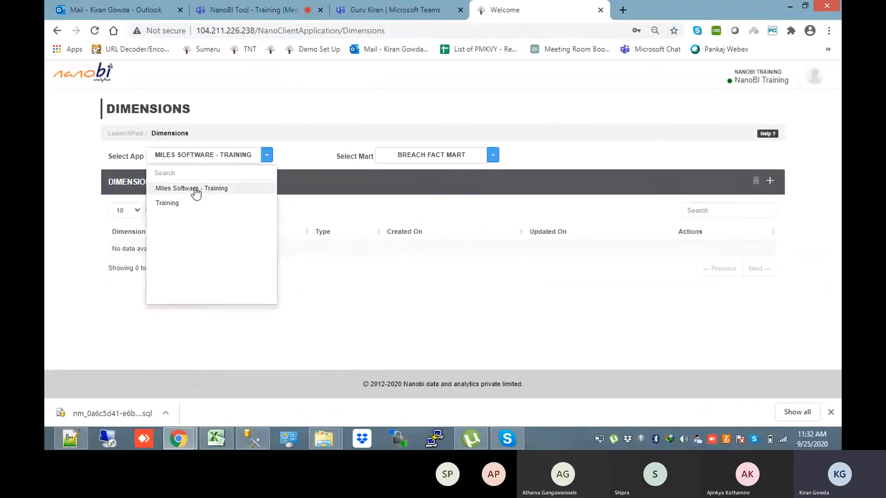
click(196, 189)
click(429, 156)
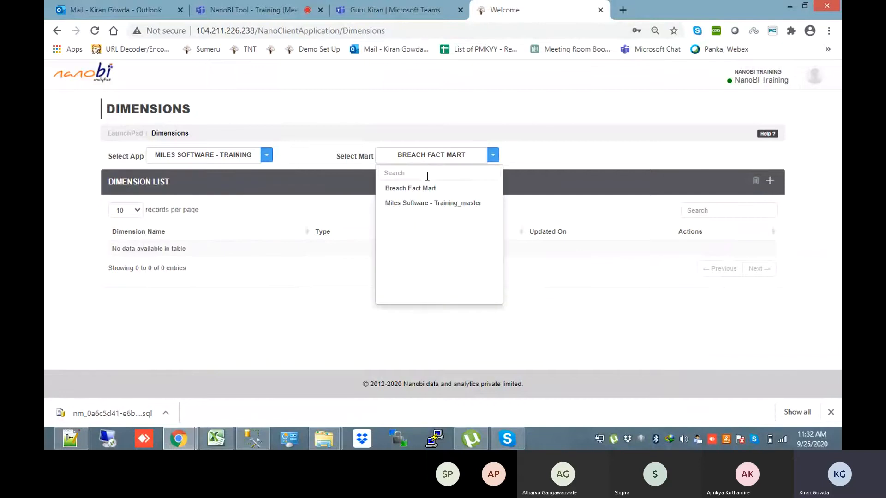
click(425, 203)
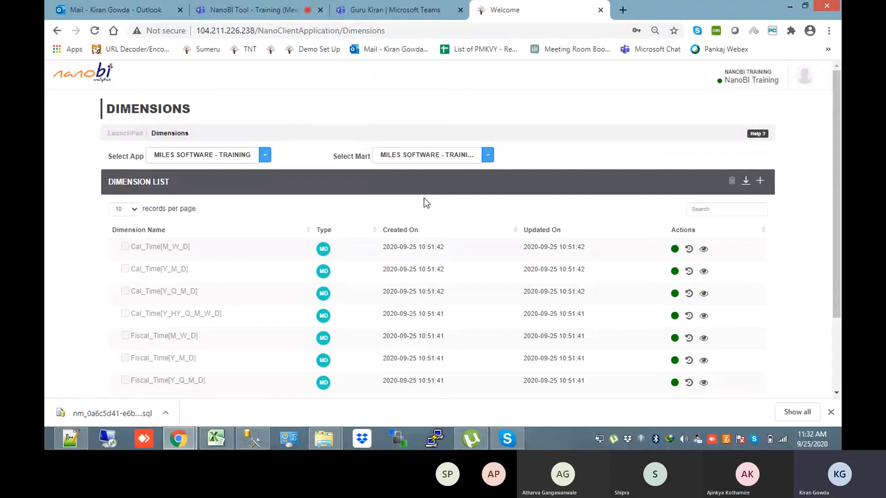
Reselect the Miles Software - Training_master mart, review its eight time dimensions, and start a new one
drag(837, 202, 840, 253)
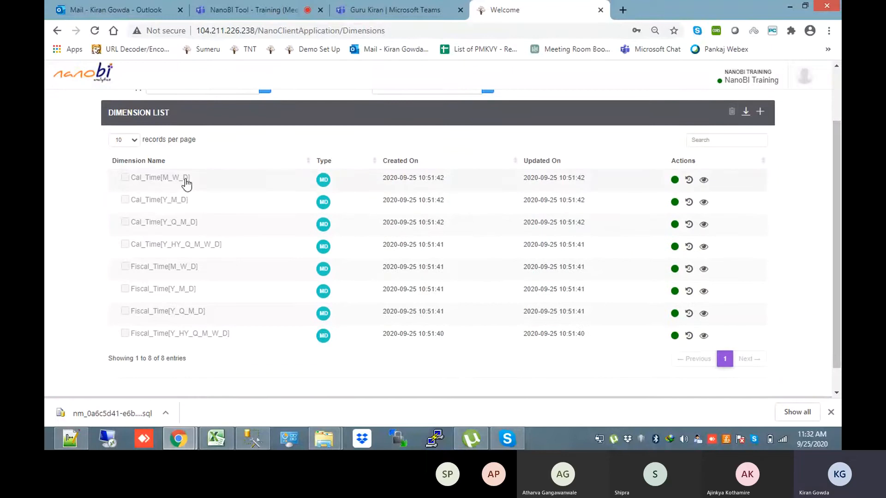
drag(836, 249, 835, 220)
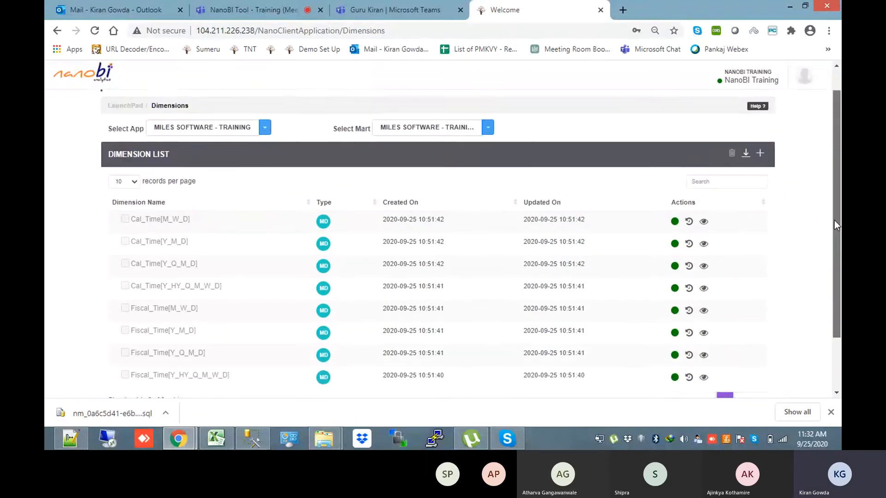
click(429, 133)
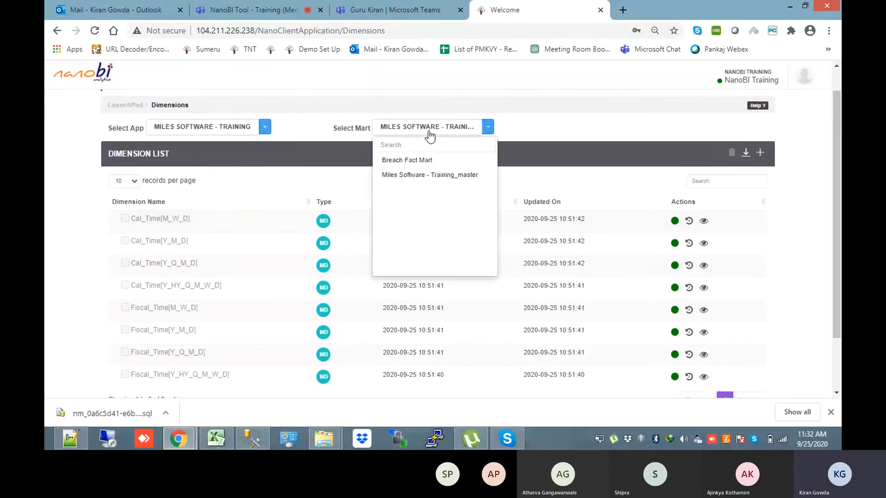
click(429, 174)
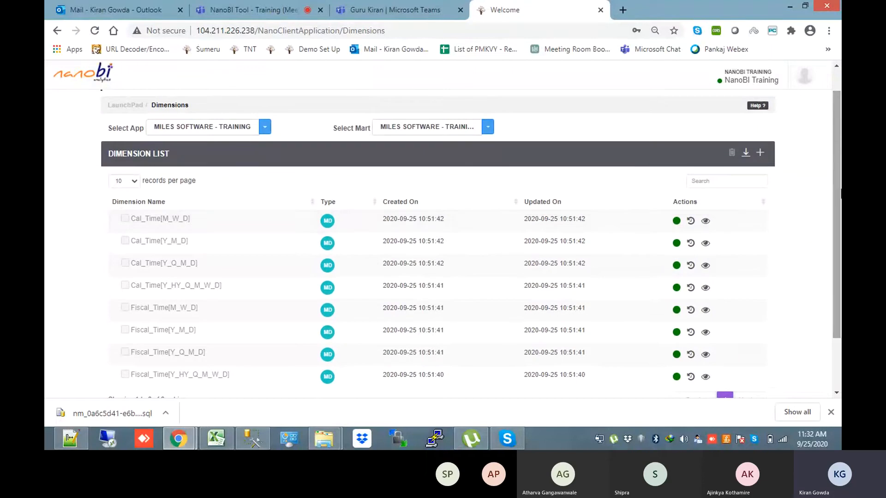
scroll(362, 215, down, 1)
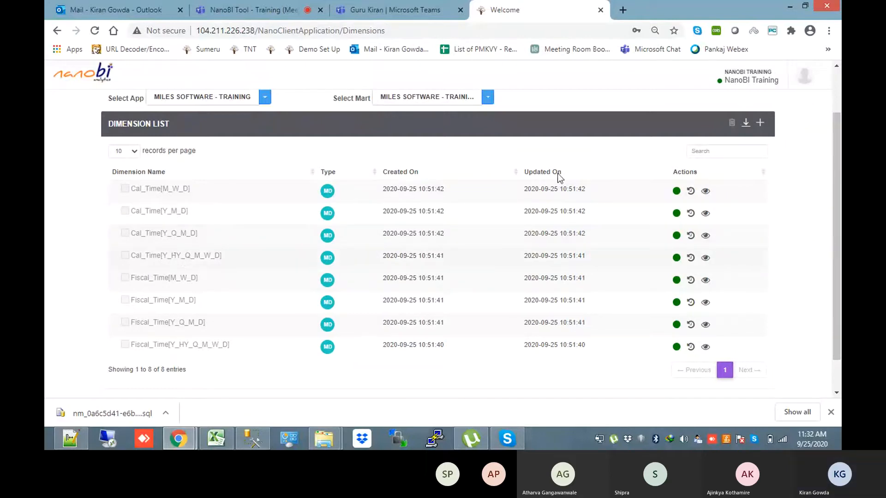
scroll(836, 184, up, 1)
scroll(836, 185, up, 1)
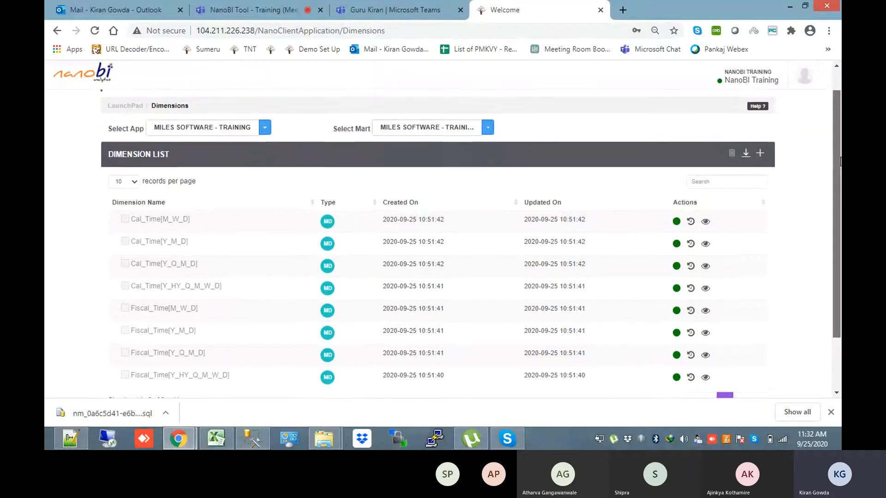
click(760, 159)
Restart the new dimension and choose mstBreachReasons as its source table
click(738, 113)
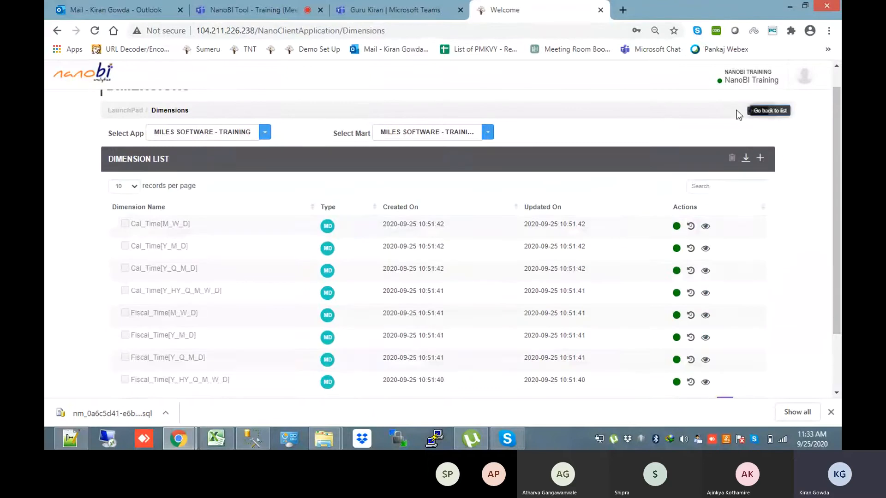
click(760, 158)
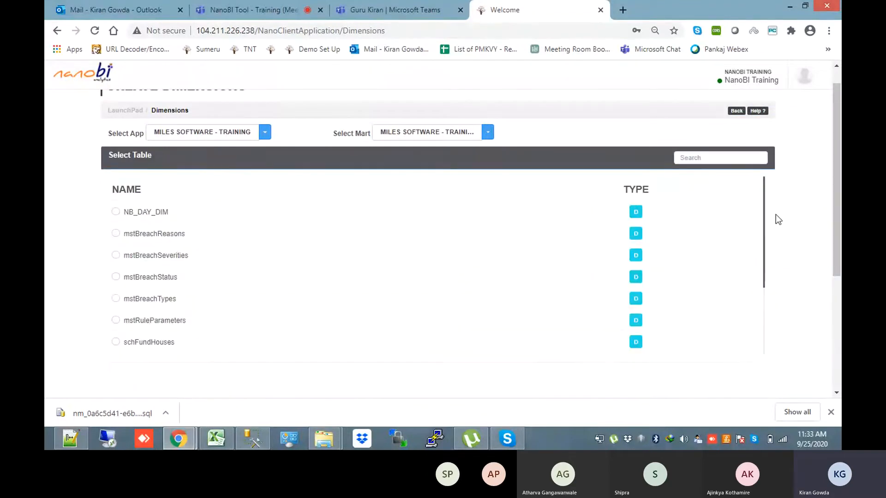
drag(766, 212, 751, 139)
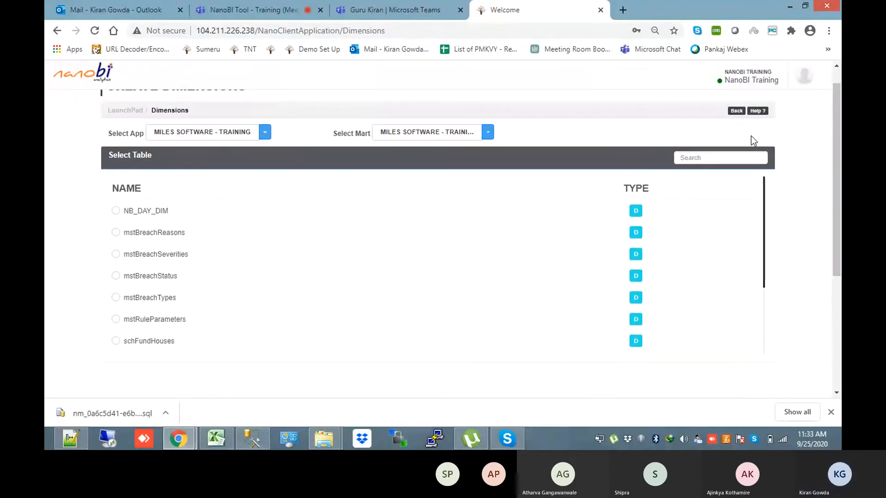
click(110, 241)
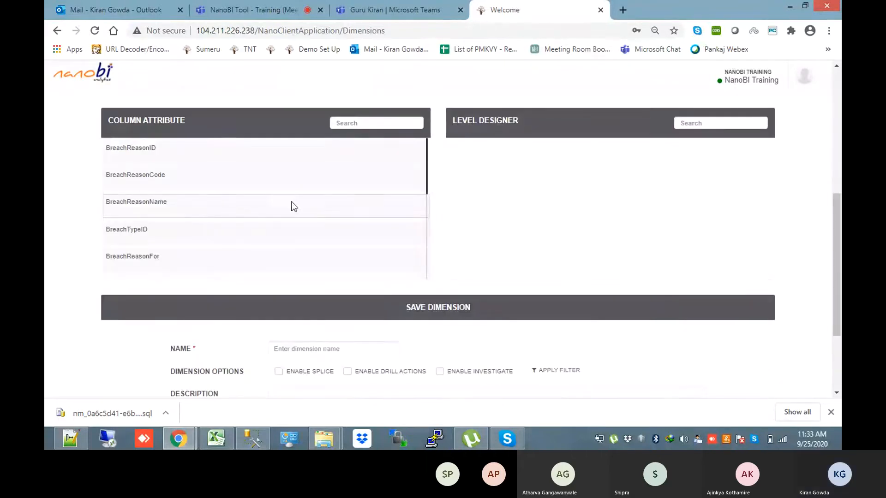
Add BreachReasonDescription from the mstBreachReasons columns as the dimension's first level
mouse_move(426, 165)
mouse_down()
mouse_move(427, 222)
mouse_move(426, 155)
mouse_up()
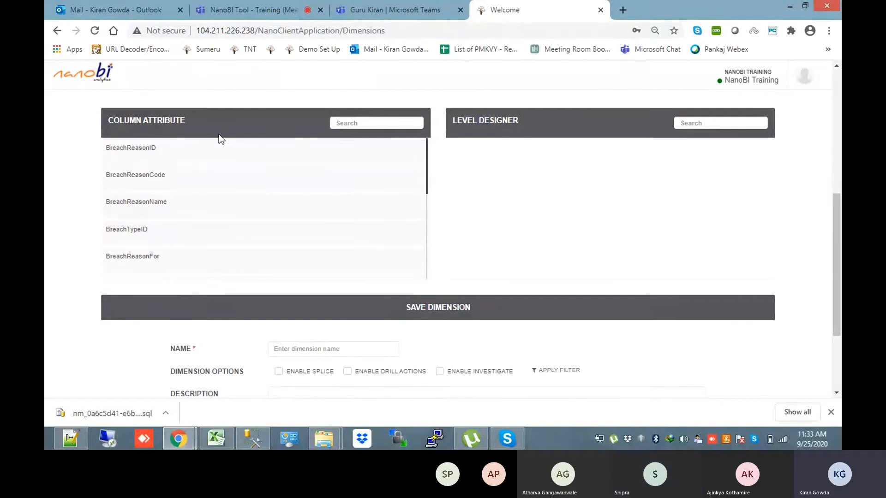
drag(425, 174, 425, 212)
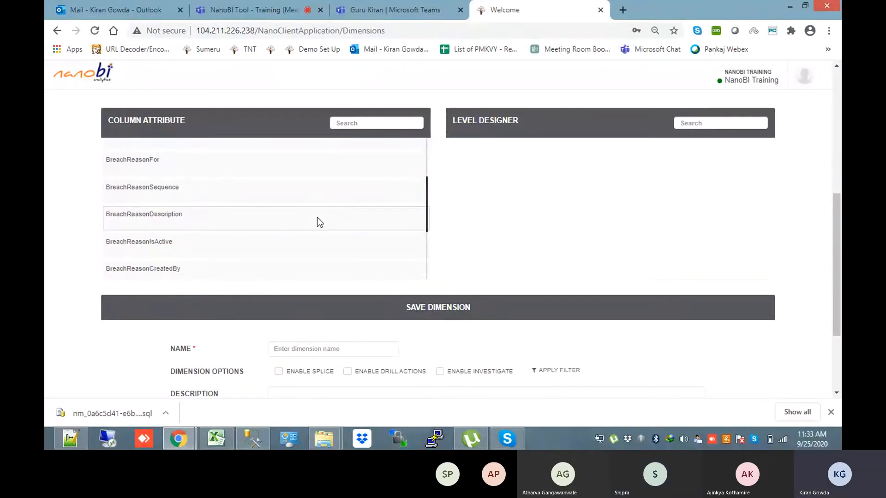
click(317, 217)
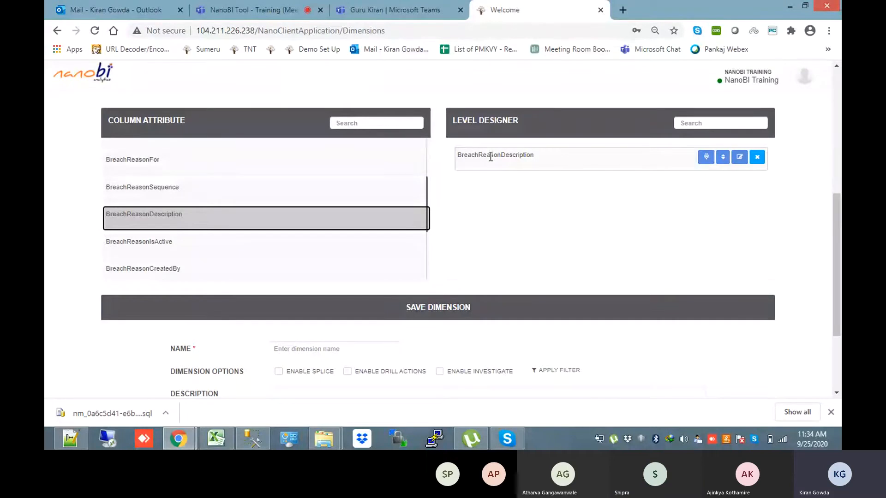
Add BreachReasonFor as the second level, removing the BreachReasonSequence level added along the way
drag(426, 186, 425, 178)
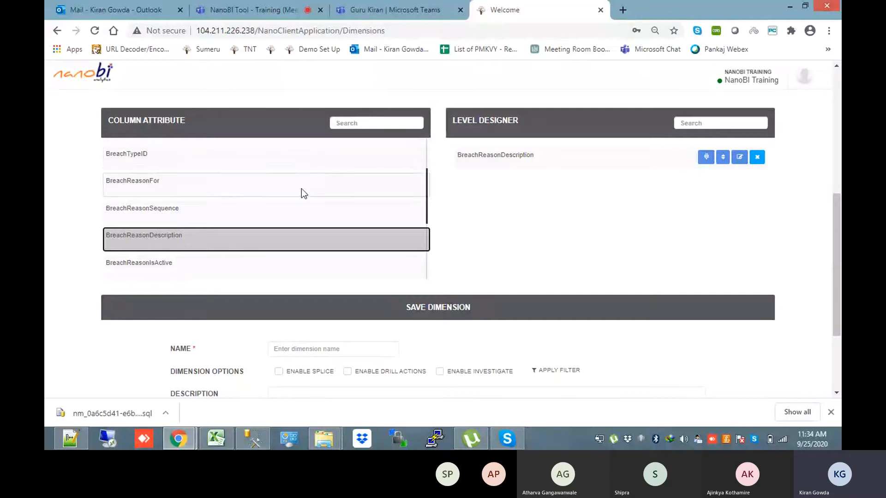
click(289, 213)
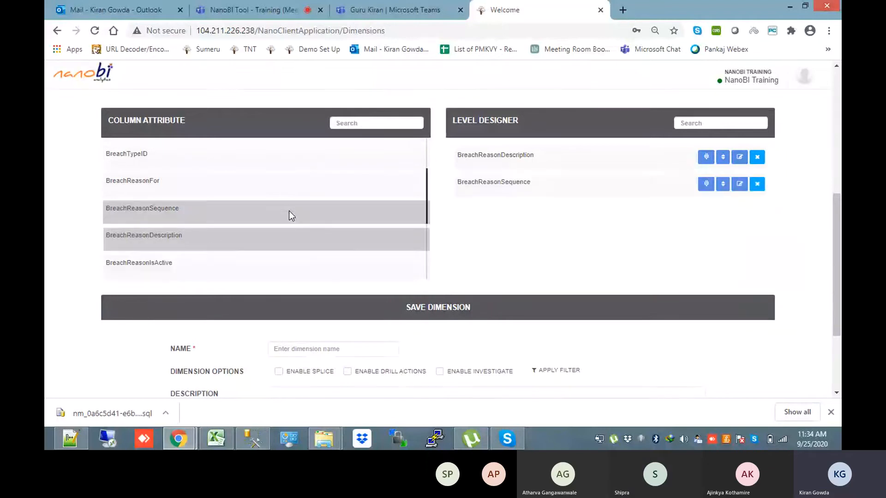
click(289, 211)
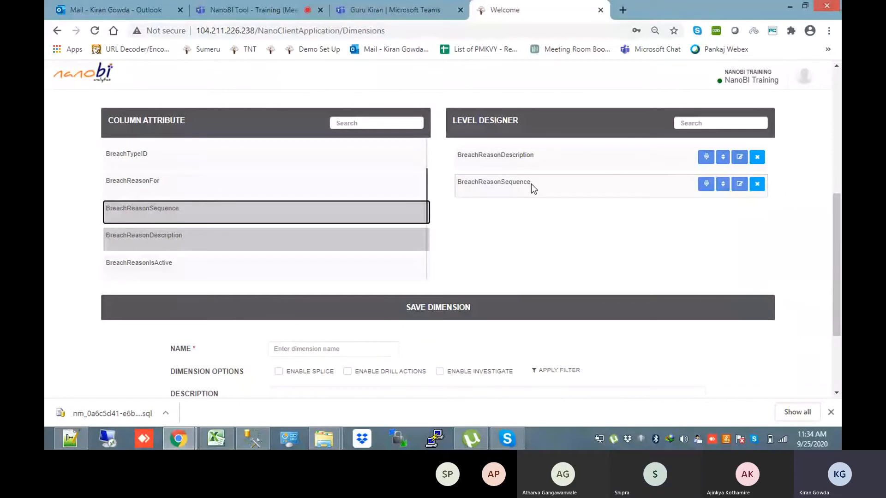
drag(428, 190, 421, 169)
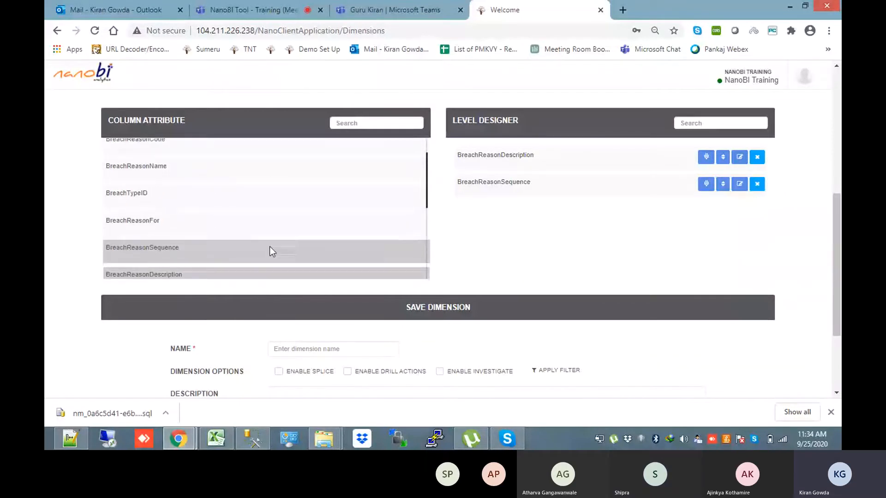
click(261, 234)
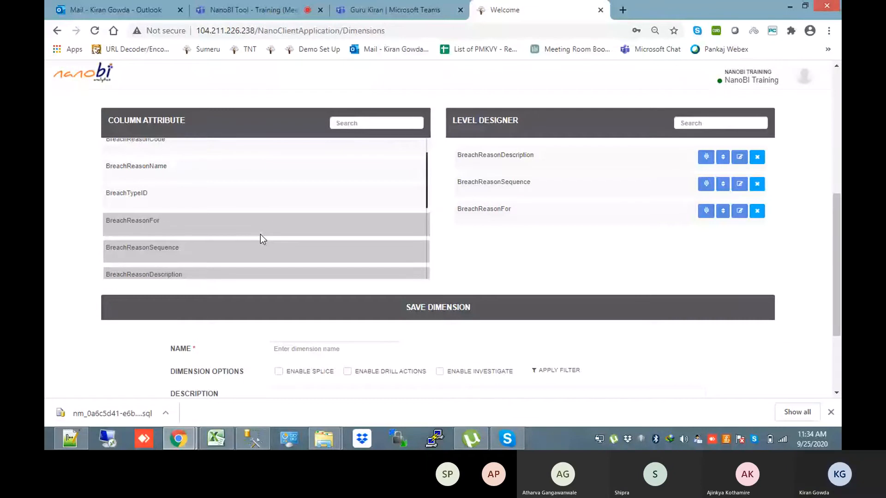
click(260, 234)
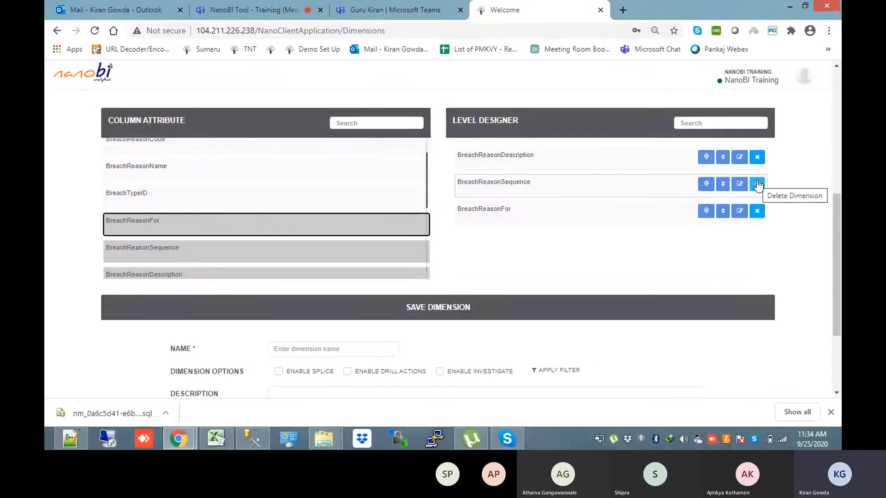
click(758, 185)
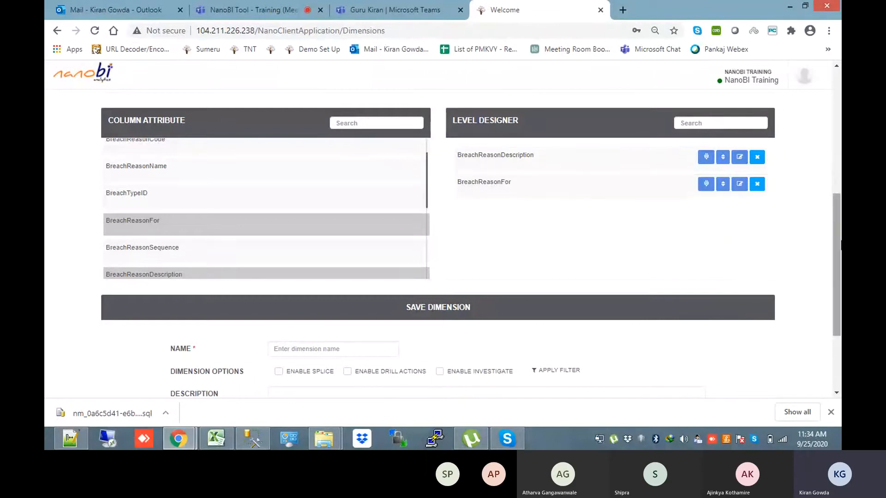
scroll(838, 244, down, 2)
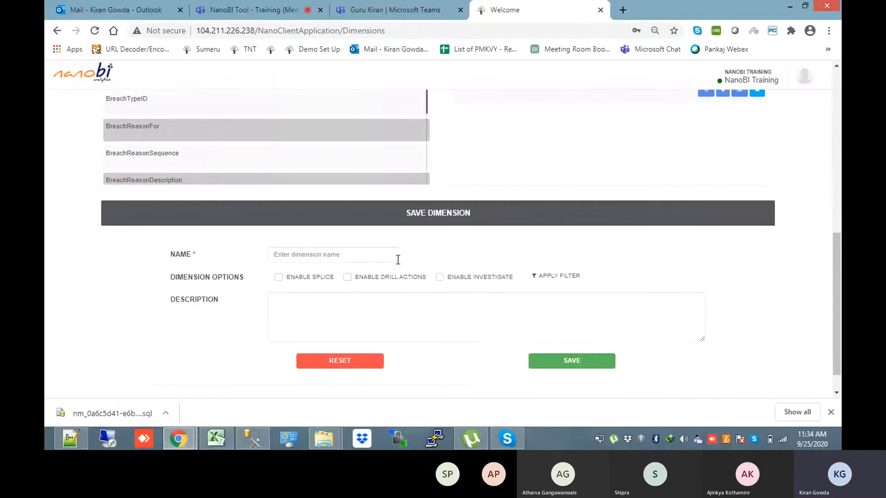
Name the new dimension 'Breach Reason Description'
scroll(839, 237, up, 2)
scroll(466, 324, down, 1)
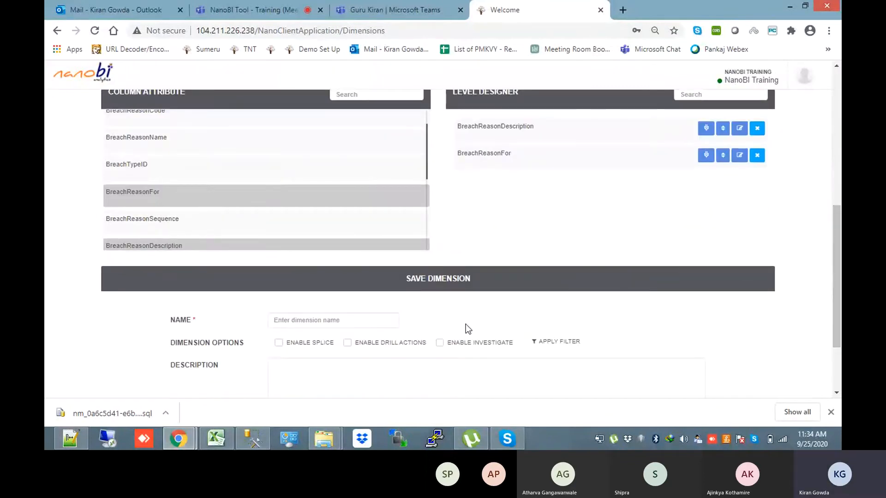
click(374, 323)
text(Brea)
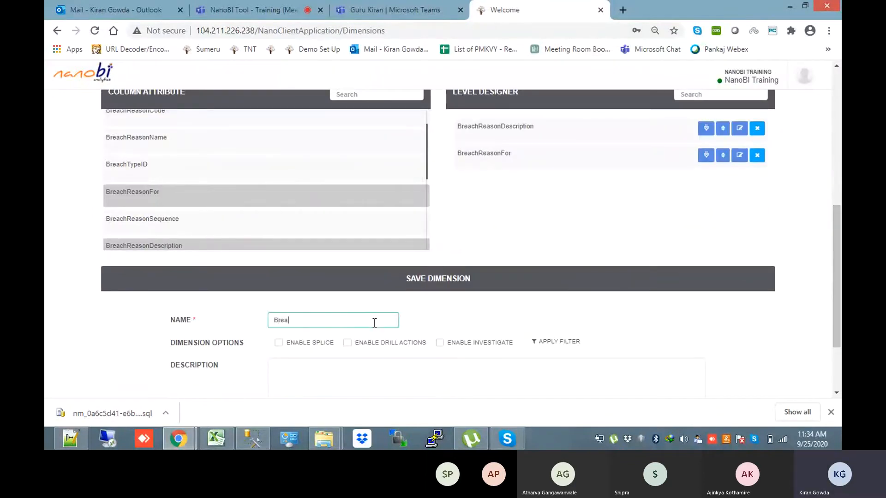
text(ch Reason Description)
Toggle Enable Drill Actions on and back off, then save the dimension
scroll(837, 300, down, 1)
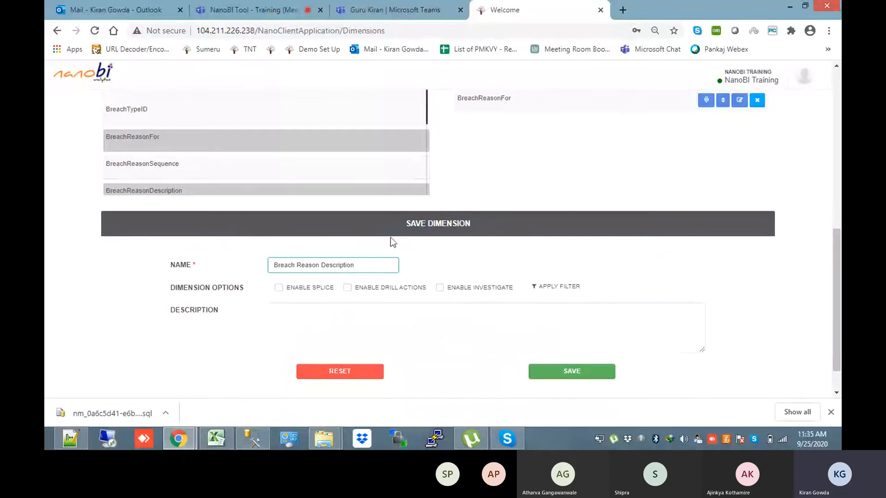
click(347, 292)
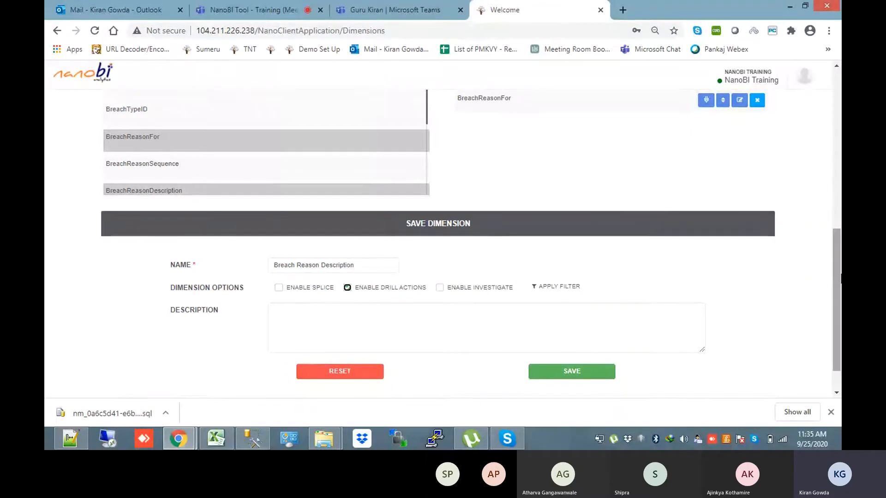
scroll(840, 213, up, 3)
scroll(356, 303, down, 3)
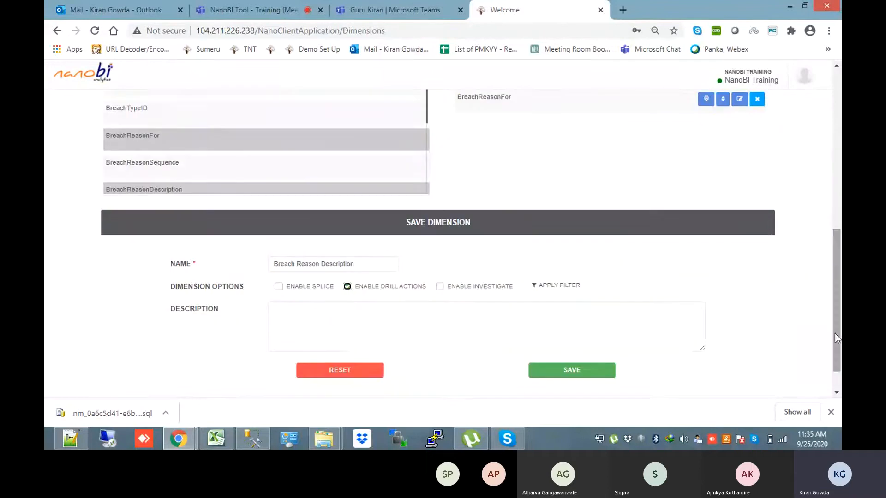
click(347, 290)
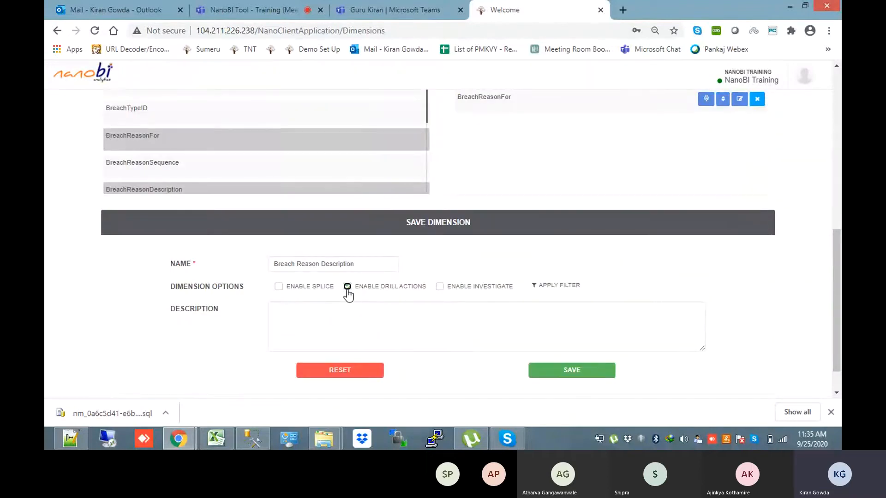
click(591, 376)
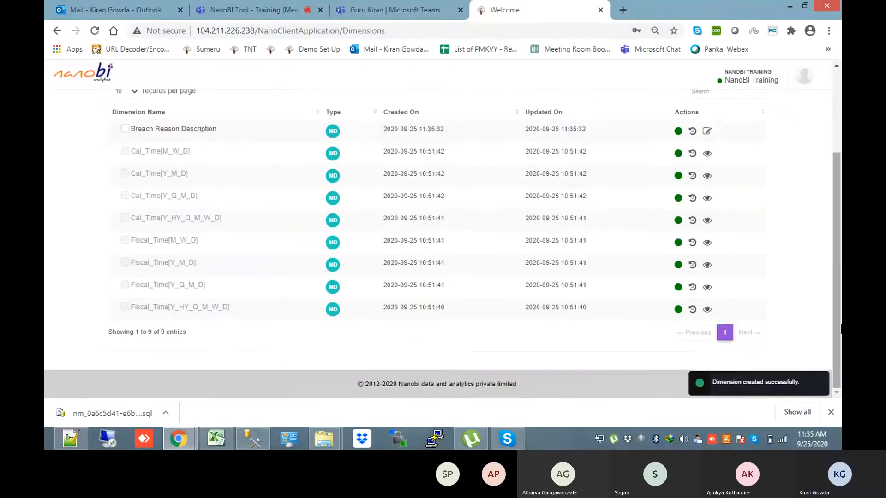
scroll(831, 264, up, 2)
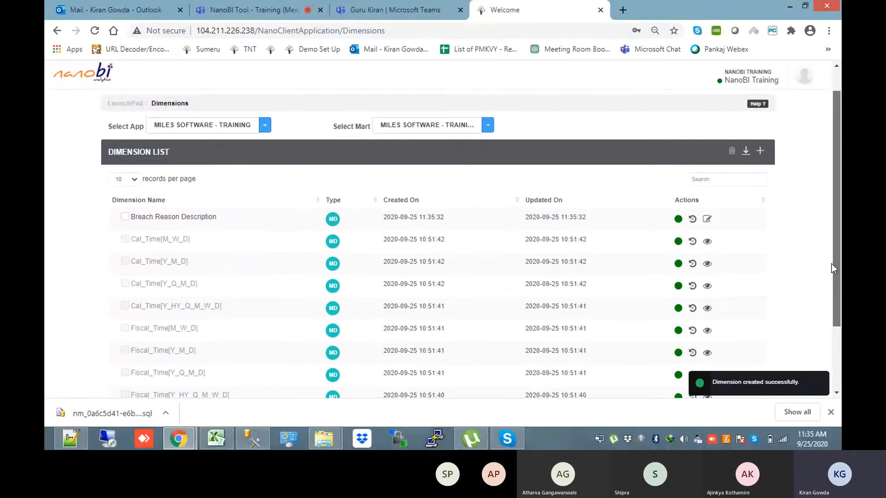
Create a dimension from mstBreachStatus with levels BreachStatusName and BreachStatusCode
click(760, 153)
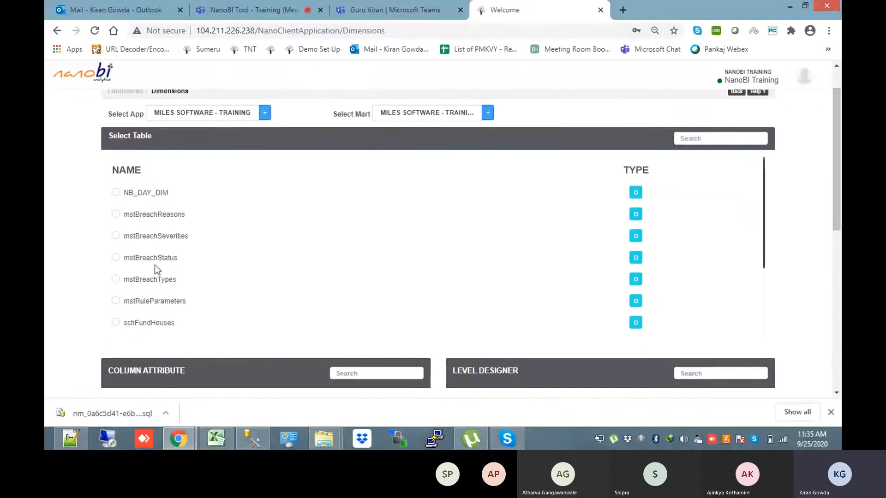
click(116, 259)
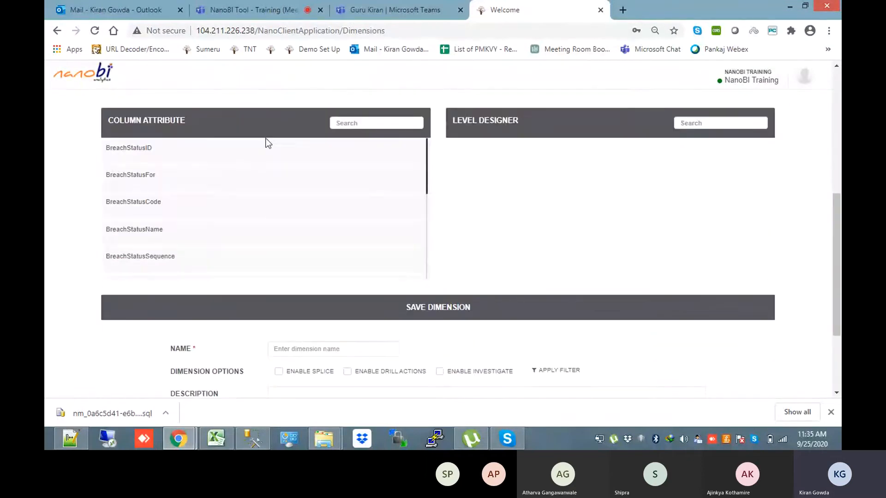
click(233, 227)
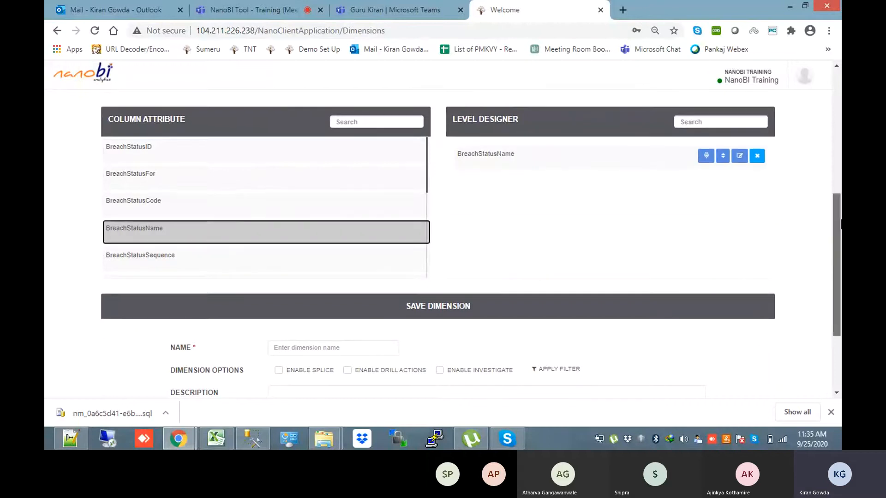
scroll(458, 165, down, 1)
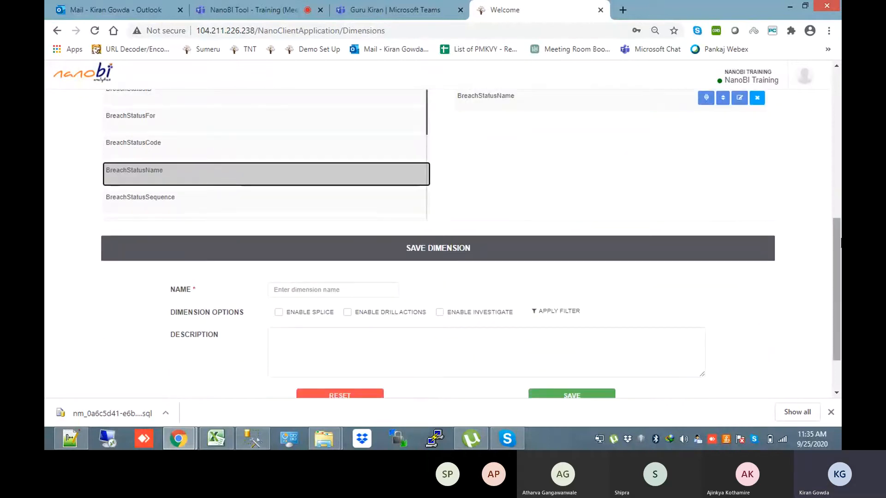
drag(839, 240, 834, 207)
click(362, 221)
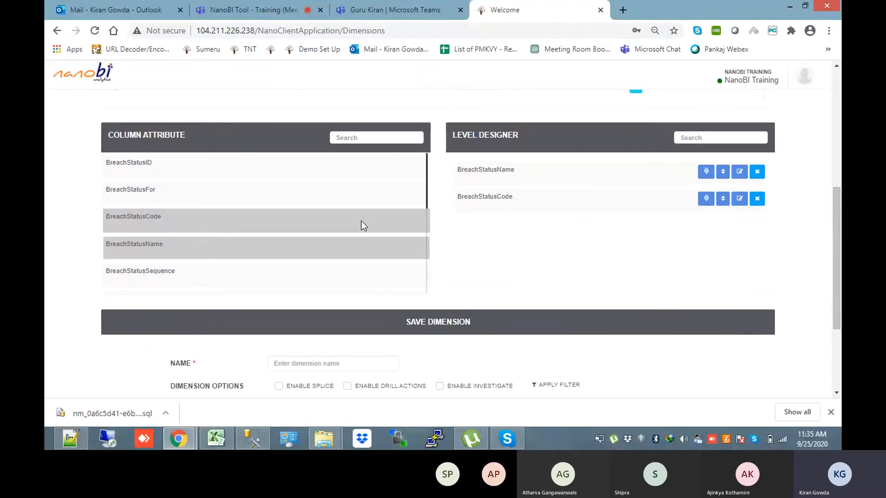
drag(837, 240, 837, 246)
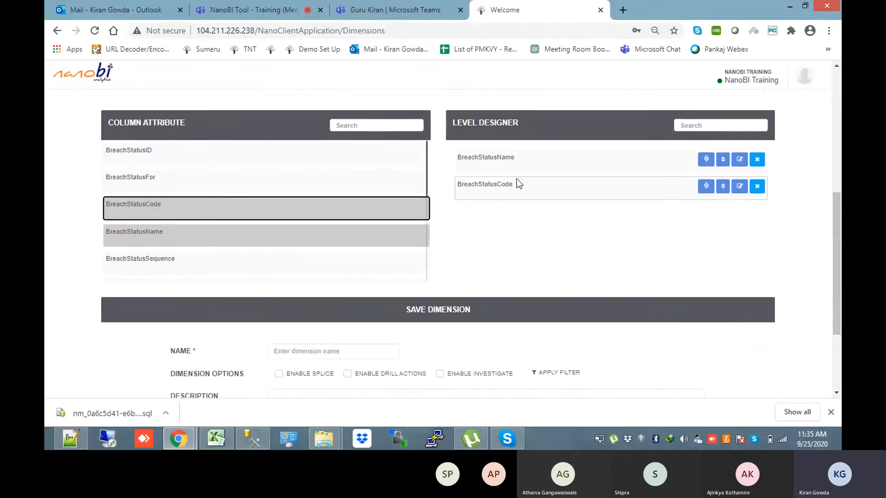
scroll(836, 230, down, 1)
Name it 'Breach Status', enable drill actions, and open the Apply Filter dialog
click(307, 278)
text(Breac)
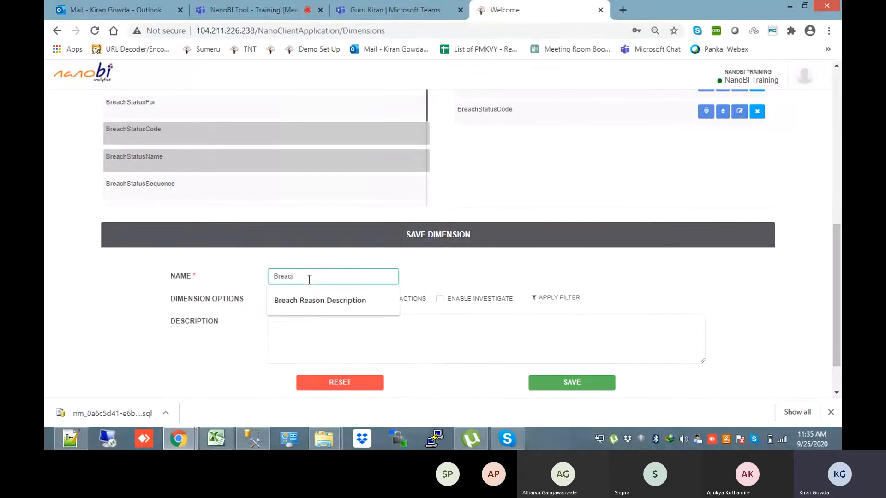
text(h Status)
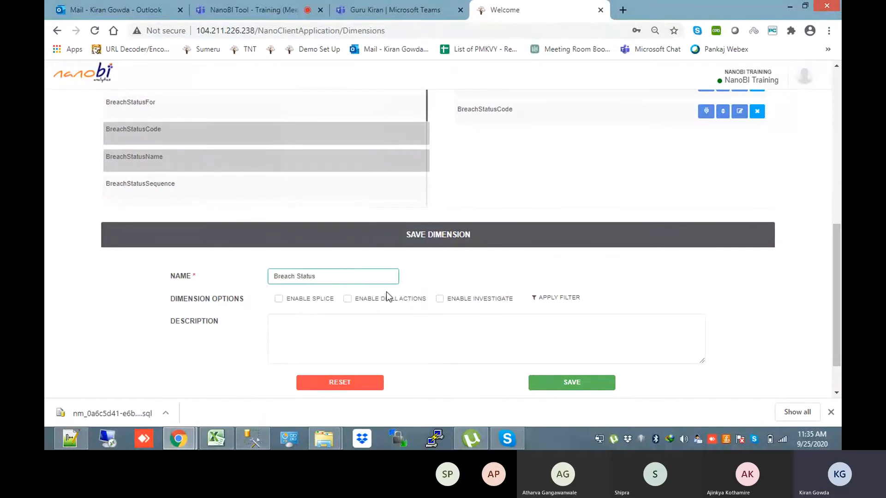
click(348, 300)
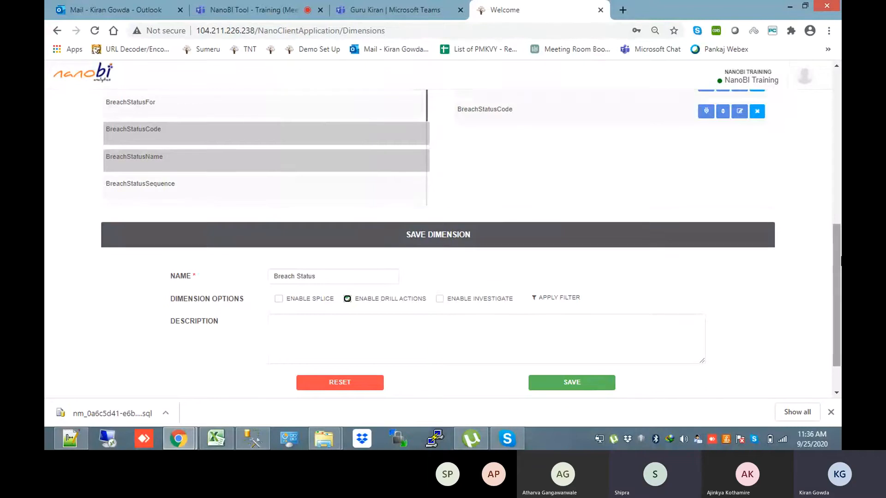
mouse_move(841, 261)
mouse_down()
mouse_move(841, 243)
mouse_move(840, 251)
mouse_up()
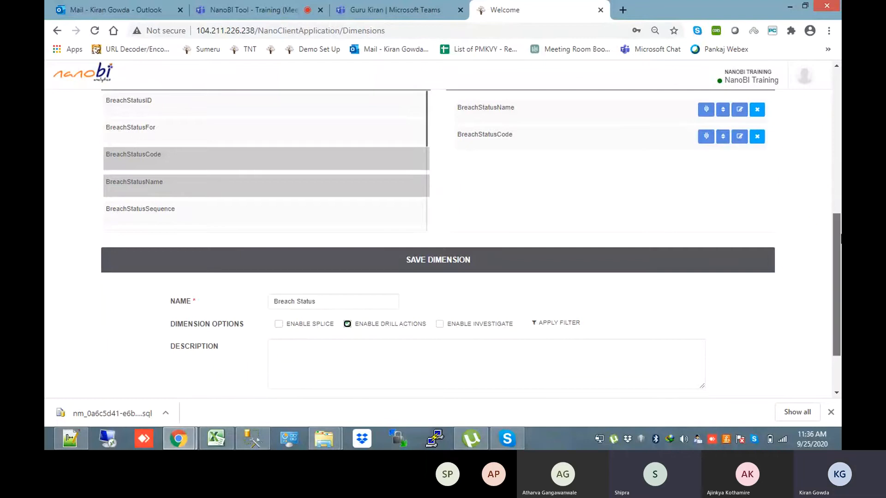
scroll(553, 305, down, 1)
drag(840, 295, 839, 164)
scroll(561, 317, down, 5)
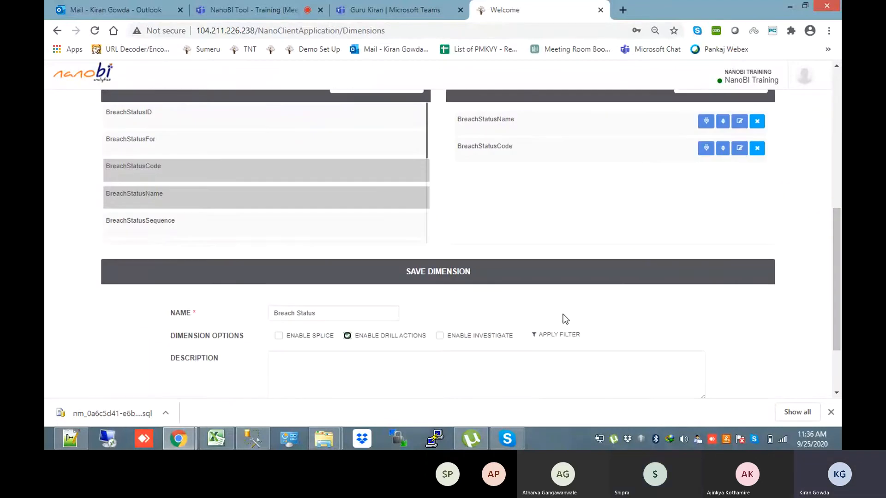
click(535, 340)
Build the filter expression "mstBreachStatus"."BreachStatusName"='Reviewed' from the mstBreachStatus metadata
click(260, 187)
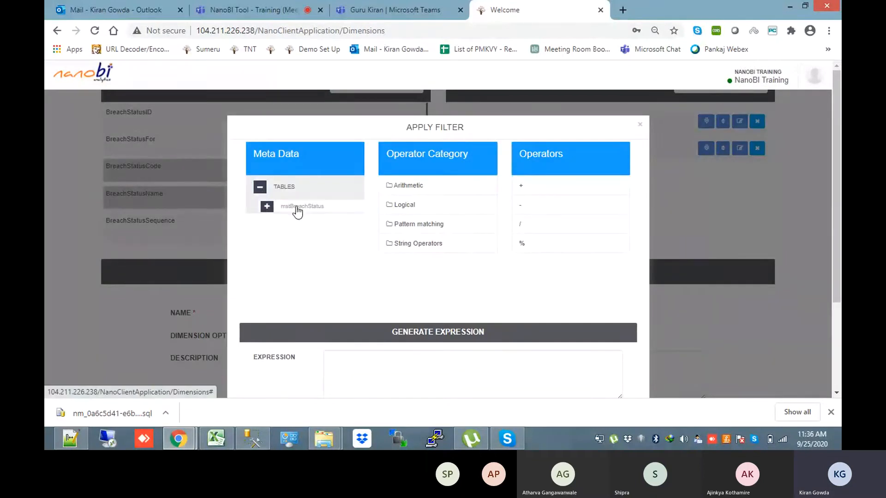
click(298, 211)
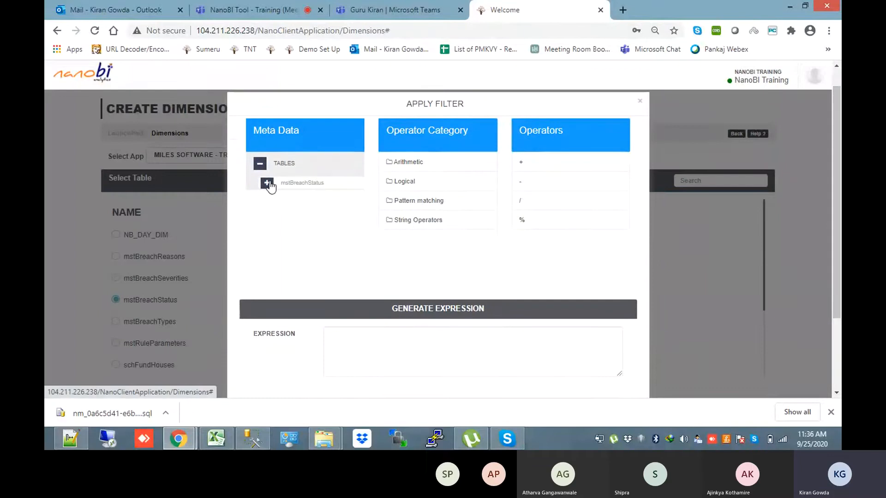
click(268, 183)
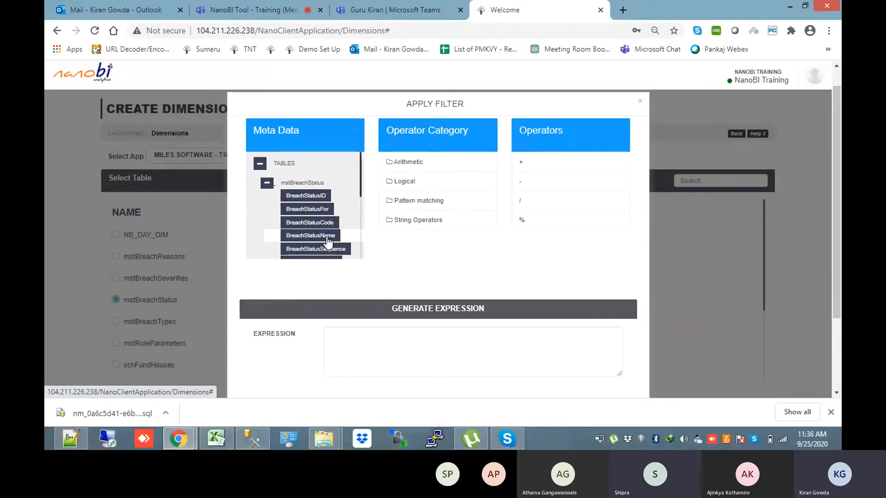
double_click(328, 236)
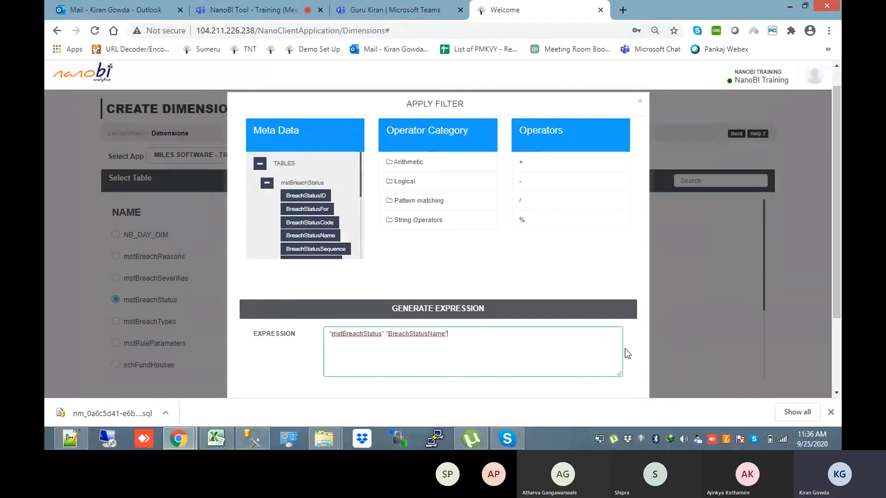
text(='Reviewed)
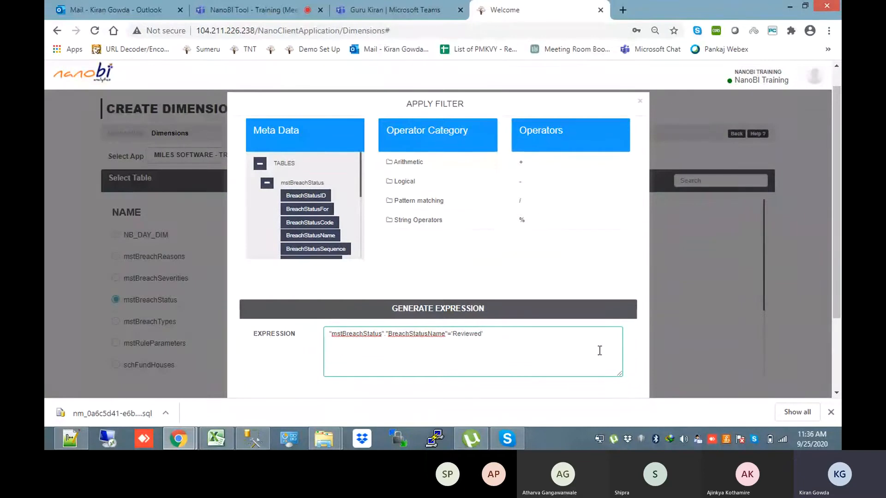
drag(840, 280, 840, 309)
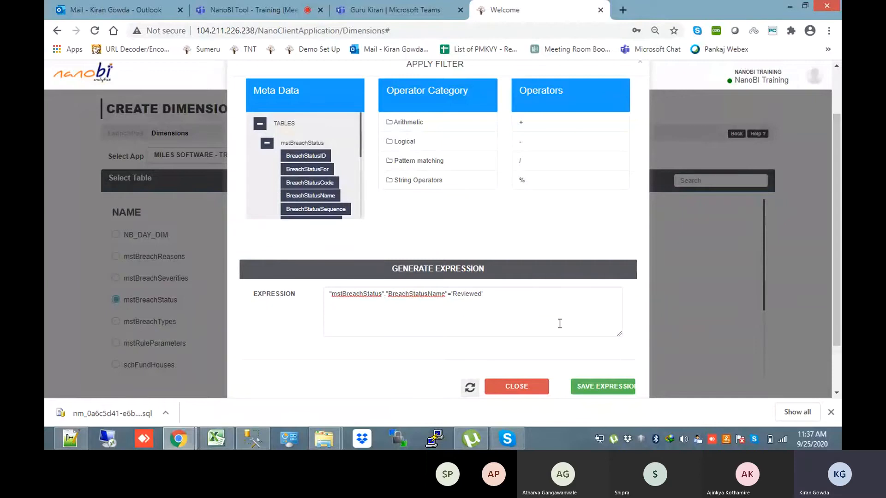
Highlight the table, column and Reviewed value parts of the filter expression in turn
click(408, 298)
double_click(408, 298)
click(464, 298)
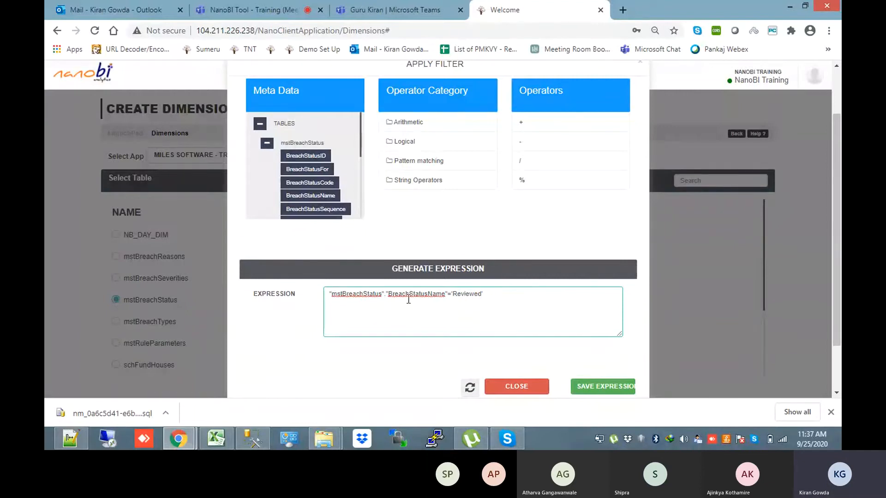
double_click(428, 299)
double_click(462, 295)
double_click(370, 295)
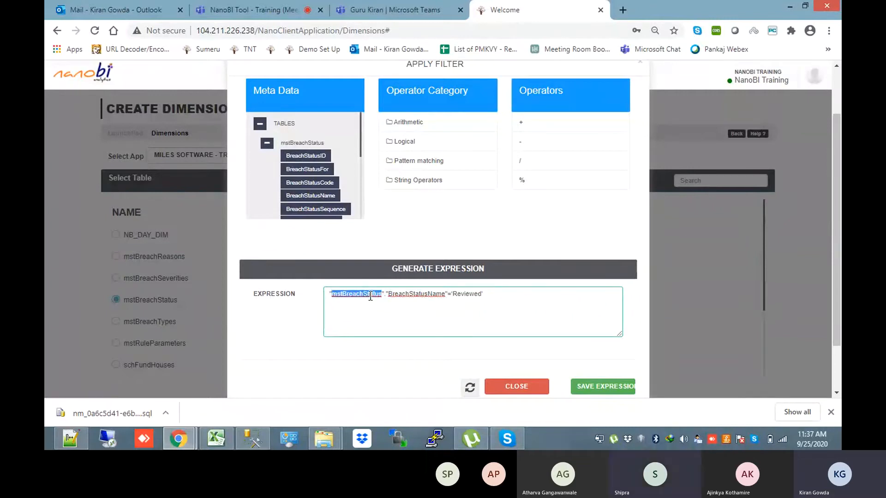
double_click(436, 298)
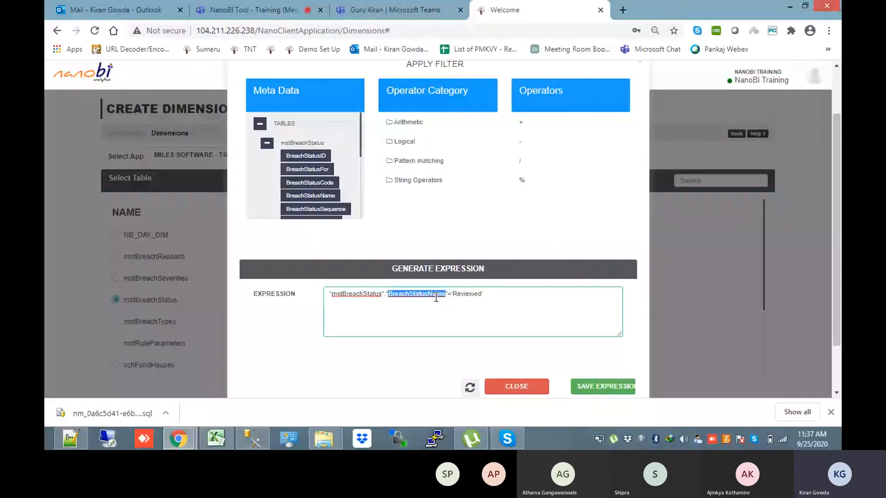
scroll(436, 298, down, 2)
click(591, 334)
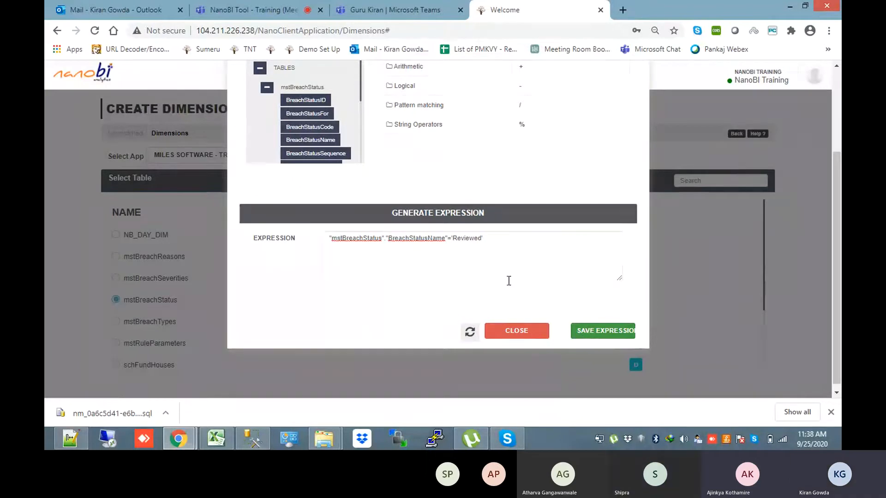
Delete the entire filter expression and close Apply Filter with no filter
drag(495, 240, 302, 238)
key(BackSpace)
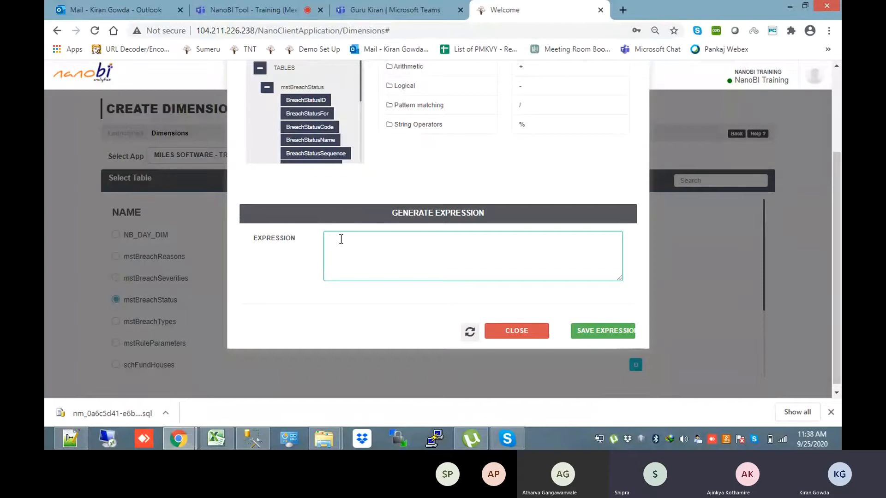
click(678, 260)
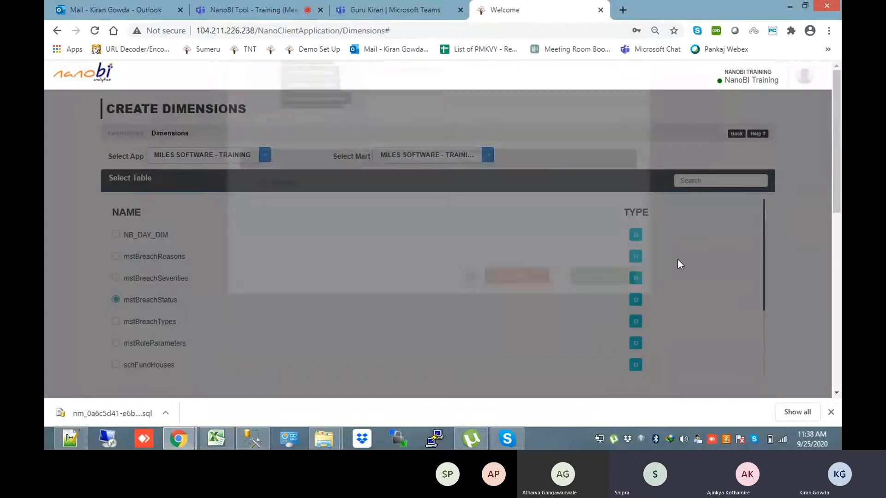
Save the Breach Status dimension without a filter and start another new dimension
scroll(611, 270, down, 10)
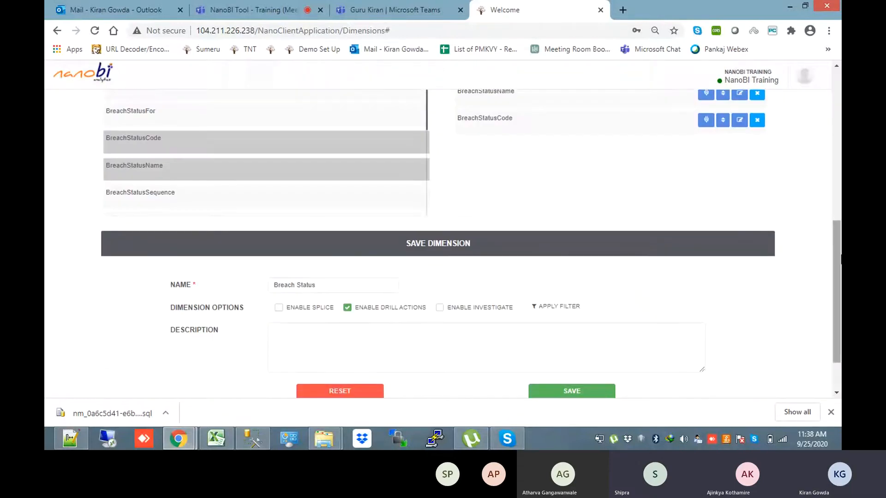
scroll(580, 174, up, 2)
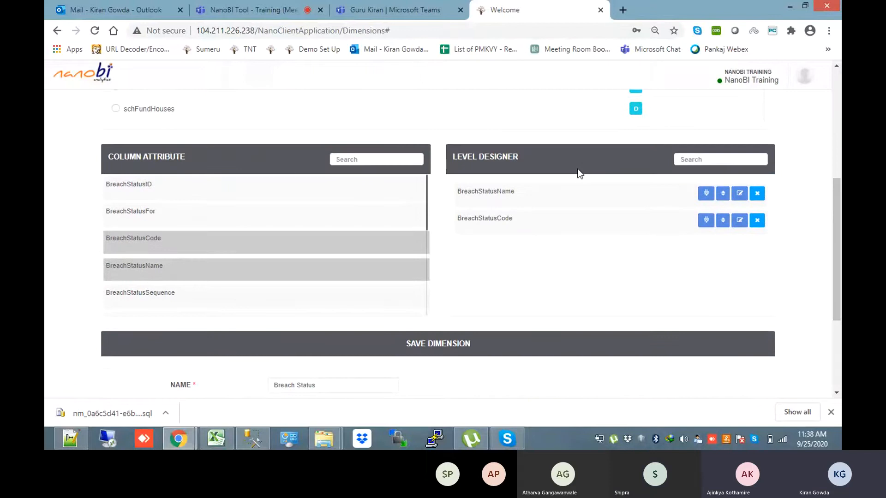
drag(839, 229, 840, 275)
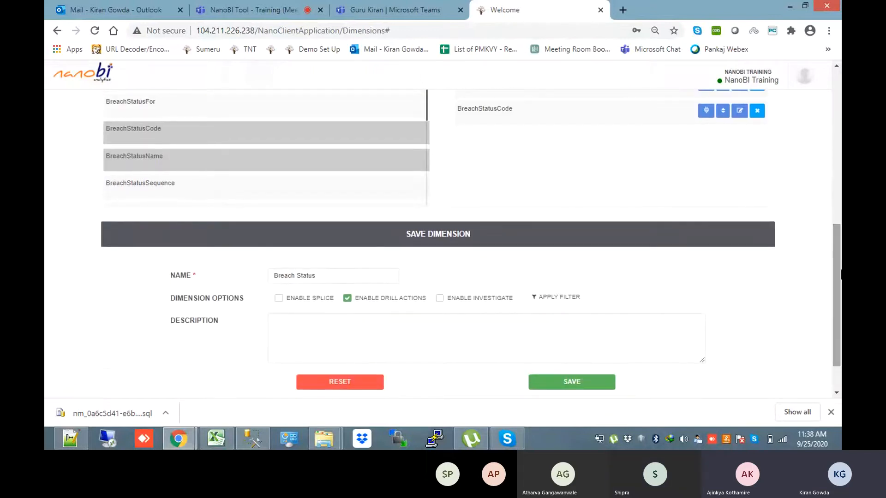
click(534, 299)
click(809, 287)
scroll(611, 336, down, 2)
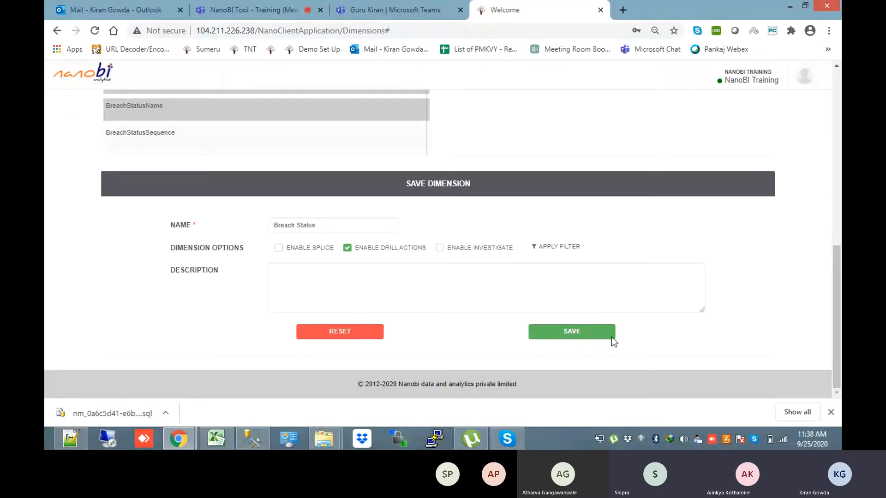
click(562, 333)
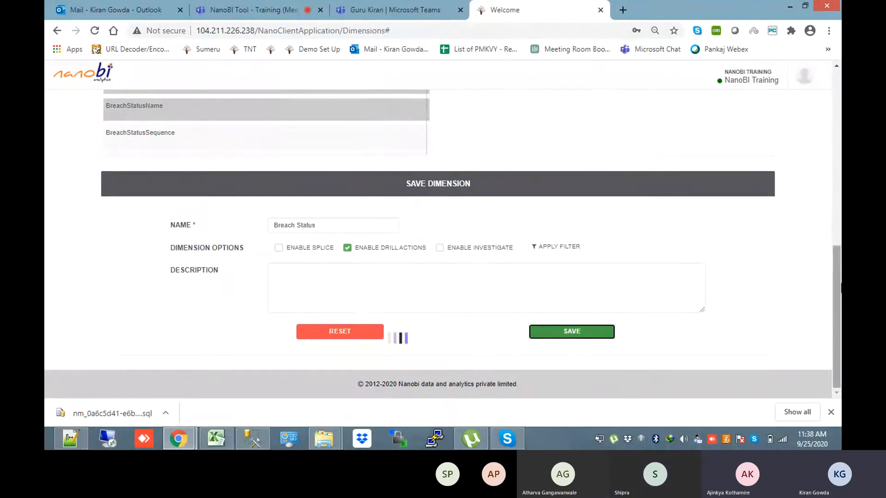
scroll(836, 201, up, 10)
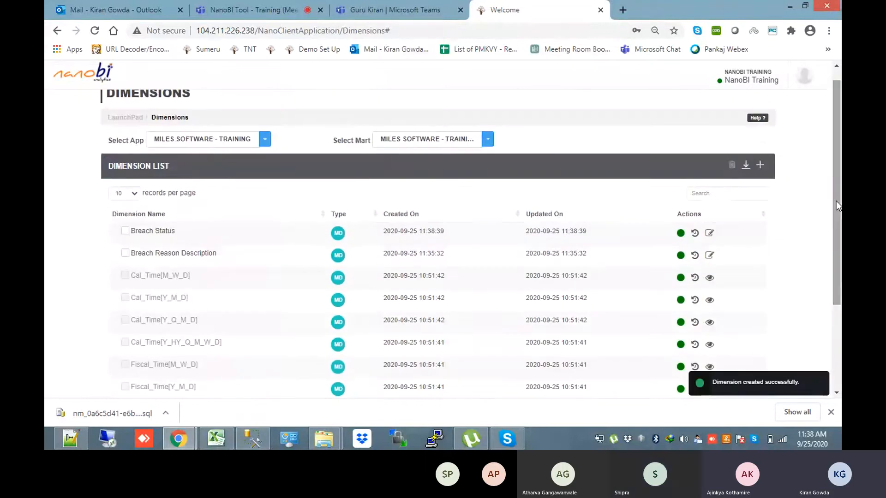
click(759, 165)
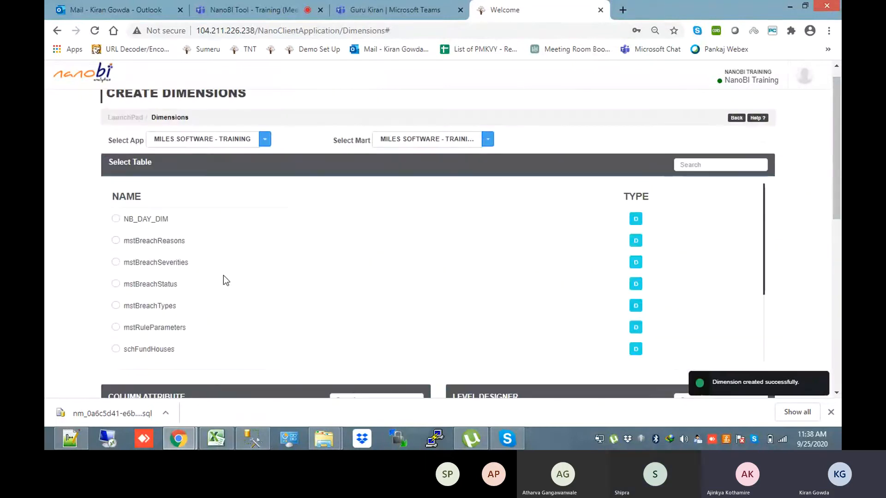
Base the dimension on mstBreachTypes with a BreachTypeName level and drill actions enabled
click(119, 307)
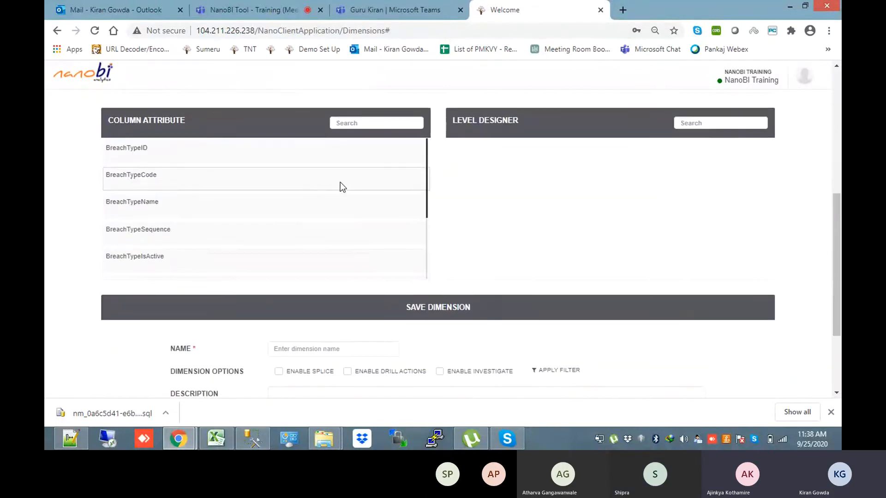
click(322, 204)
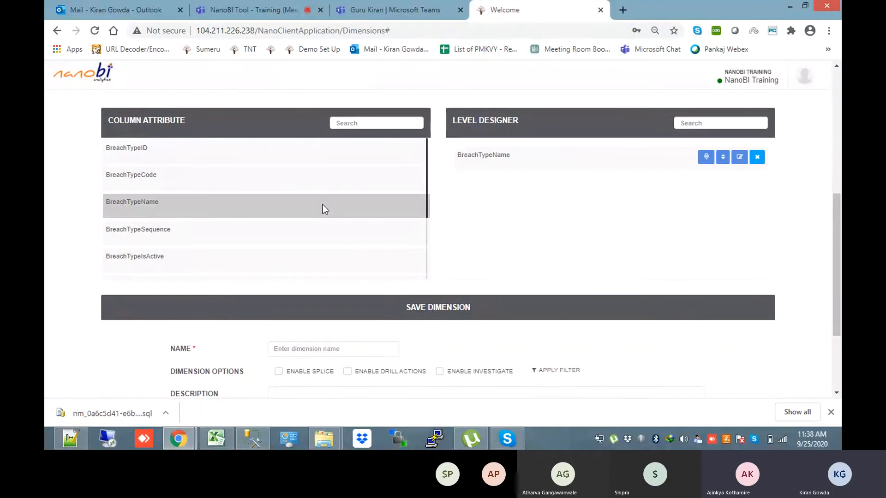
click(348, 371)
click(336, 349)
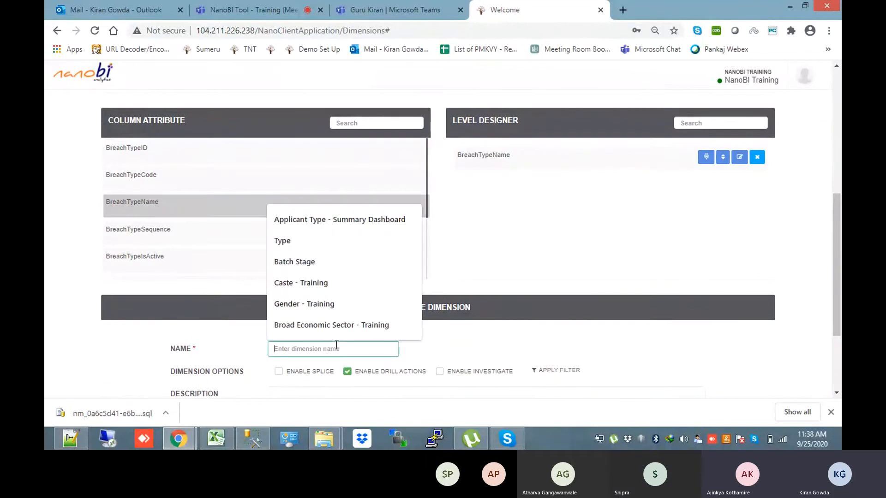
click(670, 246)
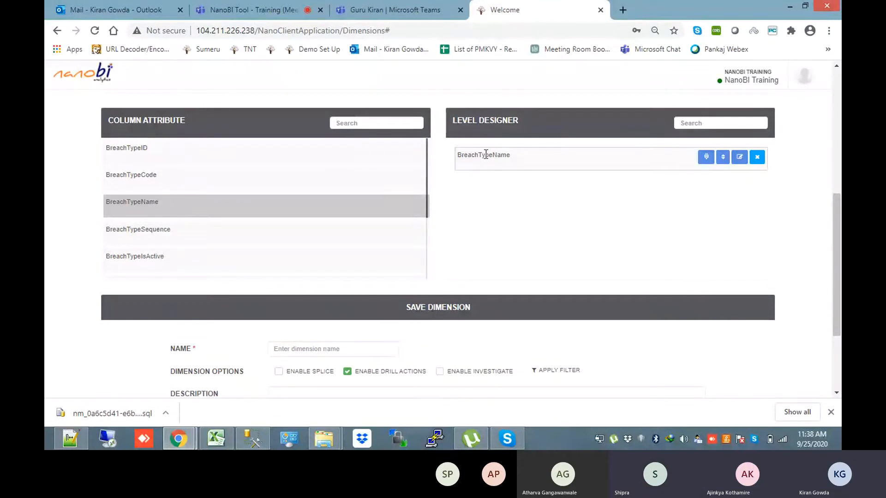
Rename the BreachTypeName level to 'Breach Type Name'
click(739, 157)
scroll(344, 274, down, 4)
drag(363, 268, 348, 268)
key(BackSpace)
click(414, 271)
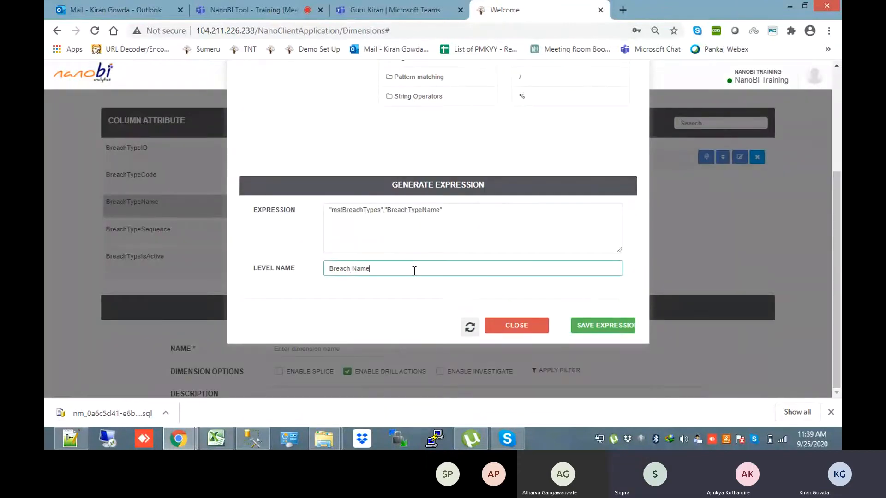
click(354, 268)
text(Type)
click(598, 328)
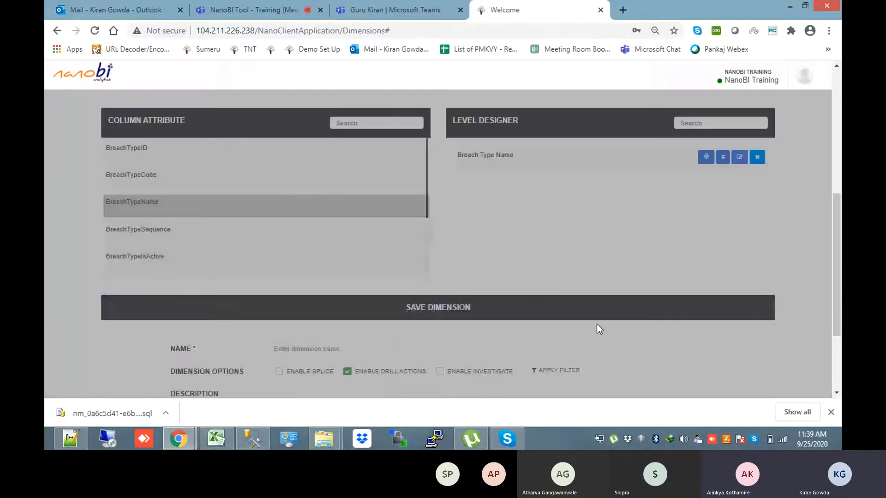
Name the dimension 'Breach Type' and save it
scroll(597, 328, down, 3)
click(349, 225)
text(Breah Type)
click(287, 225)
text(c)
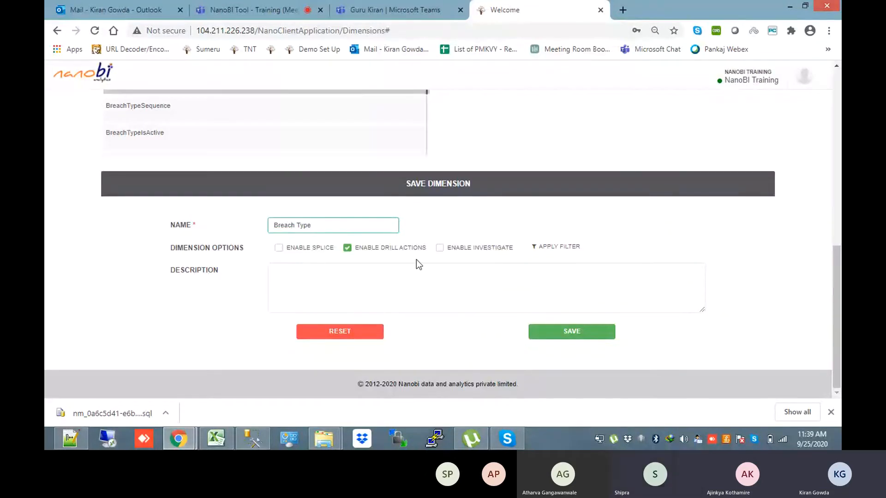
click(570, 338)
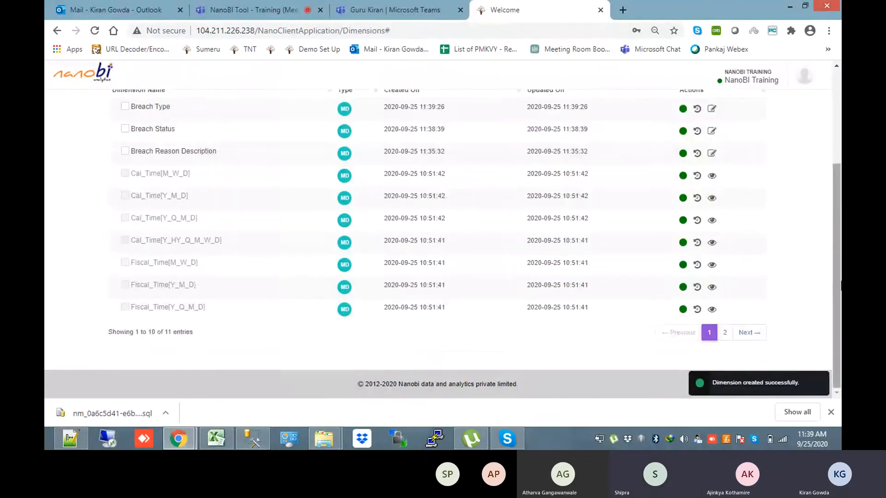
Duplicate the NanoBI browser tab
drag(836, 282, 836, 197)
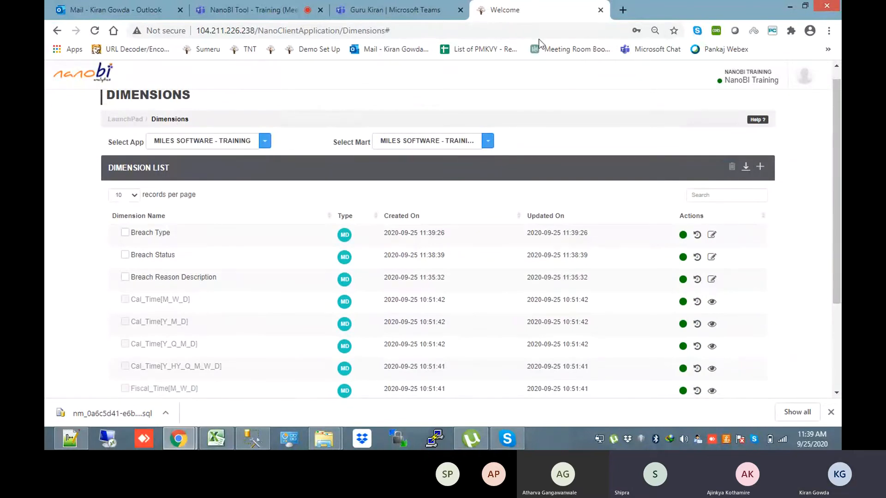
right_click(540, 5)
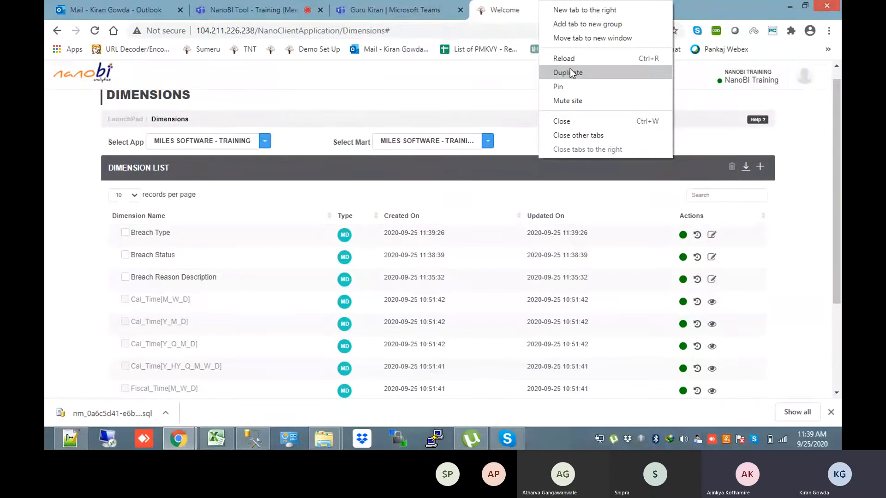
click(570, 72)
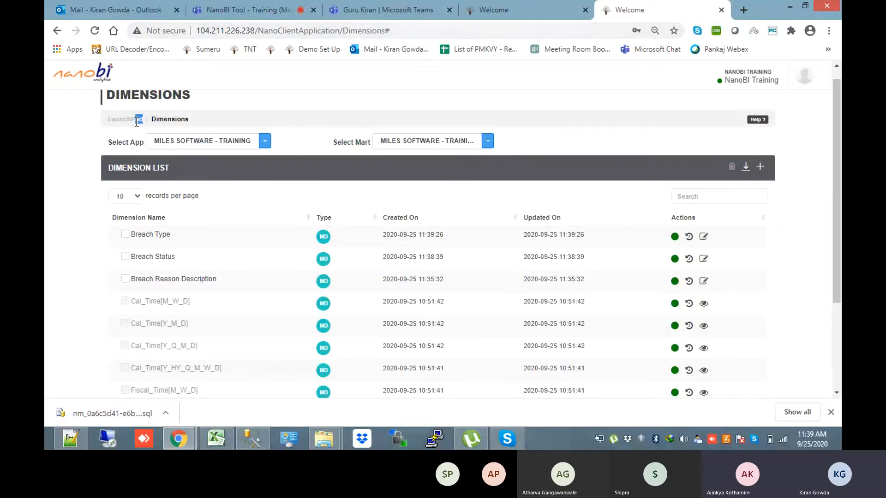
Show the Breach Fact Mart diagram via Nanomarts in the new tab, then return to the Dimensions list
click(137, 119)
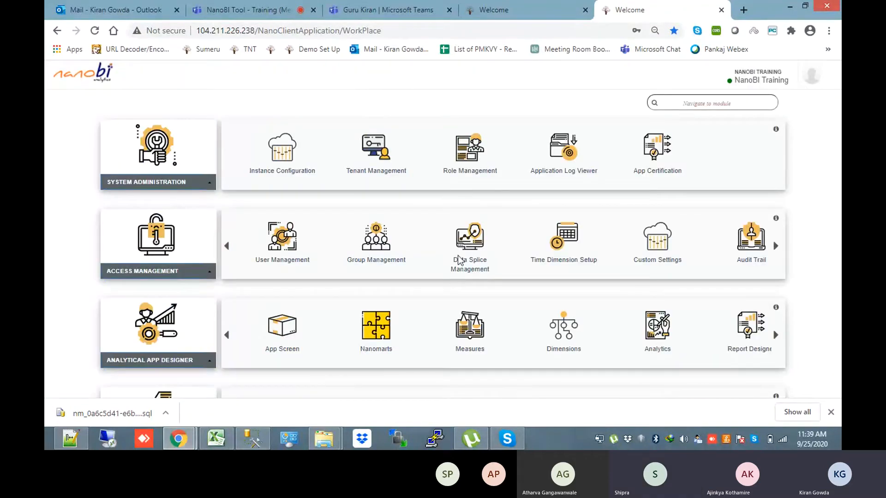
click(372, 323)
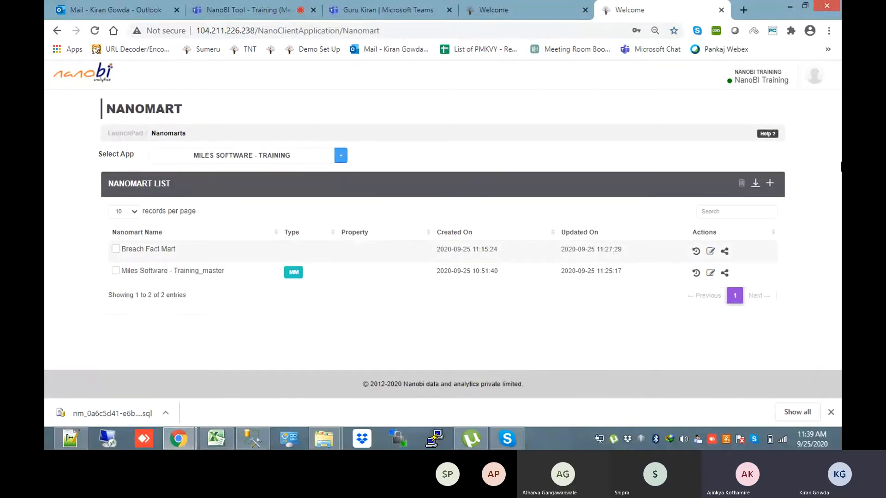
drag(840, 163, 839, 176)
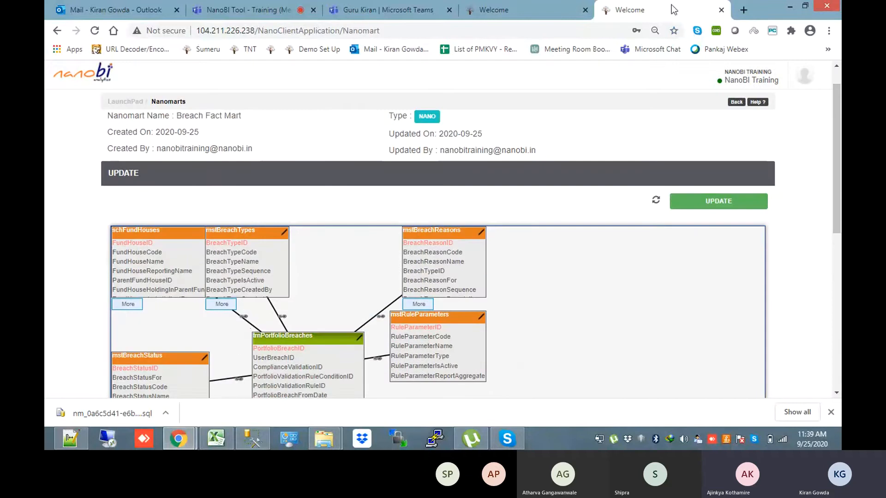
click(502, 6)
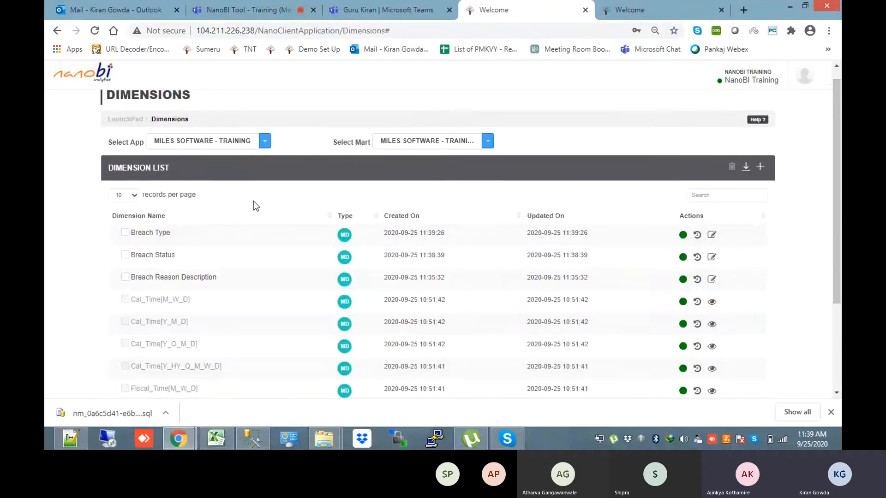
Start a new dimension on schFundHouses with levels FundHouseName, FundHouseCode and FundHouseID
click(760, 167)
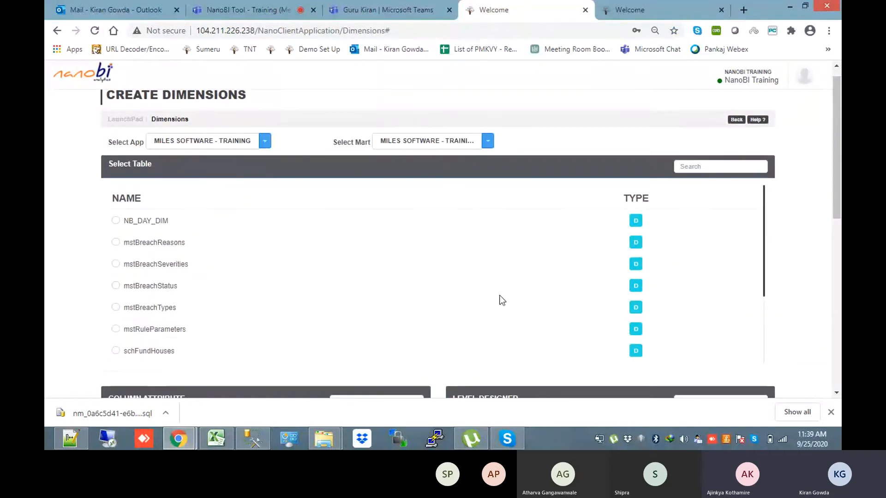
text(fu)
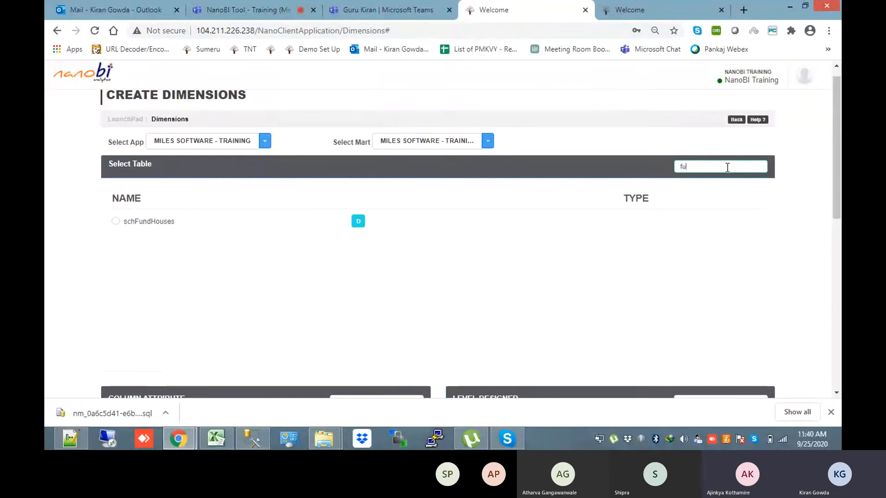
click(116, 221)
scroll(115, 220, down, 3)
scroll(114, 220, down, 2)
drag(427, 160, 429, 131)
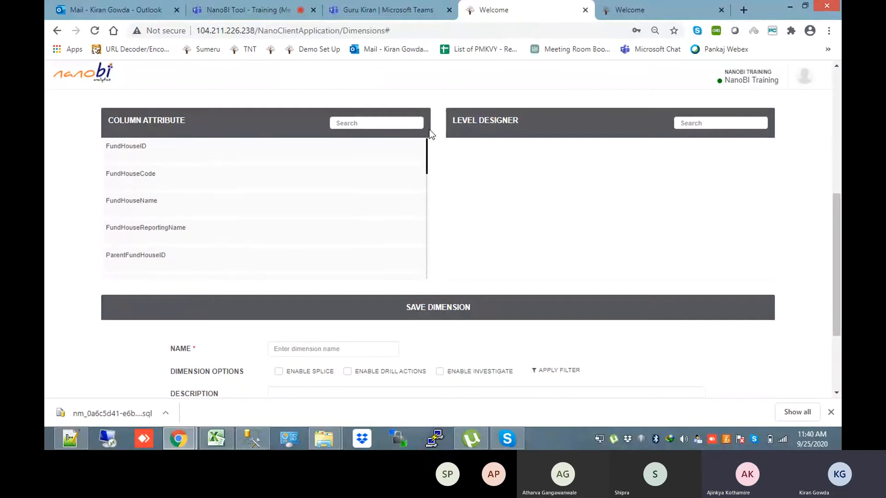
click(192, 204)
click(170, 182)
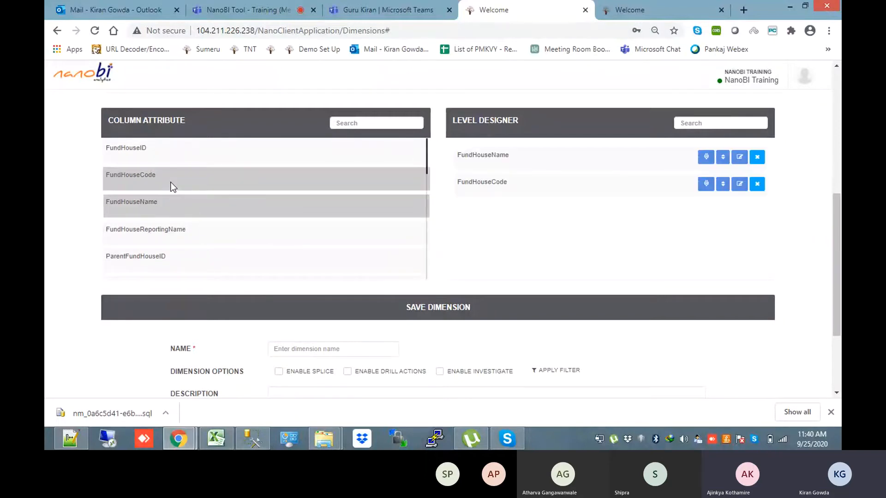
click(155, 151)
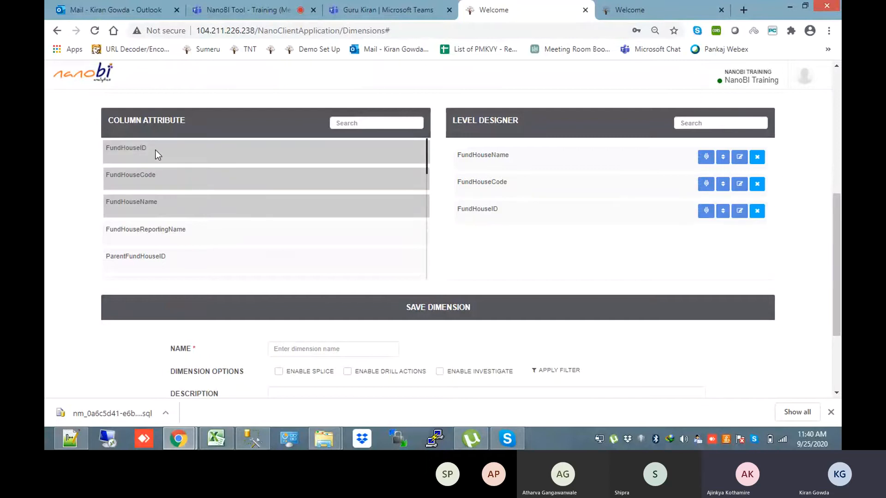
Name the dimension 'Fund House', enable drill actions, and save it
drag(837, 233, 838, 273)
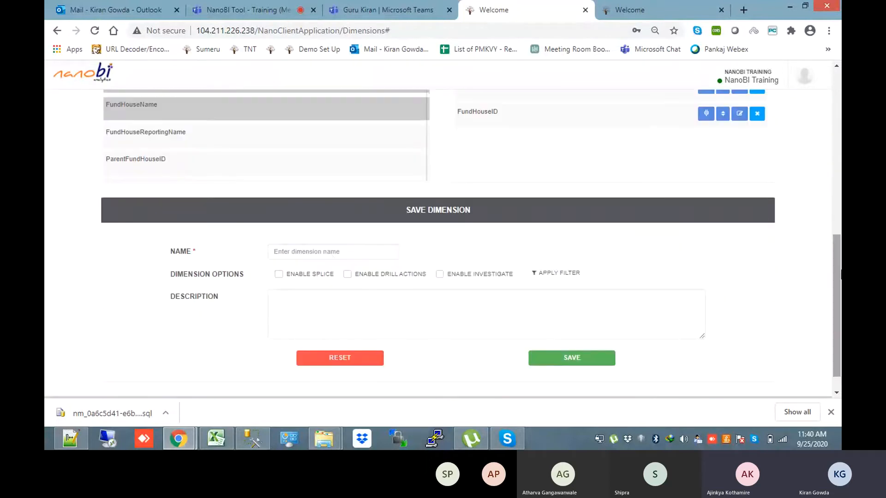
click(305, 253)
text(Fund House)
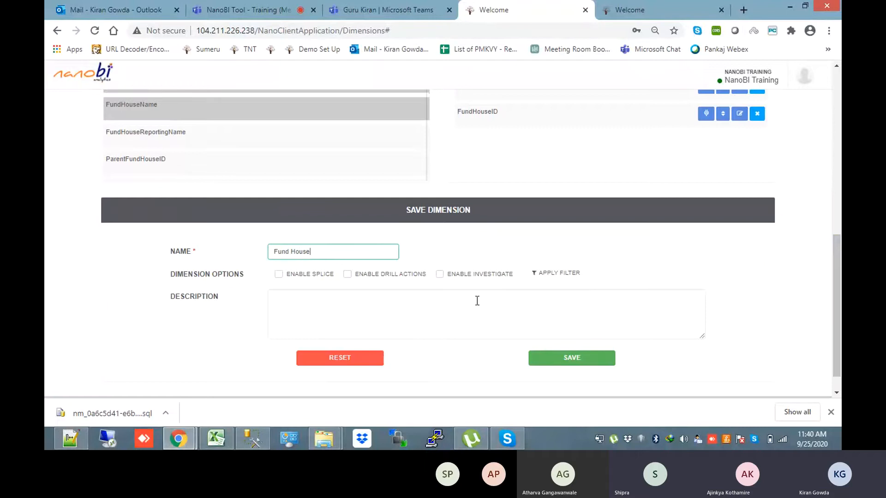
click(348, 275)
click(572, 358)
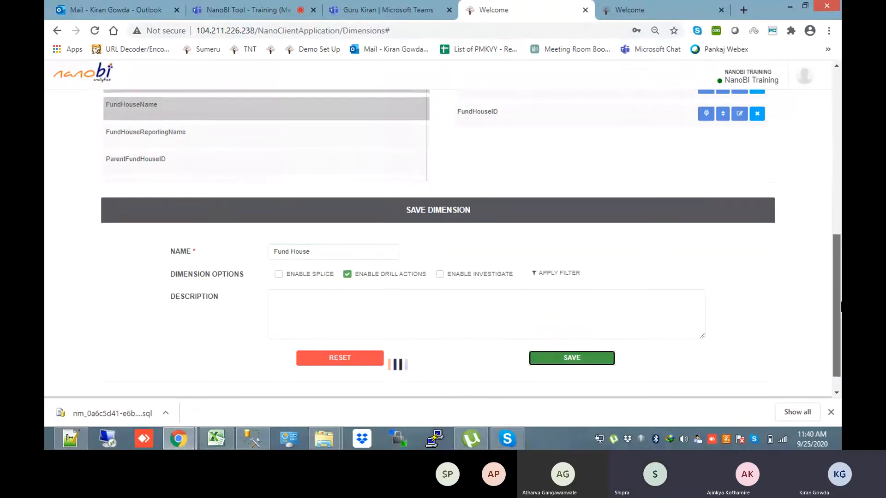
Check the Breach Fact Mart diagram, then go back to the dimension list
drag(837, 307, 838, 234)
click(643, 5)
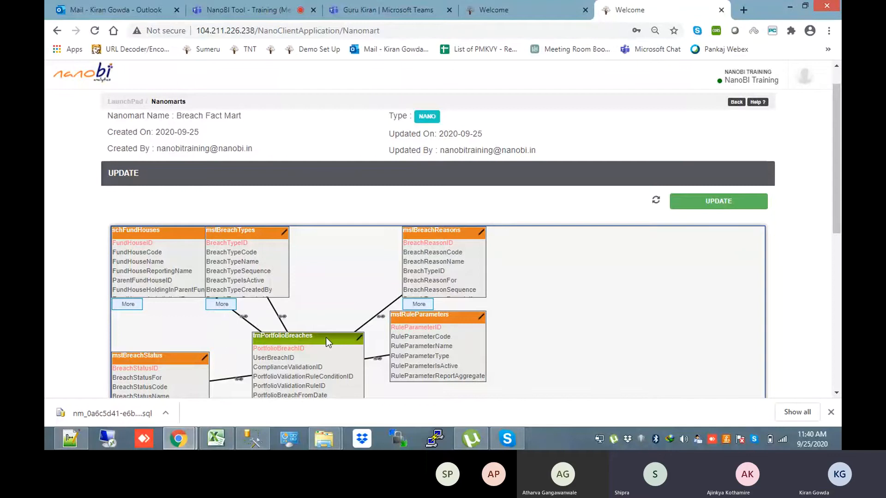
click(567, 6)
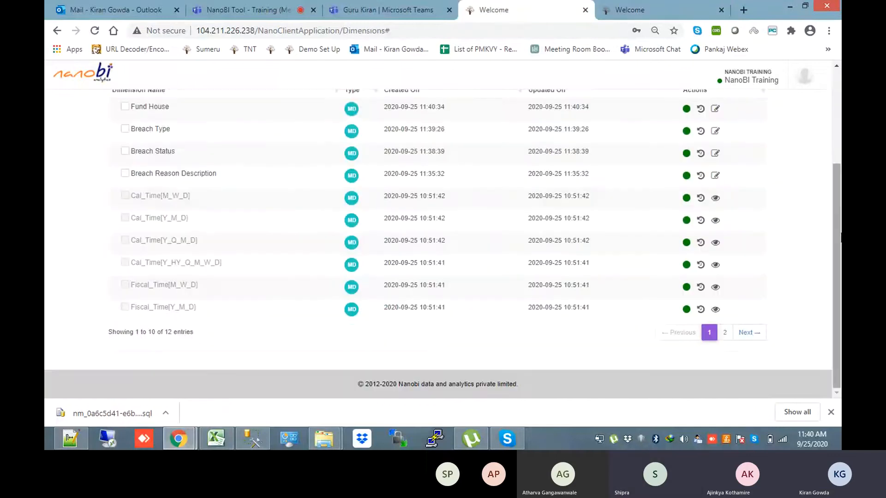
Start a new dimension on mstRuleParameters with RuleParameterType as its only level
scroll(826, 181, up, 3)
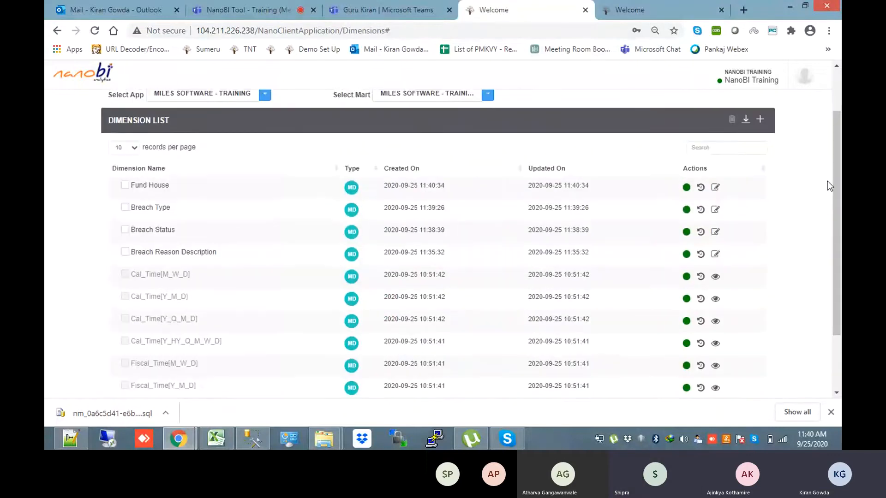
click(760, 119)
double_click(683, 118)
text(rule)
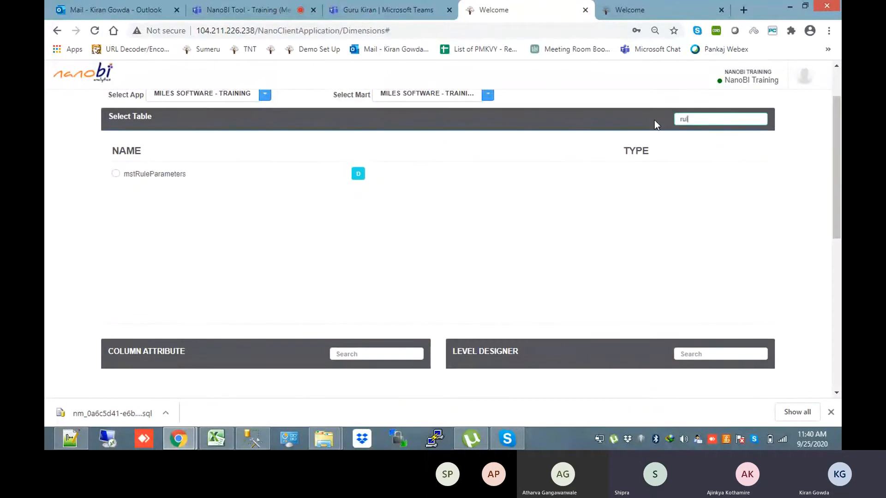
click(115, 174)
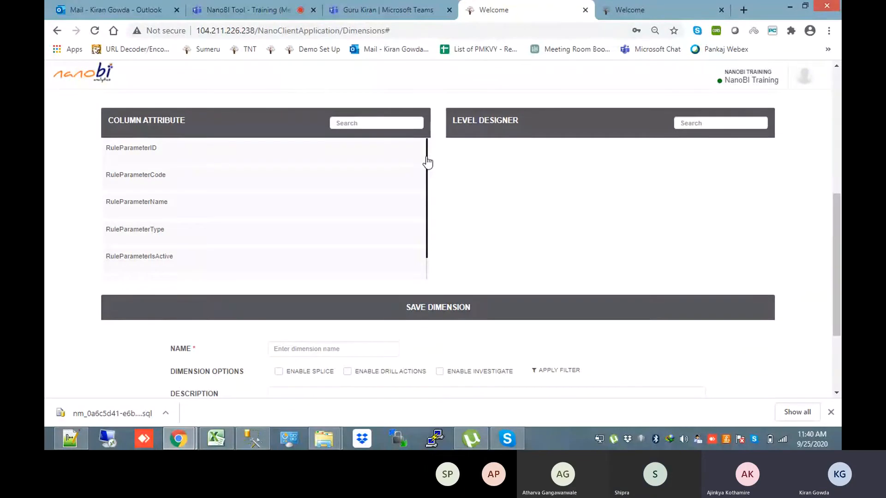
click(278, 209)
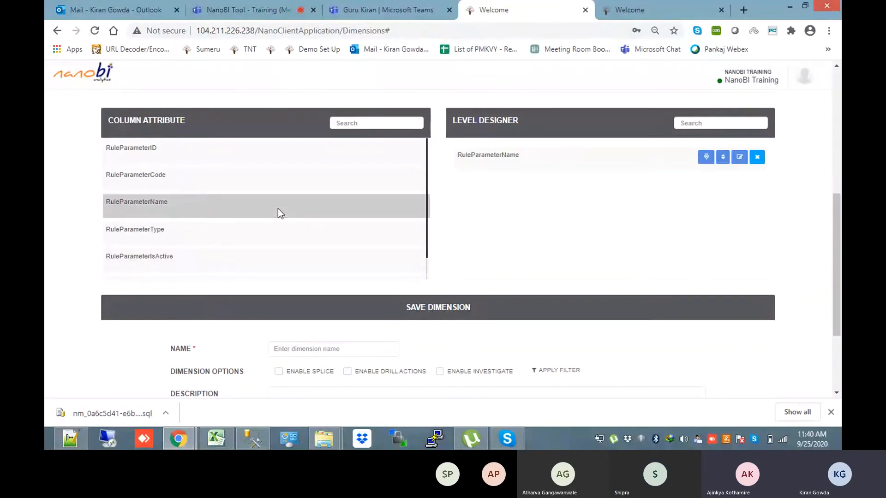
click(756, 157)
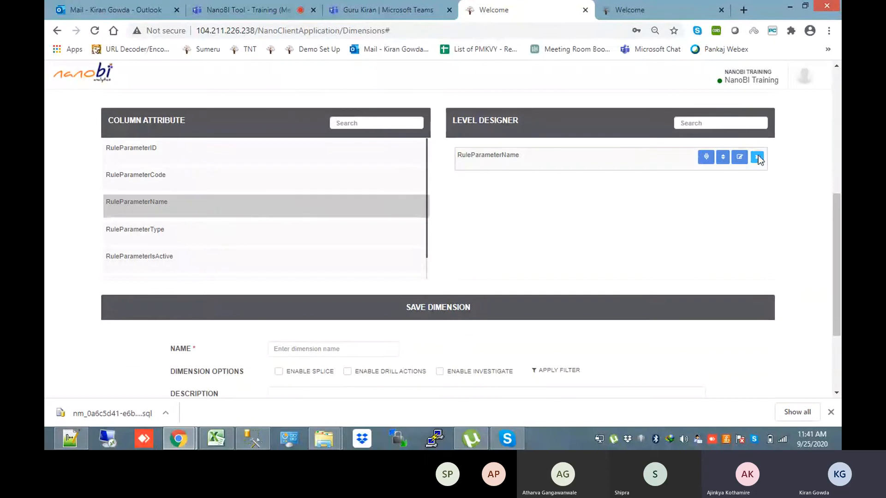
click(331, 234)
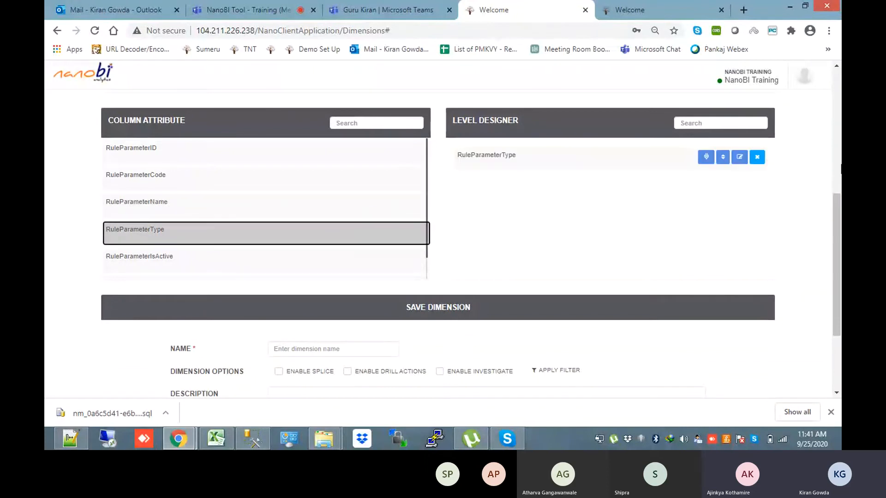
Name the dimension 'Rule Parameter Type', enable drill actions, and save it
scroll(837, 248, down, 1)
click(335, 287)
text(Rule Par)
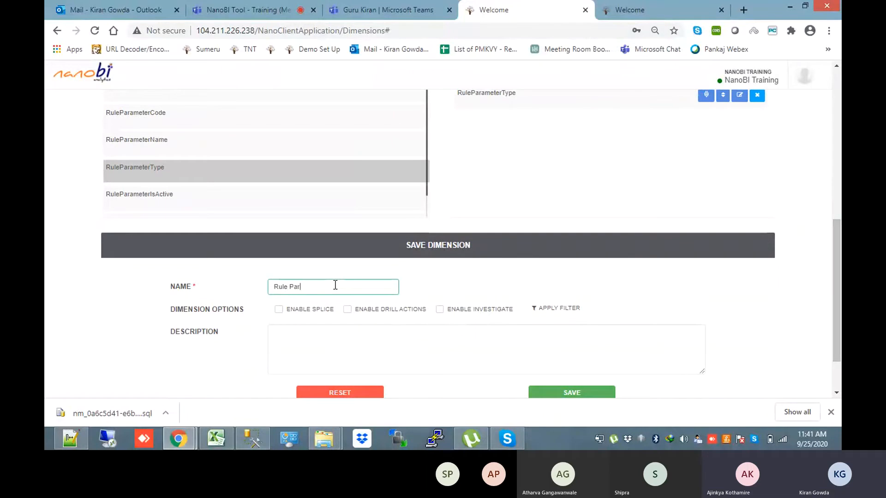
text(ameter Type)
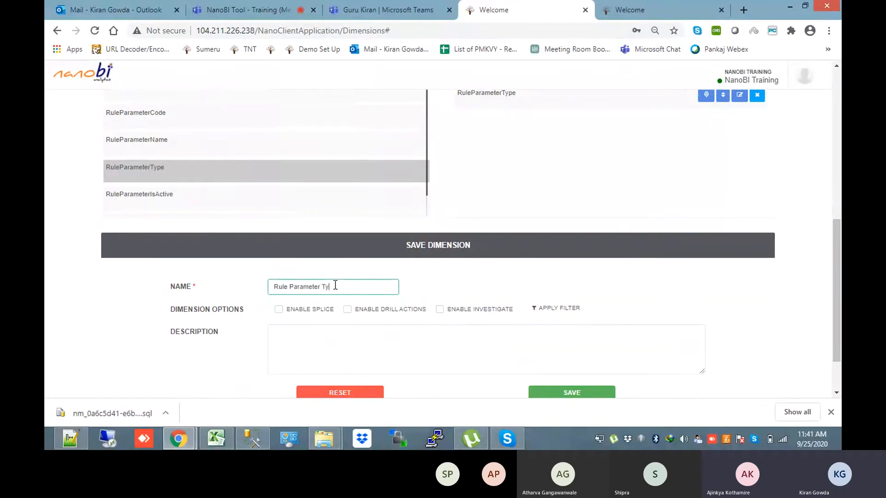
click(347, 310)
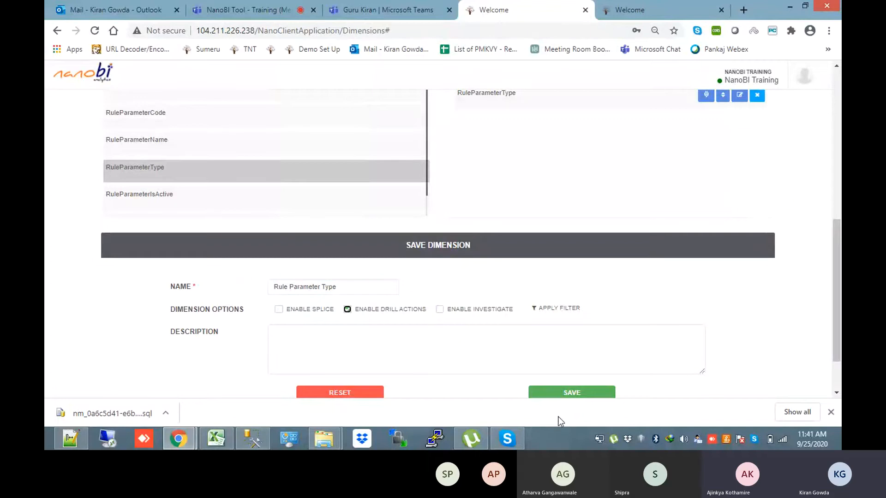
click(560, 397)
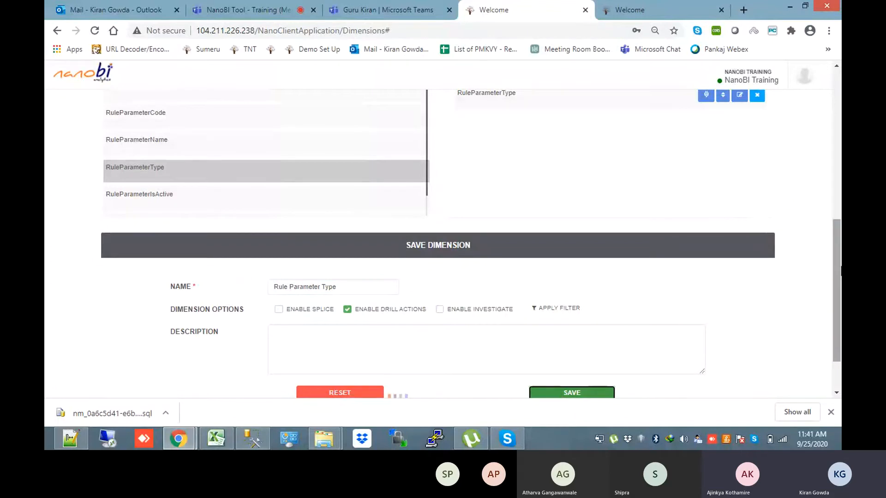
drag(840, 267, 839, 220)
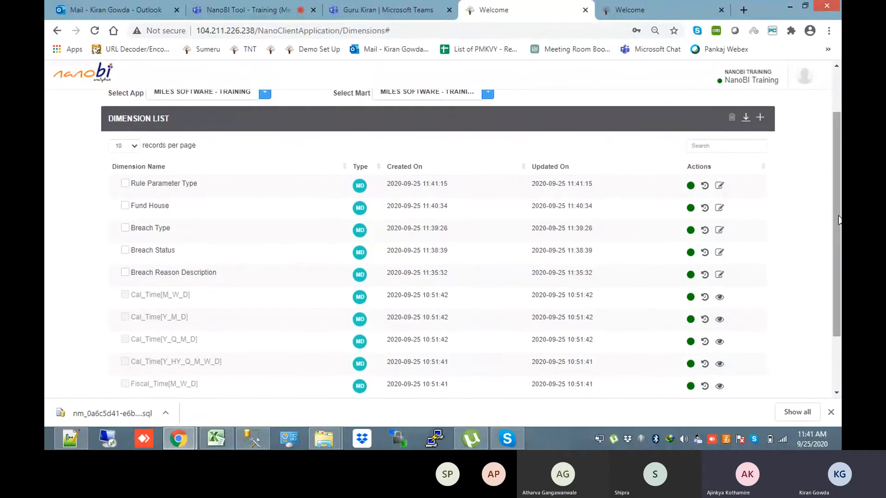
drag(839, 220, 836, 173)
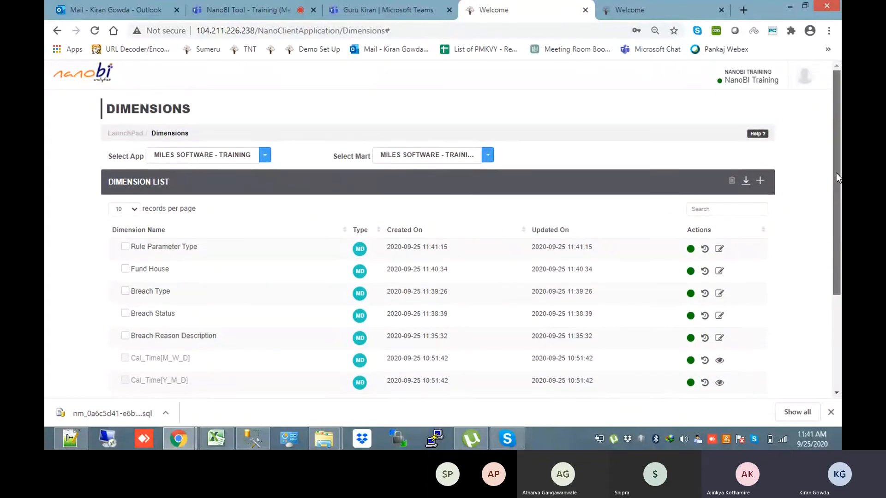
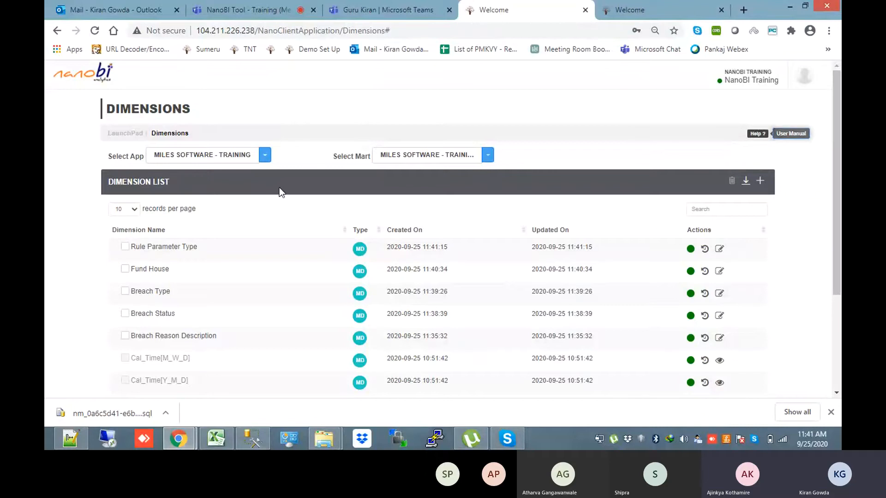
From the LaunchPad, open Measures, select Breach Fact Mart, and start a new measure
click(124, 133)
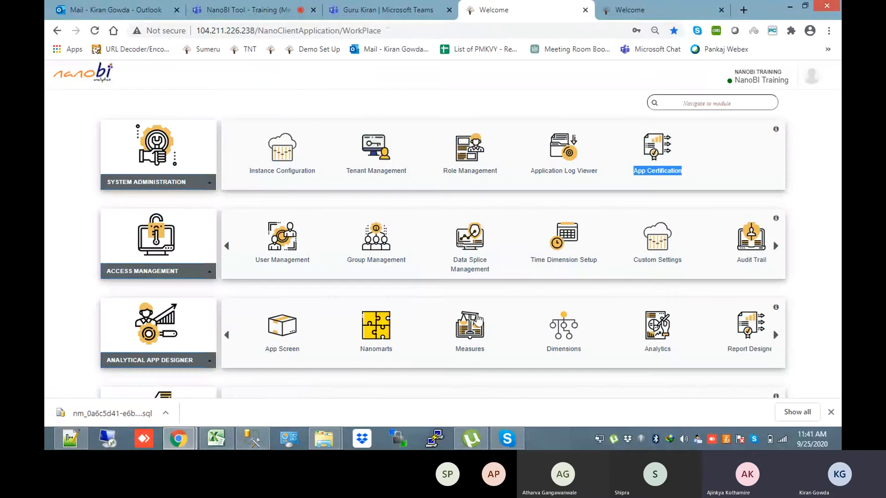
click(479, 324)
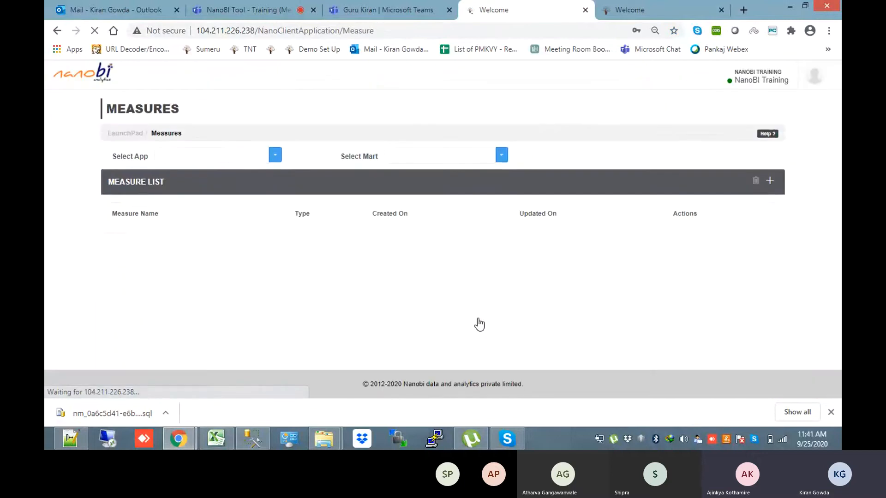
click(464, 156)
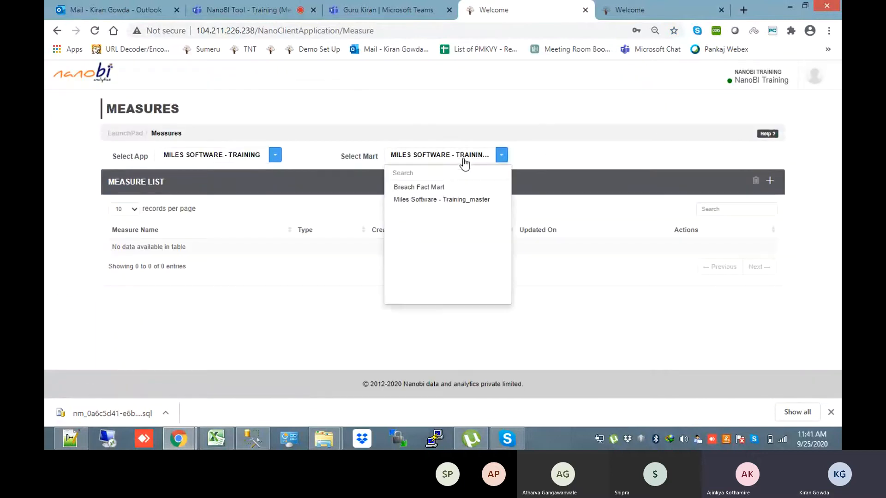
click(439, 187)
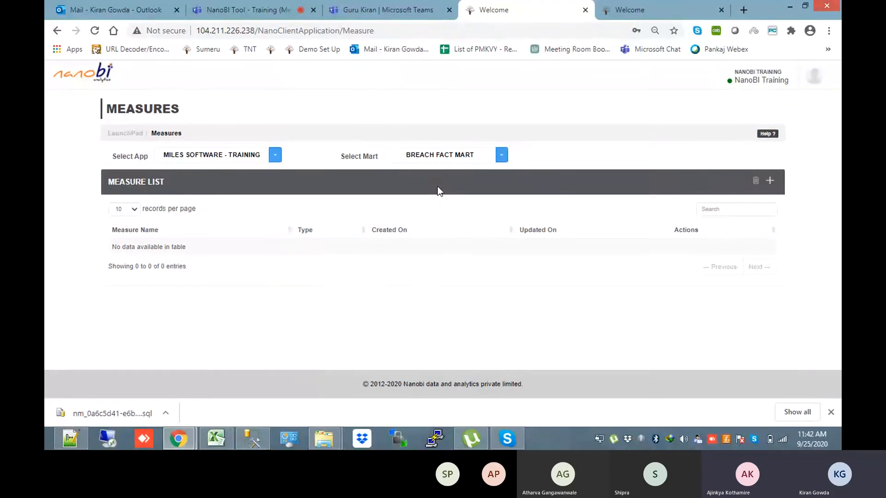
click(770, 182)
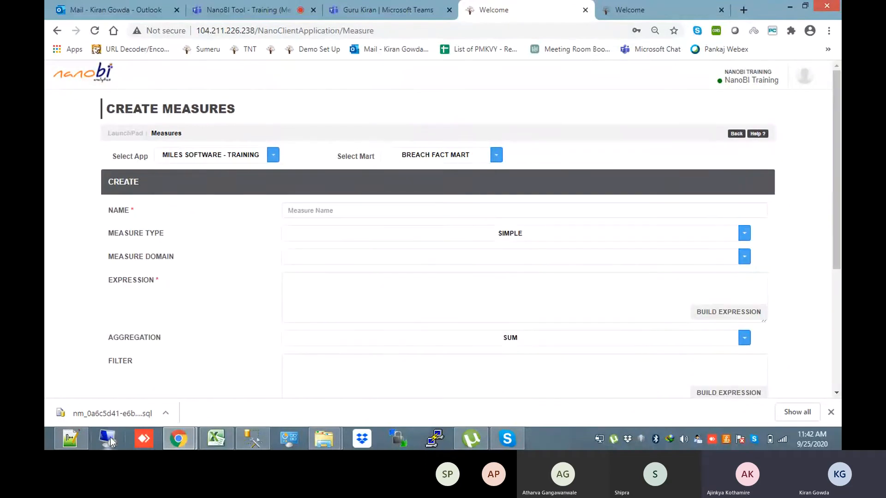
Review the trnPortfolioBreaches columns in Fact Script.sql and pick out UserBreachID
click(83, 441)
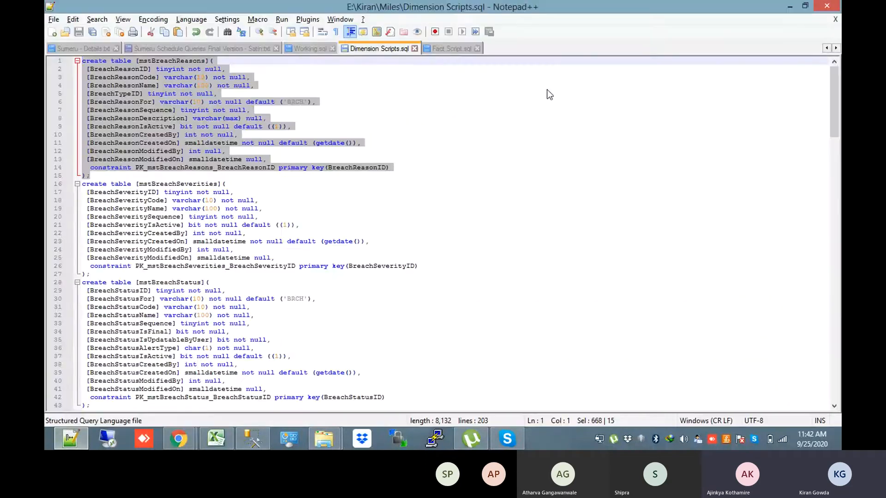
click(442, 51)
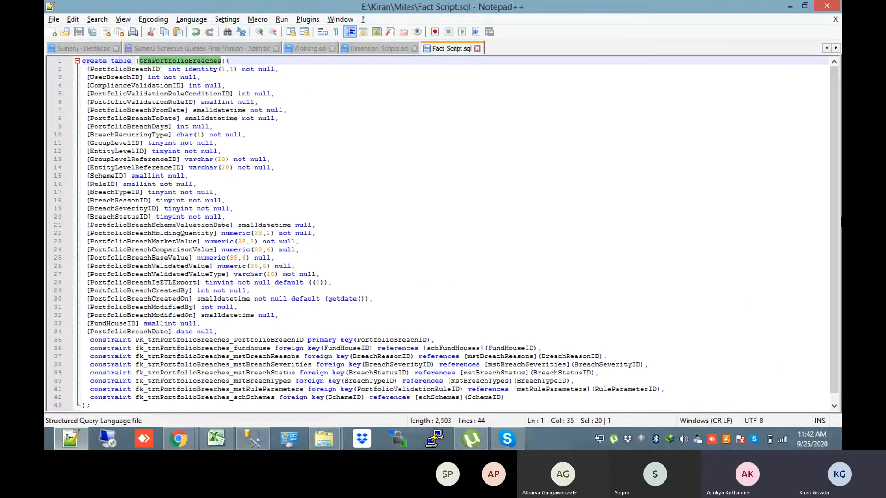
drag(232, 333, 45, 29)
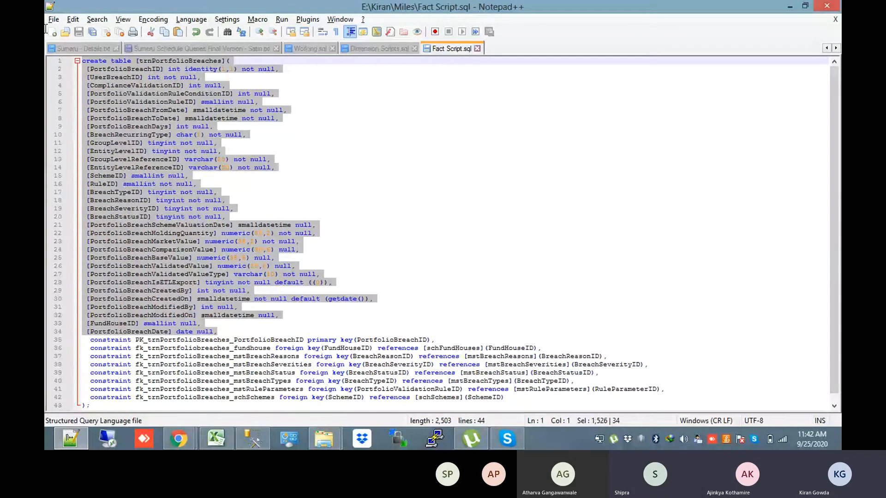
key(shift+Down)
click(296, 267)
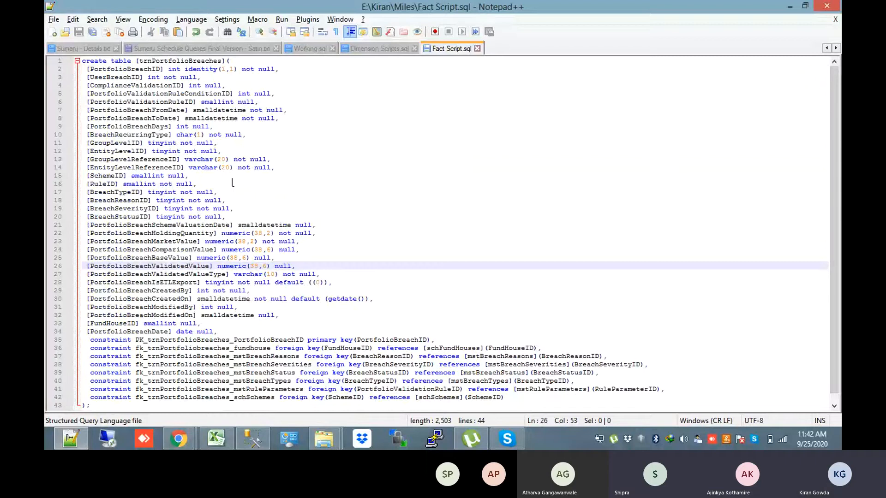
double_click(156, 243)
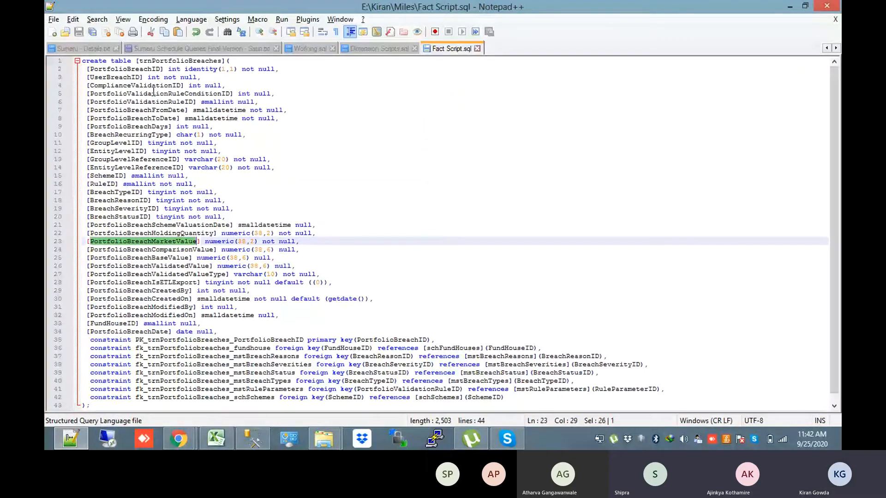
double_click(130, 77)
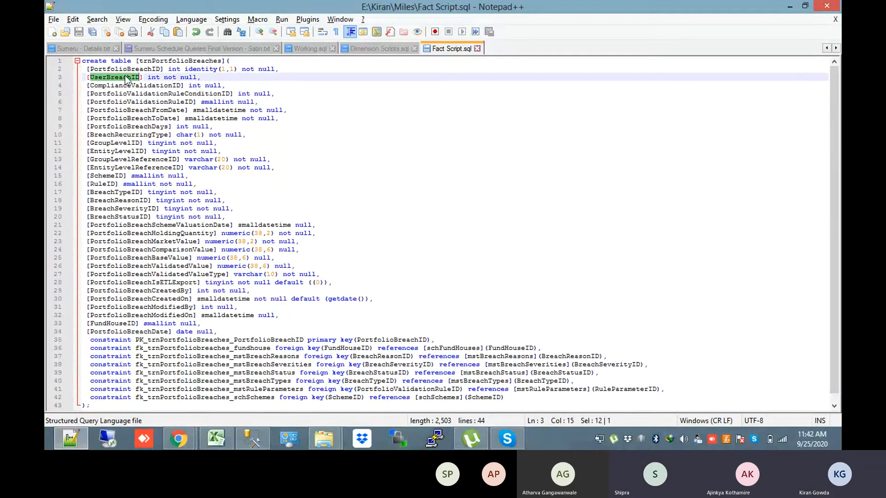
key(alt+Tab)
Name the measure 'No of Users Breached' and leave its measure type as SIMPLE
click(362, 210)
text(No of)
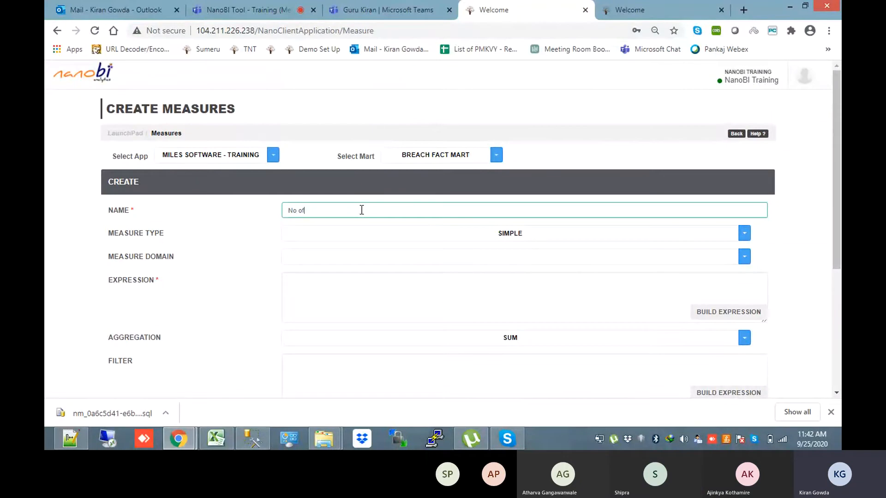
text( Users Breached)
key(alt+Tab)
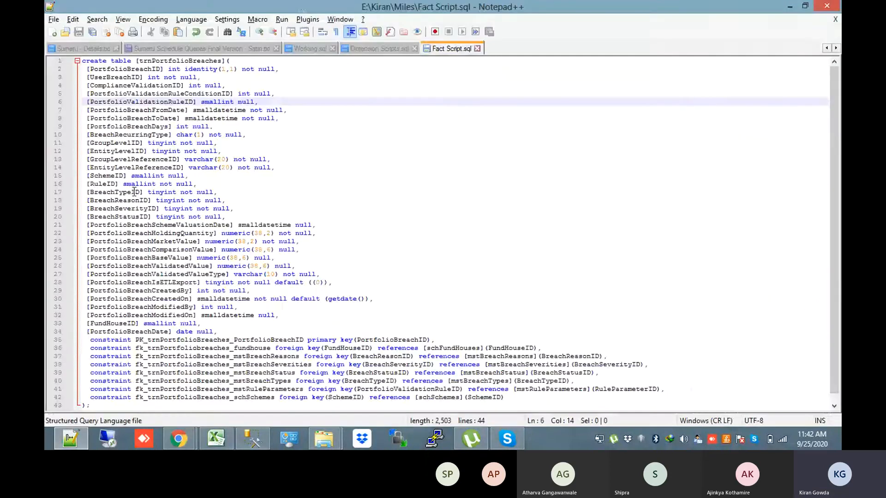
click(114, 81)
key(alt+Tab)
click(632, 238)
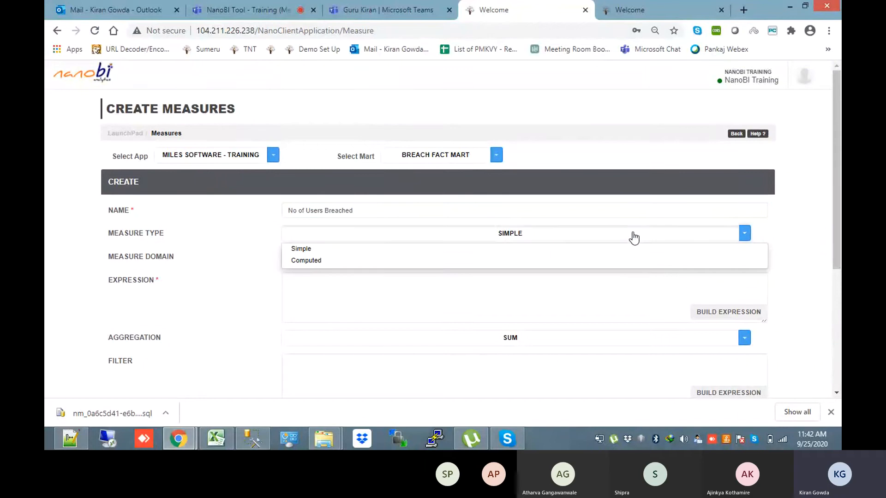
click(634, 238)
click(634, 237)
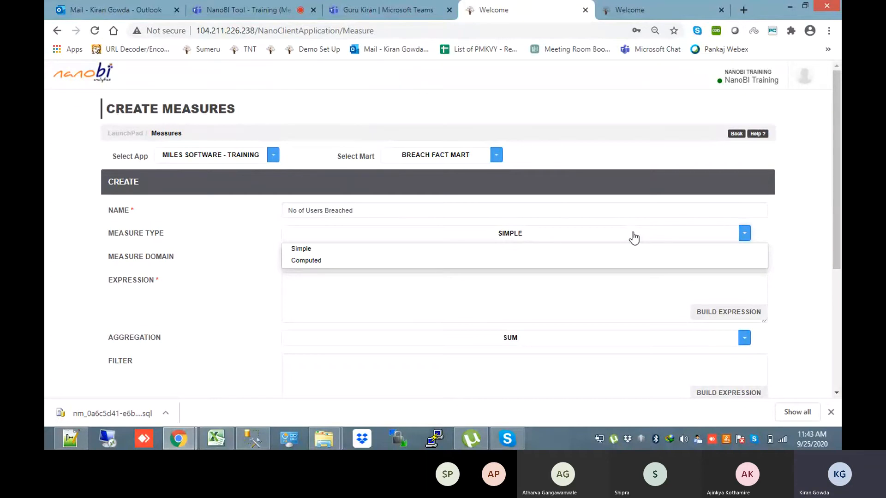
click(634, 238)
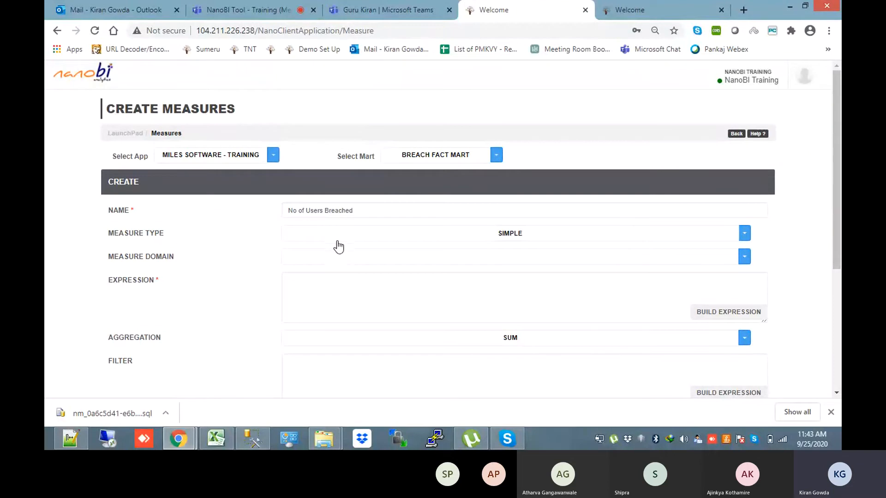
click(739, 316)
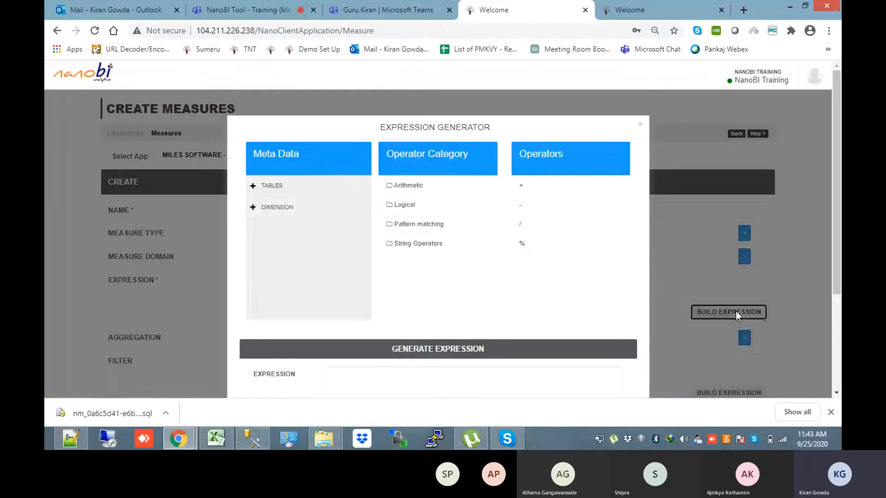
Build the expression ("trnPortfolioBreaches"."UserBreachID") from the Tables list and apply it
click(253, 208)
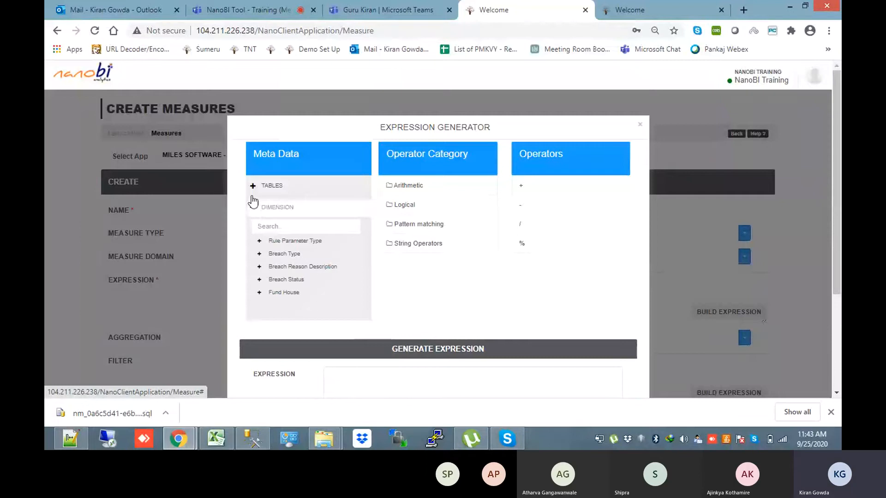
click(253, 199)
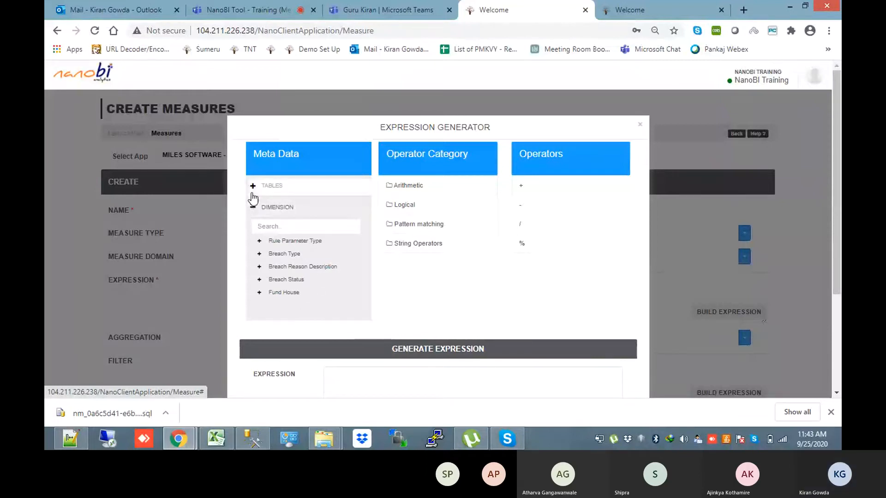
click(253, 193)
scroll(269, 258, down, 3)
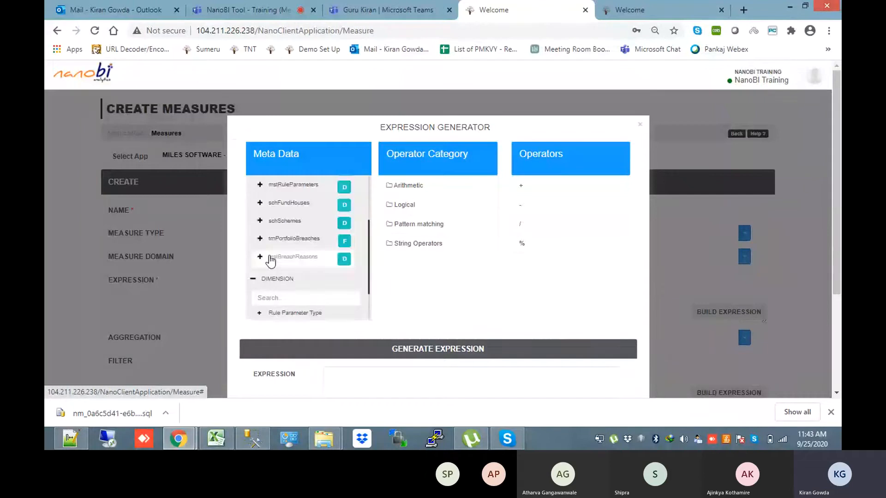
click(259, 242)
click(298, 272)
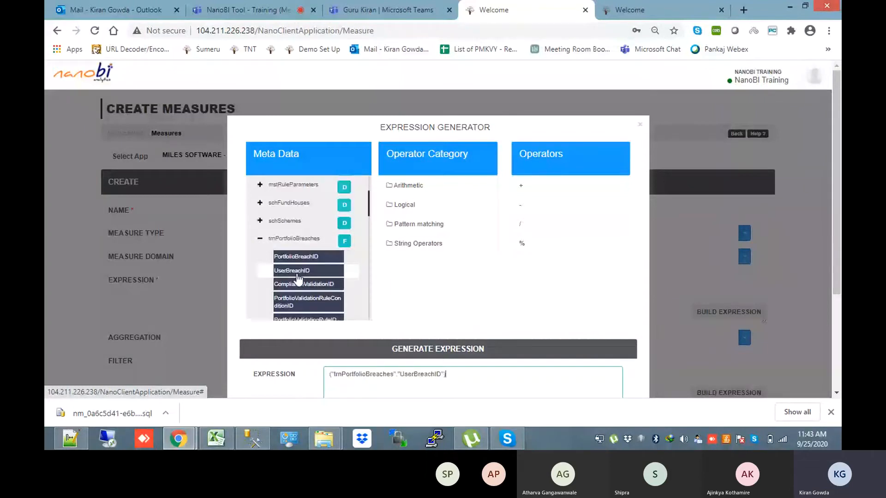
scroll(298, 279, down, 4)
click(605, 301)
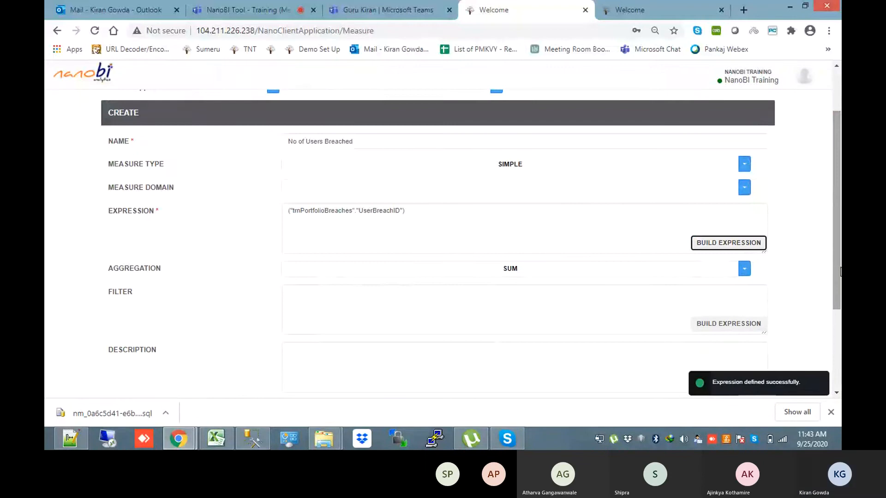
Change the aggregation to COUNT DISTINCT and save the No of Users Breached measure
key(alt+Tab)
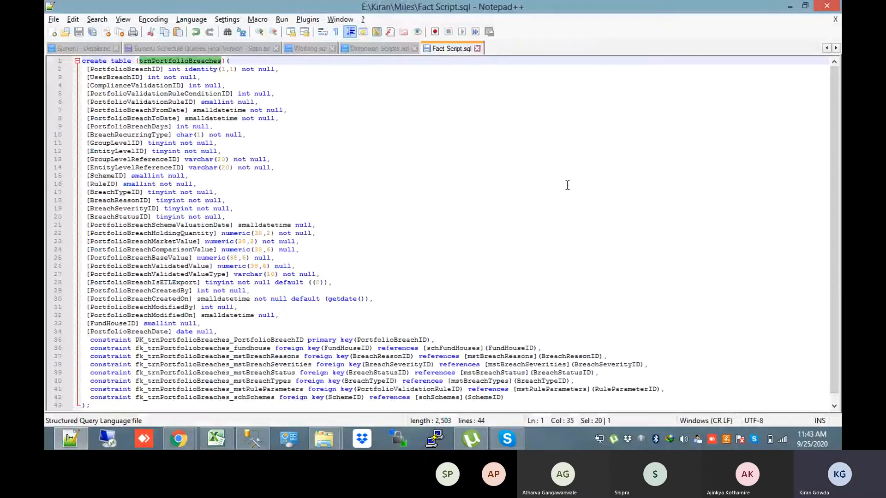
click(126, 78)
key(alt+Tab)
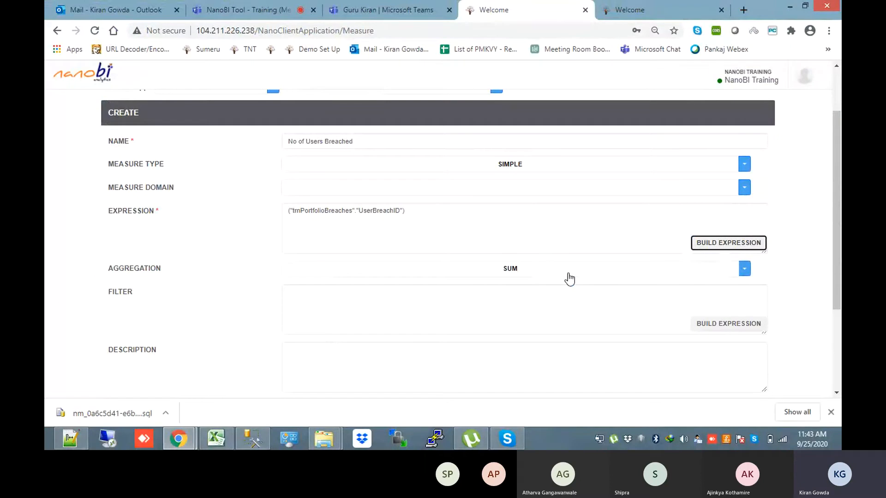
click(570, 279)
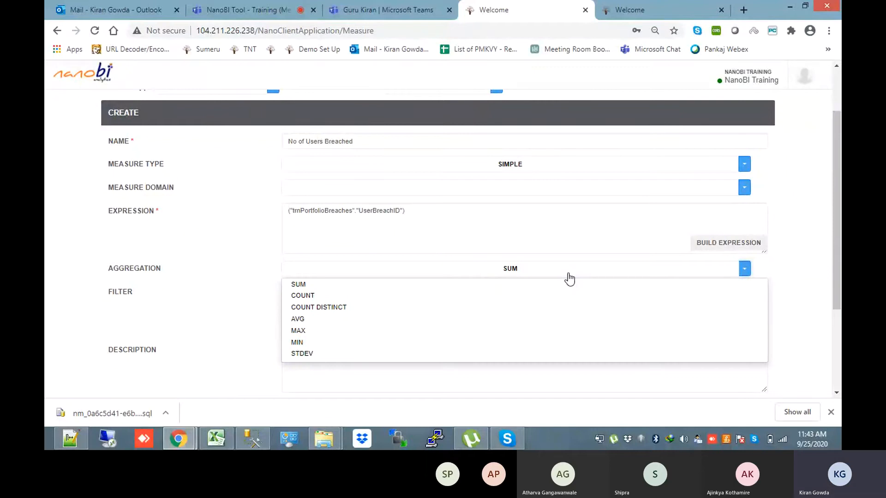
click(482, 295)
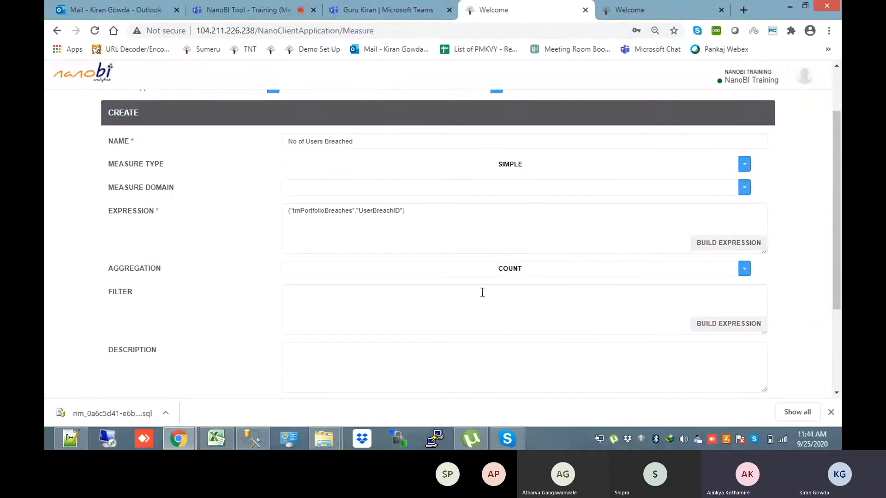
click(556, 272)
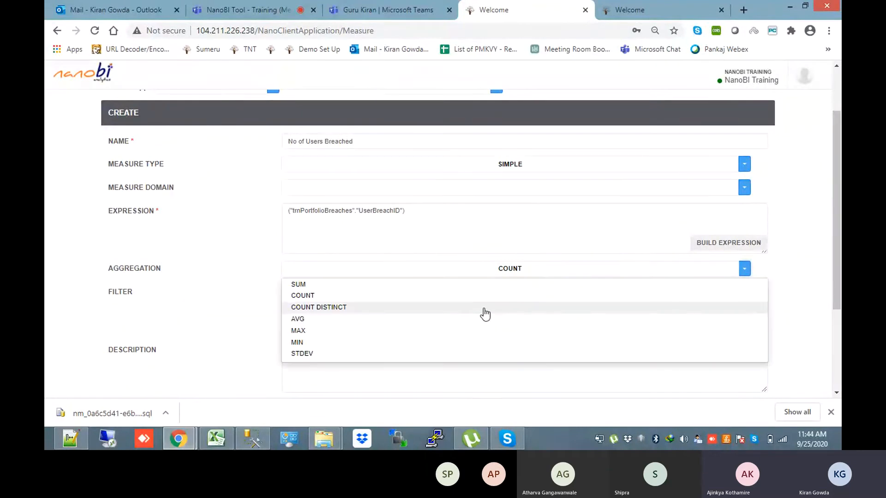
click(484, 308)
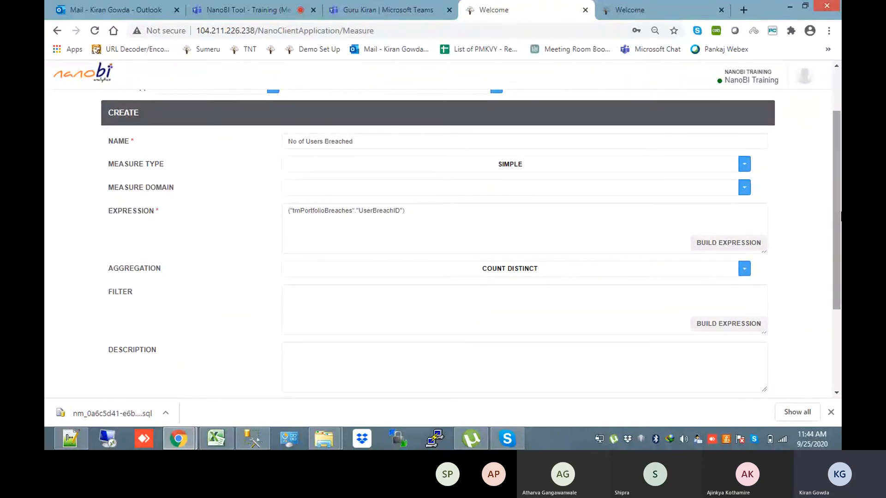
scroll(764, 303, down, 3)
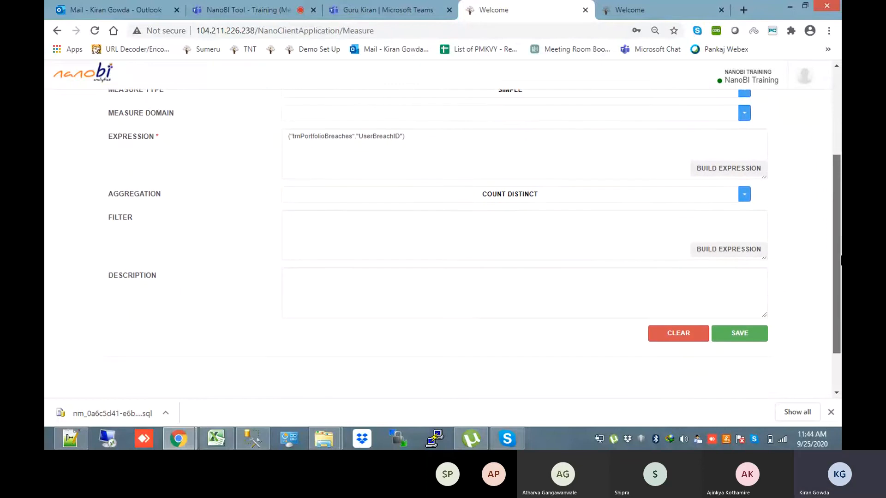
click(726, 336)
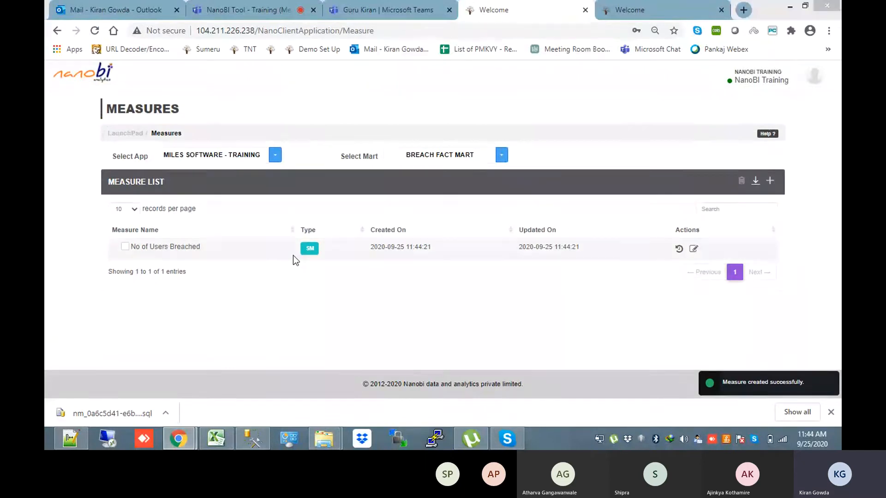
Look through the fact script's columns and pick out PortfolioBreachDays
key(alt+Tab)
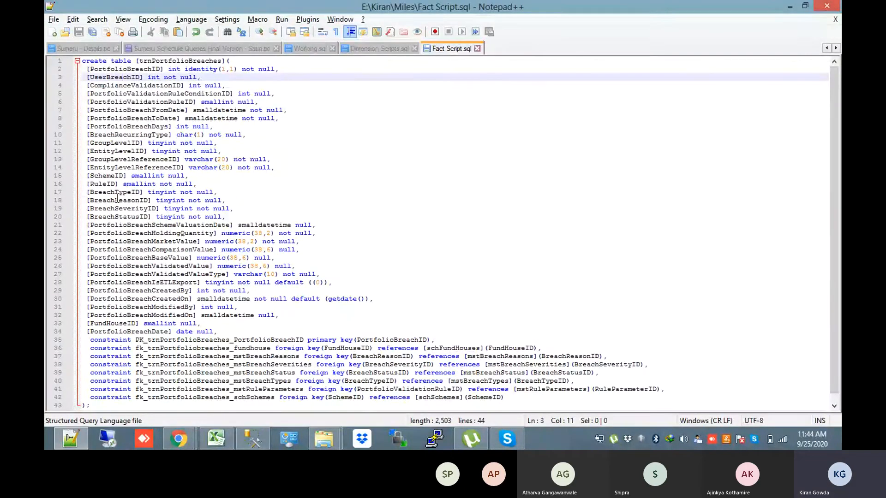
click(113, 86)
click(112, 99)
double_click(112, 101)
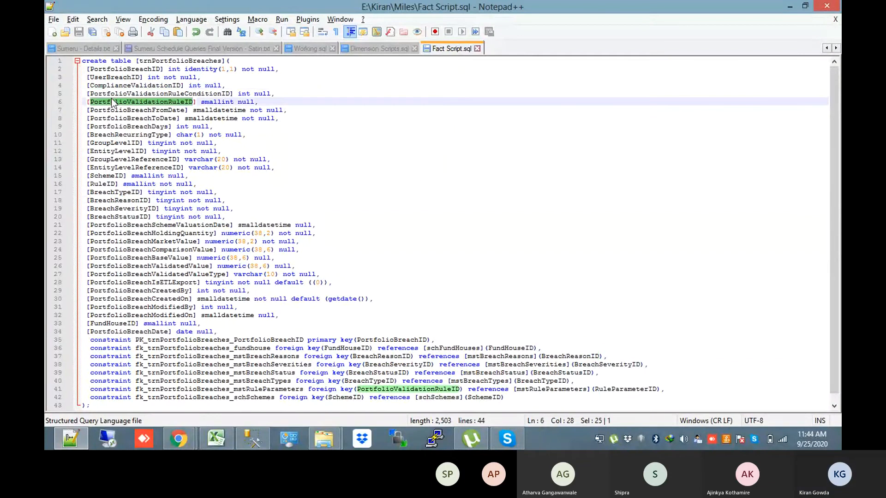
double_click(116, 118)
double_click(119, 134)
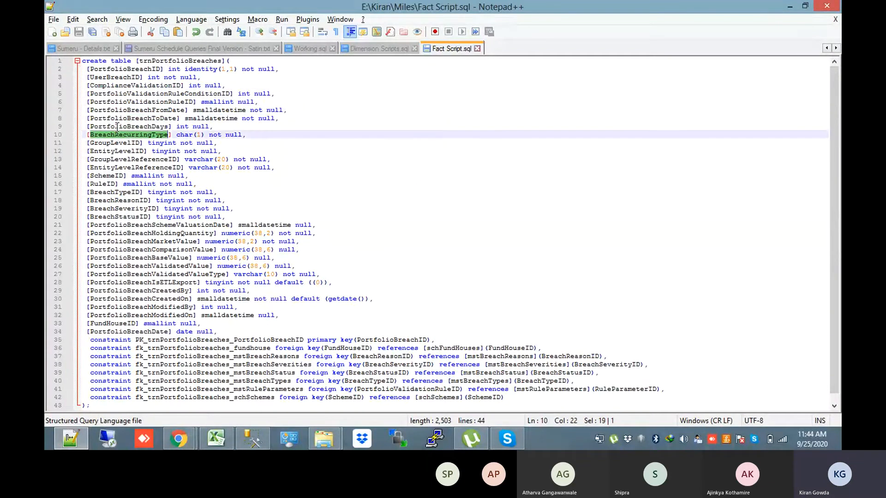
double_click(118, 127)
double_click(119, 127)
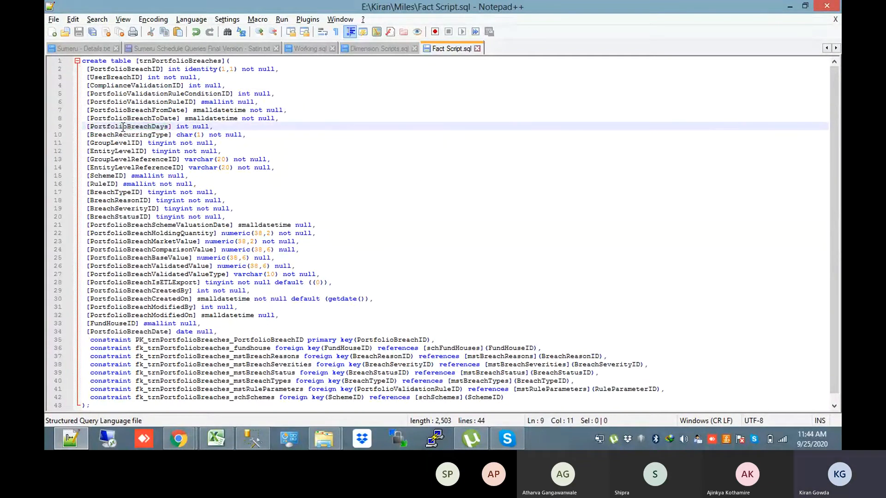
key(alt+Tab)
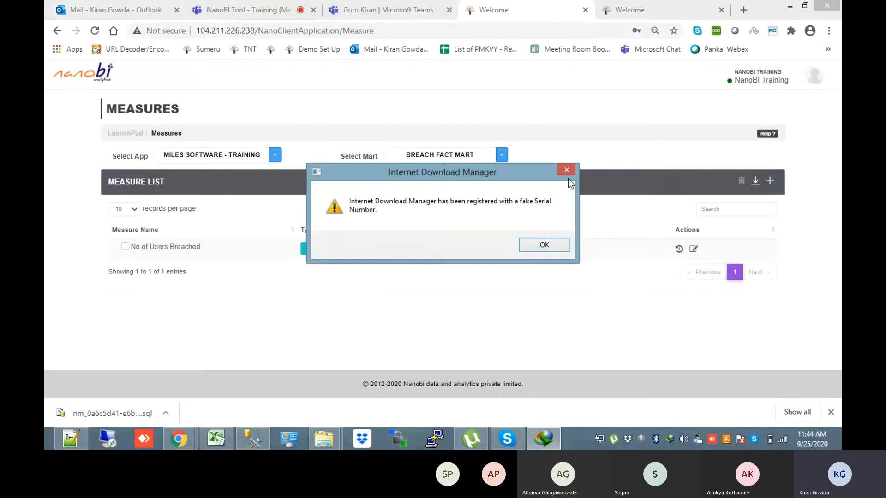
Dismiss the download warning and start a new measure named 'No of Breach Days'
click(566, 171)
click(769, 181)
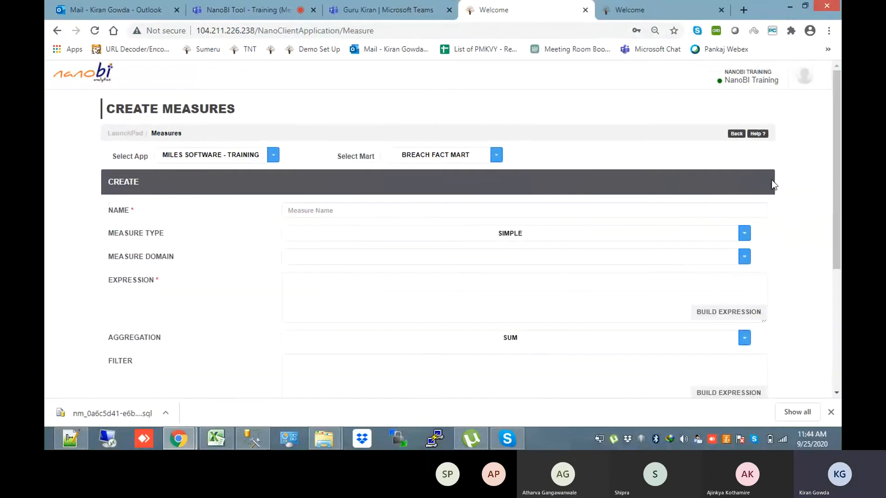
click(405, 206)
text(No )
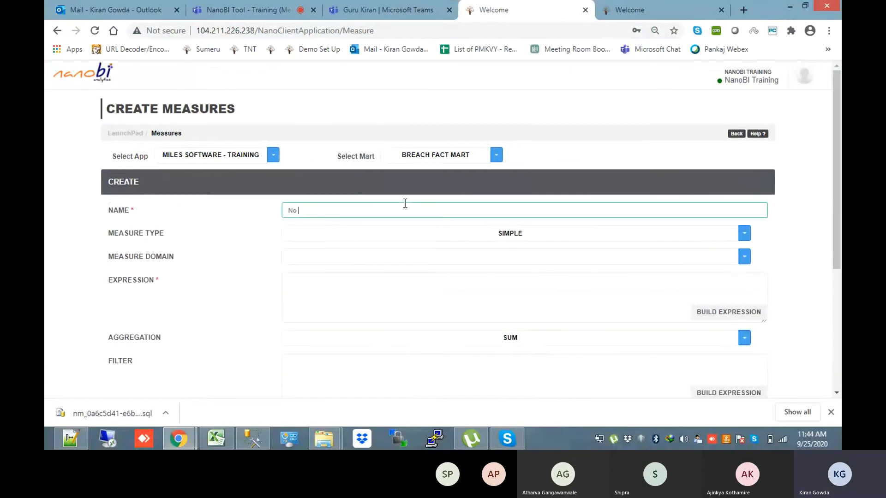
text(of Breach Days)
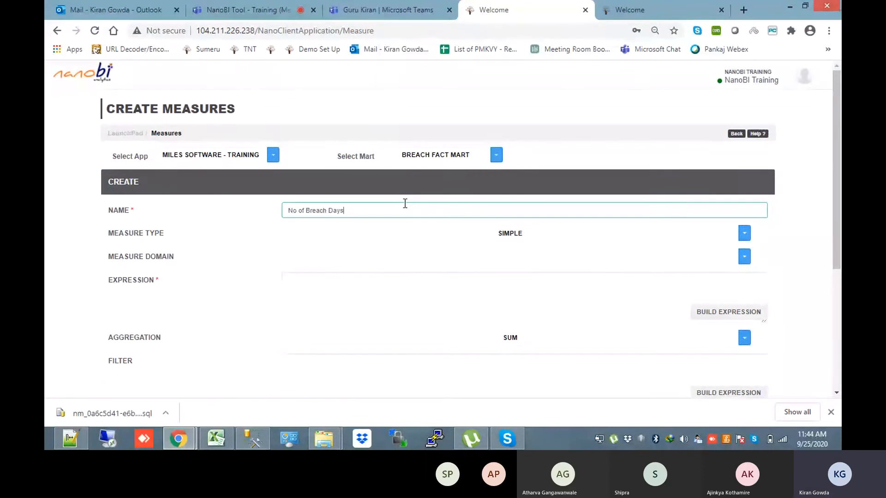
click(726, 315)
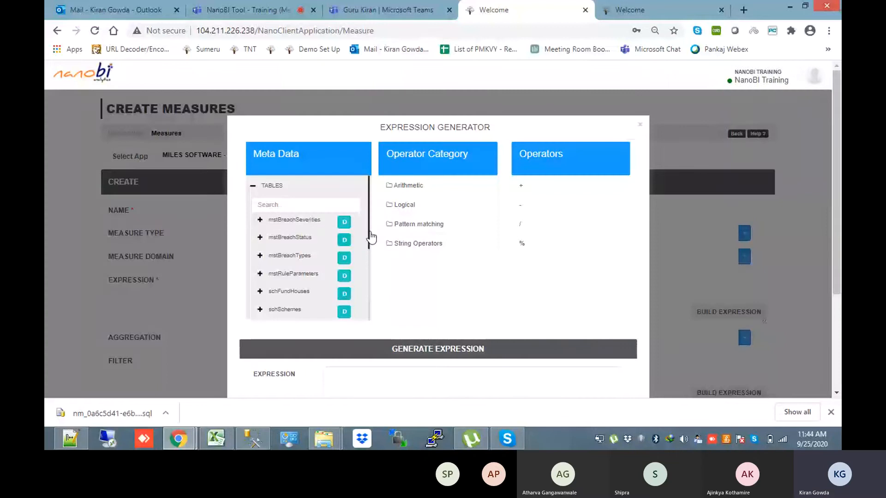
Set the measure's expression to trnPortfolioBreaches.PortfolioBreachDays
drag(370, 238, 368, 279)
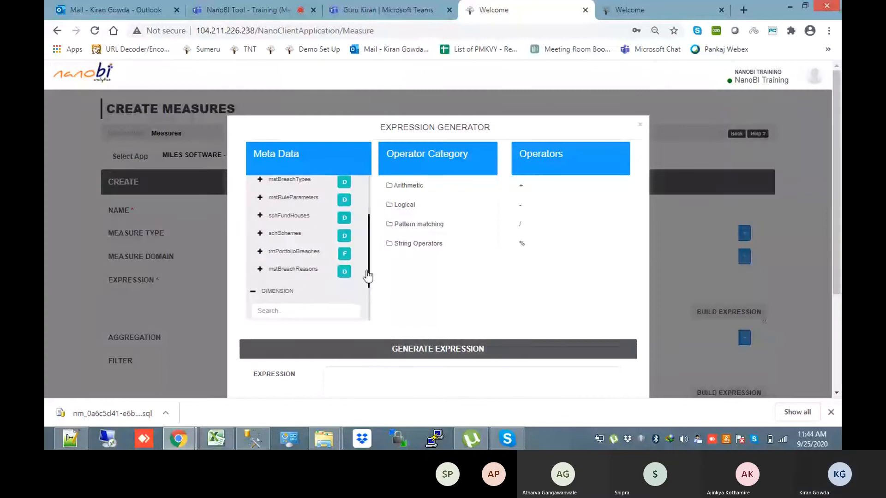
click(259, 253)
drag(370, 192, 367, 229)
double_click(317, 278)
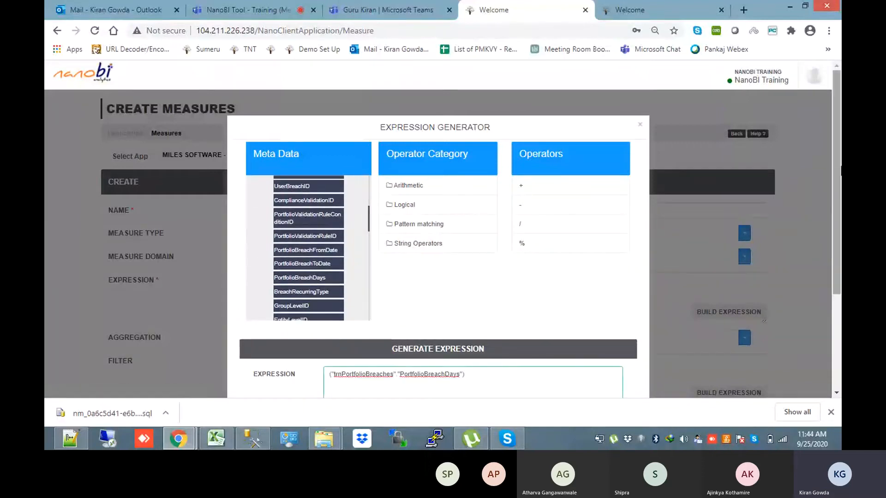
scroll(586, 332, down, 3)
click(590, 326)
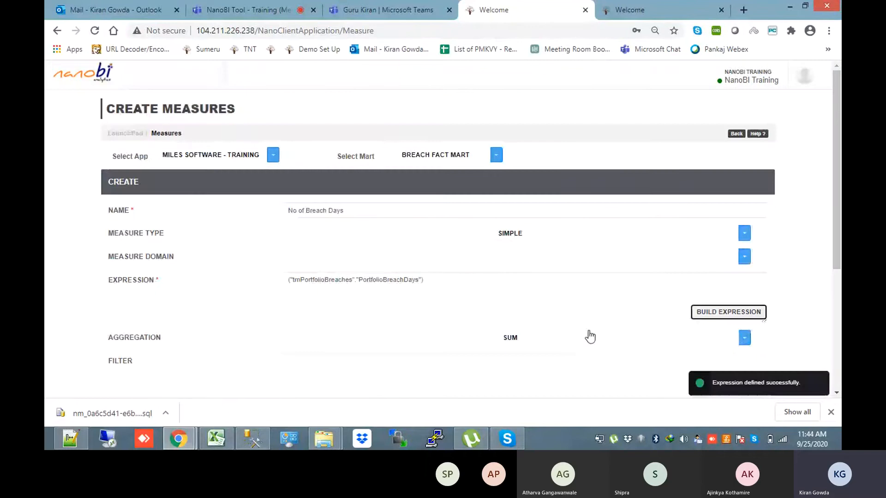
Keep the aggregation at SUM and save the No of Breach Days measure
drag(841, 223, 841, 258)
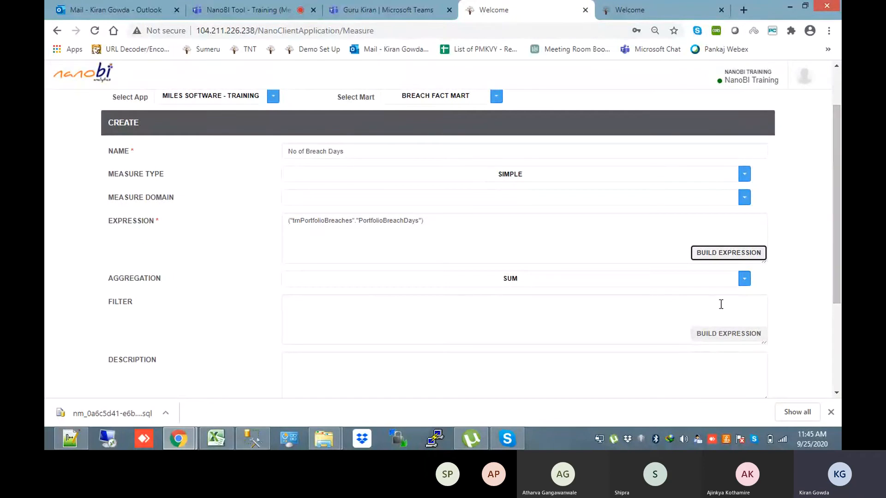
click(623, 283)
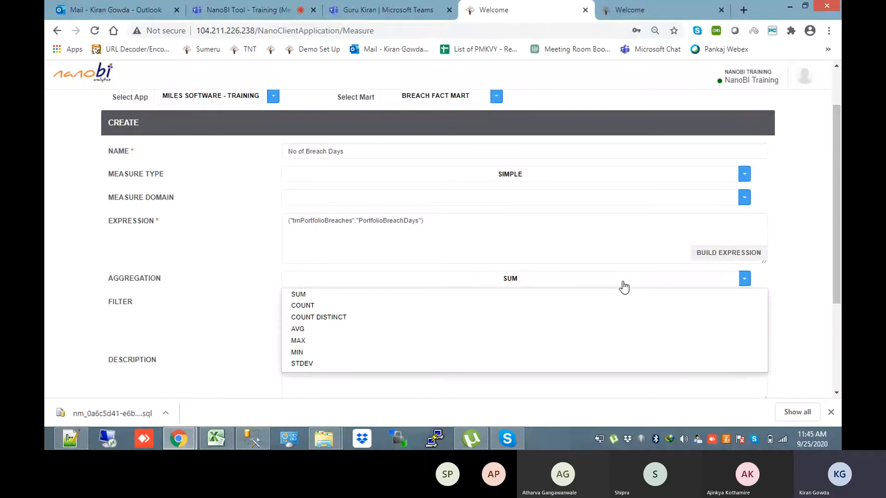
click(623, 287)
click(624, 286)
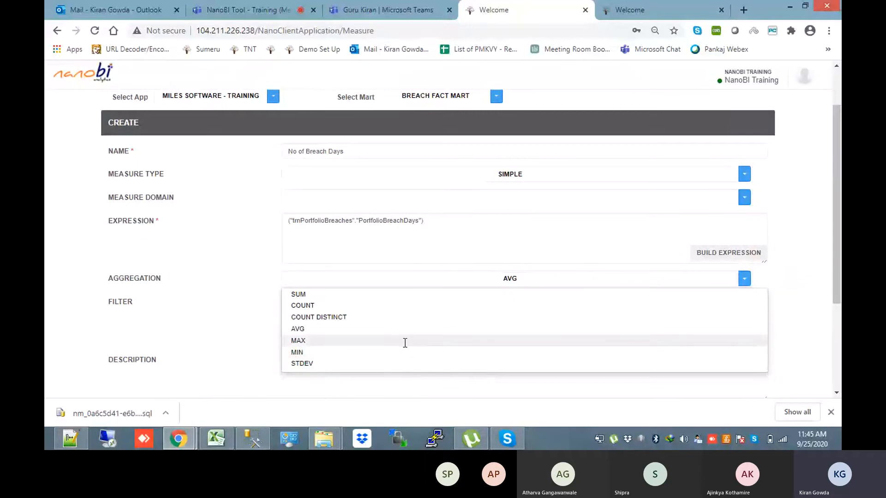
click(405, 341)
click(567, 290)
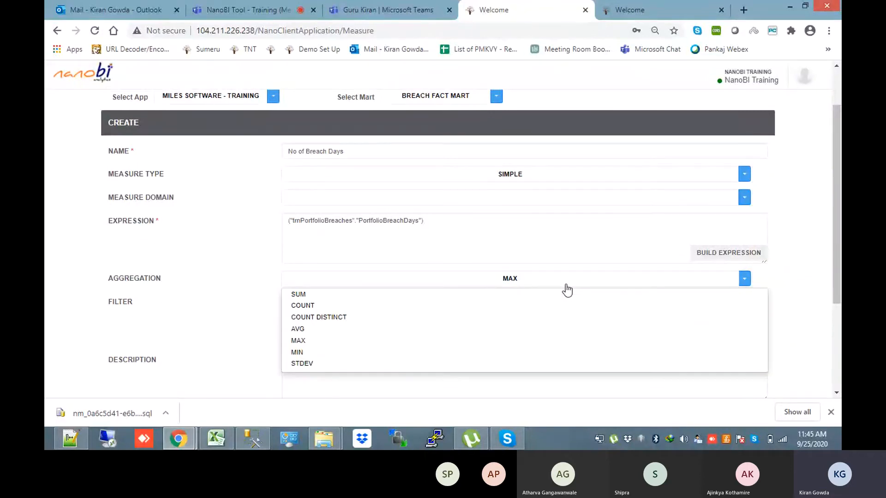
click(445, 295)
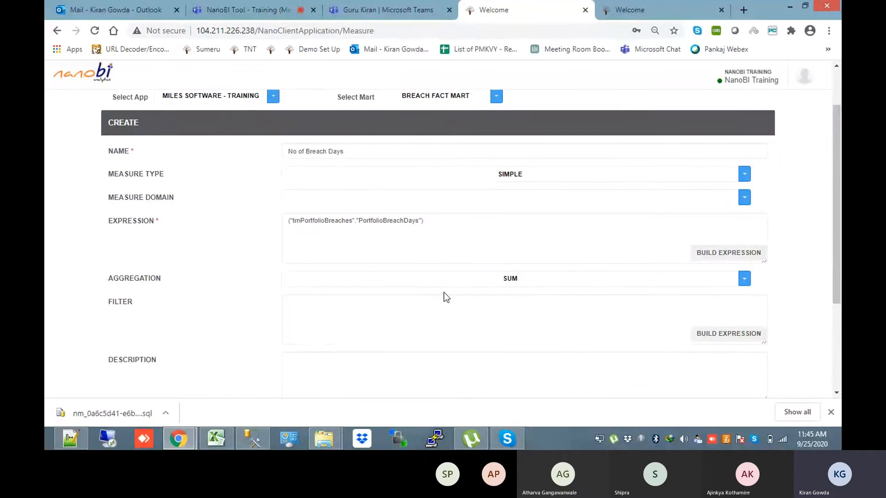
drag(840, 282, 839, 341)
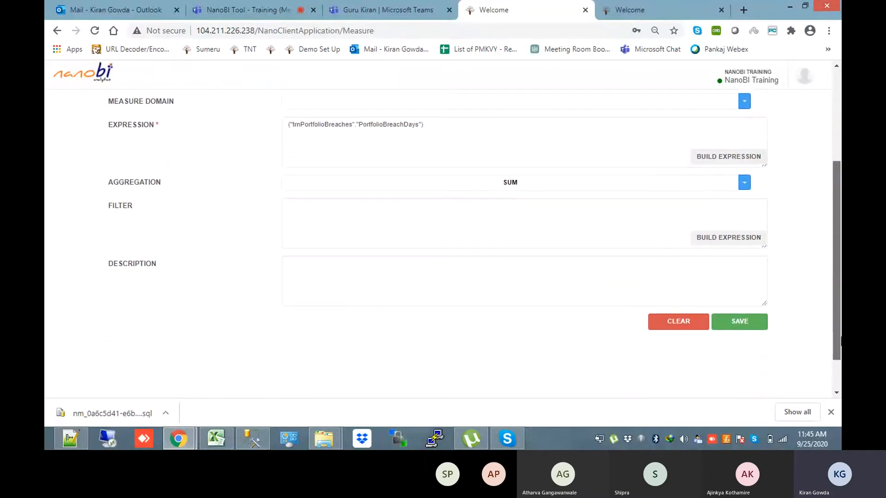
click(739, 318)
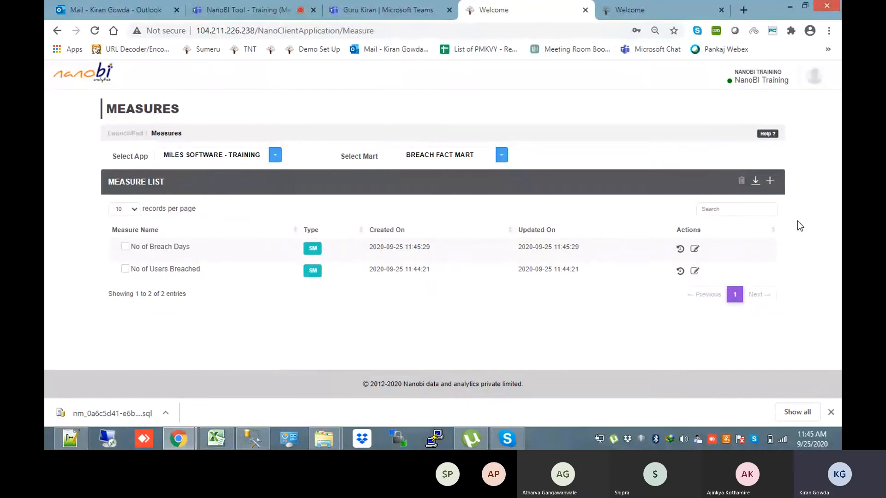
click(770, 180)
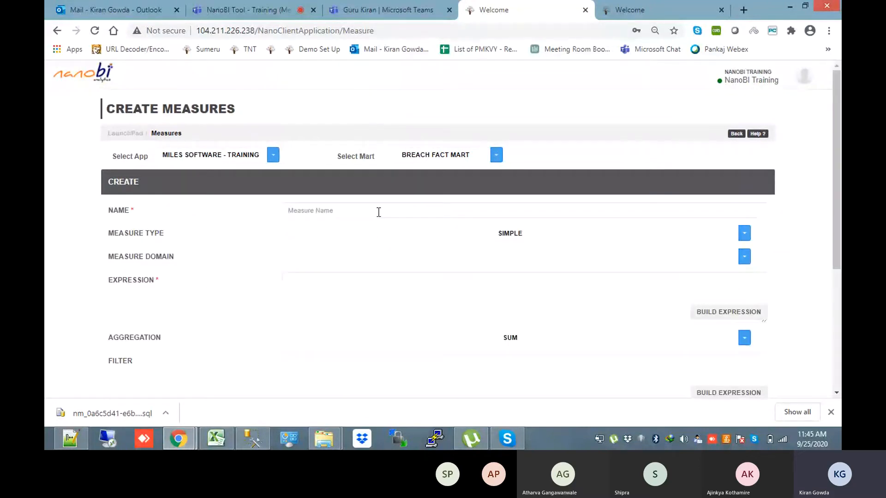
Name the third measure 'No of Users Breached -', correcting the misspelling
click(379, 211)
text(No of )
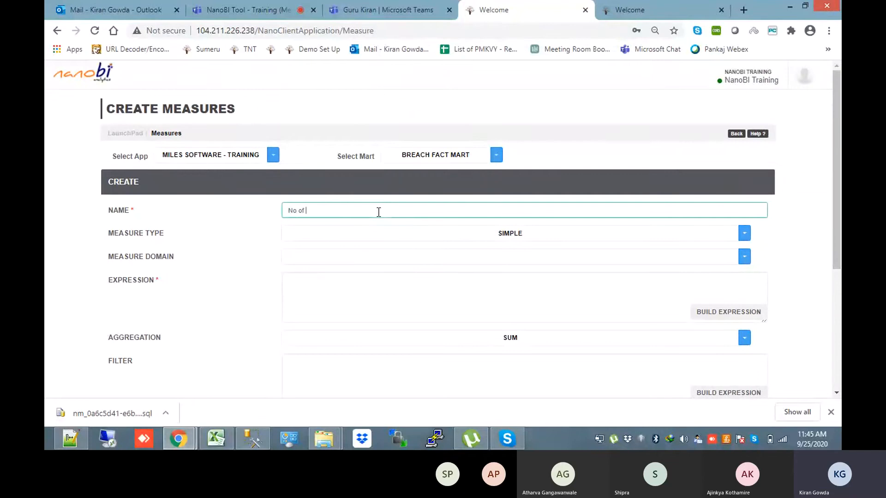
text(Usere)
text(s Breac)
text(jed)
key(BackSpace)
key(BackSpace)
key(BackSpace)
text(hed -)
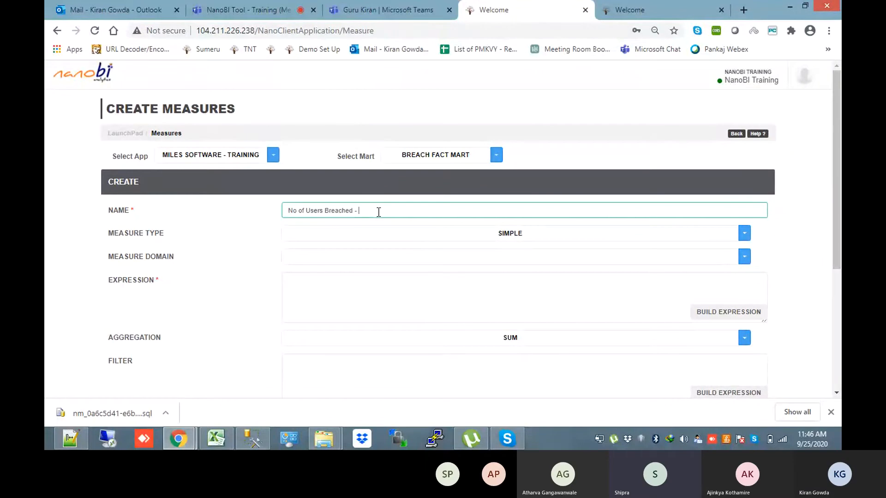
click(82, 440)
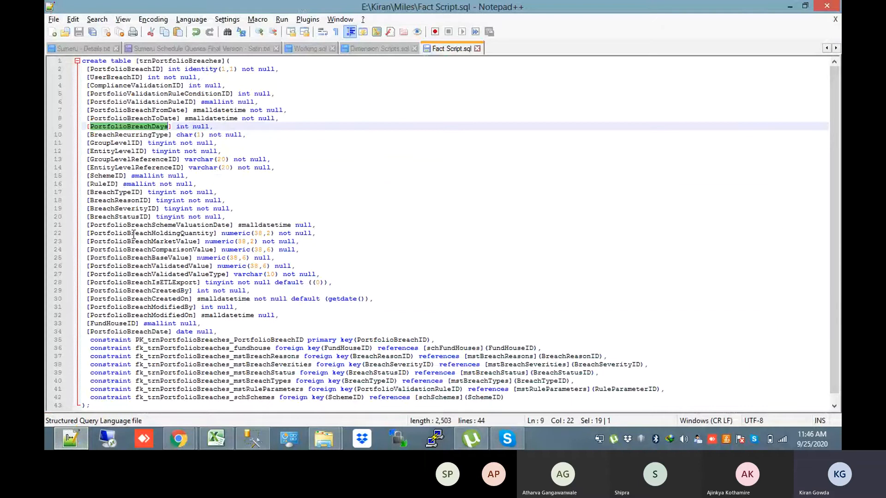
Inspect fact table column names and the trnPortfolioBreaches–schFundHouses relationship in the mart diagram
double_click(119, 93)
double_click(119, 110)
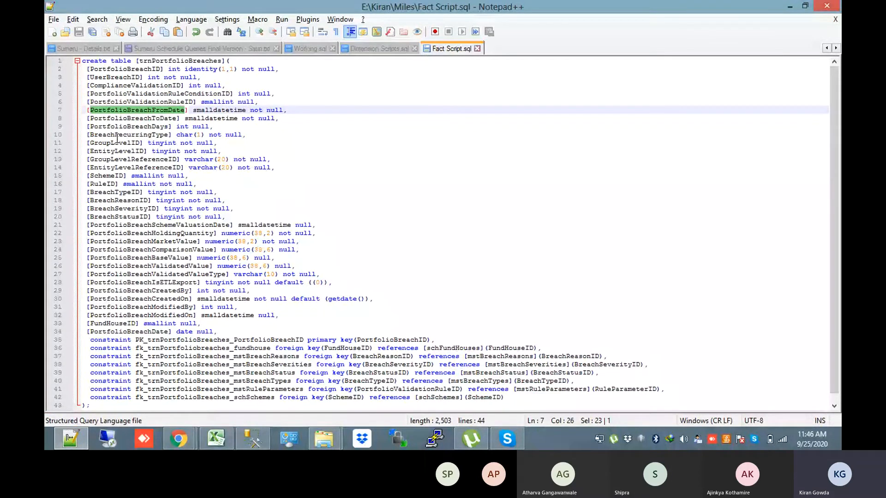
double_click(134, 167)
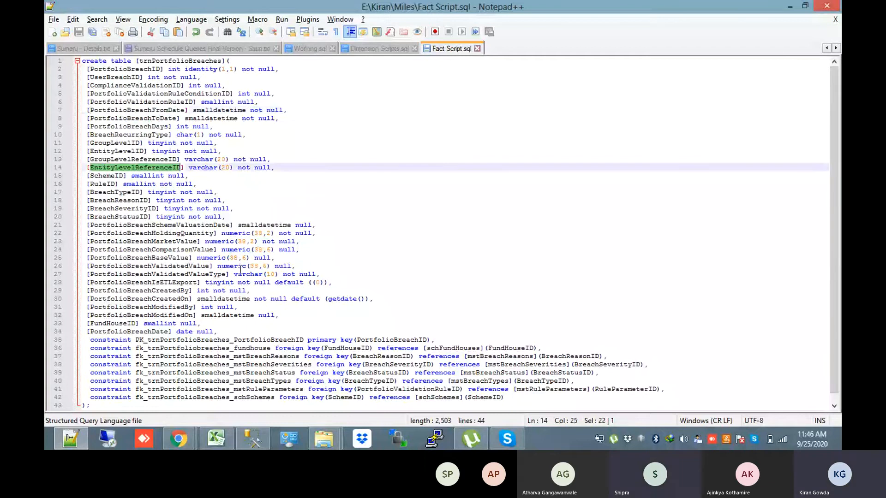
key(alt+Tab)
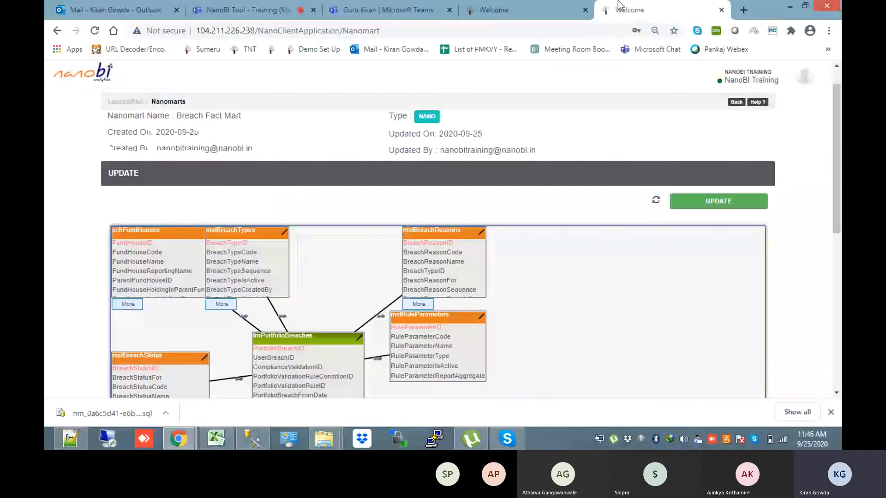
drag(166, 271, 166, 302)
click(245, 333)
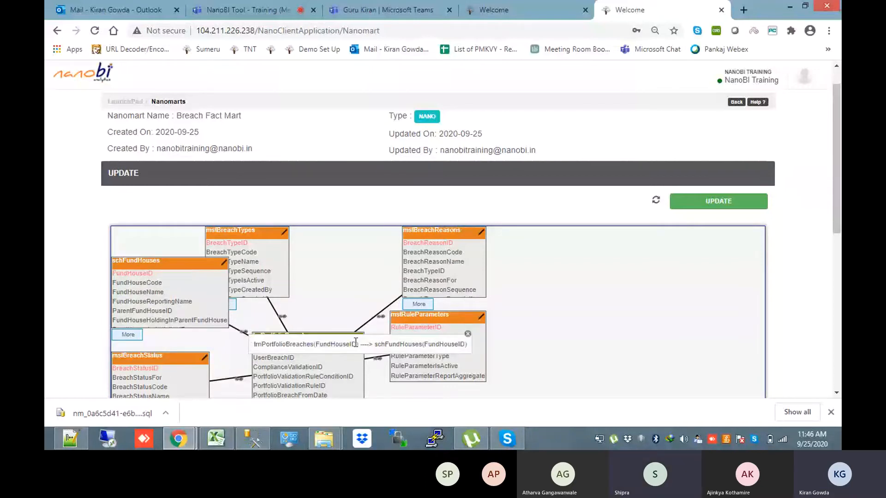
key(alt+Tab)
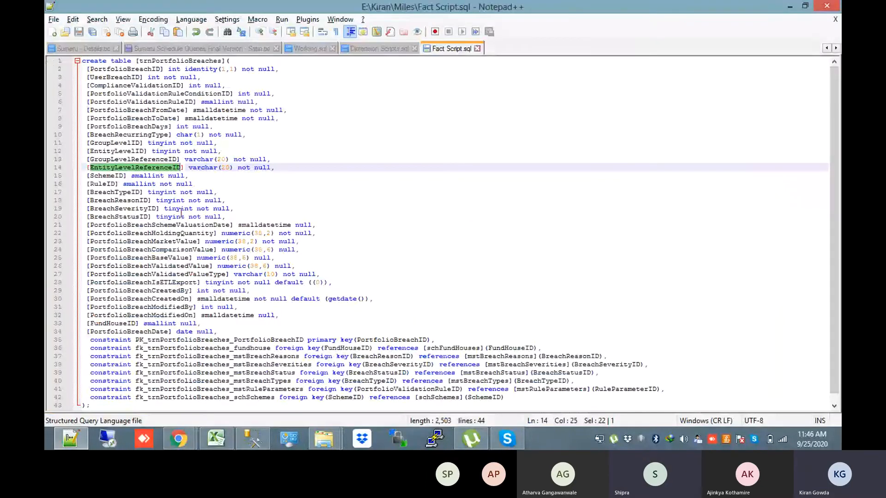
Pick out FundHouseID, then extend the measure name to 'No of Users Breached - Sandbox'
click(115, 192)
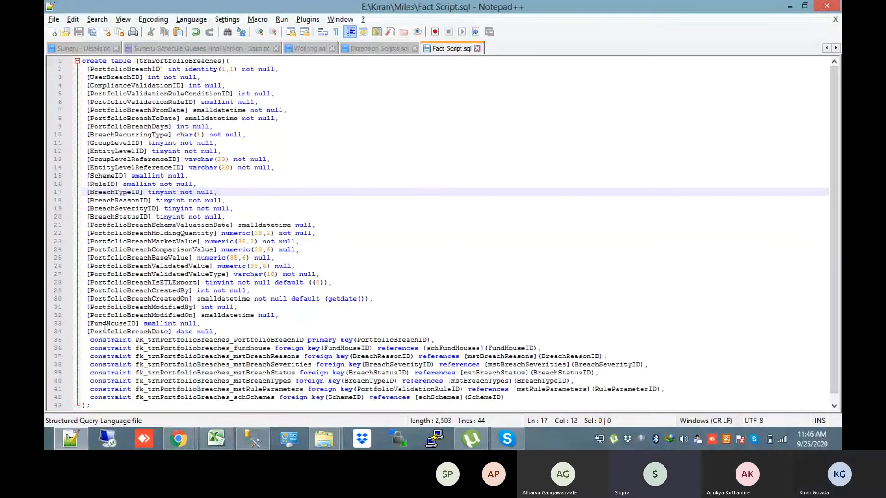
double_click(105, 324)
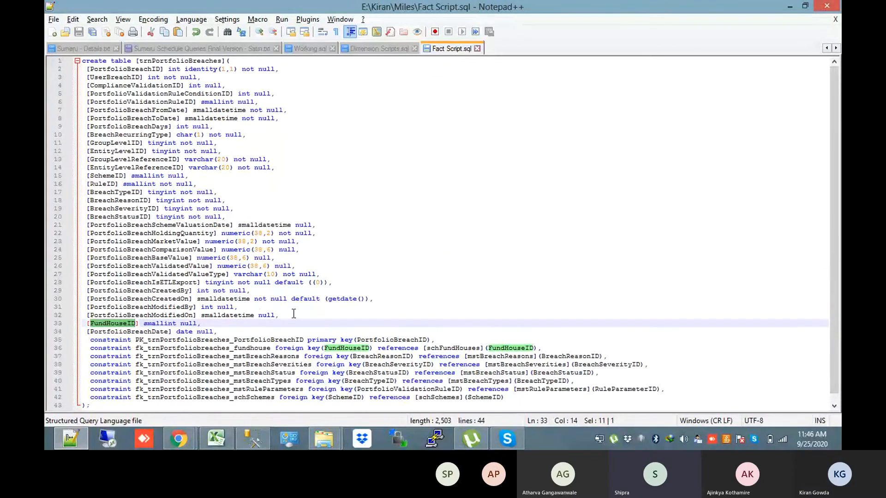
key(alt+Tab)
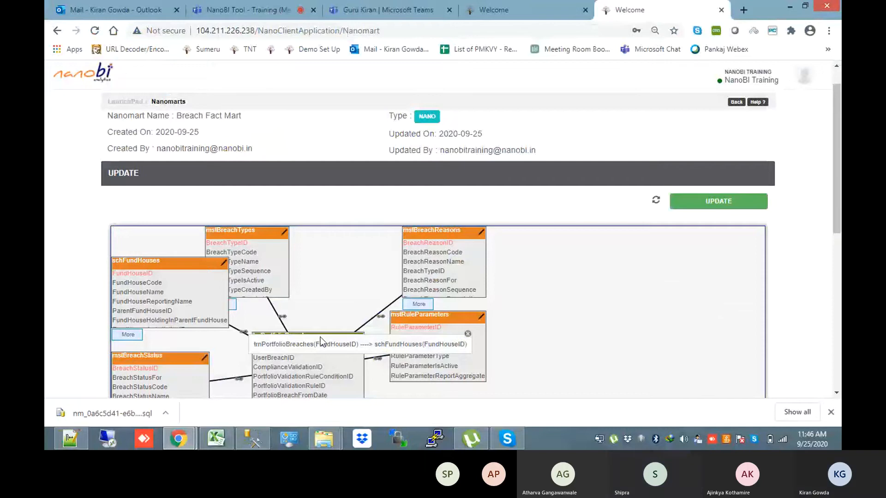
key(ctrl+shift+Tab)
click(396, 210)
text(Sand)
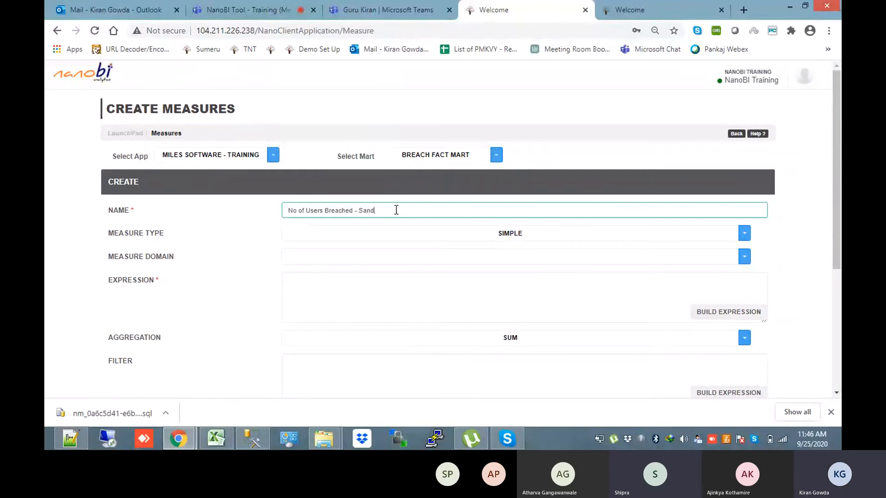
text(box)
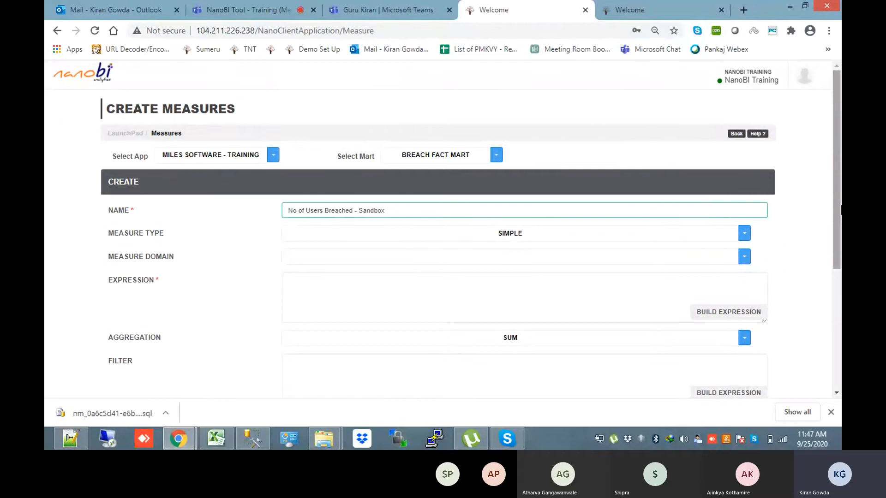
Set the Sandbox measure's expression to trnPortfolioBreaches.UserBreachID with COUNT DISTINCT aggregation
scroll(724, 255, down, 1)
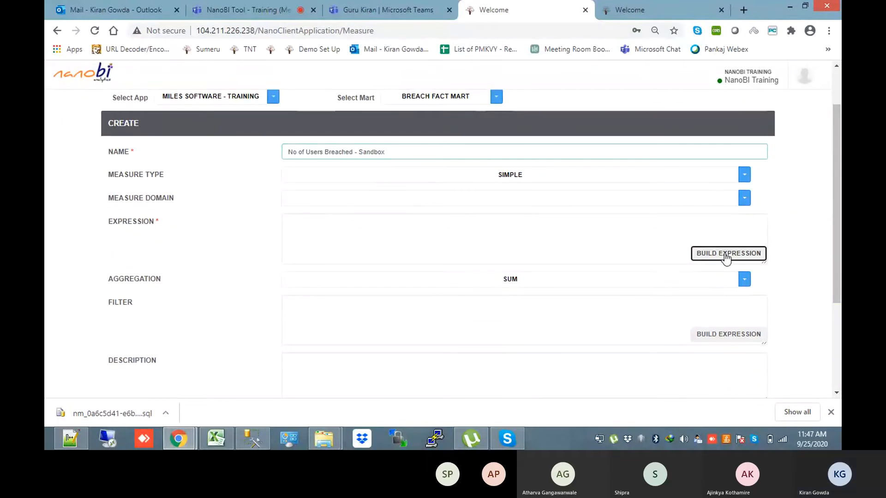
click(725, 256)
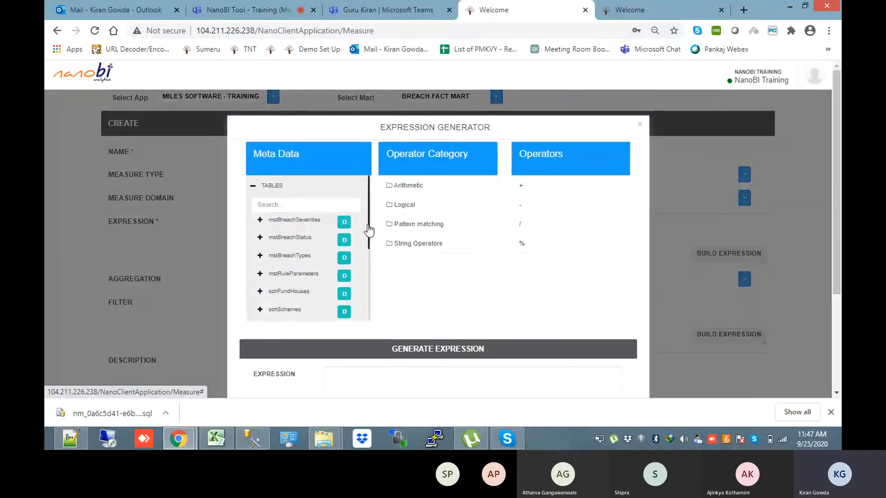
drag(369, 229, 364, 296)
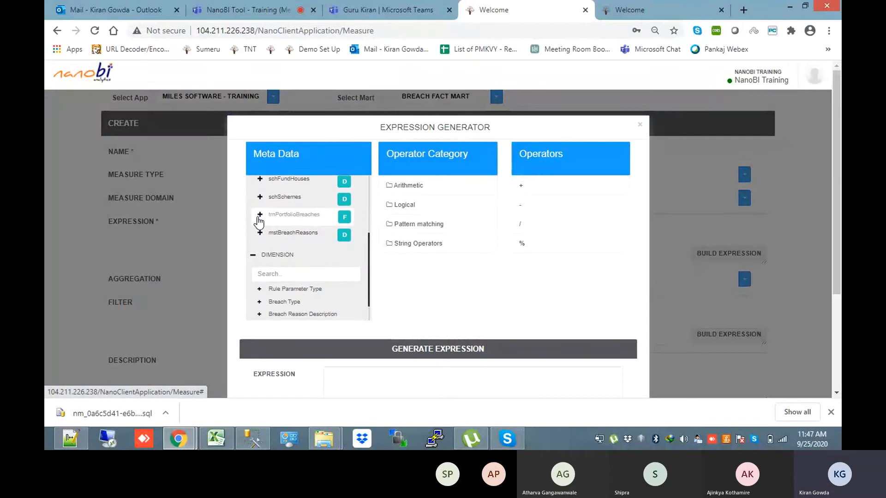
click(260, 215)
click(300, 248)
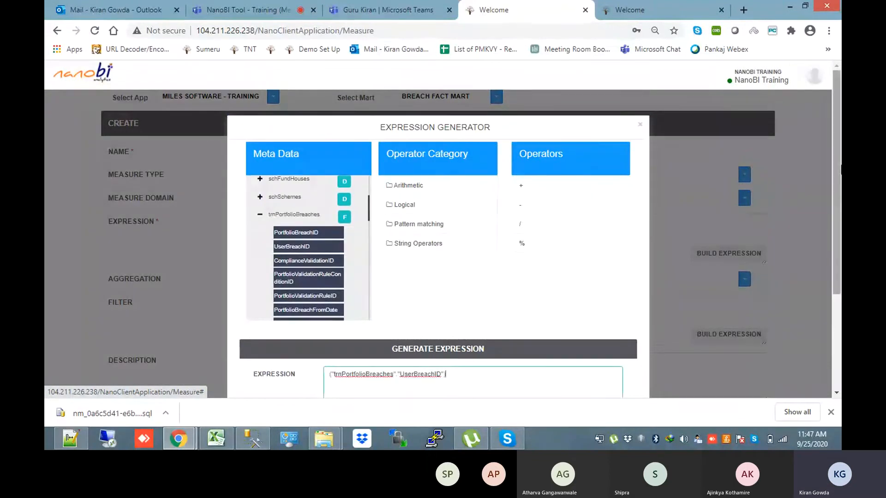
scroll(627, 334, down, 3)
click(607, 349)
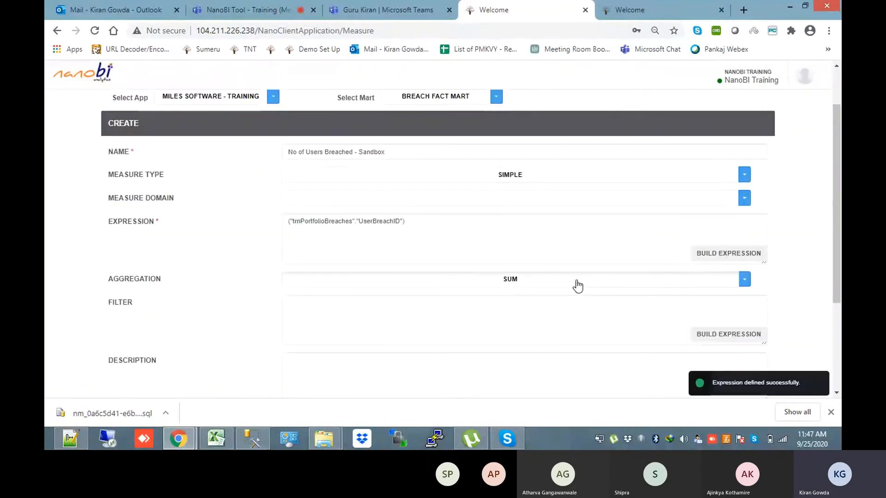
click(574, 282)
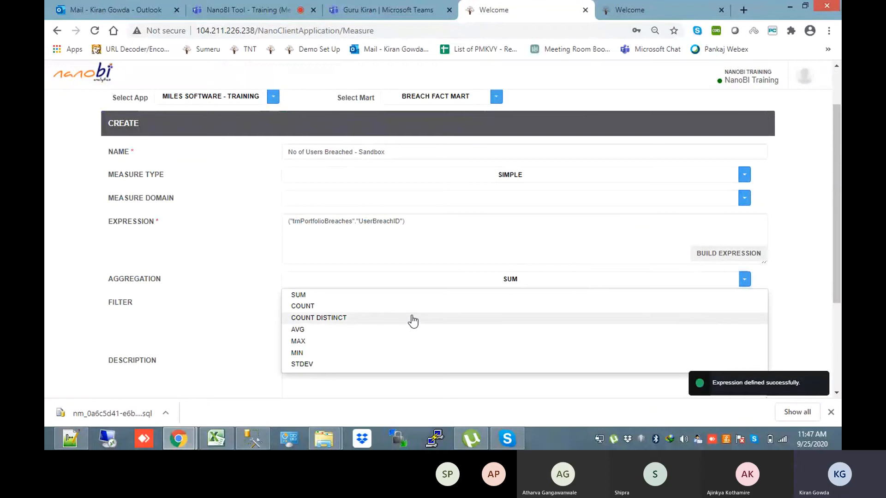
click(412, 319)
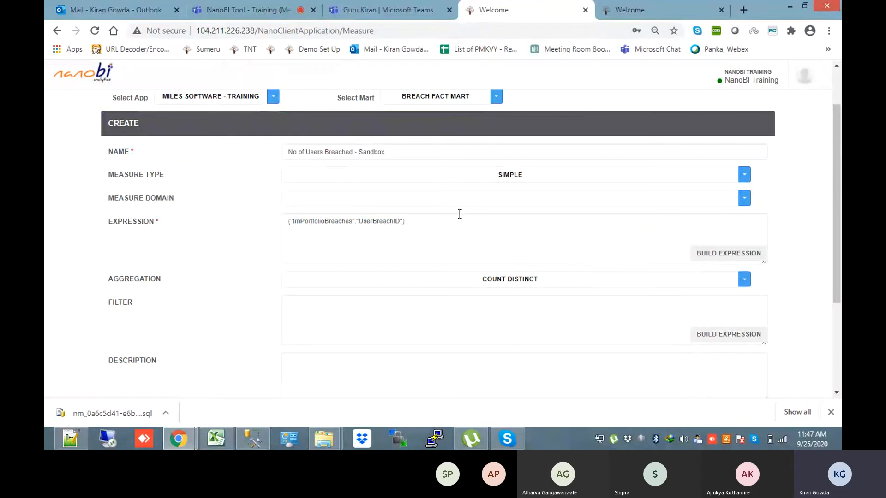
Start the filter expression with the trnPortfolioBreaches FundHouseID field, checked against the table script
click(545, 314)
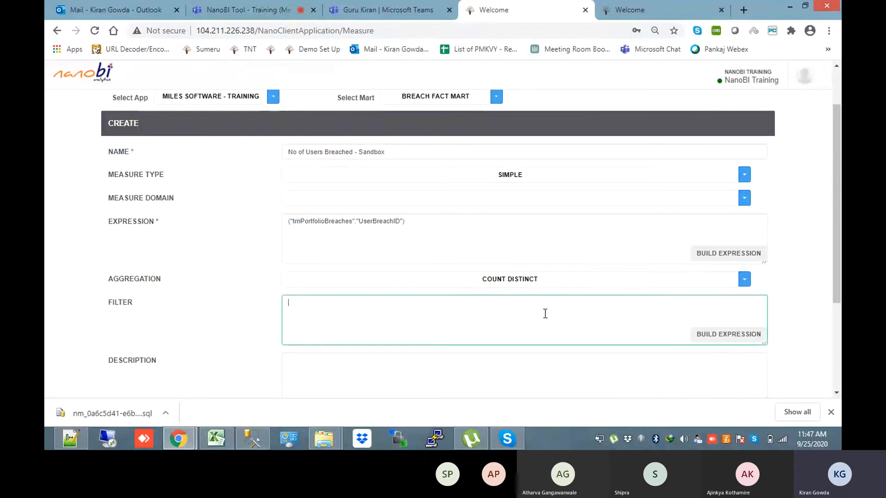
key(alt+Tab)
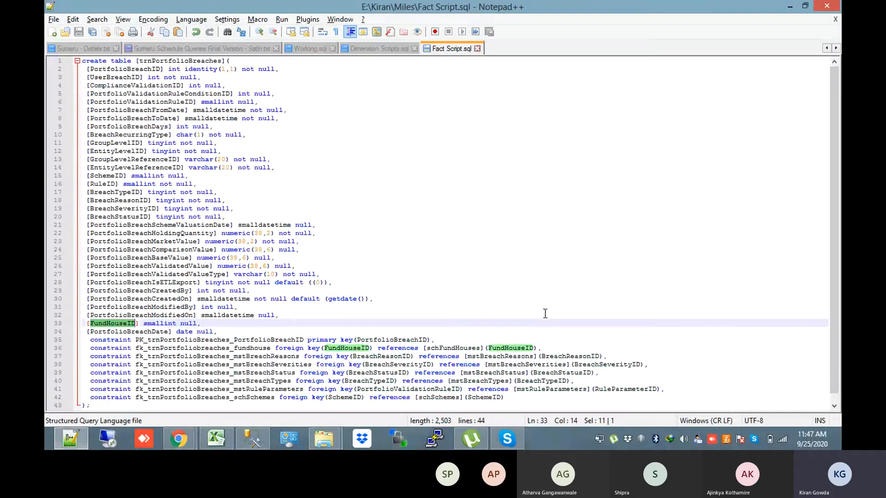
double_click(114, 324)
key(alt+Tab)
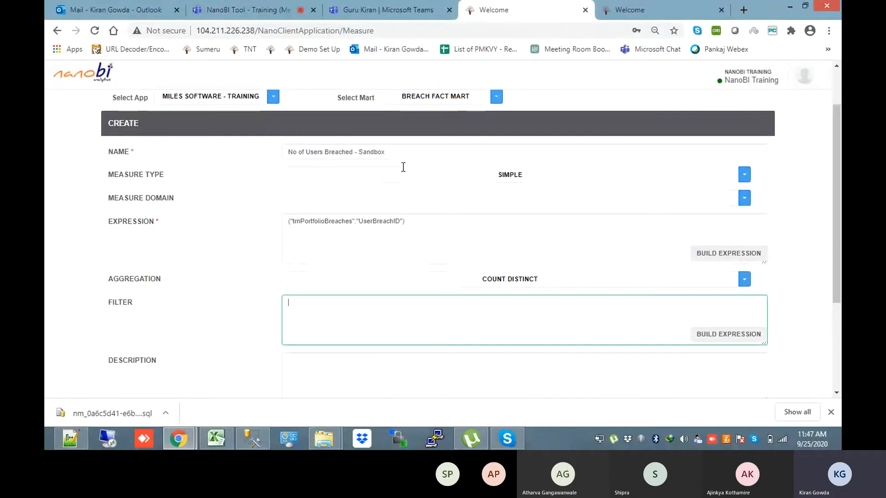
click(720, 335)
key(alt+Tab)
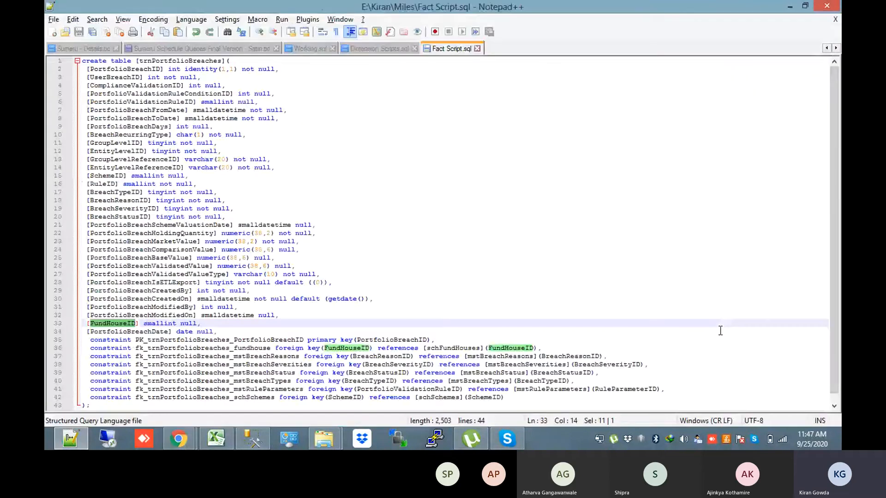
key(alt+Tab)
scroll(370, 279, down, 5)
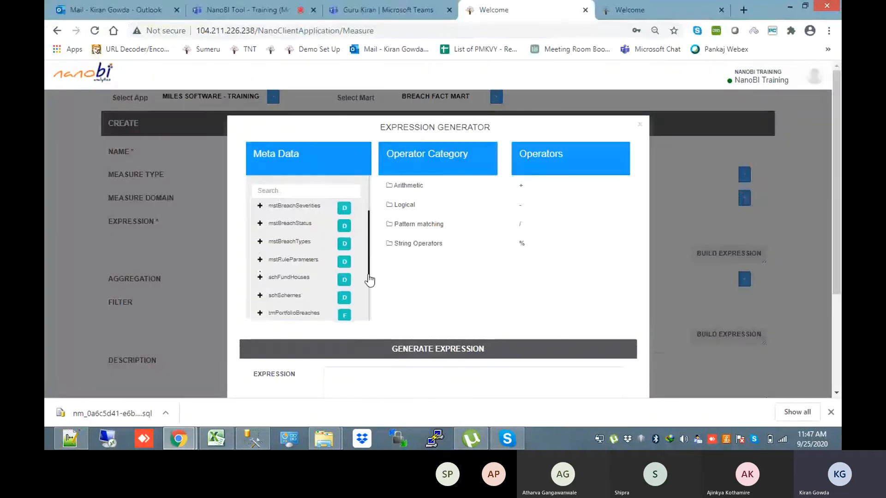
click(259, 210)
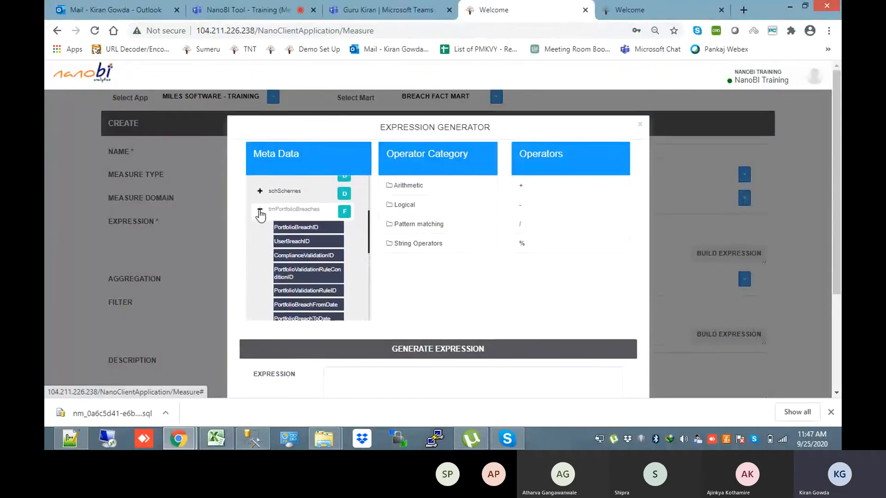
drag(369, 210, 370, 289)
scroll(366, 287, down, 1)
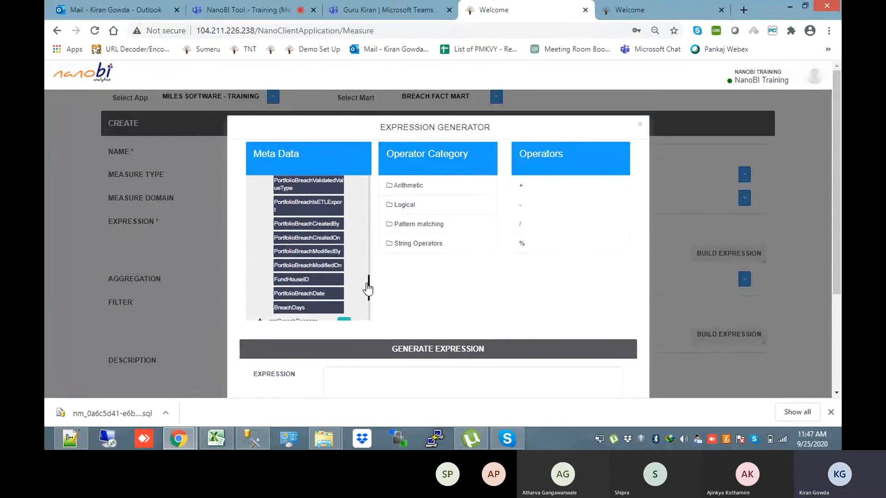
click(323, 277)
Complete the filter as FundHouseID = 5578 and save the expression
key(alt+Tab)
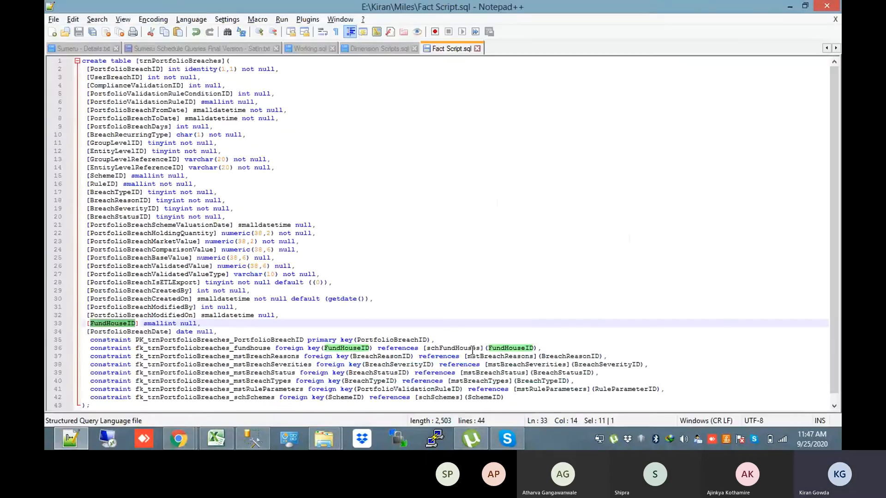
key(alt+Tab)
text([=)
text(=)
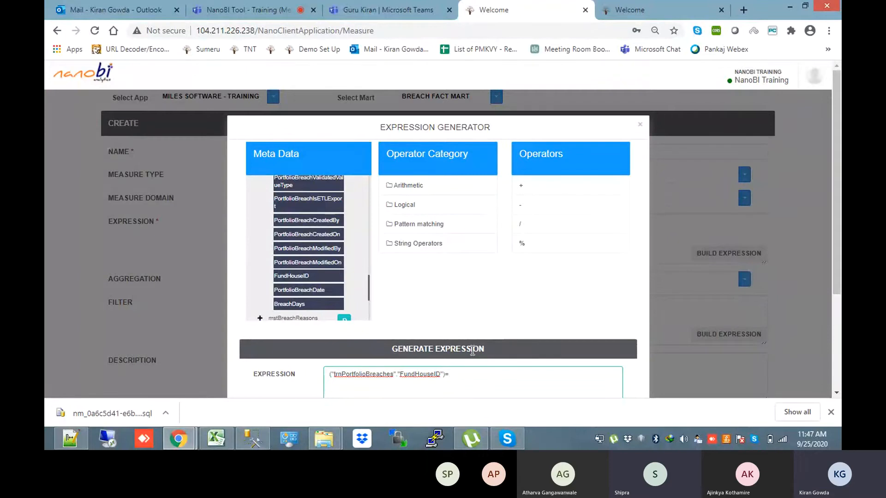
text(100)
key(BackSpace)
key(BackSpace)
key(BackSpace)
text(5578)
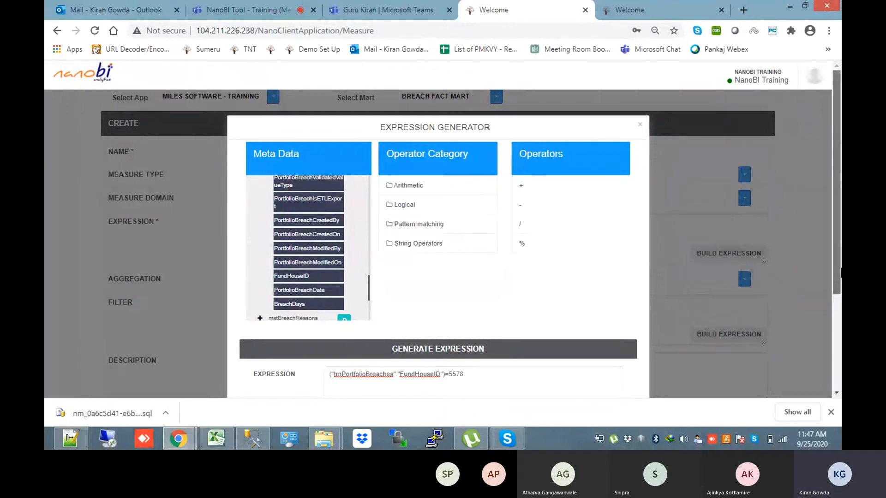
drag(839, 249, 839, 318)
click(596, 364)
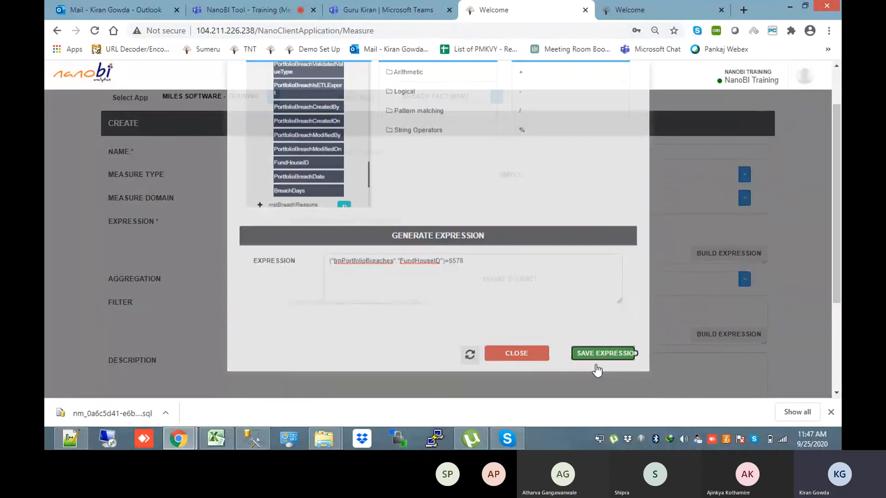
drag(840, 222, 841, 251)
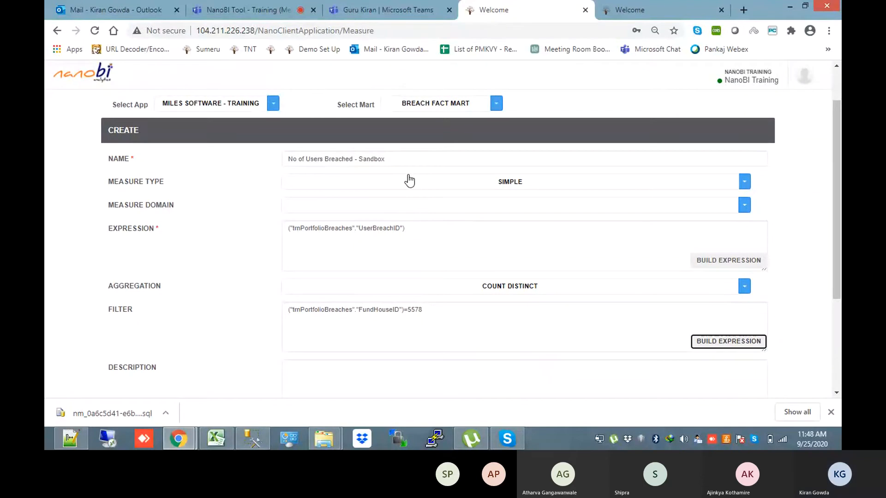
Save the No of Users Breached - Sandbox measure with its FundHouseID 5578 filter
click(523, 315)
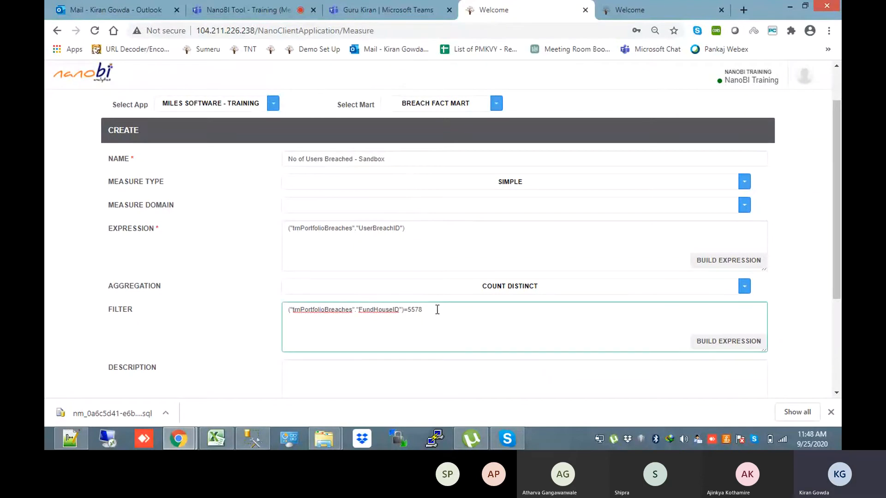
double_click(416, 309)
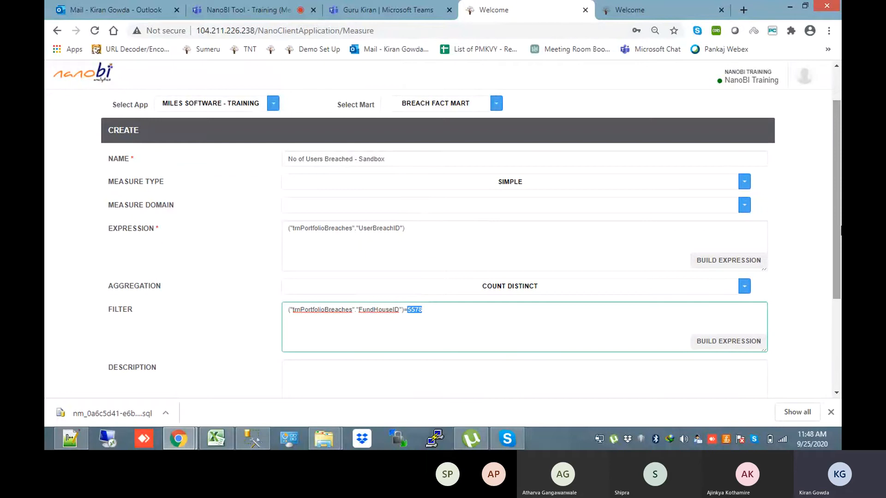
drag(841, 213, 837, 308)
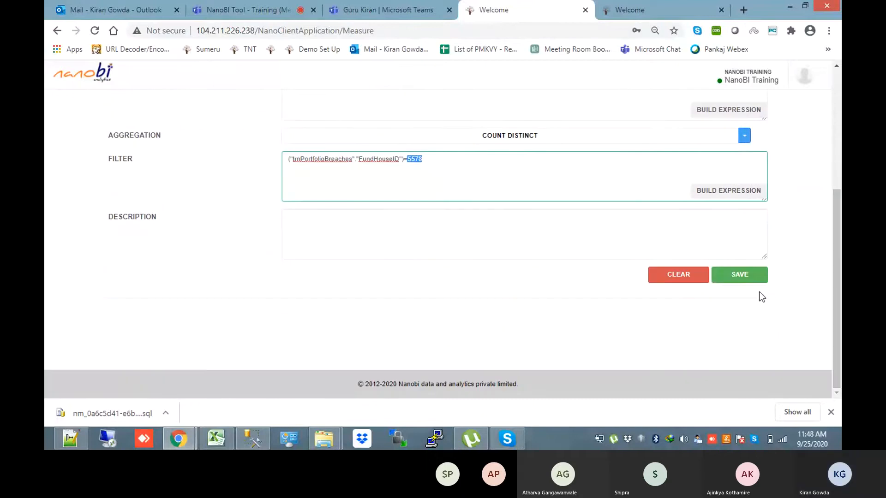
click(732, 276)
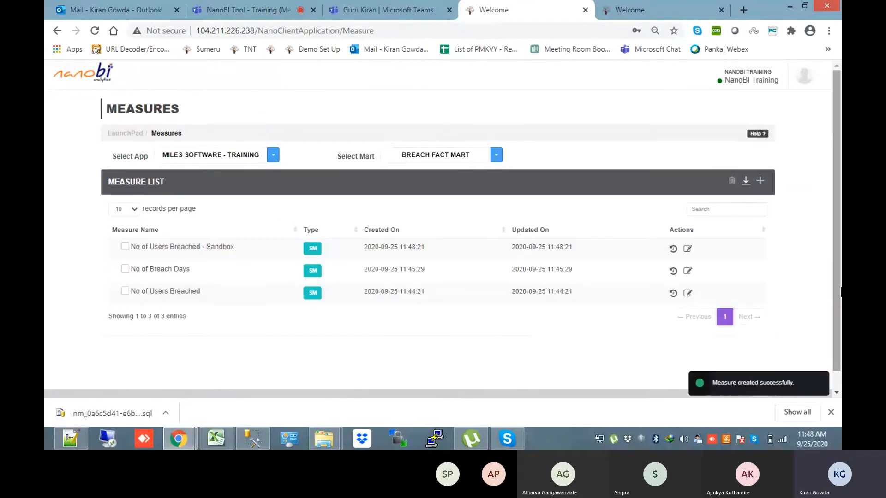
click(761, 181)
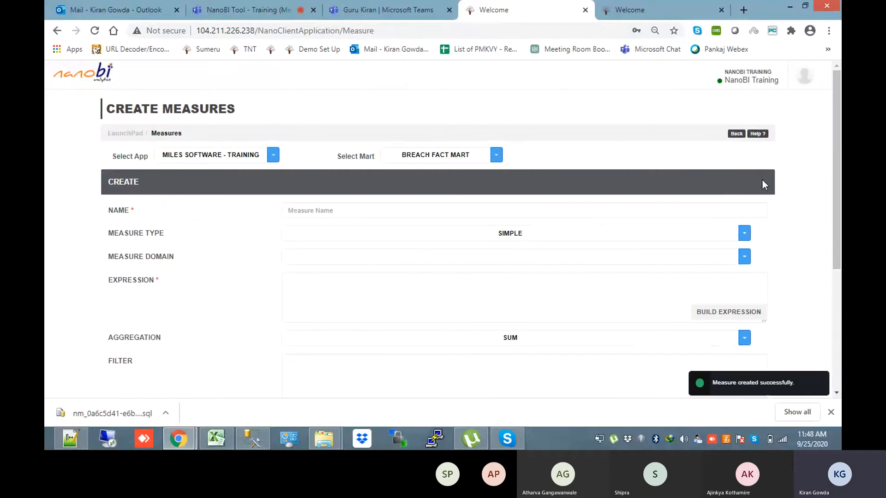
Look up the PortfolioBreachBaseValue, ComparisonValue and MarketValue column names in the fact table script
click(71, 445)
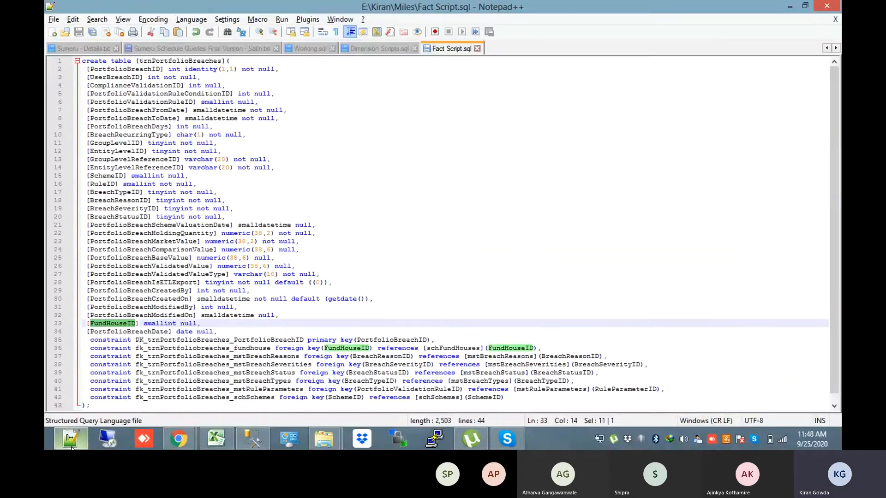
click(183, 299)
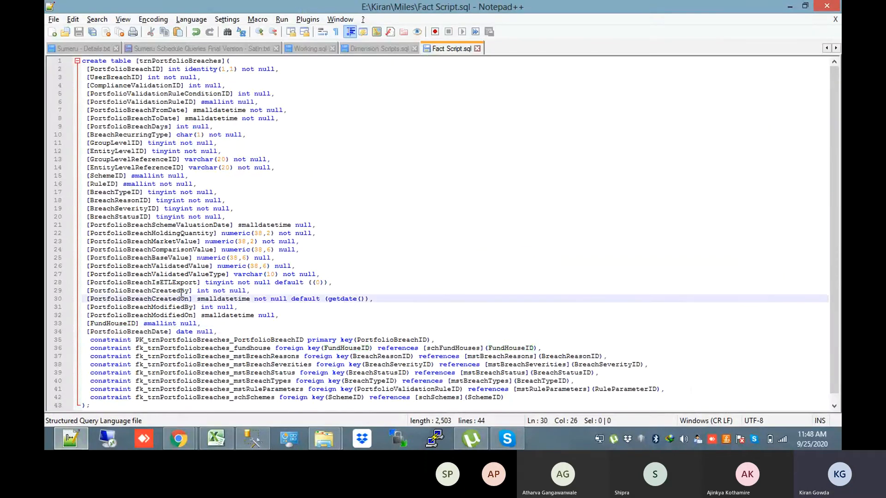
double_click(157, 257)
double_click(158, 250)
double_click(158, 242)
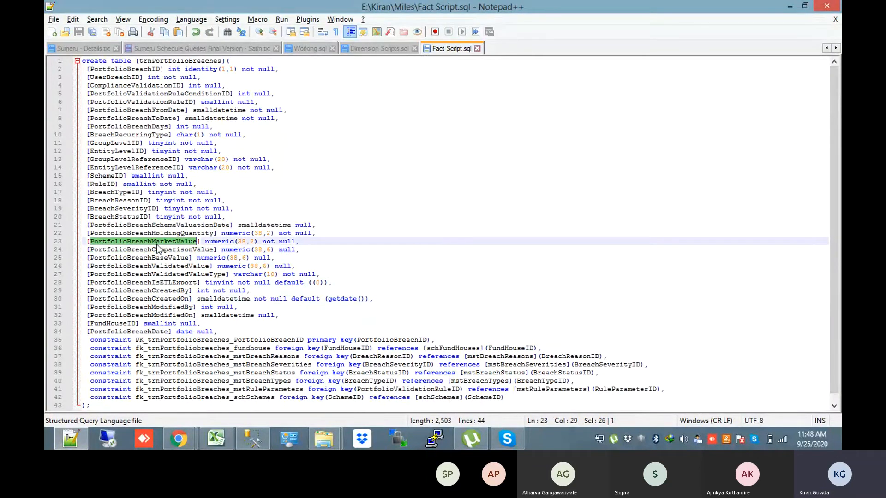
key(alt+Tab)
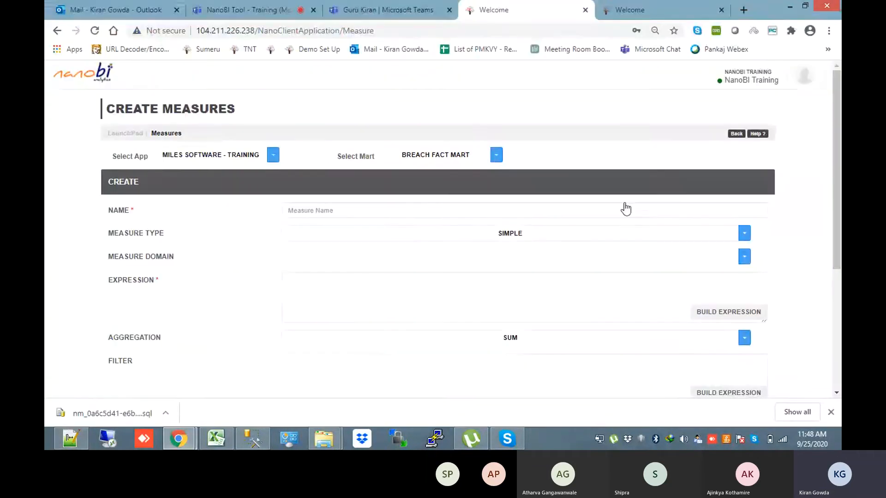
Name the new measure 'Breach Market Value' and open its expression builder
click(523, 213)
text(V)
key(BackSpace)
text(Breach )
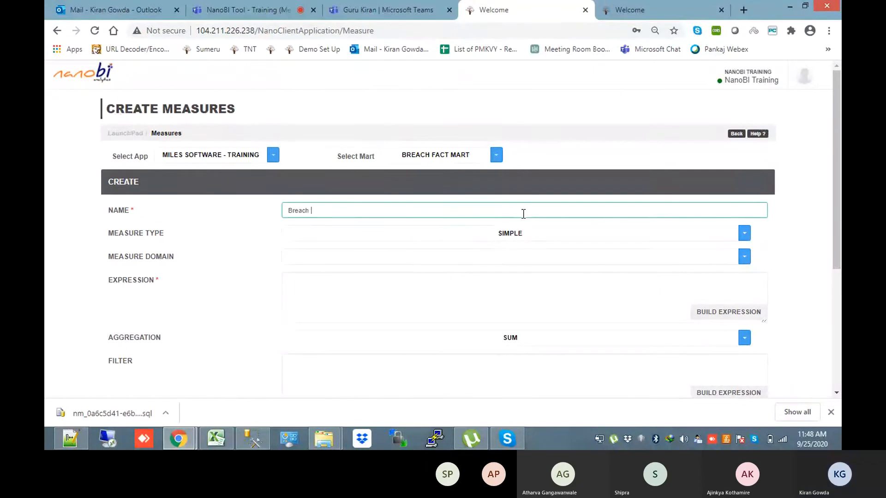
text(Market Valu)
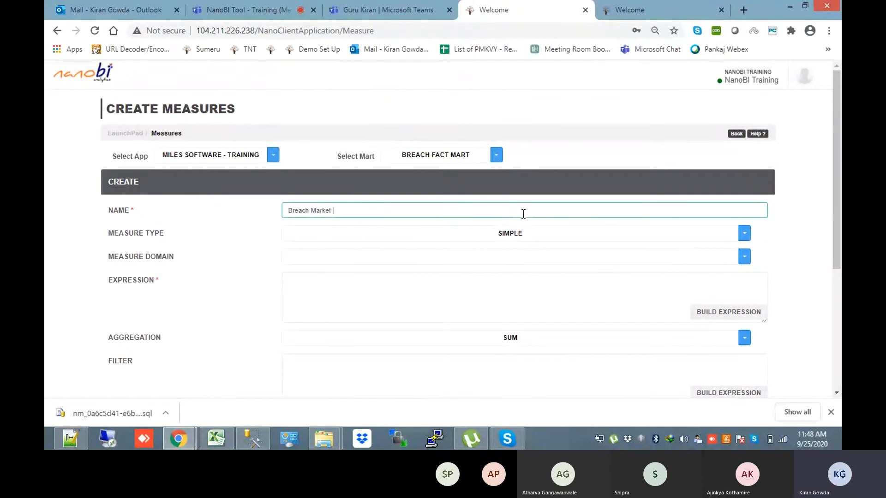
text(e)
click(706, 313)
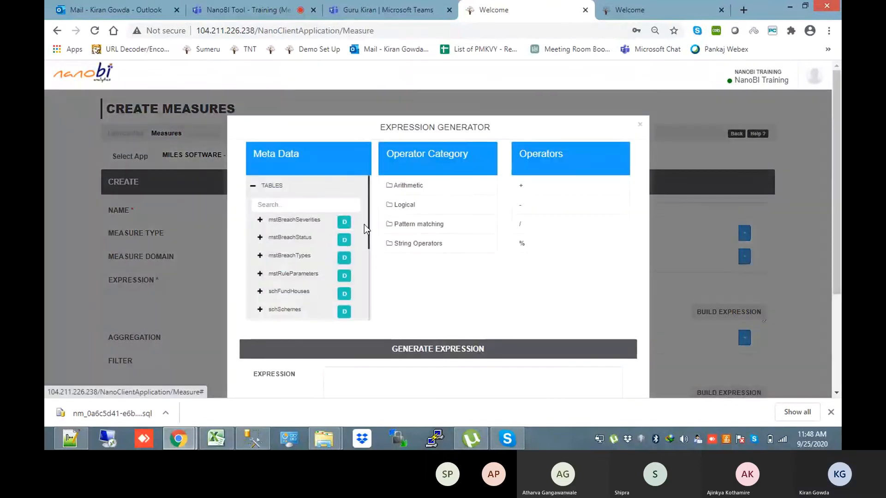
drag(368, 224, 369, 270)
scroll(369, 270, down, 1)
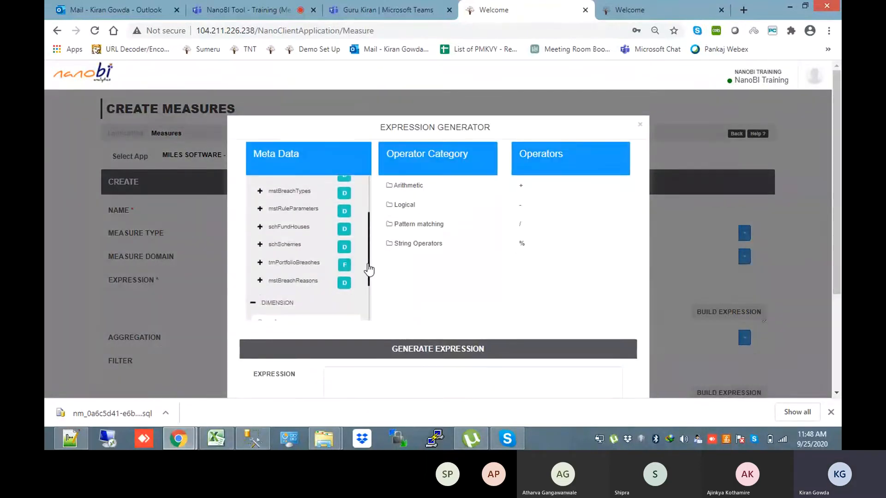
Set the expression to trnPortfolioBreaches PortfolioBreachMarketValue and save it, leaving aggregation at SUM
click(260, 255)
drag(369, 212, 370, 264)
click(284, 293)
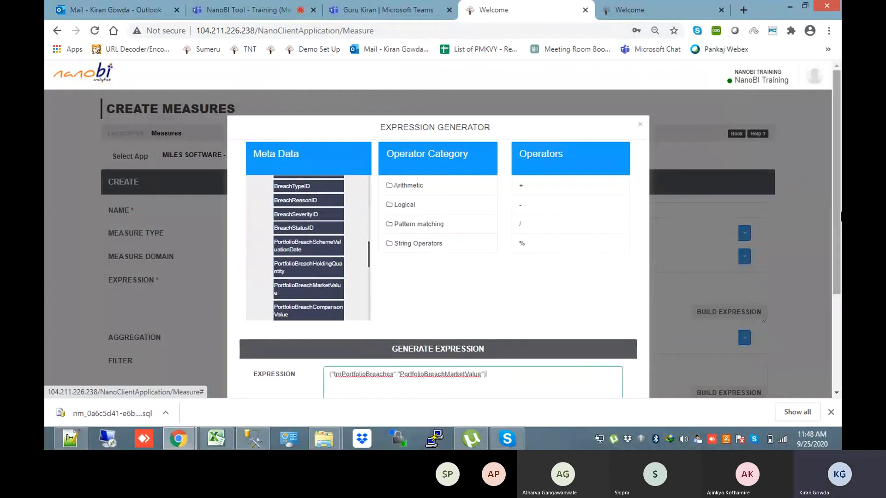
scroll(587, 352, down, 3)
click(588, 349)
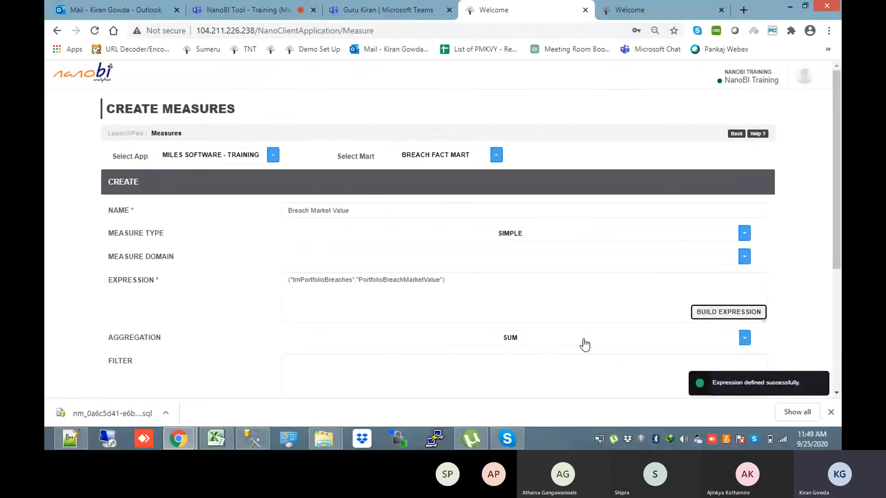
click(584, 345)
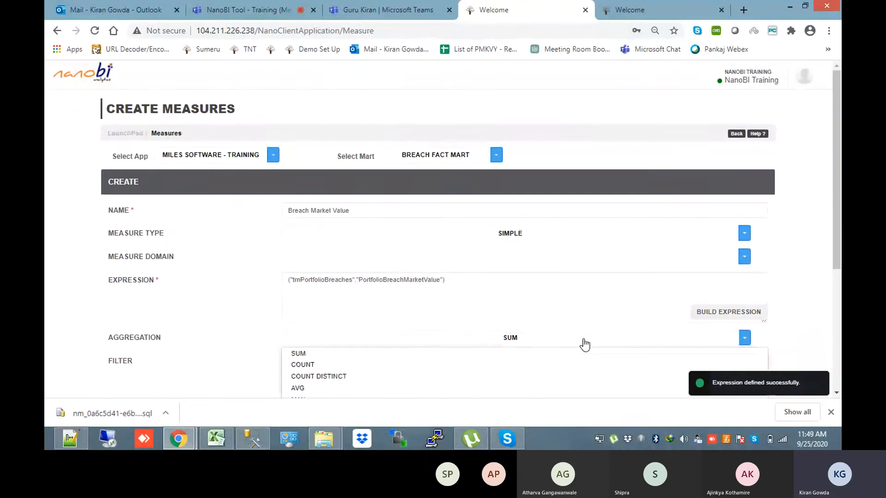
Change aggregation to AVG, rename it 'Average Breach Market Value', and save the measure
scroll(585, 345, down, 1)
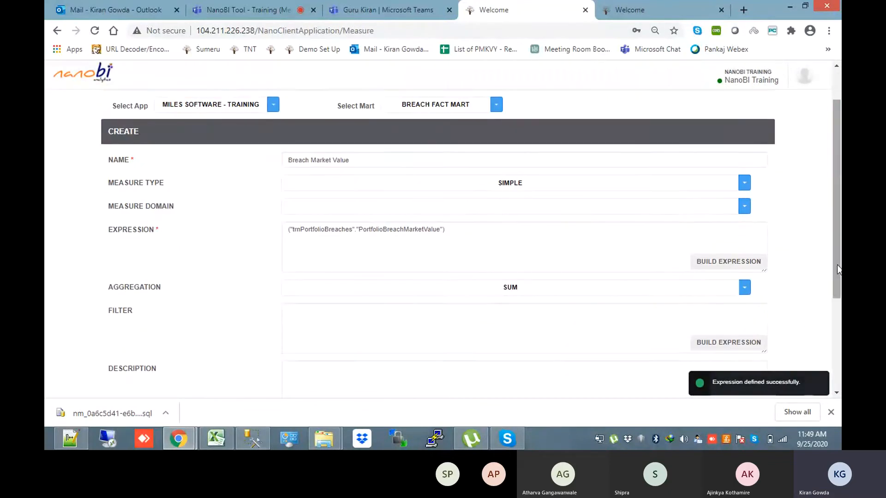
click(376, 339)
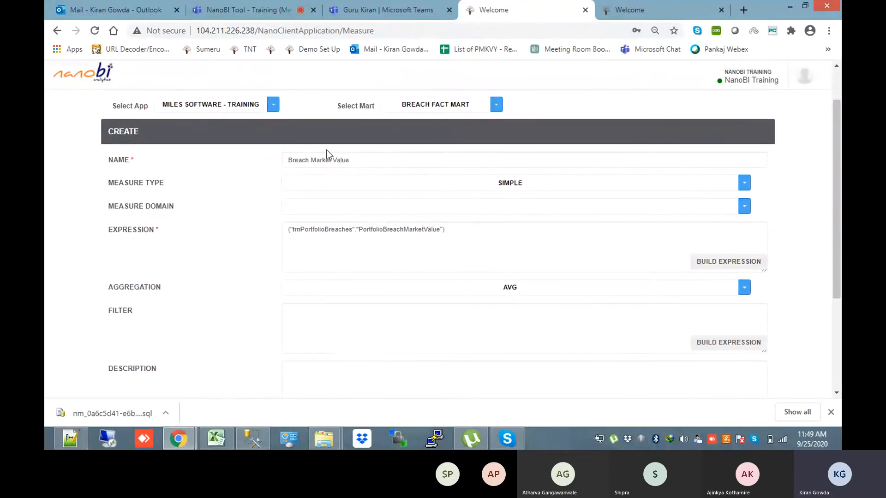
click(291, 160)
text(Average)
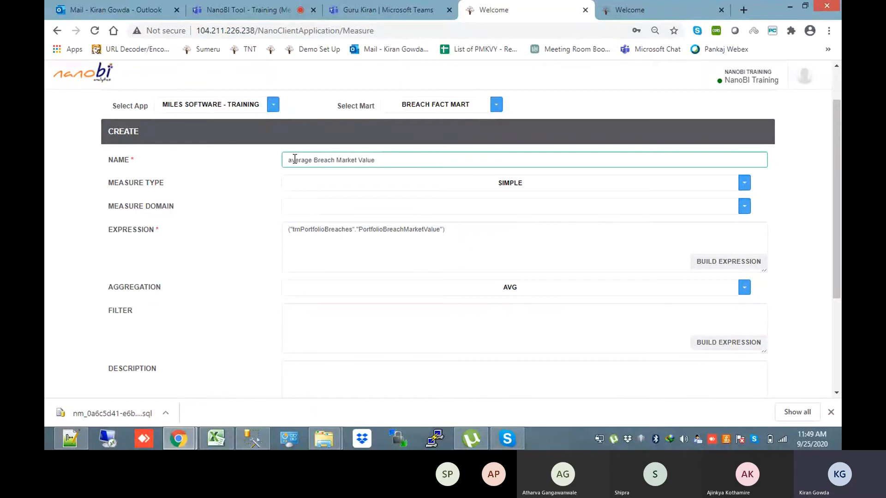
scroll(745, 322, down, 3)
click(746, 322)
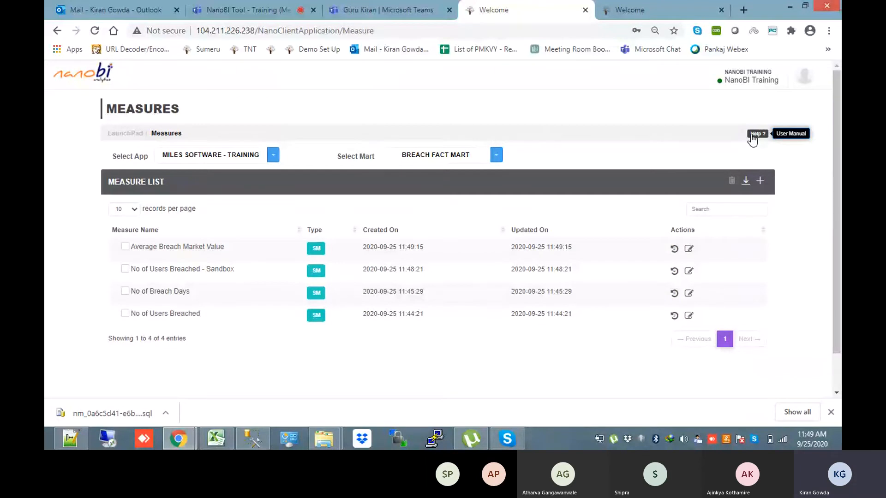
Go back to the WorkPlace launchpad via the LaunchPad breadcrumb
click(126, 132)
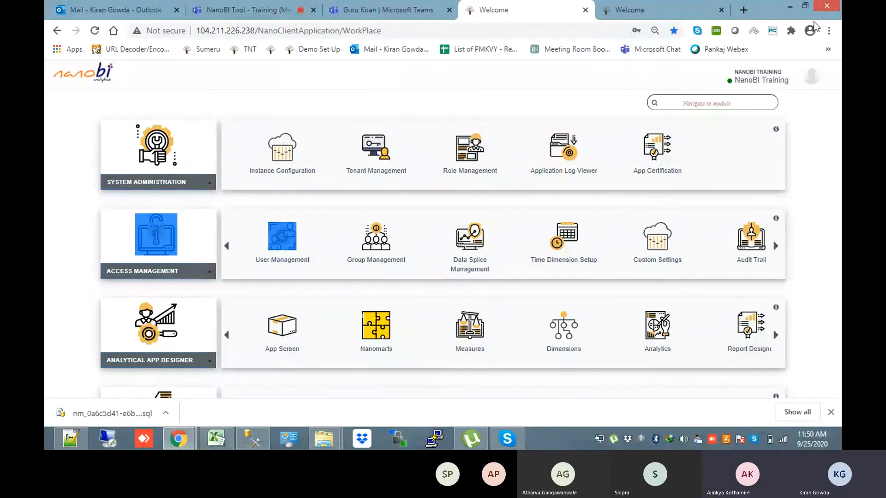
Sign out and sign back in as a different user using a saved login
click(812, 76)
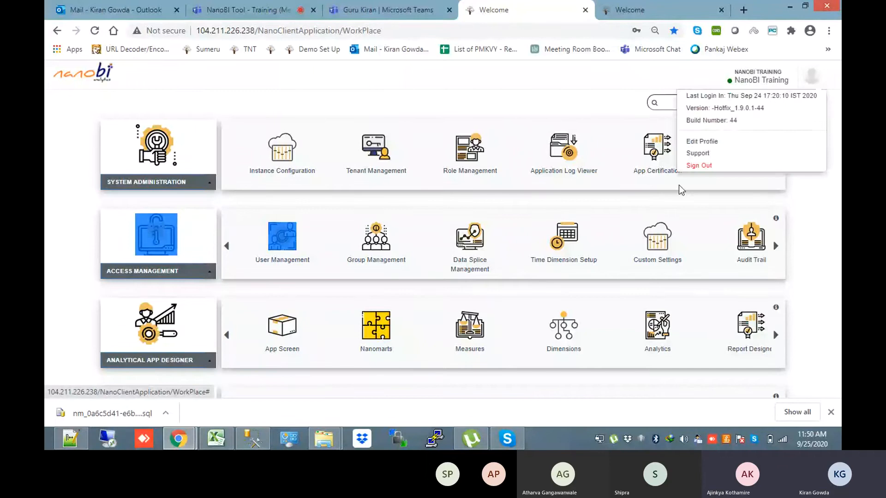
click(693, 167)
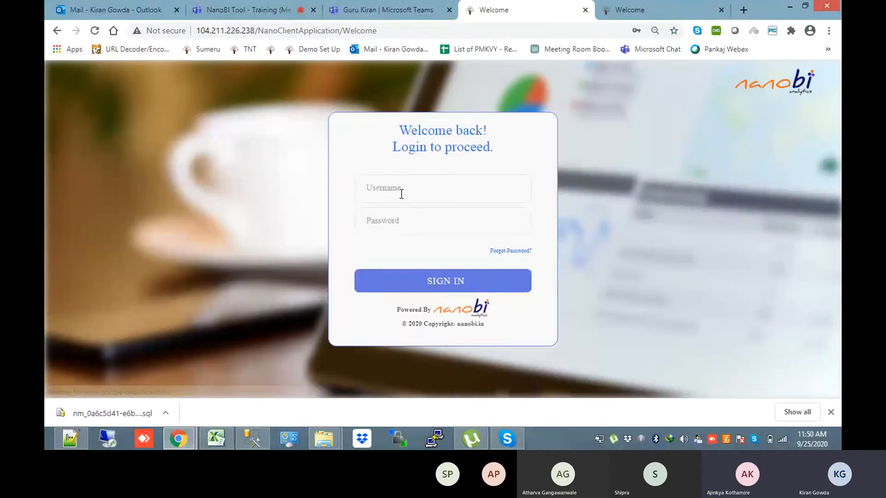
click(401, 194)
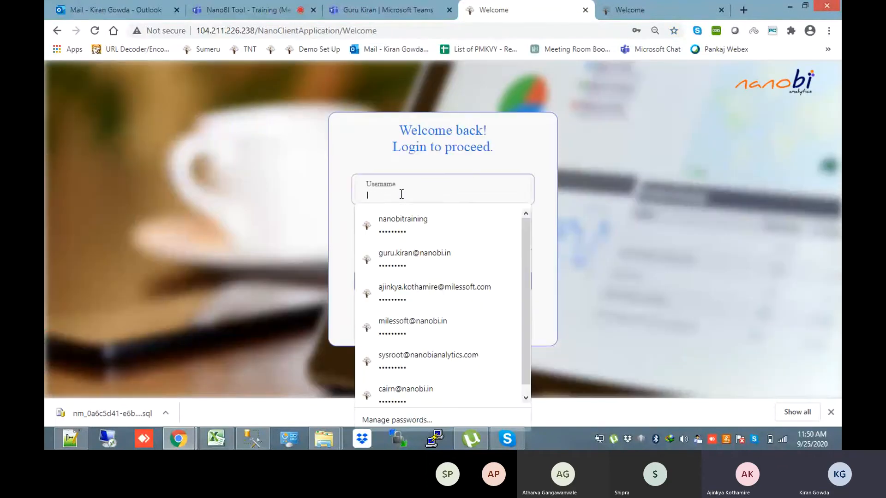
click(407, 219)
click(418, 280)
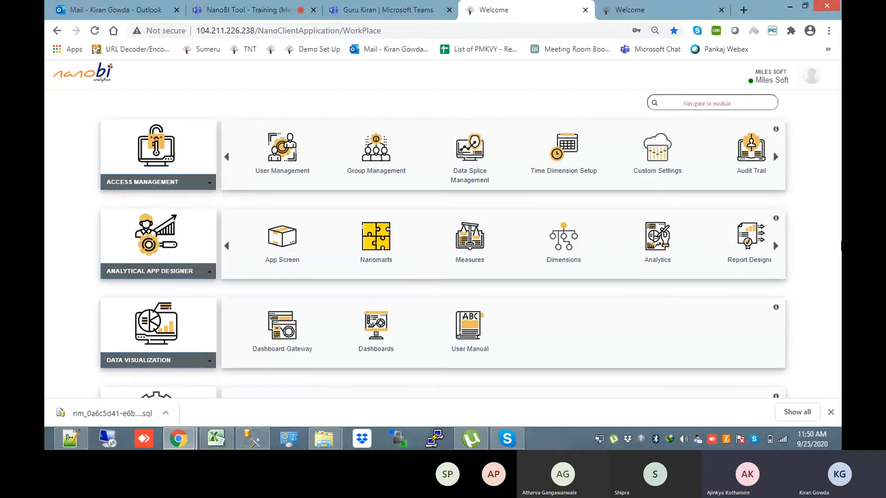
scroll(840, 245, down, 5)
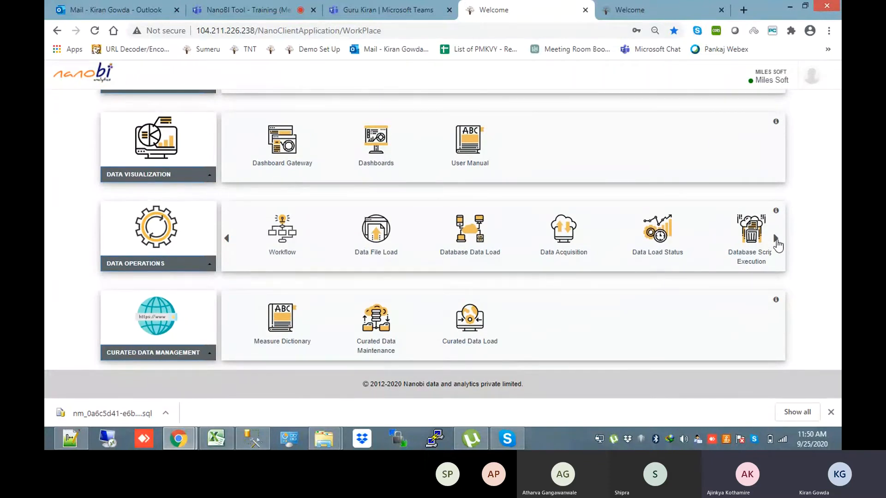
Page through the Data Operations modules until Mart Data Export appears, and open it
click(775, 239)
click(776, 238)
click(776, 238)
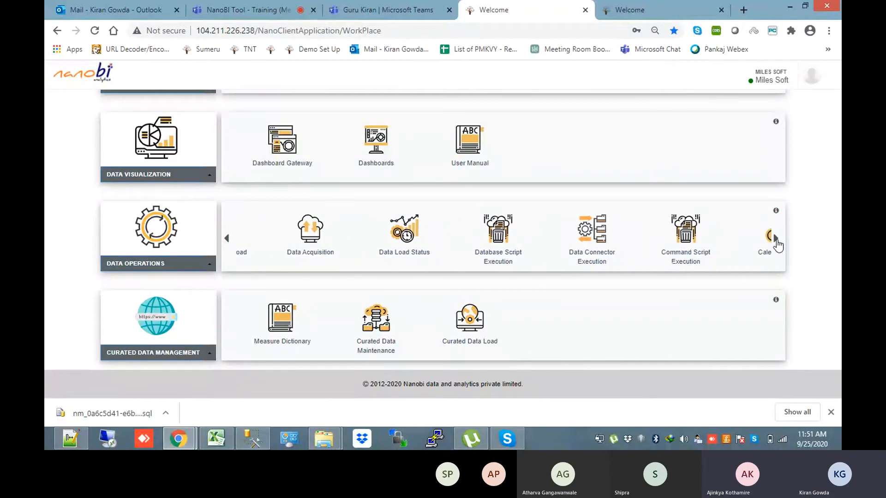
click(775, 238)
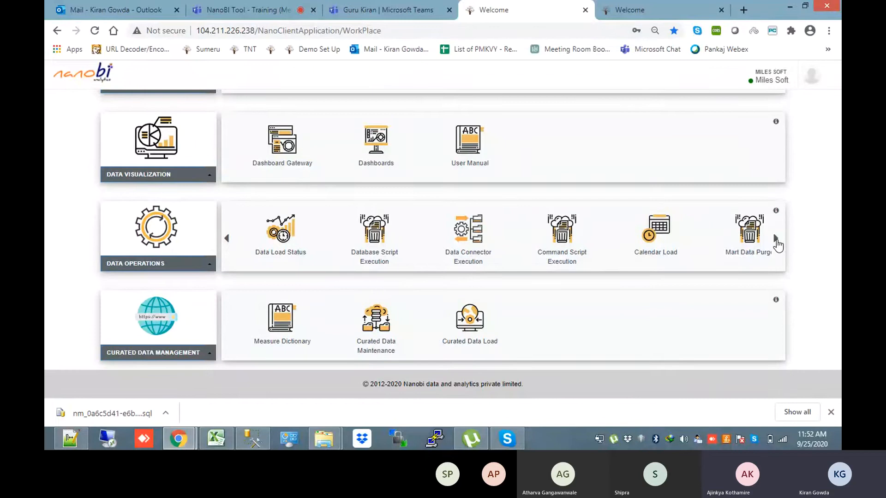
click(775, 238)
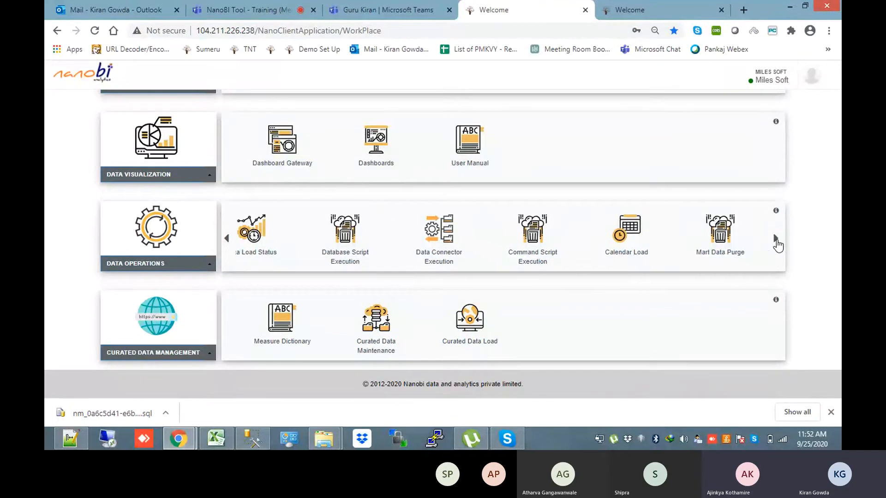
click(776, 239)
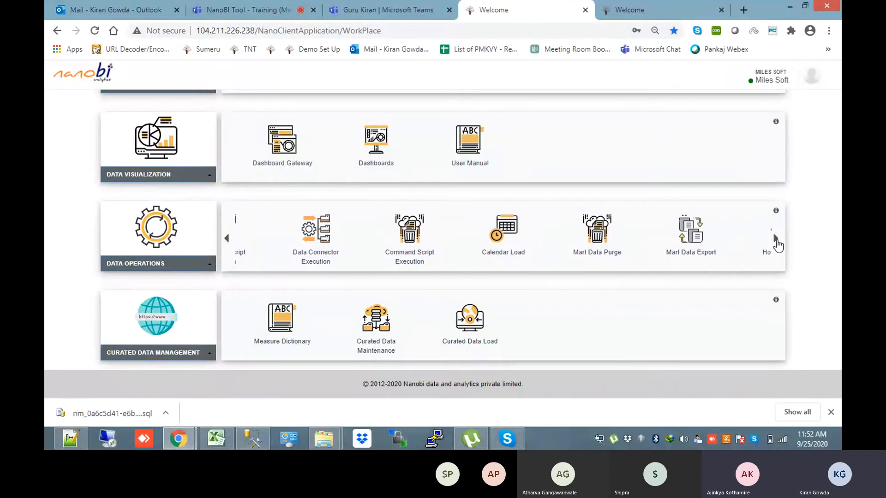
click(776, 239)
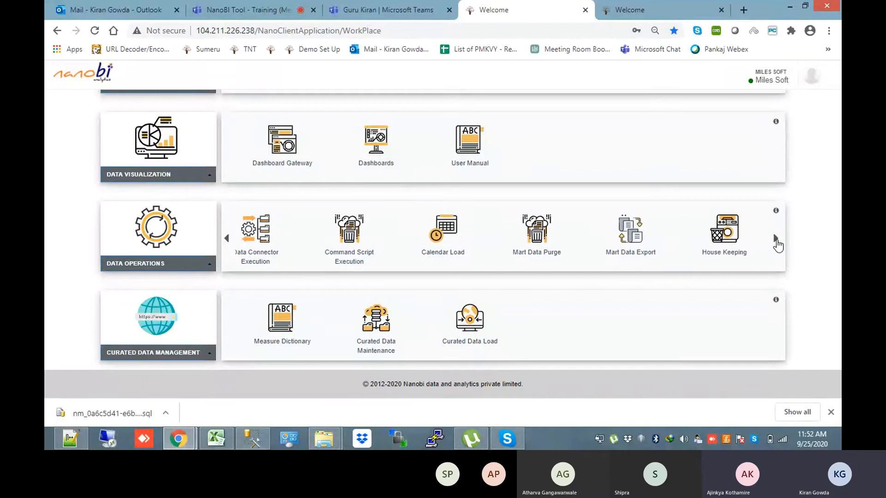
click(631, 231)
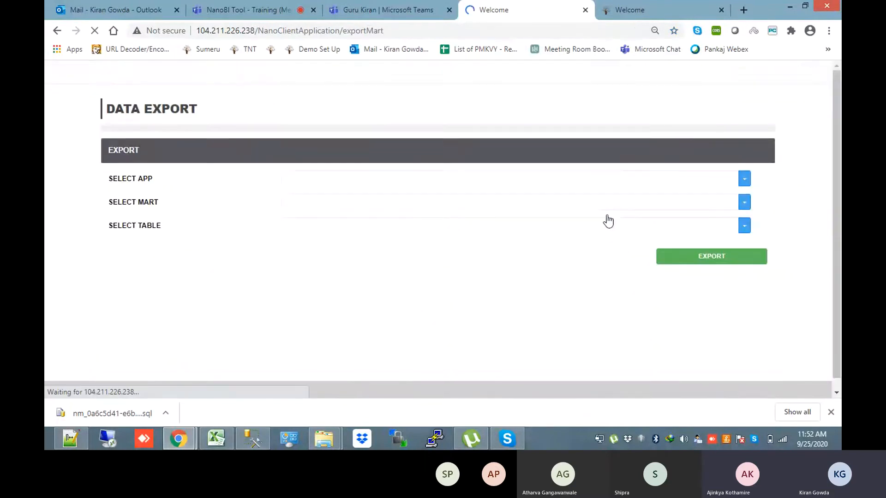
Tidy the Breach Fact Mart diagram by moving schFundHouses up and mstBreachTypes right
click(630, 9)
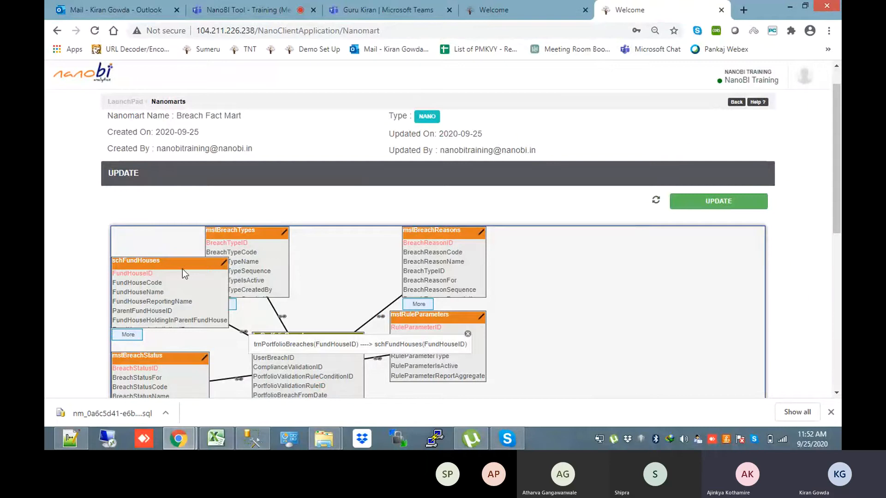
drag(181, 268, 181, 250)
drag(246, 234, 310, 234)
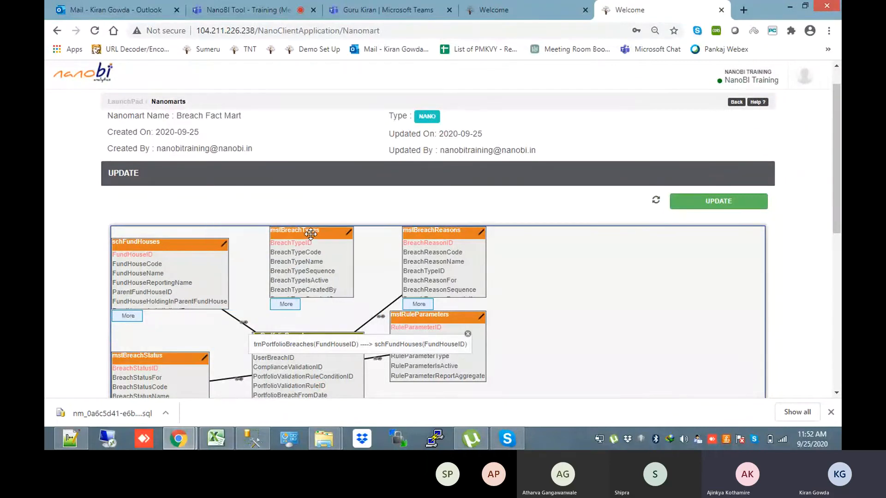
drag(836, 203, 836, 256)
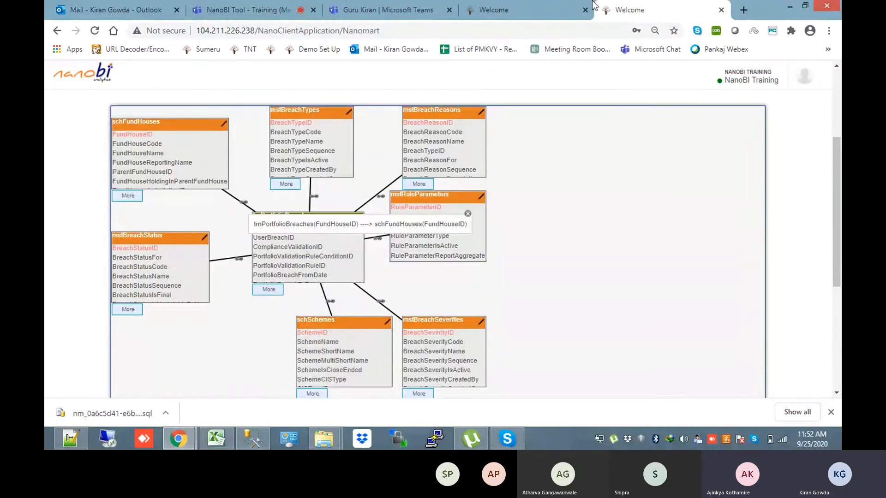
click(508, 12)
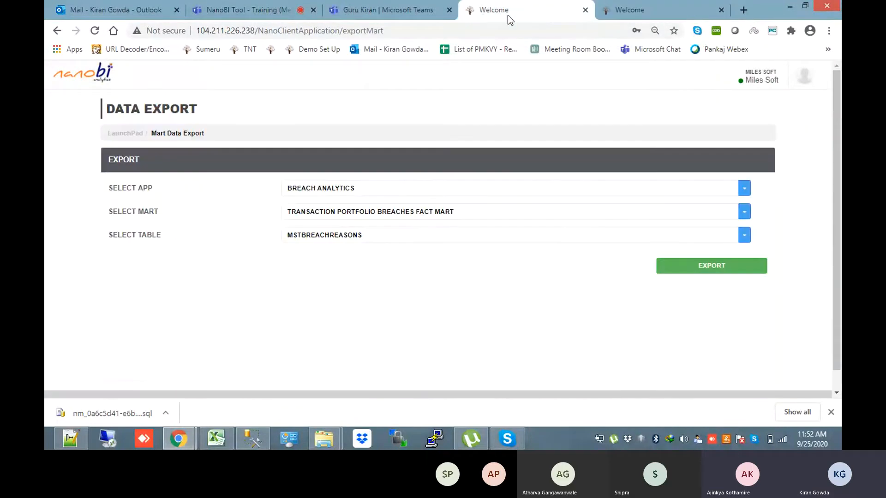
Export the schFundHouses table from Breach Analytics_master as schFundHouses.csv
click(433, 217)
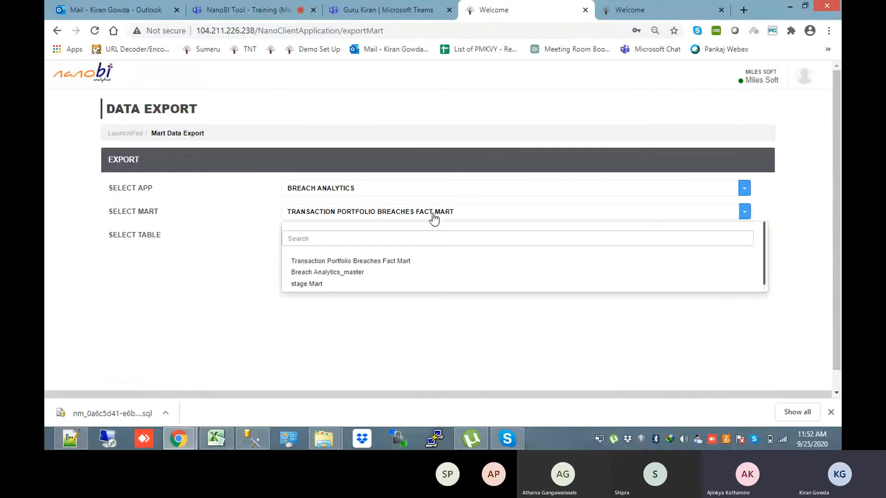
click(392, 273)
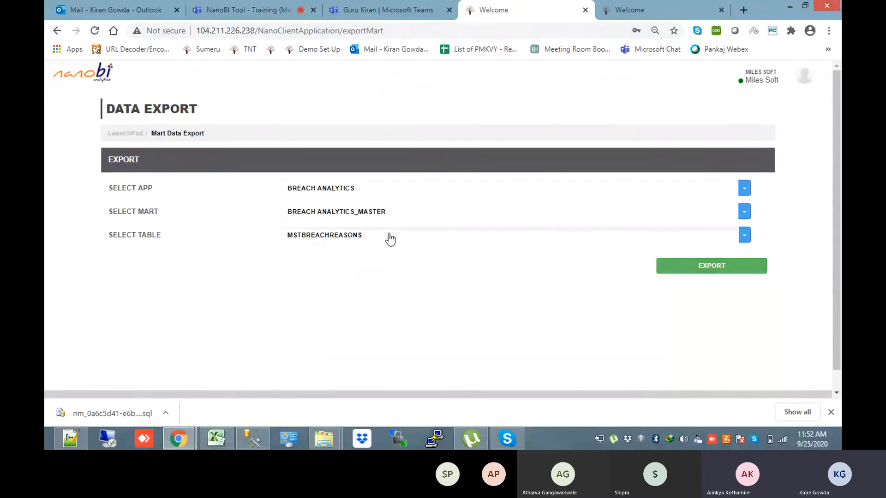
click(390, 239)
click(370, 259)
text(f)
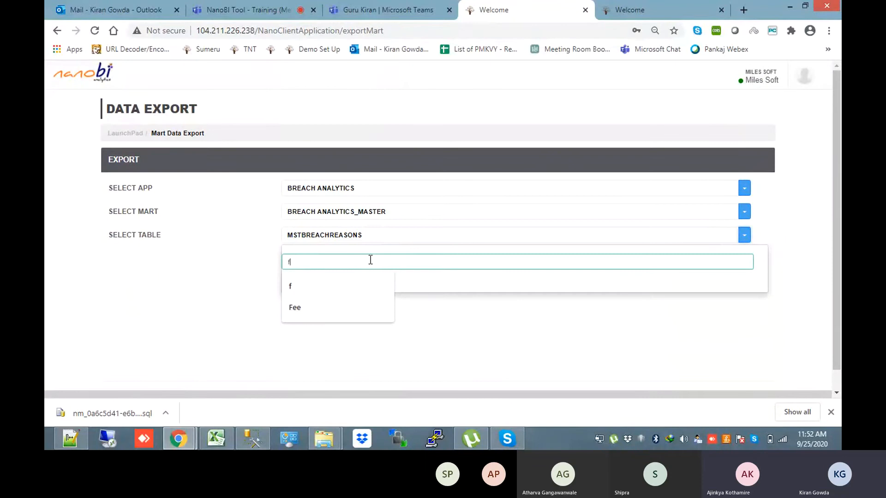
text(und)
click(375, 285)
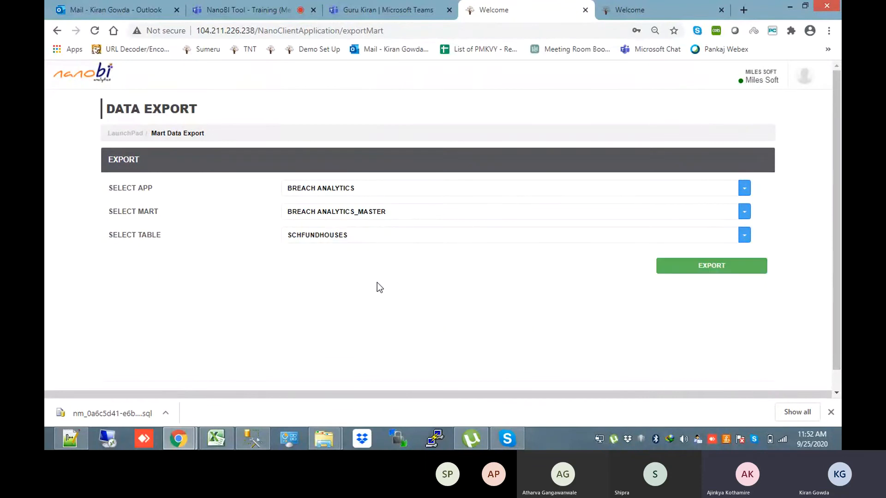
click(685, 266)
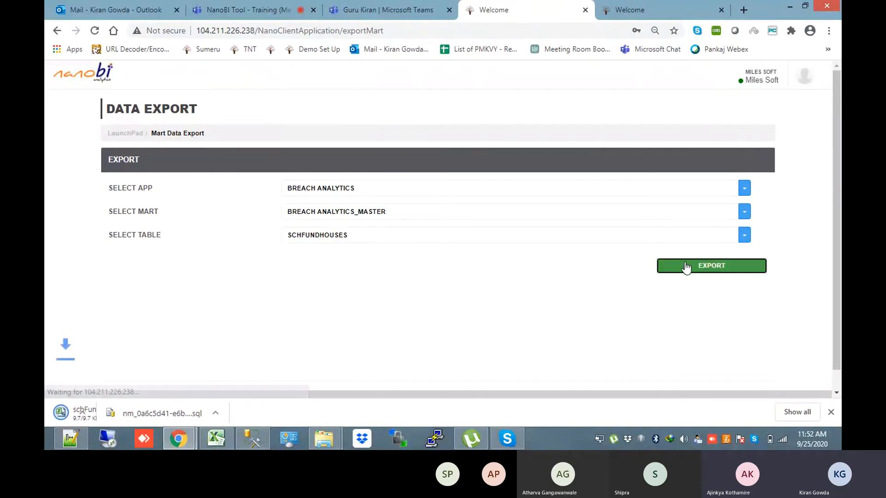
click(650, 1)
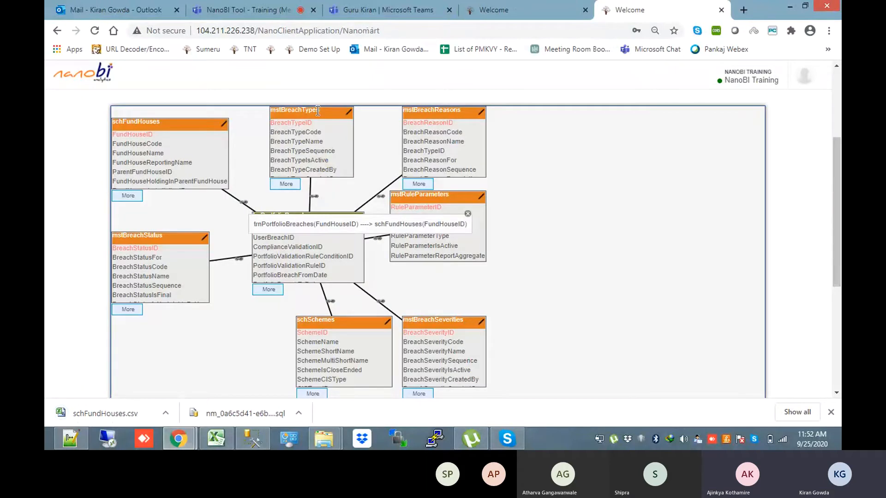
Search the Breach Analytics_master table list for 'ty' instead of 'fund'
click(571, 7)
click(351, 243)
text(fund)
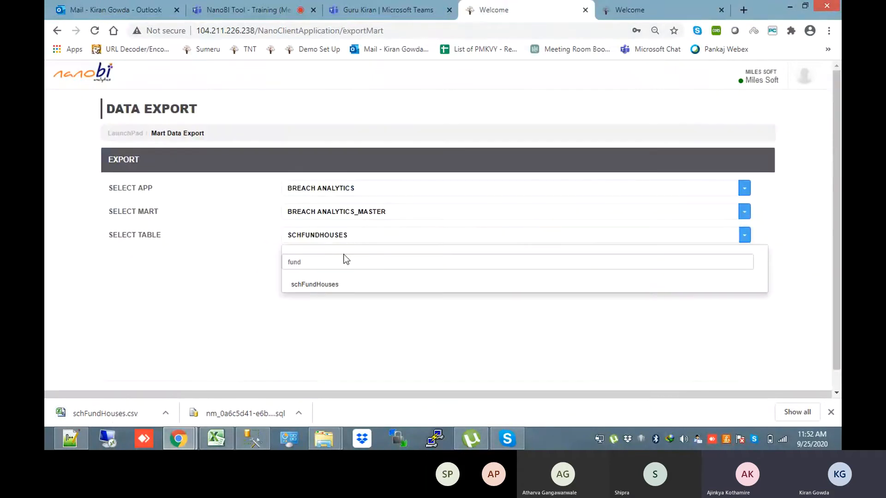
click(271, 267)
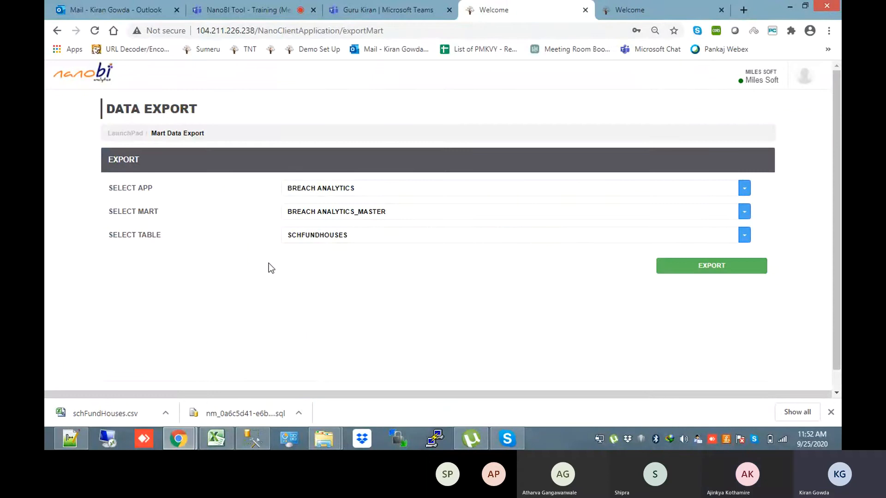
click(370, 240)
drag(332, 259, 278, 260)
text(ty)
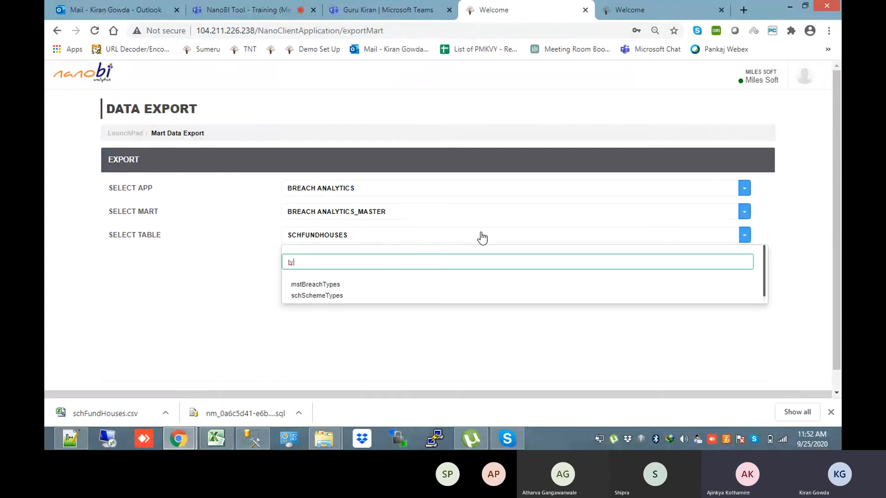
Confirm the table in Fact Script.sql and export mstBreachTypes as mstBreachTypes.csv
key(alt+Tab)
key(alt+Tab)
key(ctrl+Tab)
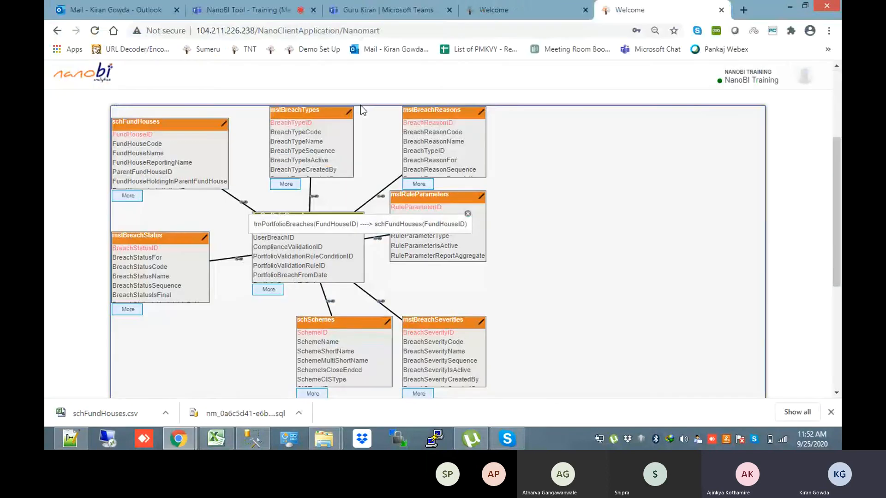
key(alt+Tab)
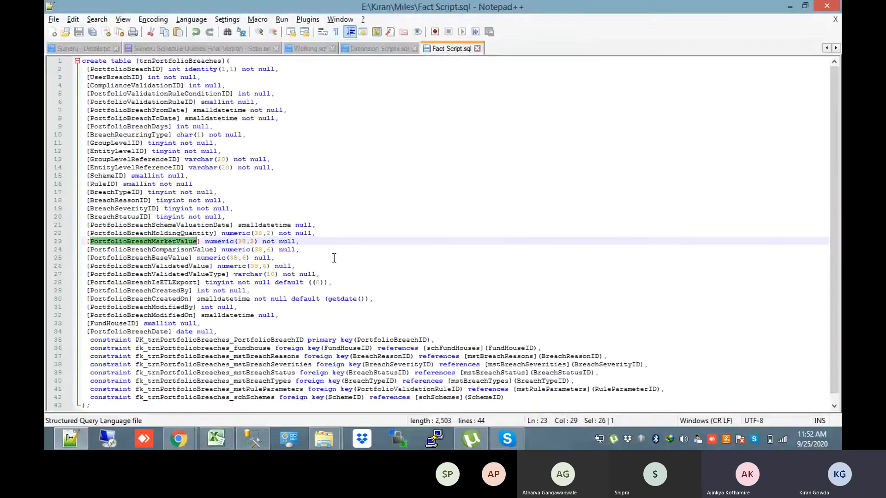
key(alt+Tab)
key(ctrl+shift+Tab)
click(352, 286)
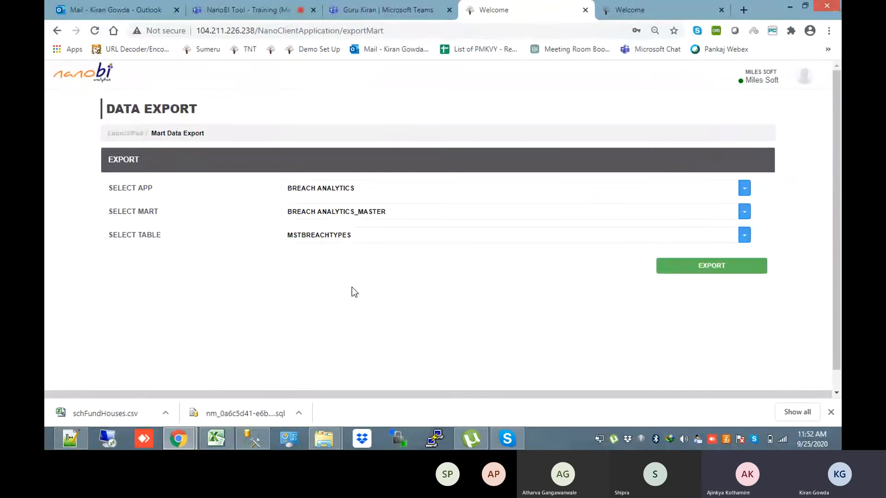
click(728, 270)
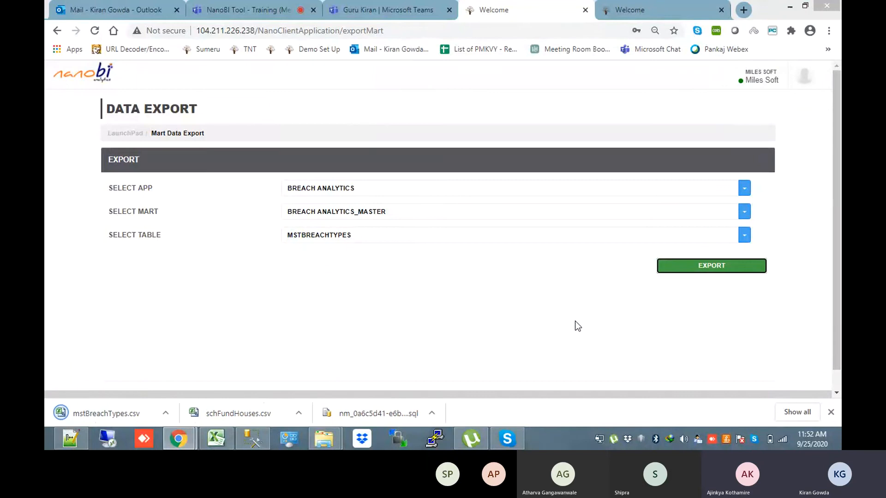
Consult the Fact Script and search the table list for other 'ty' tables
key(alt+Tab)
key(alt+Tab)
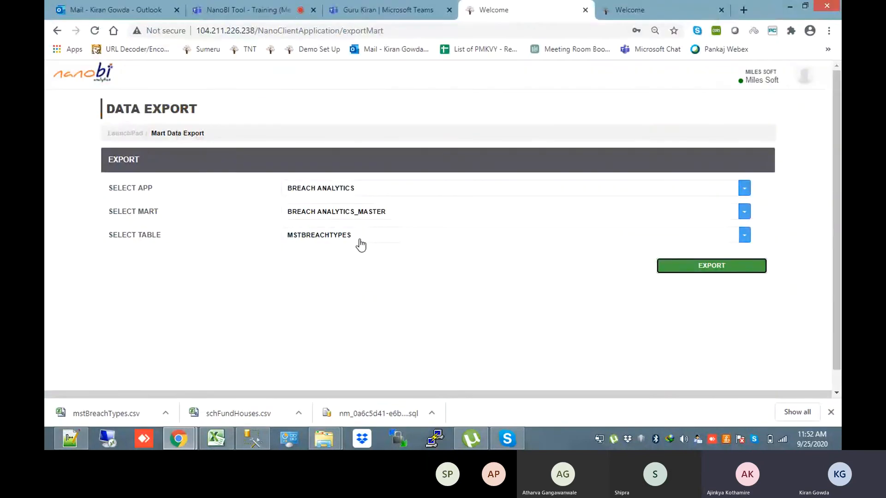
click(360, 241)
text(ty)
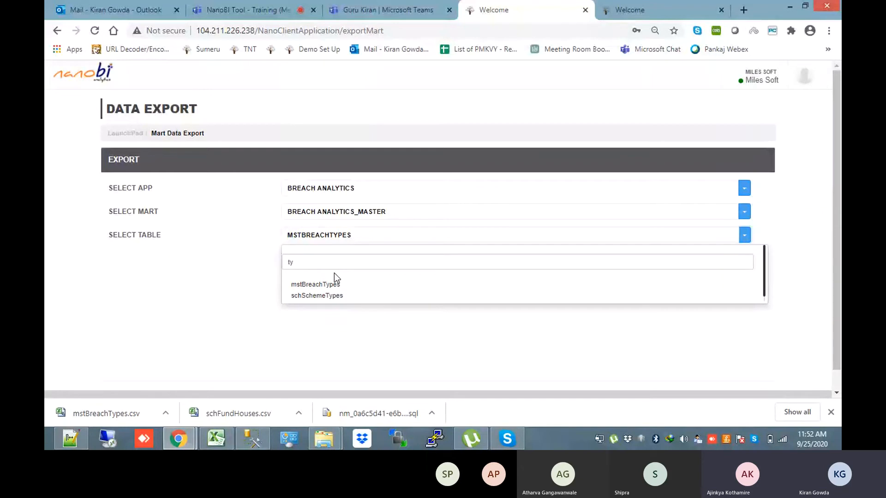
Search 'rul' and export the mstRuleParameters table to CSV
click(323, 284)
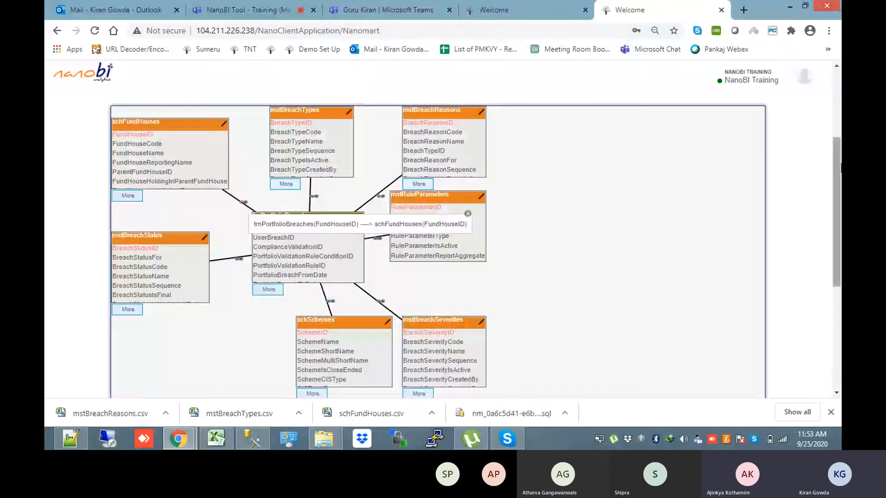
click(512, 9)
click(374, 236)
drag(312, 262, 284, 264)
text(rul)
click(320, 285)
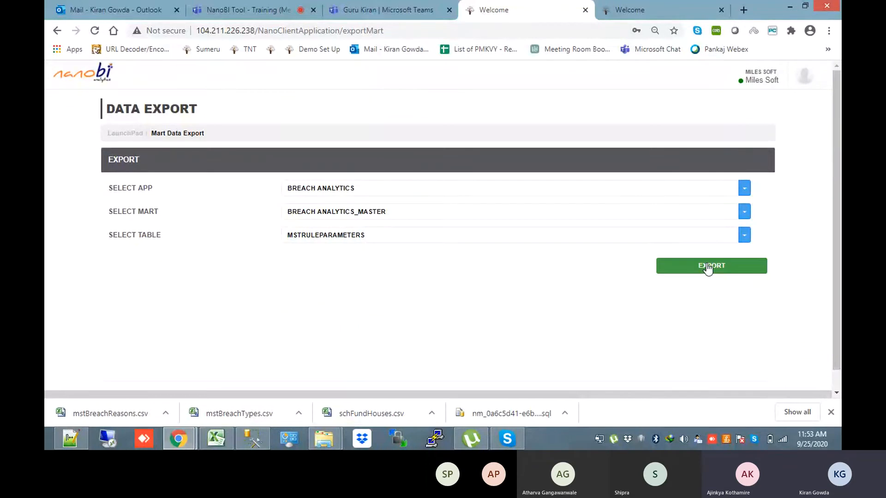
click(709, 268)
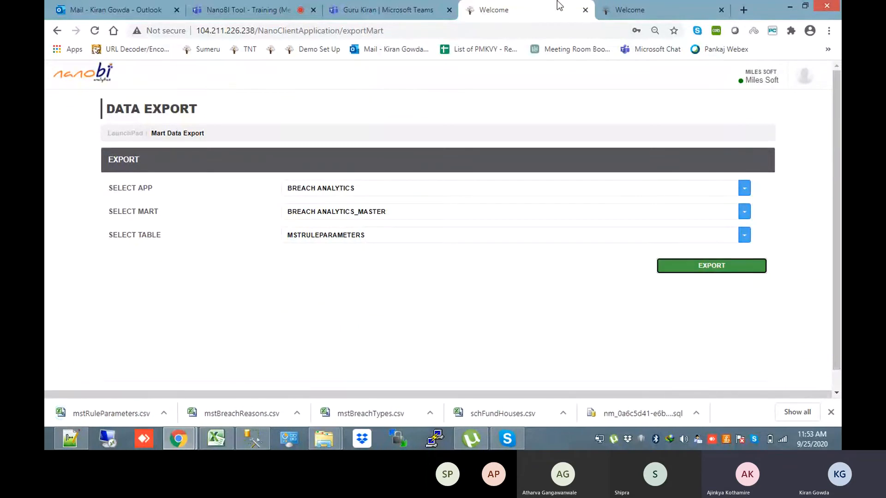
After checking the Nanomart diagram, search 'seve' and export mstBreachSeverities to CSV
click(624, 4)
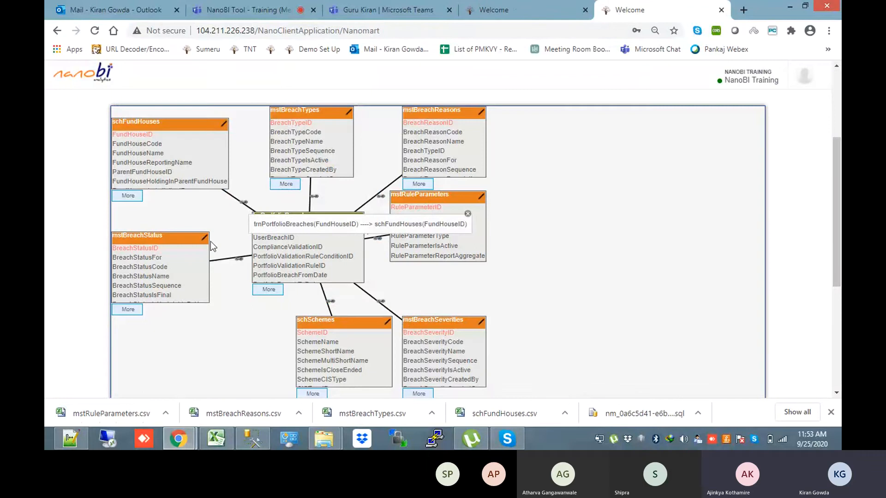
drag(838, 225, 837, 207)
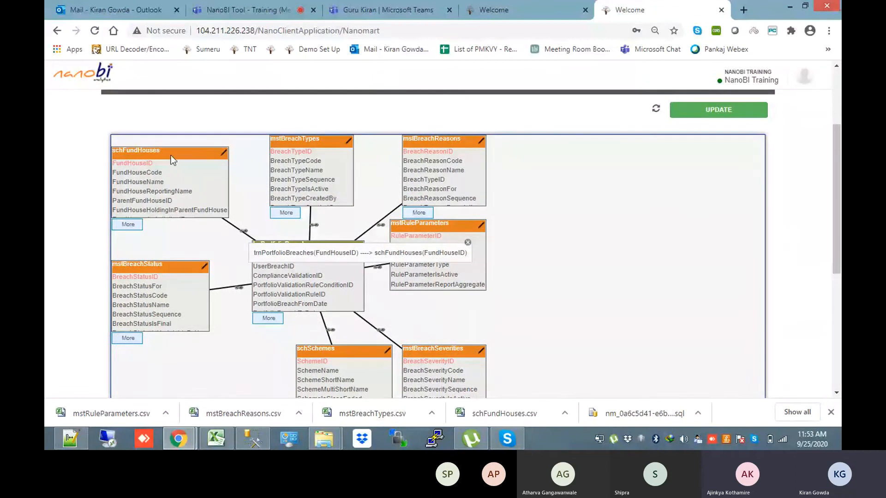
drag(837, 208, 837, 237)
click(531, 9)
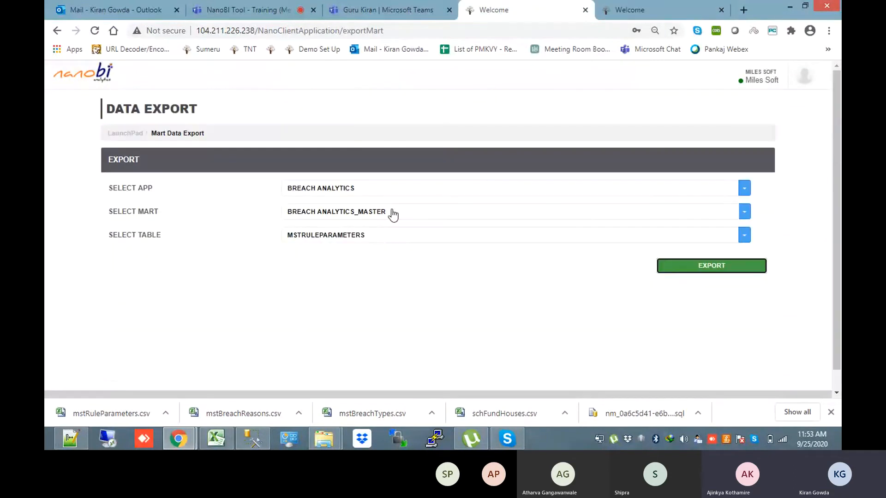
click(378, 235)
click(273, 264)
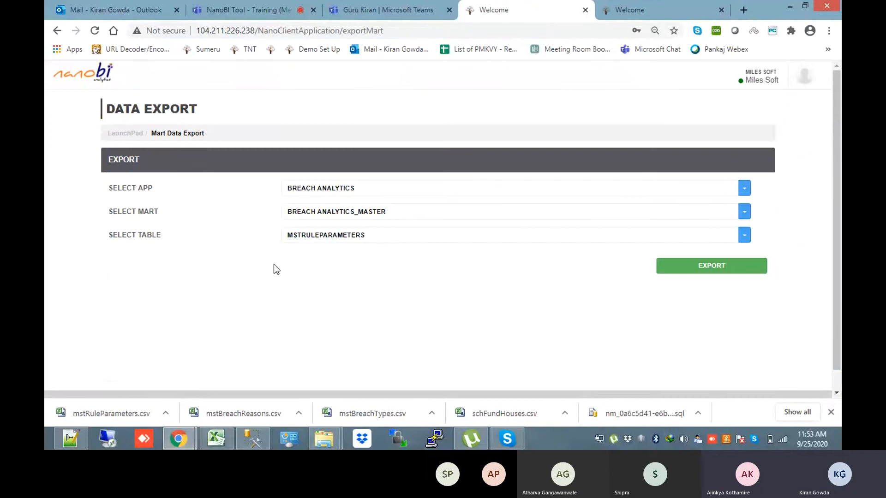
click(372, 243)
click(332, 263)
key(BackSpace)
key(BackSpace)
key(BackSpace)
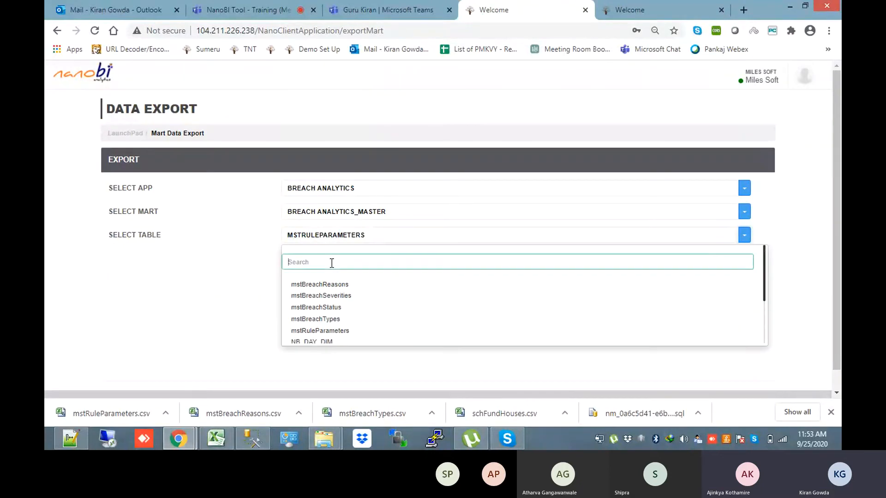
text(seve)
click(330, 284)
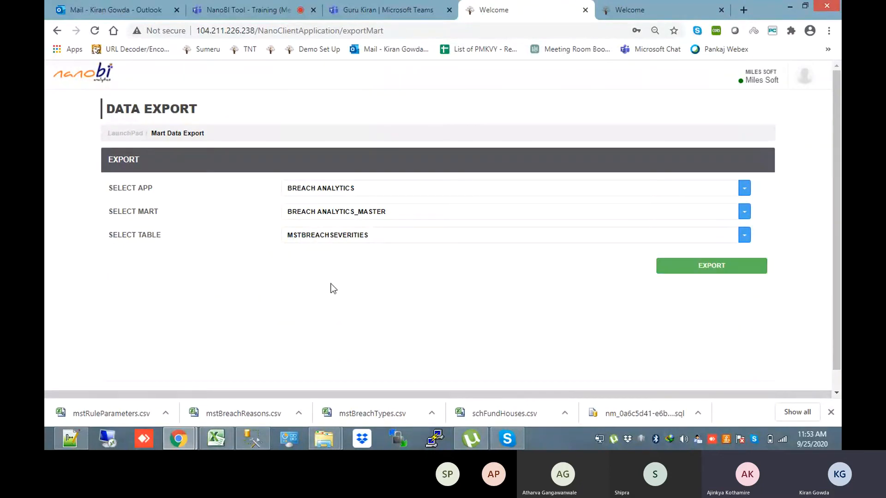
click(715, 271)
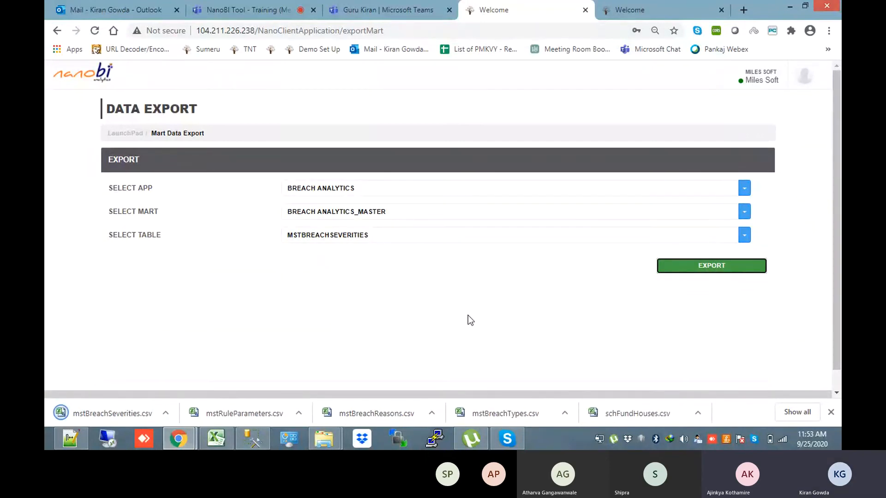
Search 'ss' and export the schSchemes table to CSV
click(677, 2)
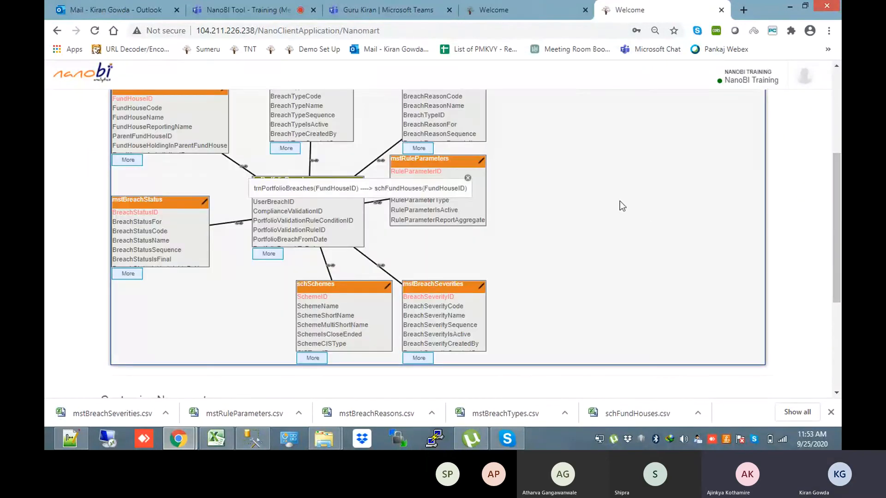
click(517, 7)
click(383, 240)
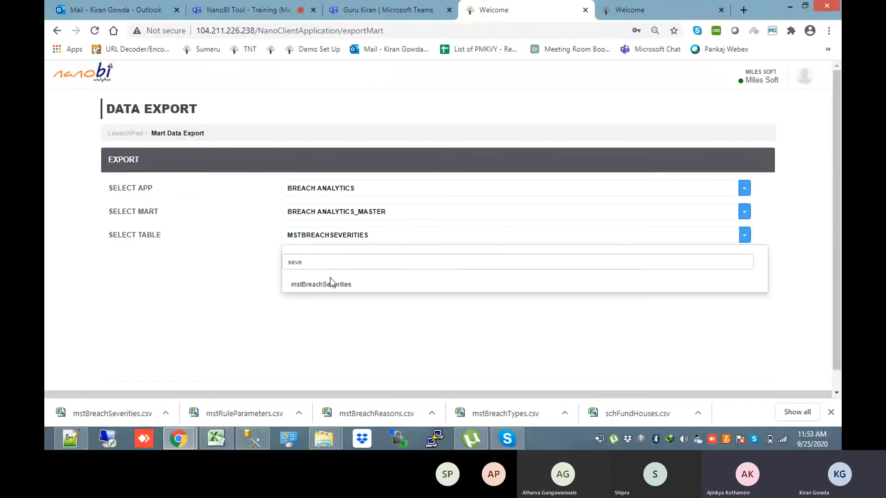
drag(314, 262, 285, 263)
text(ss)
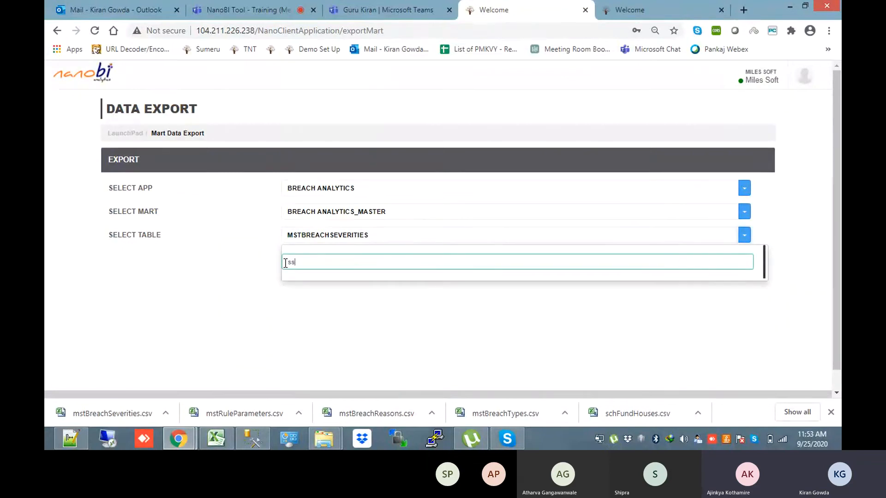
click(657, 3)
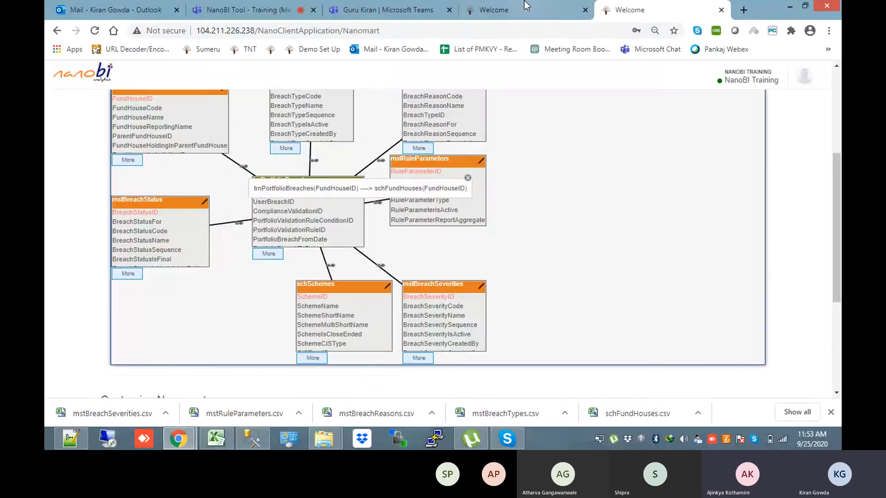
click(524, 1)
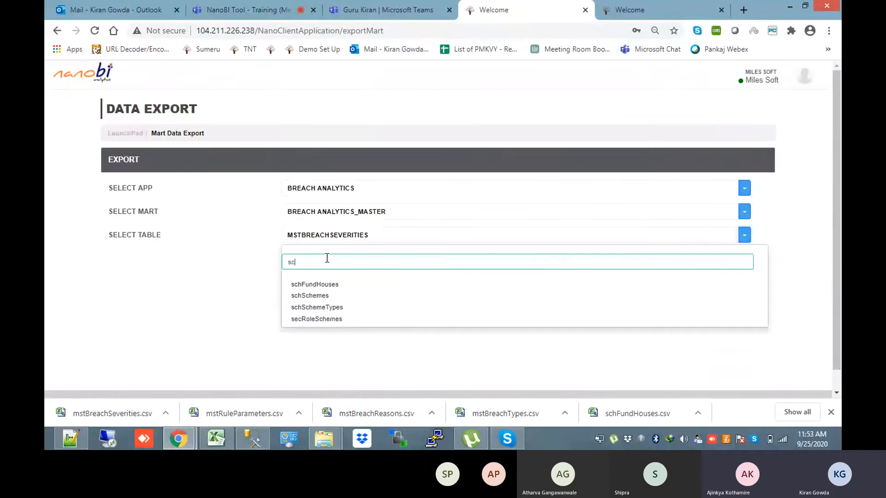
click(326, 295)
click(714, 267)
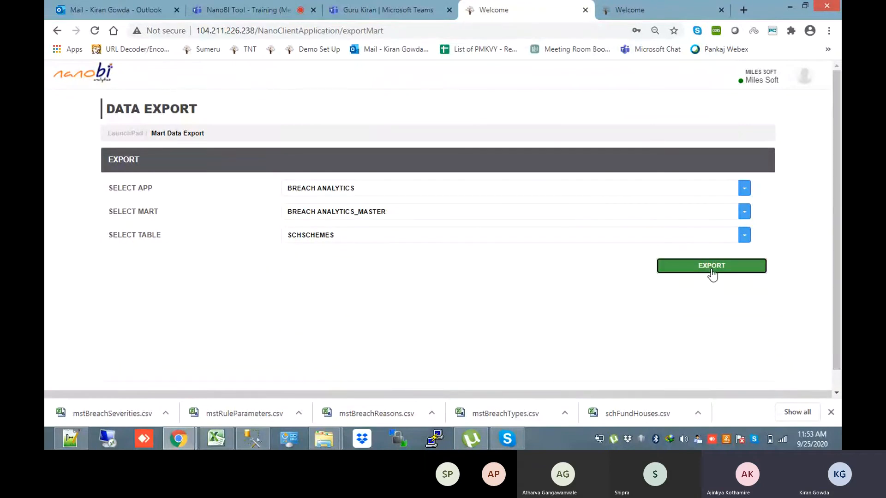
Search 'tat' and export the mstBreachStatus table to CSV
click(646, 1)
drag(837, 206, 837, 186)
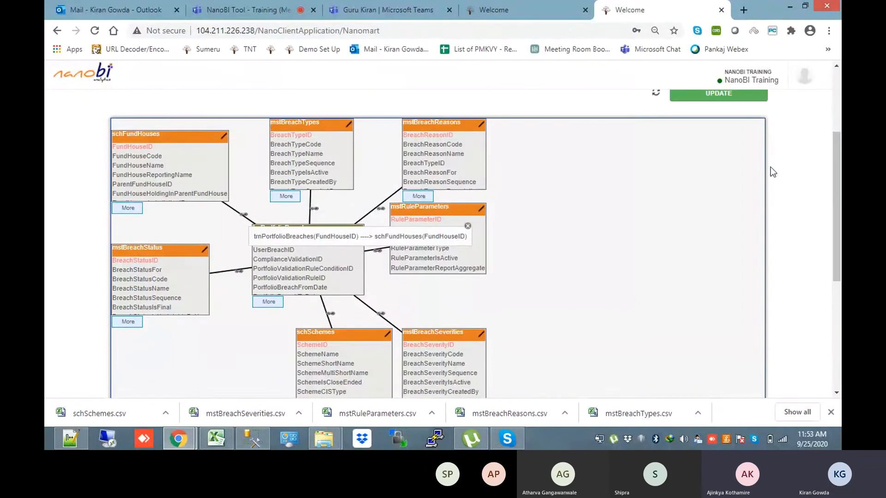
click(554, 11)
click(369, 241)
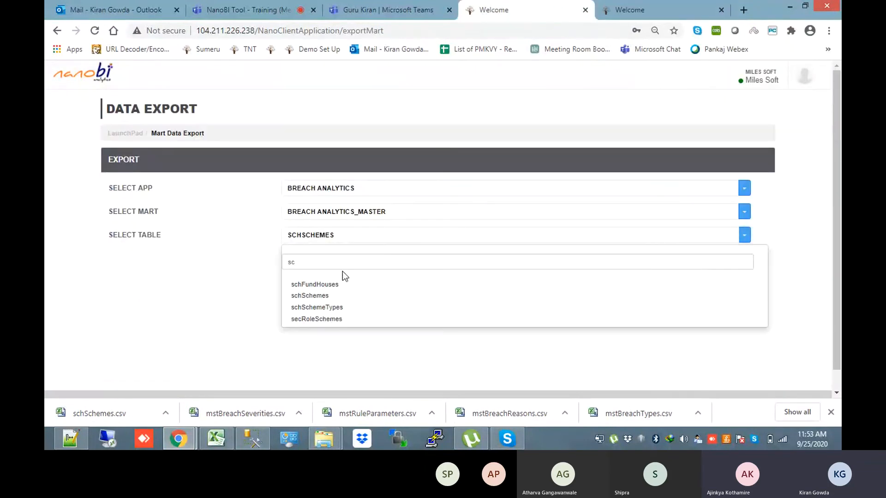
click(291, 262)
text(tat)
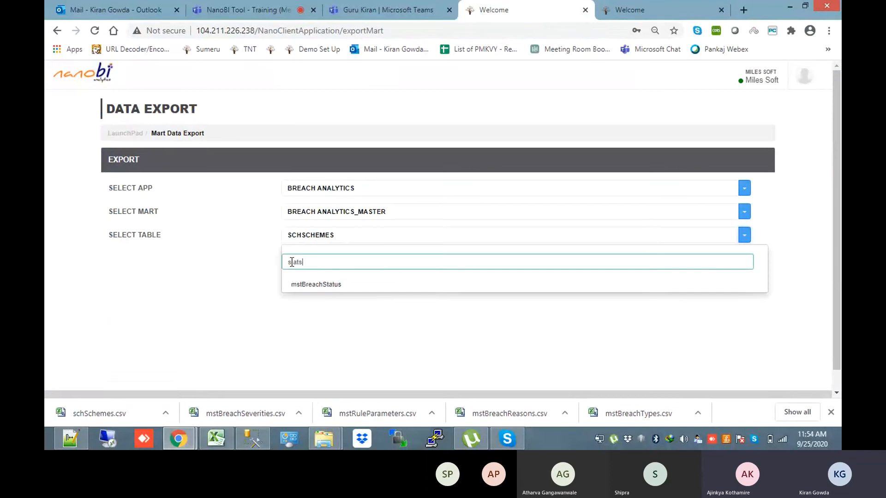
click(345, 288)
click(710, 270)
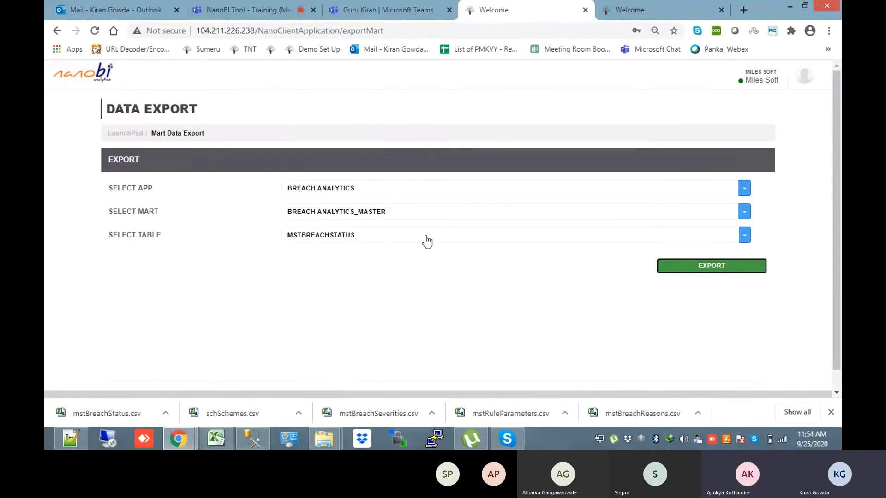
Point the export form at Transaction Portfolio Breaches Fact Mart's trnPortfolioBreaches table
click(423, 216)
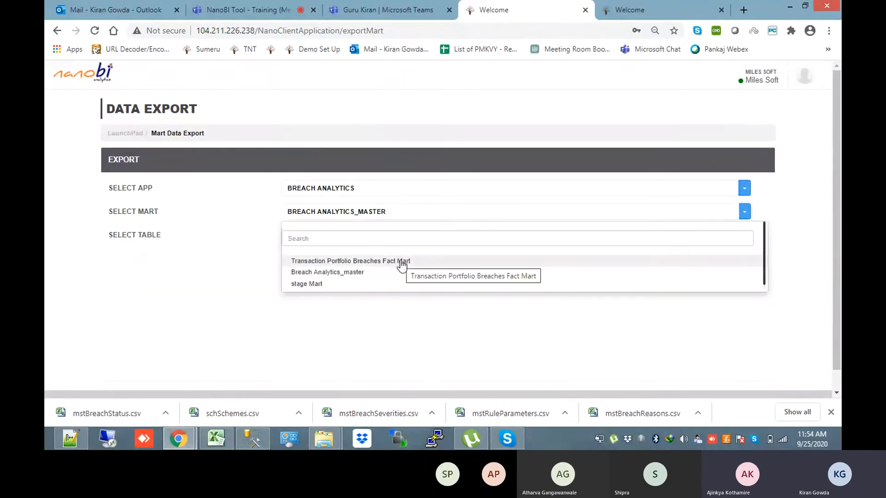
click(401, 262)
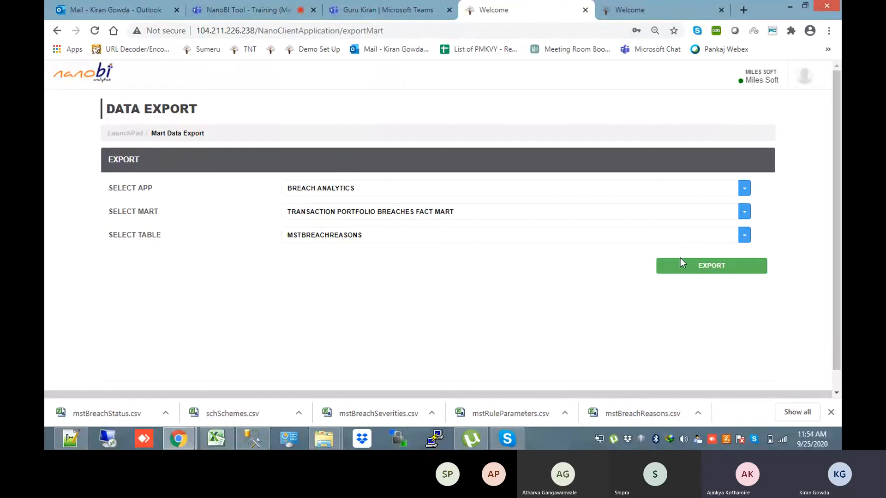
click(540, 238)
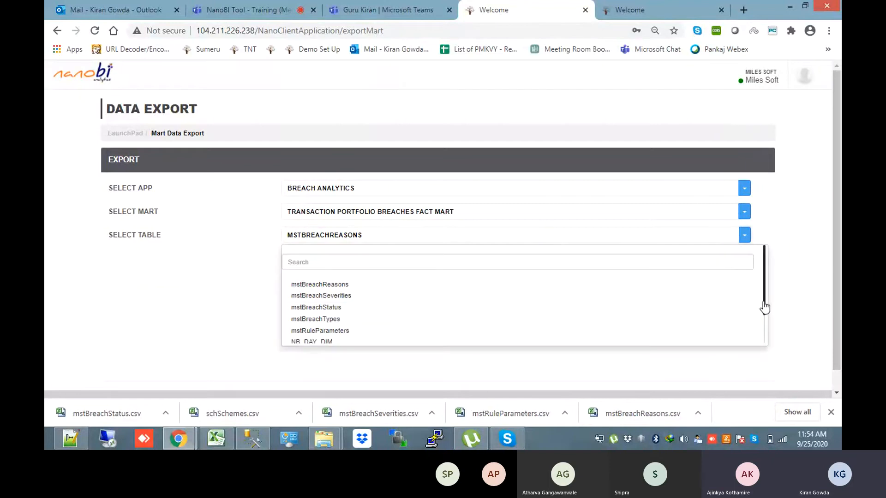
drag(763, 298, 771, 337)
click(549, 235)
drag(771, 284, 767, 320)
click(328, 338)
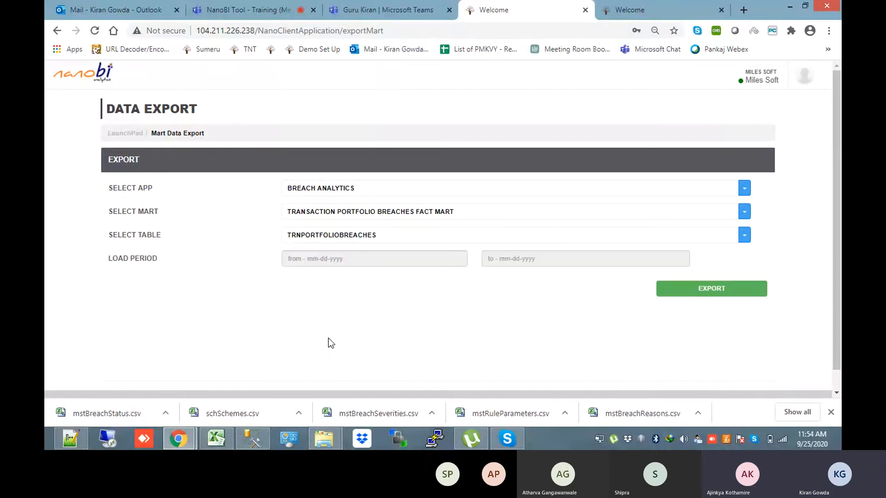
Check the load-period start calendar without picking a date, then bring up SQL Server Management Studio
click(453, 255)
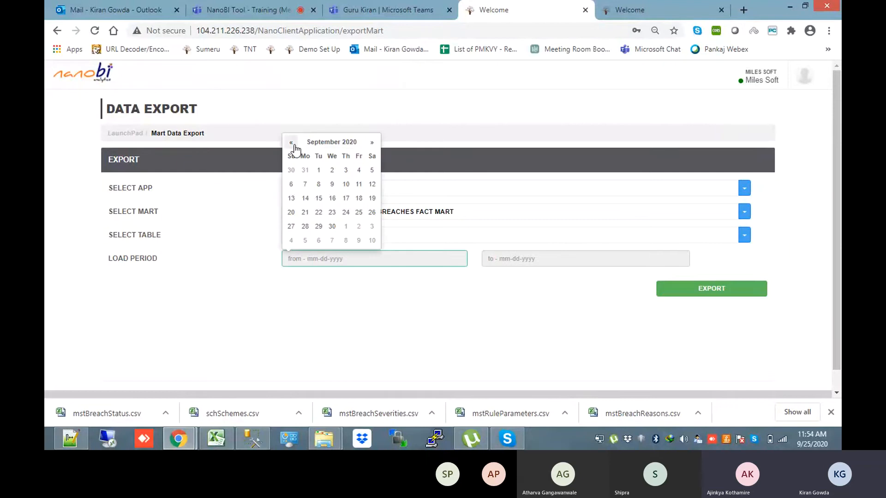
click(330, 307)
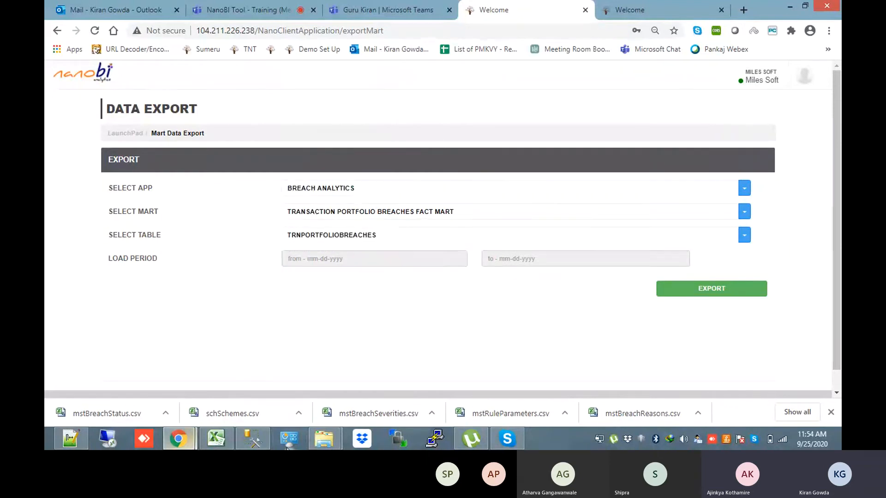
click(264, 447)
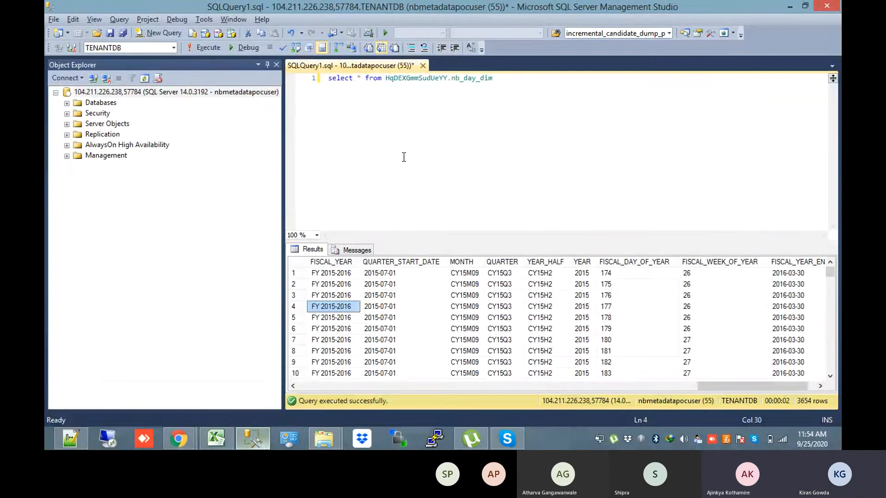
Expand TENANTDB's Tables and filter them to names containing 'b'
click(67, 103)
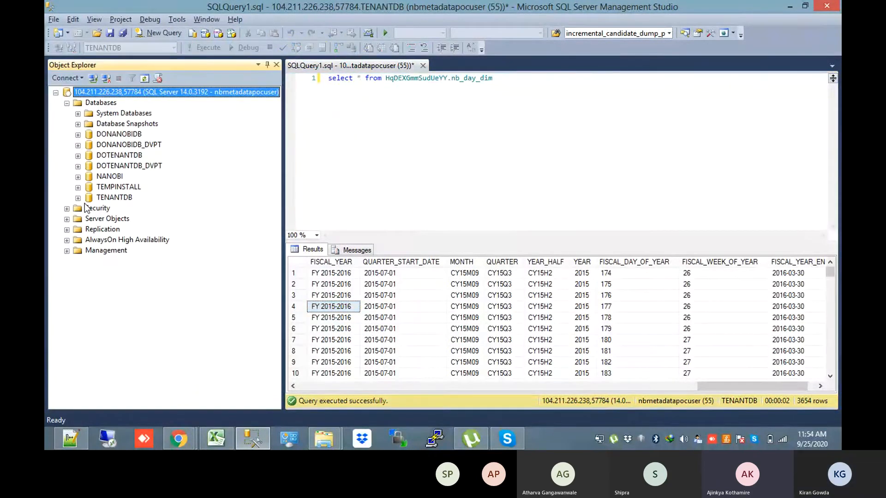
click(78, 198)
click(89, 219)
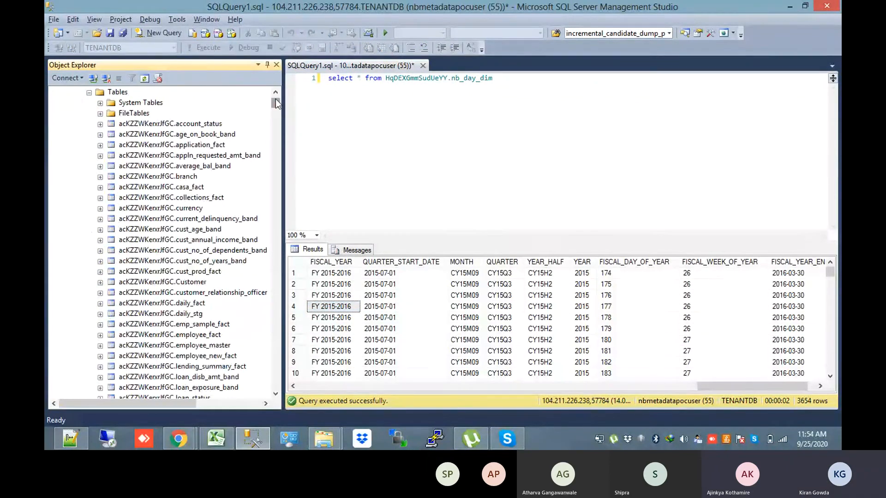
mouse_move(275, 98)
mouse_down()
mouse_move(284, 329)
mouse_move(284, 96)
mouse_up()
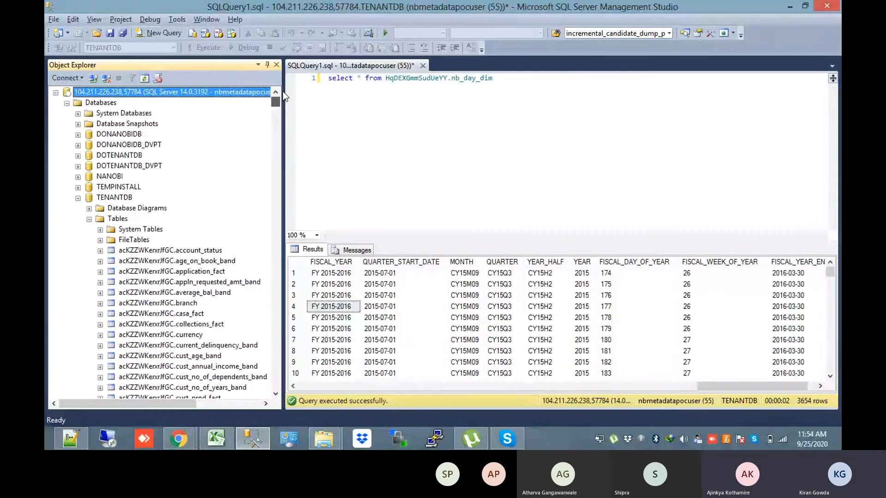
click(134, 239)
click(124, 220)
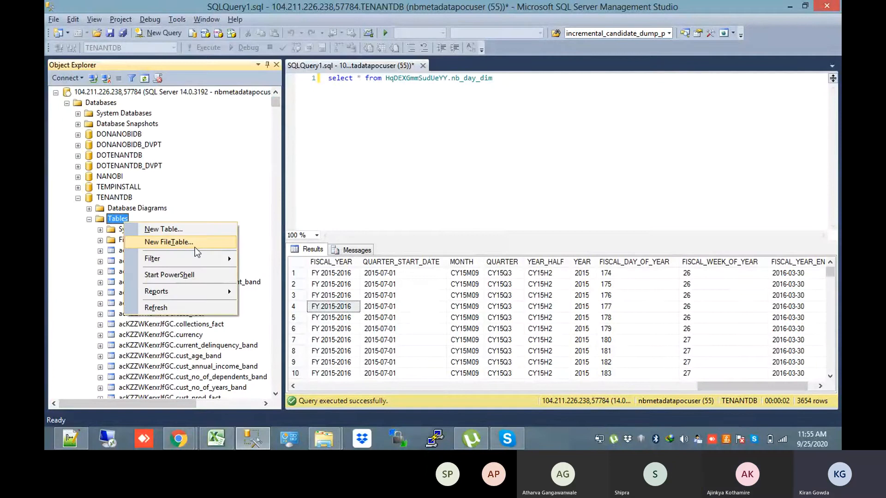
mouse_move(199, 259)
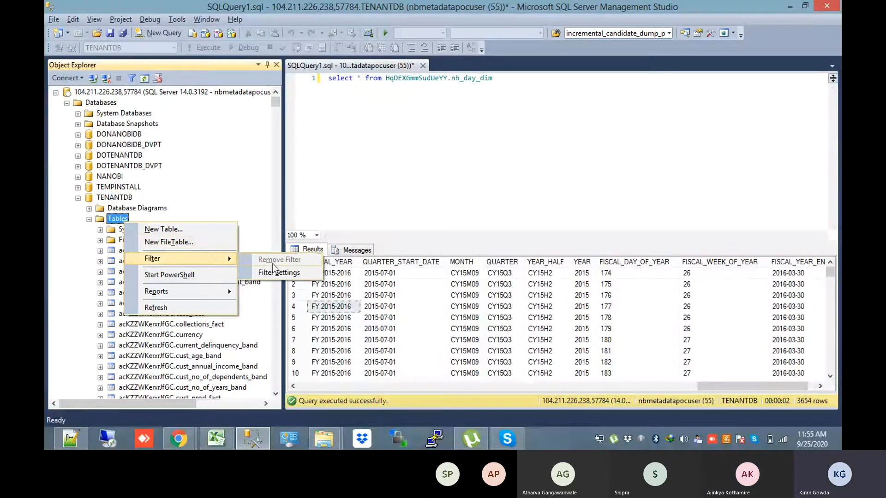
click(277, 272)
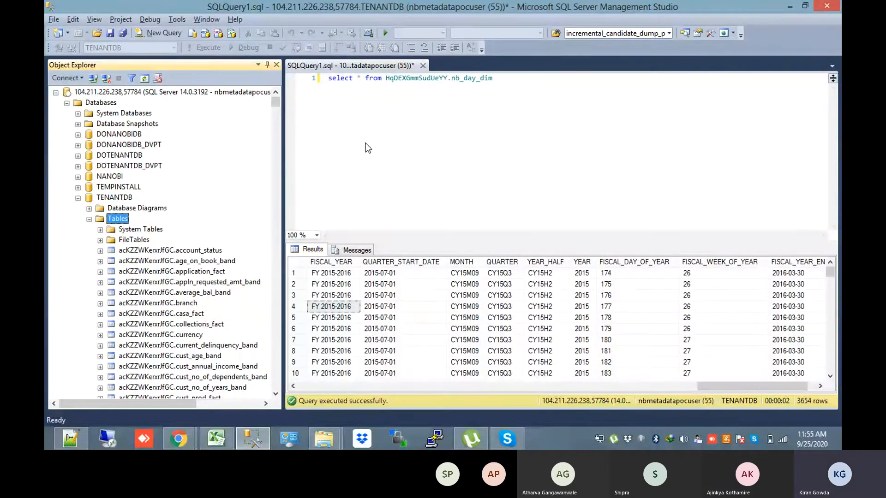
click(344, 161)
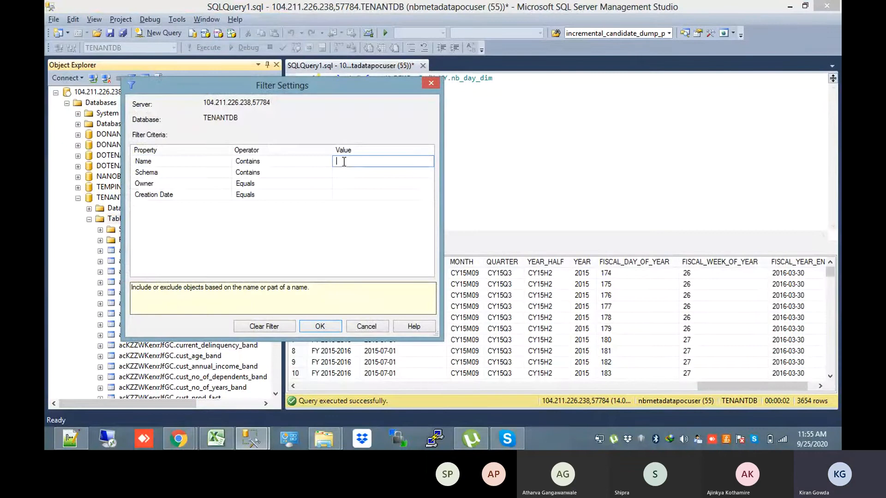
text(breach)
click(308, 327)
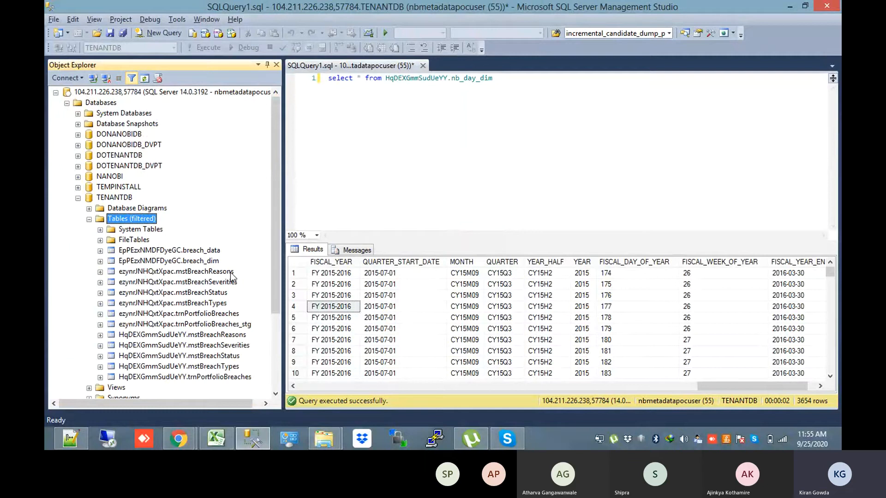
Swap nb_day_dim for trnPortfolioBreaches in the query and execute it, returning 0 rows
click(222, 335)
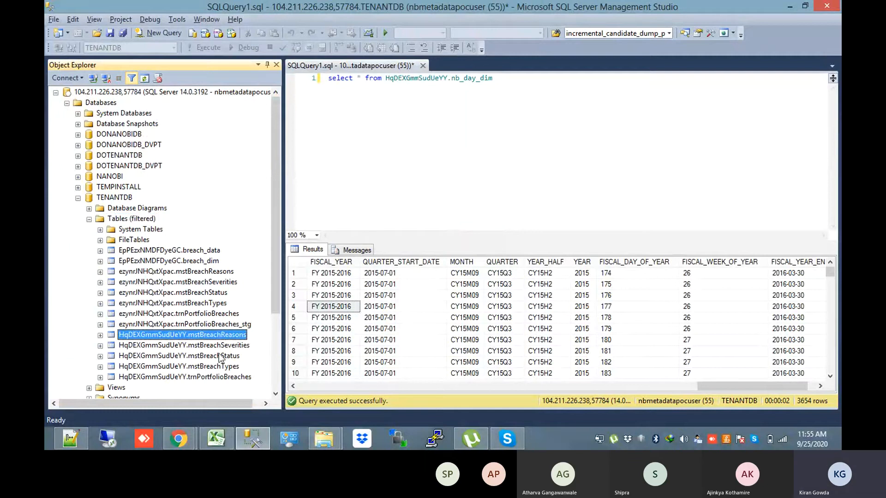
click(220, 356)
drag(220, 358, 386, 78)
key(BackSpace)
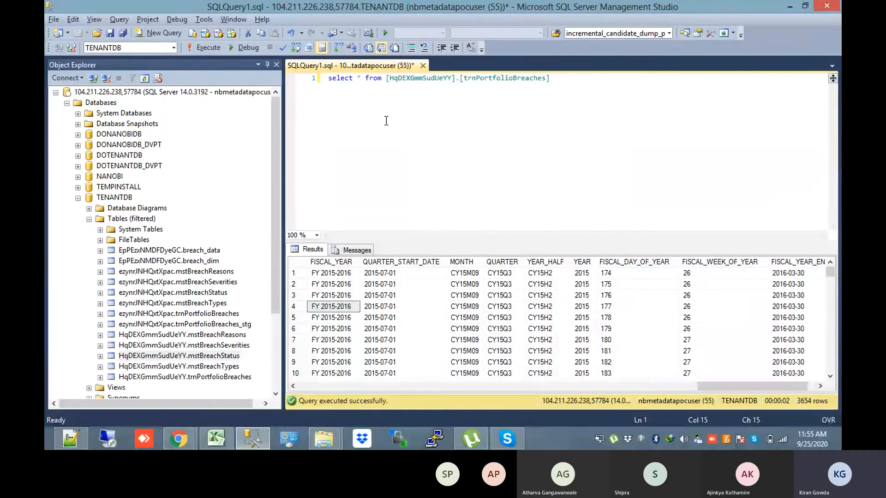
key(Insert)
click(203, 48)
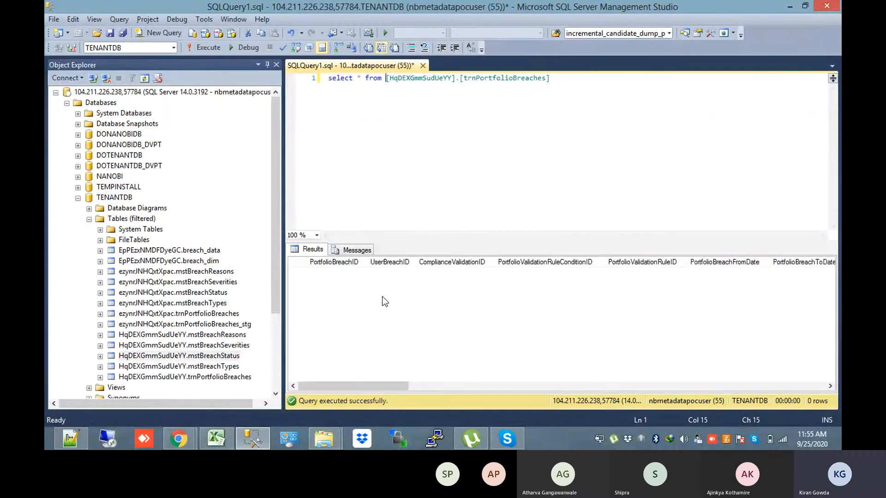
drag(357, 385, 273, 403)
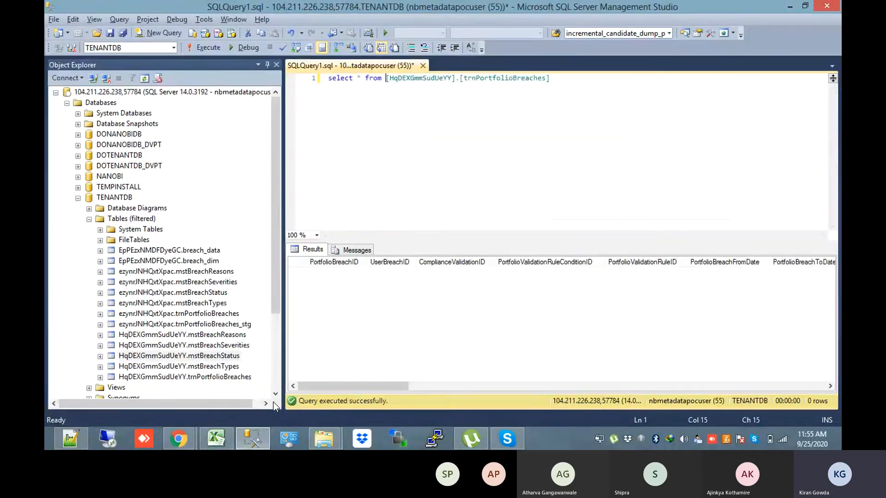
Dismiss the download bar and return from the diagram to the Miles Software - Training Nanomart list
drag(353, 386, 298, 419)
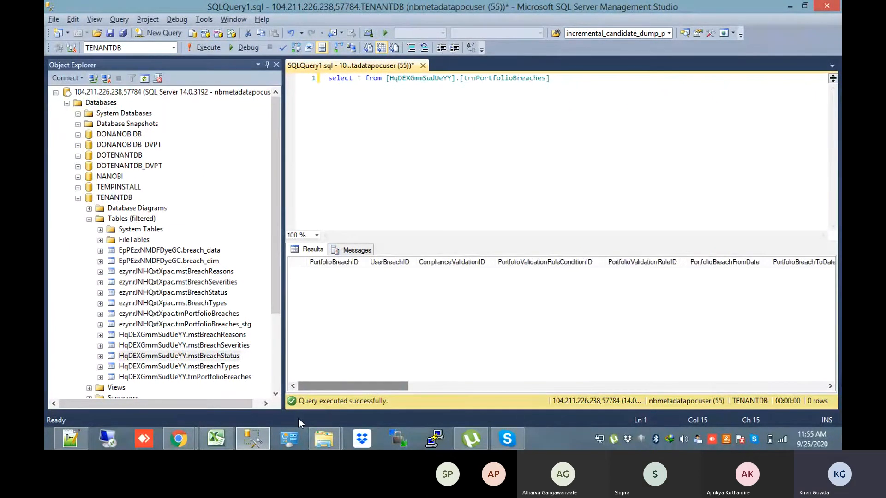
key(alt+Tab)
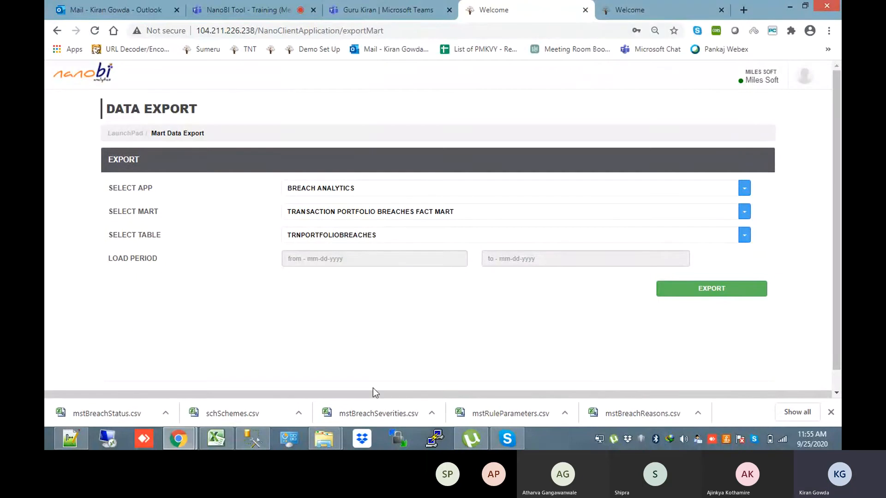
mouse_move(225, 441)
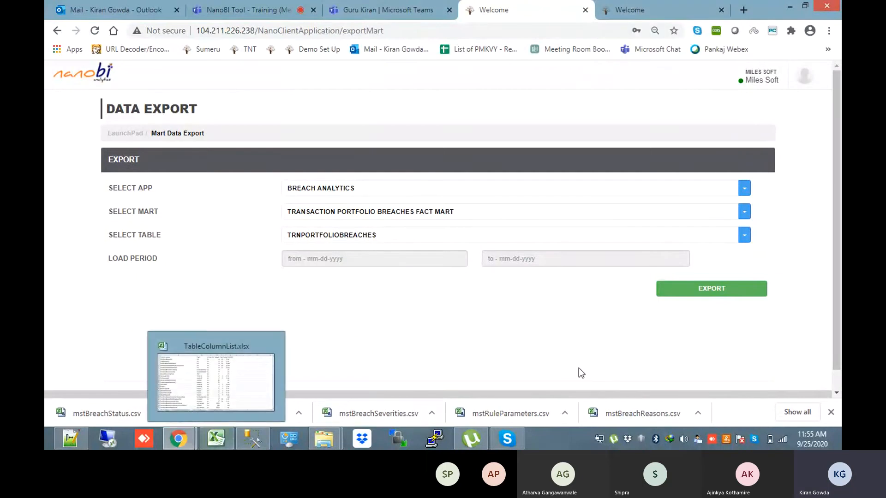
click(831, 413)
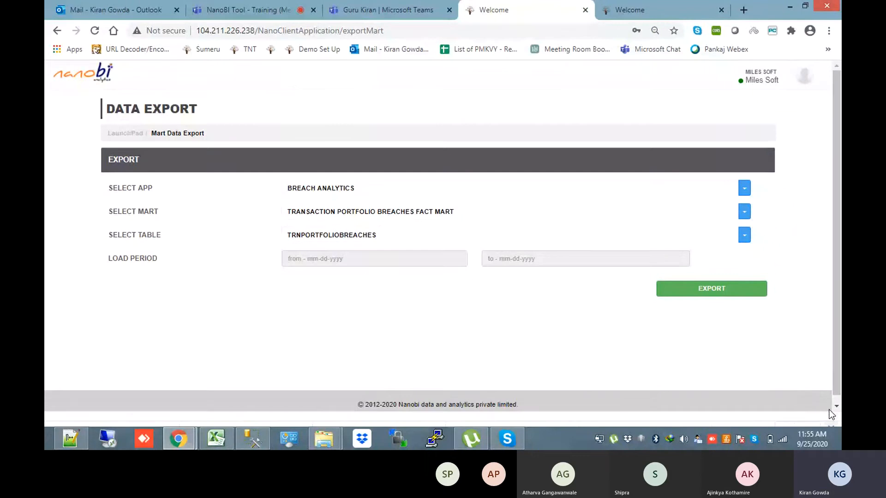
click(653, 7)
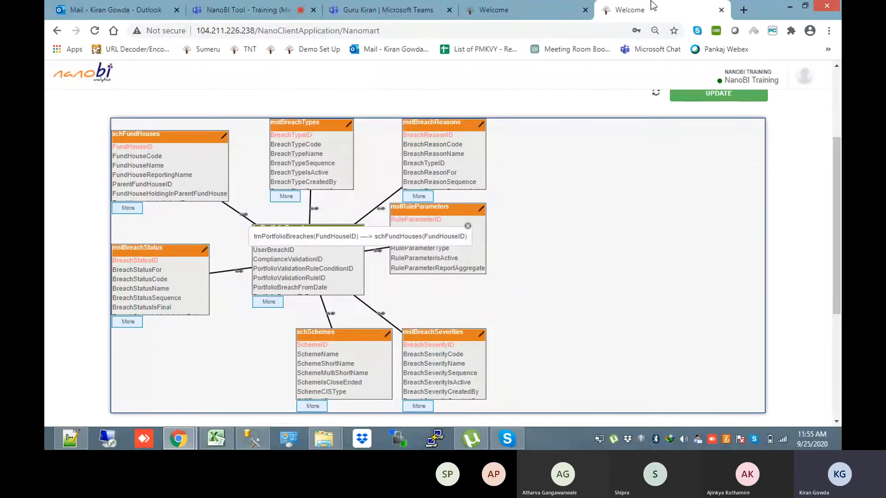
scroll(734, 136, up, 3)
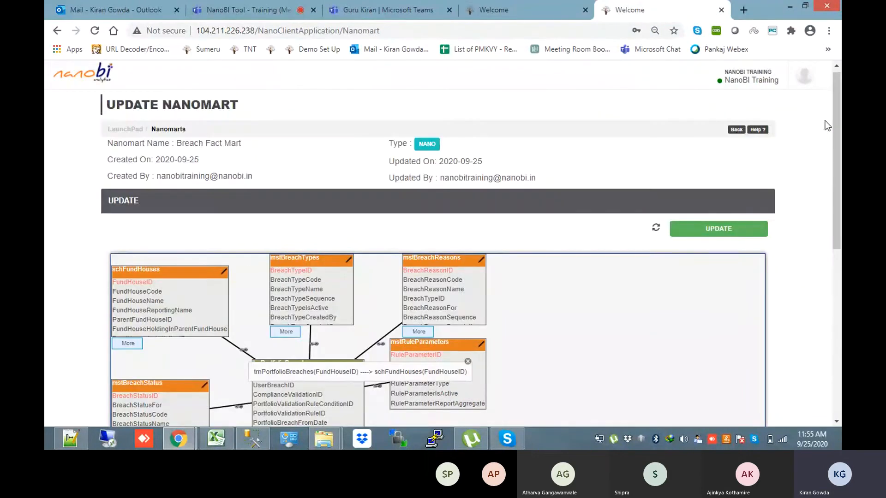
click(736, 131)
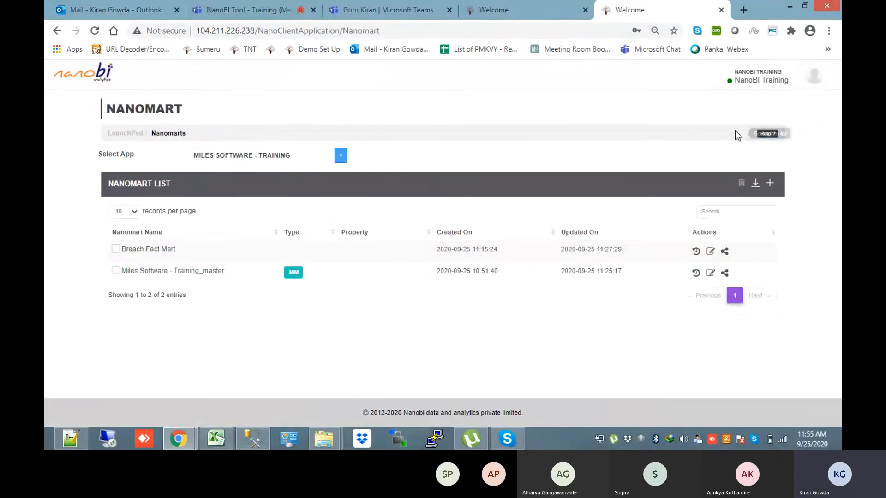
click(713, 273)
click(81, 445)
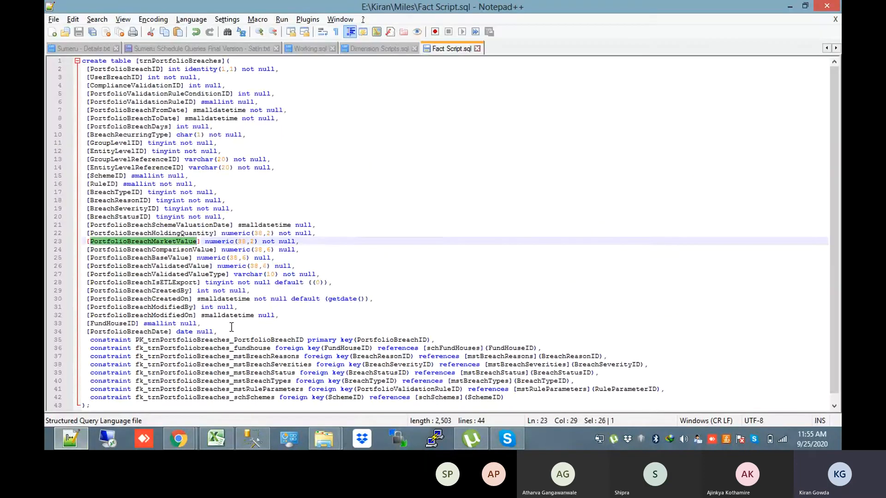
Review the trnPortfolioBreaches column definitions in Fact Script.sql, lines 5–34 then 16–34
drag(230, 325, 46, 68)
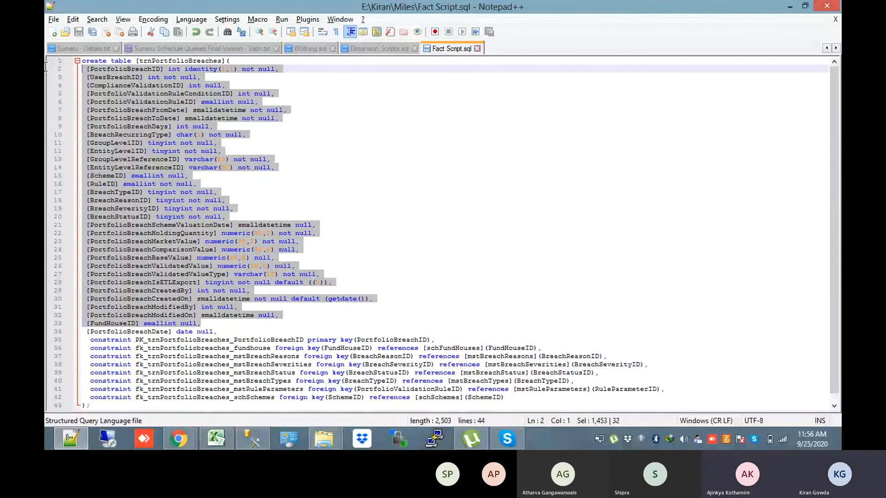
click(228, 332)
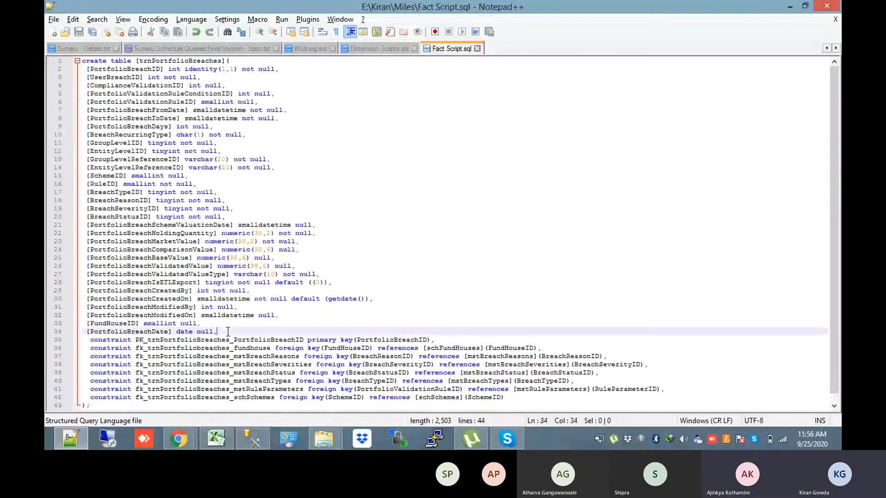
drag(227, 332, 46, 67)
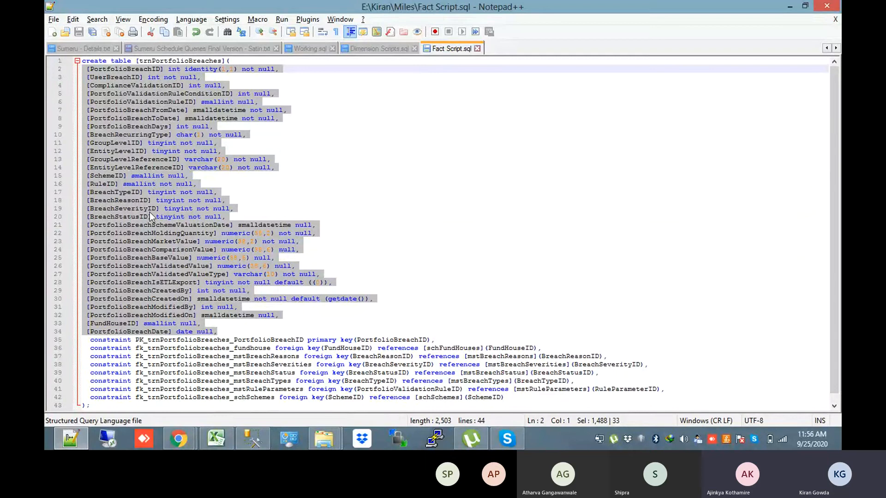
drag(237, 334, 47, 76)
click(178, 438)
Copy the seven newest breach CSVs from Downloads into E:\Kiran\Miles, sorted by date modified
click(127, 391)
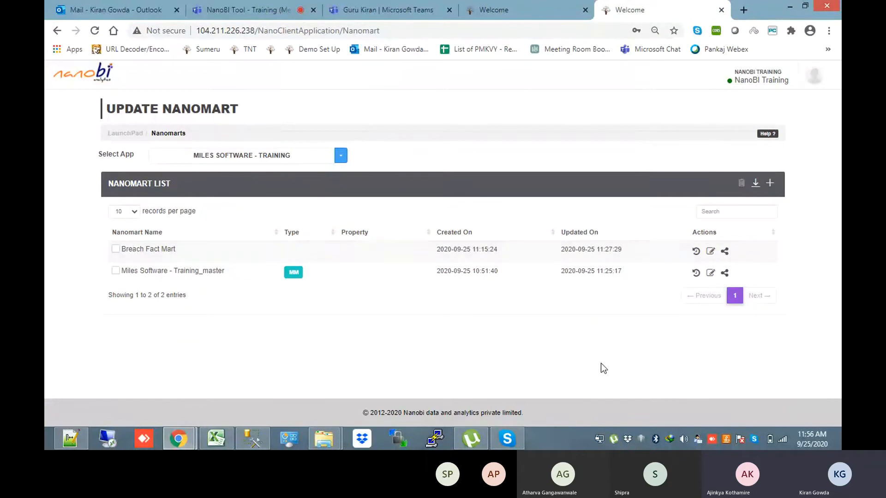
click(324, 438)
click(299, 412)
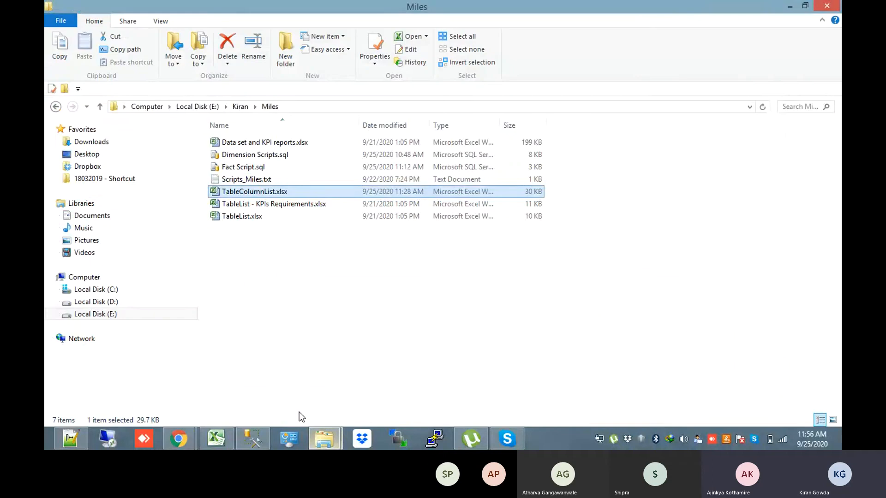
click(91, 142)
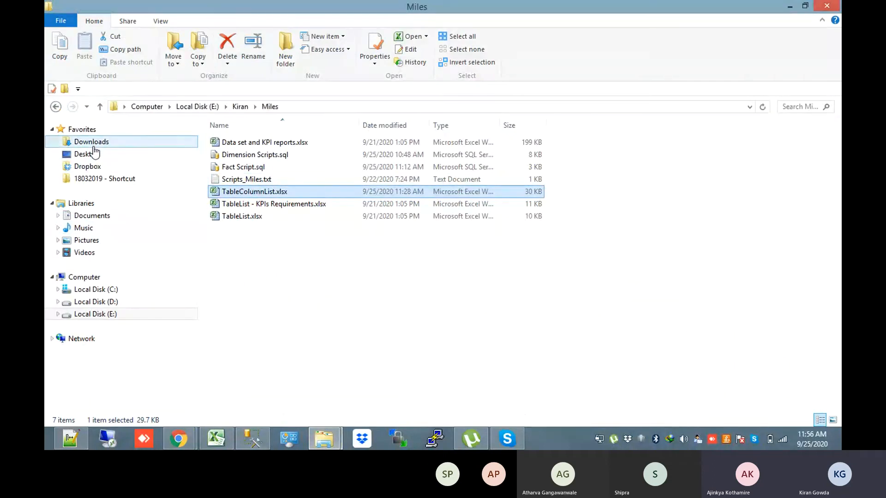
drag(675, 221, 231, 143)
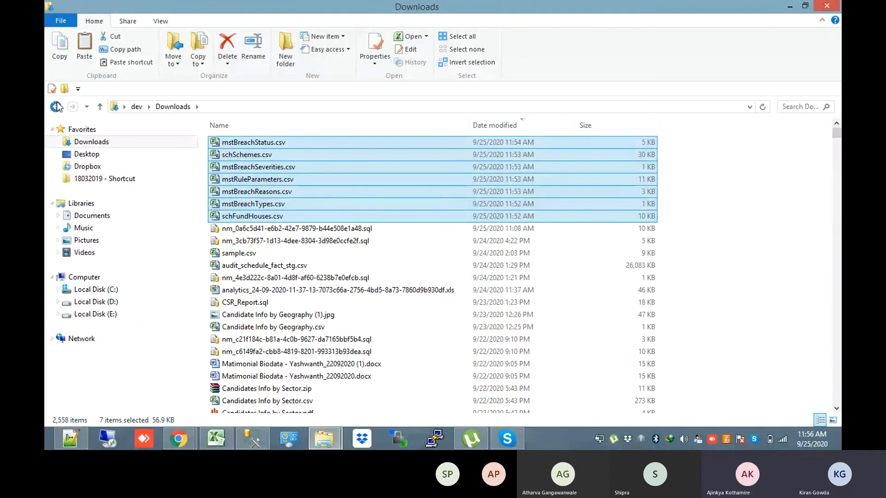
click(56, 107)
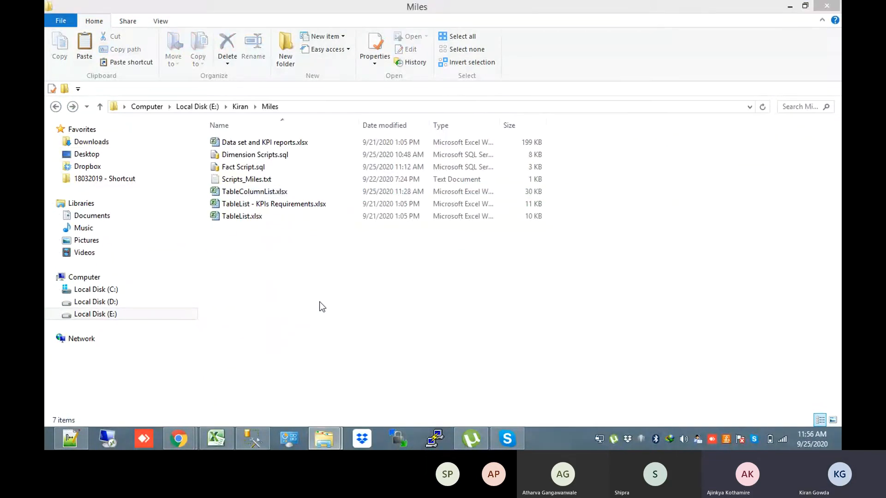
key(ctrl+v)
click(323, 347)
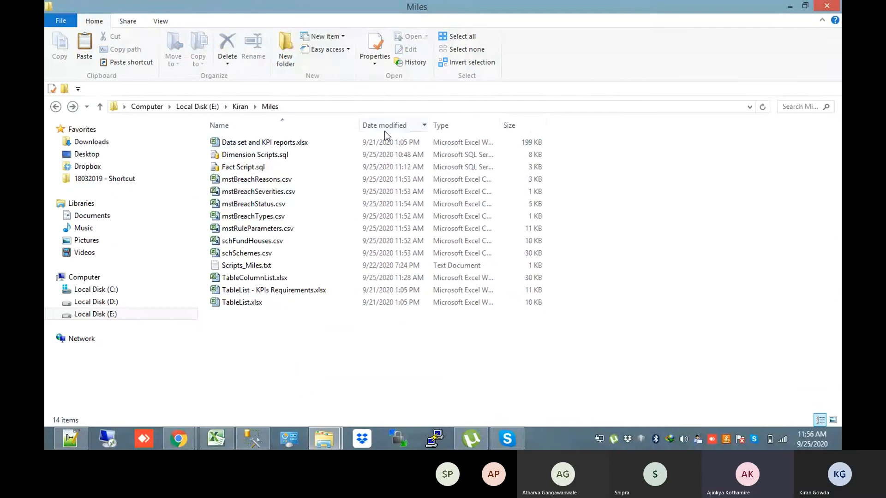
click(385, 128)
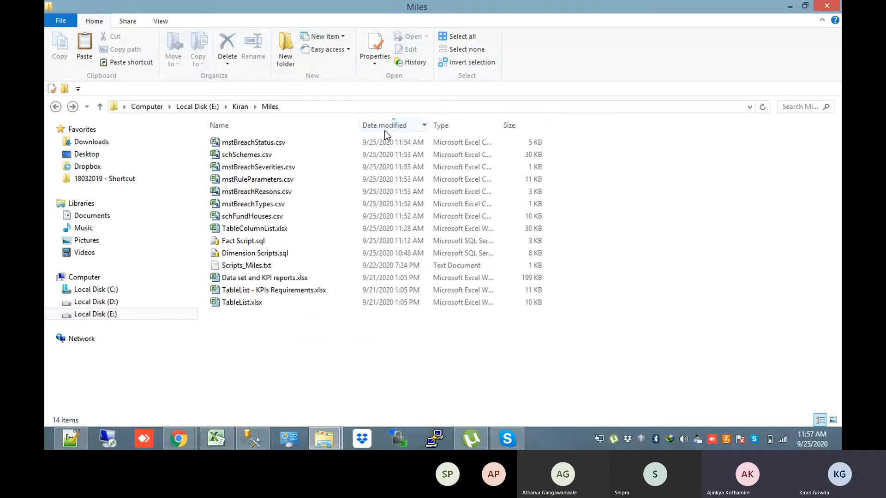
click(179, 439)
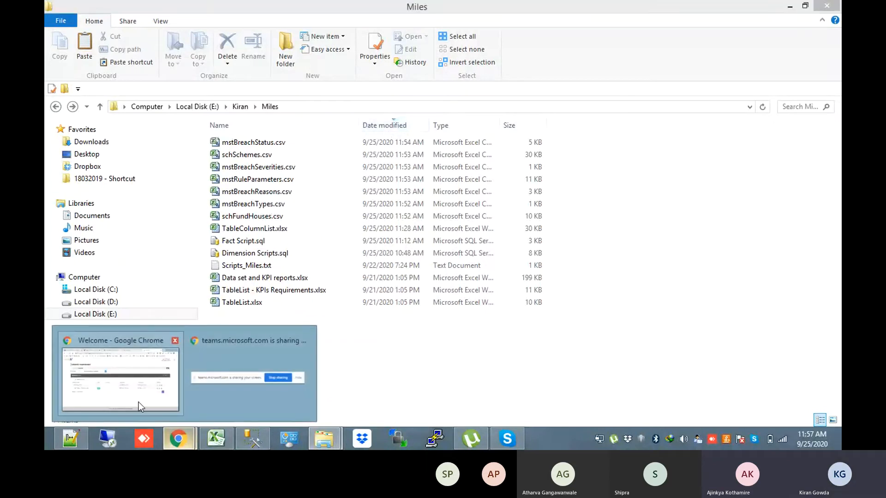
Show the nanomarts of the Training app
click(138, 402)
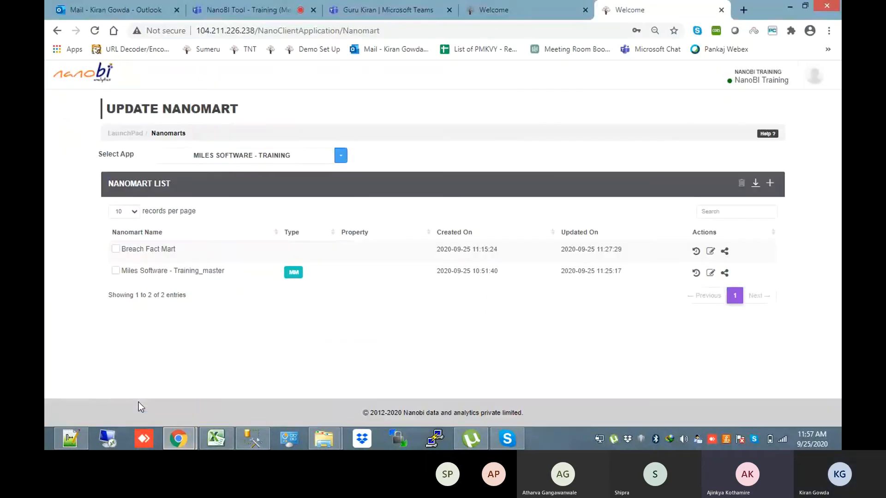
click(265, 157)
click(213, 200)
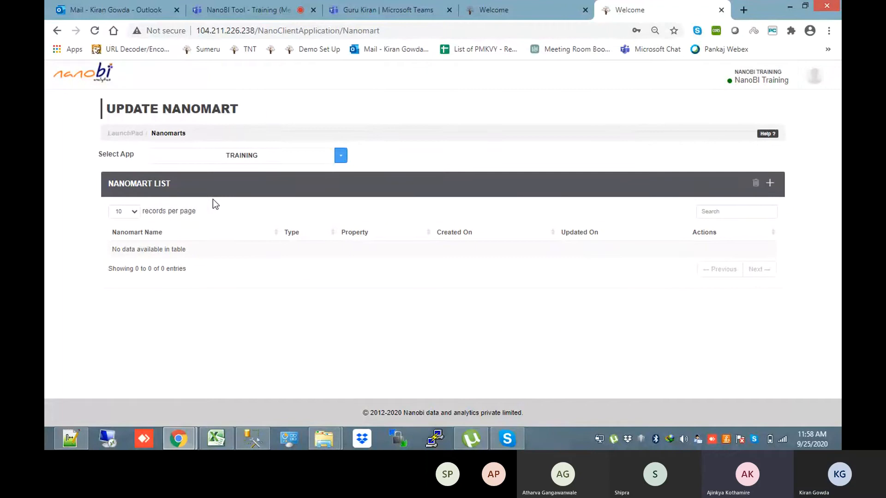
Close the Data Export tab and sign out of NanoBI
click(531, 4)
click(586, 13)
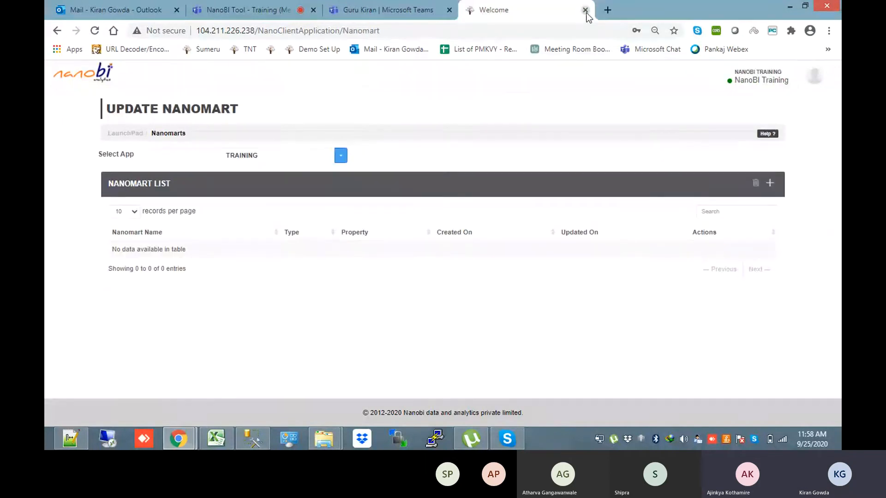
click(814, 76)
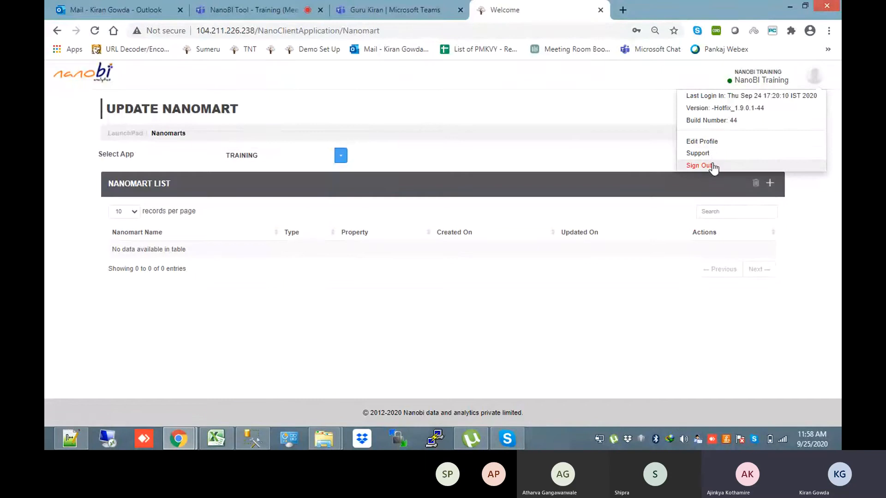
click(714, 166)
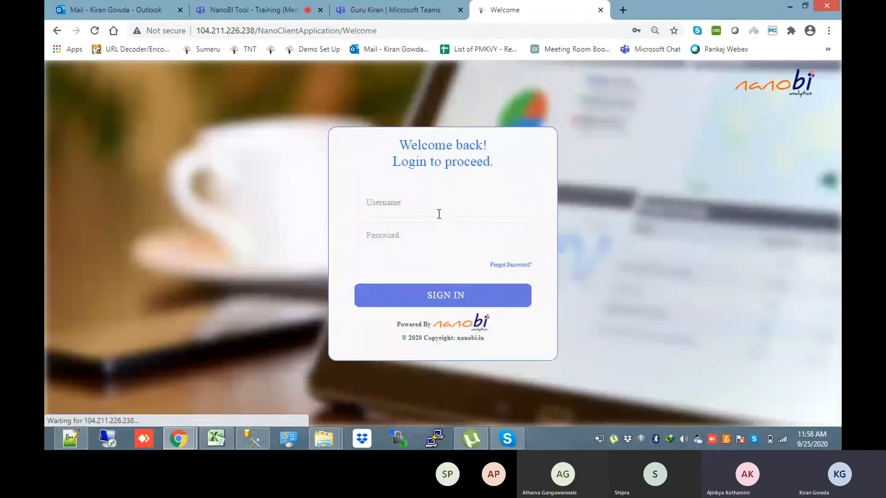
Sign in with the saved training account and list the Training app's nanomarts
click(439, 211)
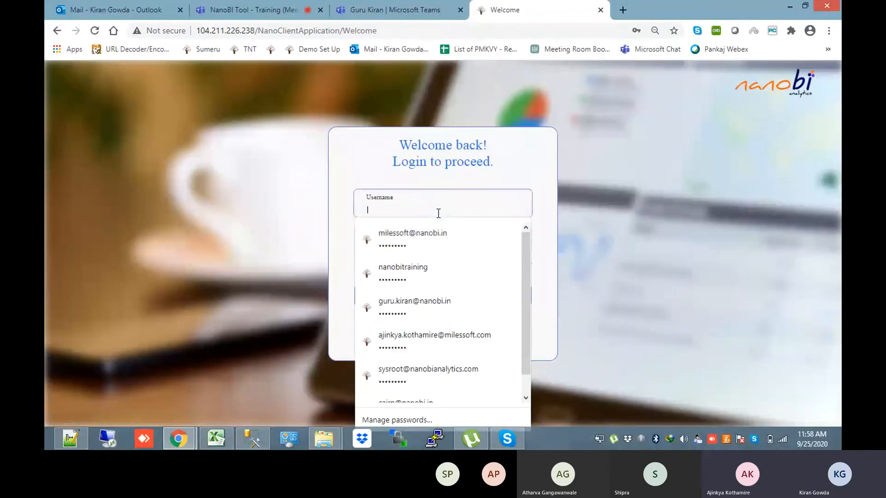
click(423, 268)
click(436, 297)
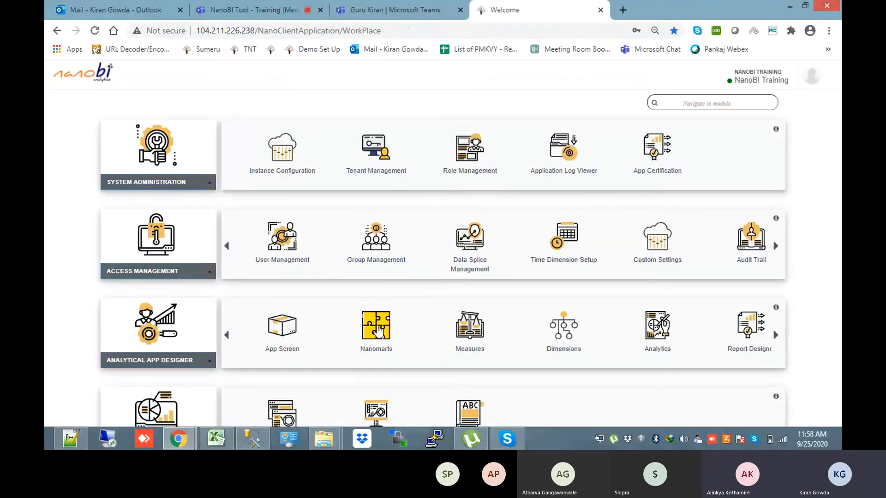
click(377, 328)
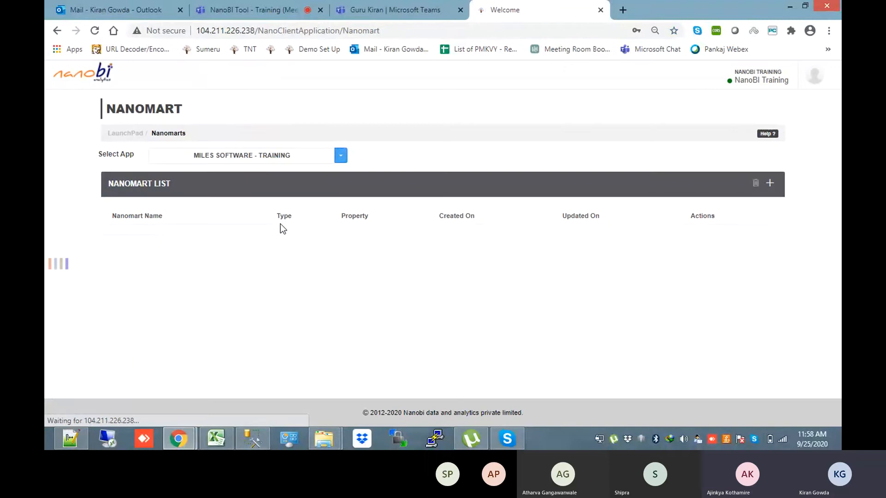
click(261, 157)
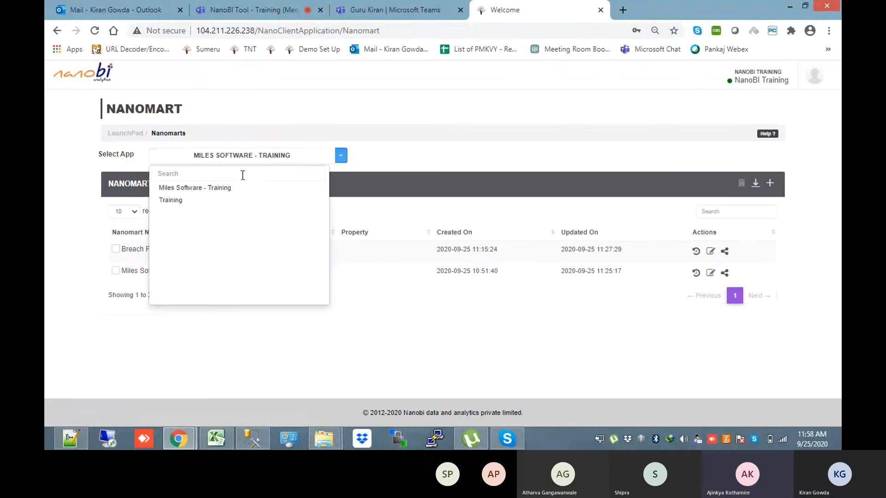
click(212, 202)
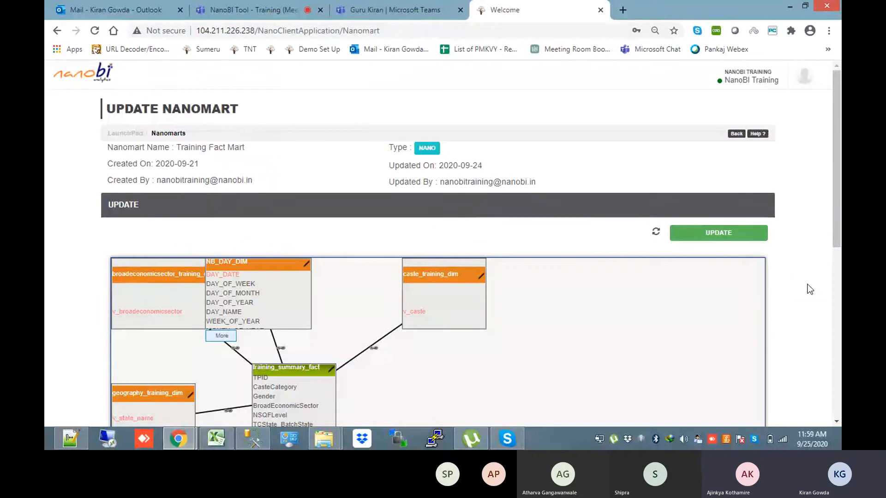
Show all training_summary_fact columns and reposition it and NB_DAY_DIM in the diagram
drag(839, 202, 841, 252)
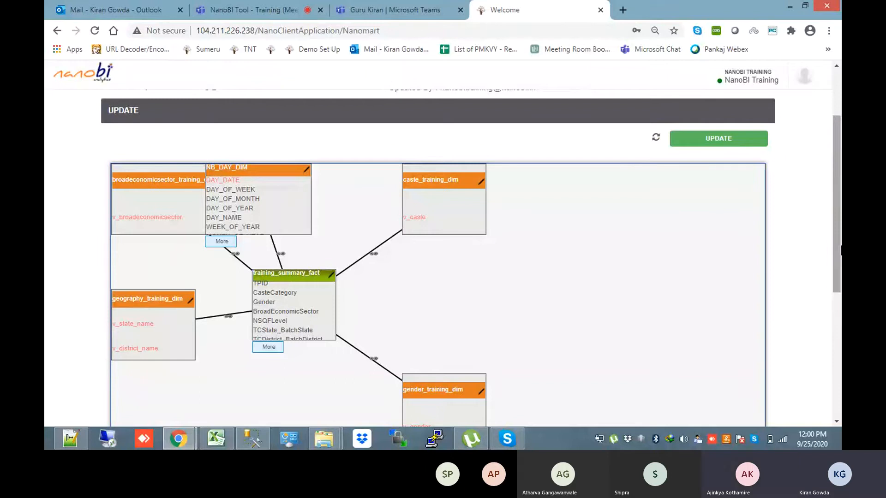
click(268, 347)
scroll(268, 323, down, 2)
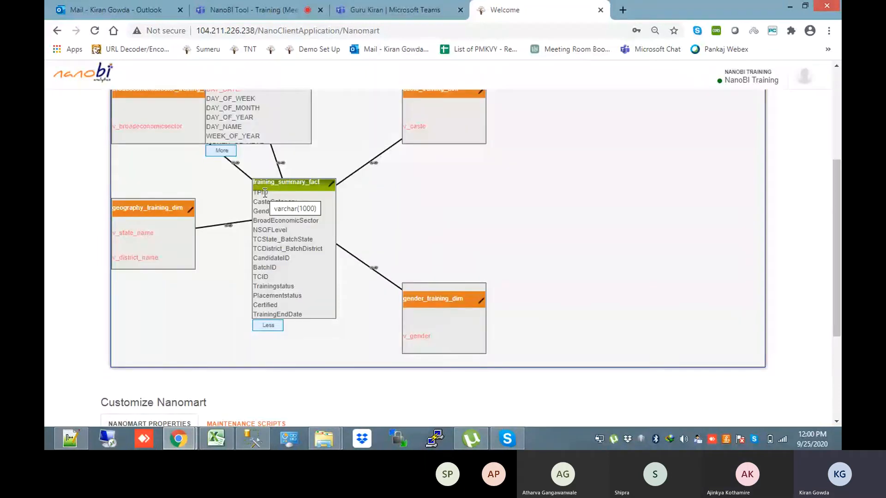
mouse_move(274, 193)
mouse_down()
mouse_move(260, 193)
mouse_move(276, 192)
mouse_up()
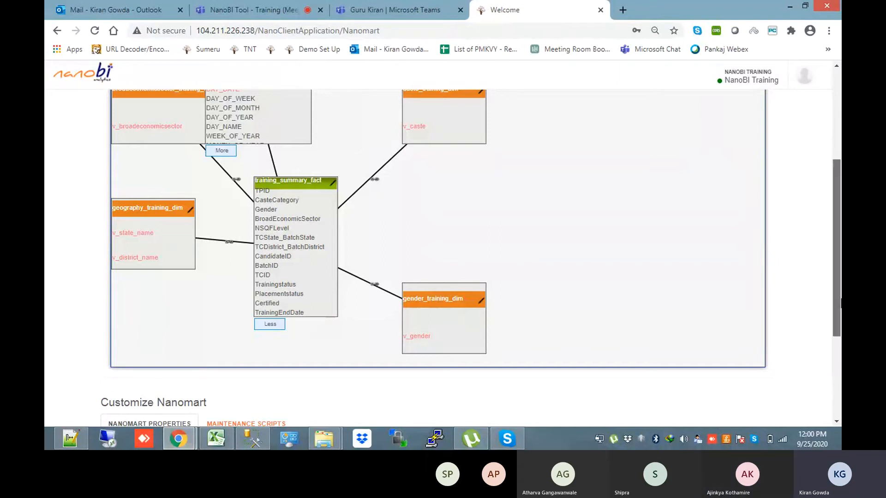
scroll(475, 261, up, 3)
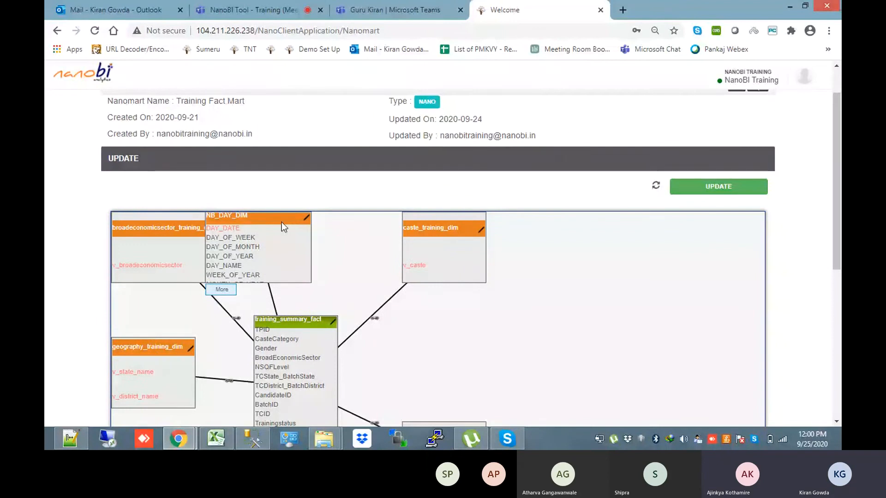
drag(282, 222, 331, 223)
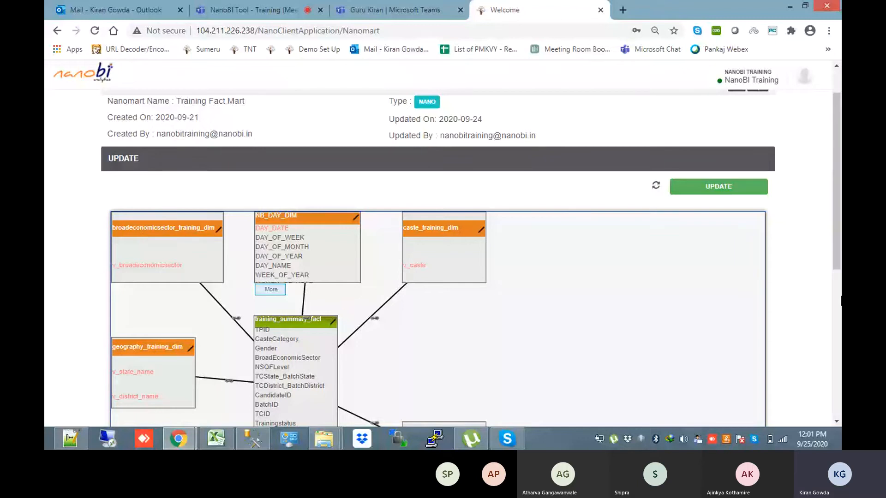
Inspect, then close, the fact table's join to geography_training_dim
scroll(164, 245, down, 8)
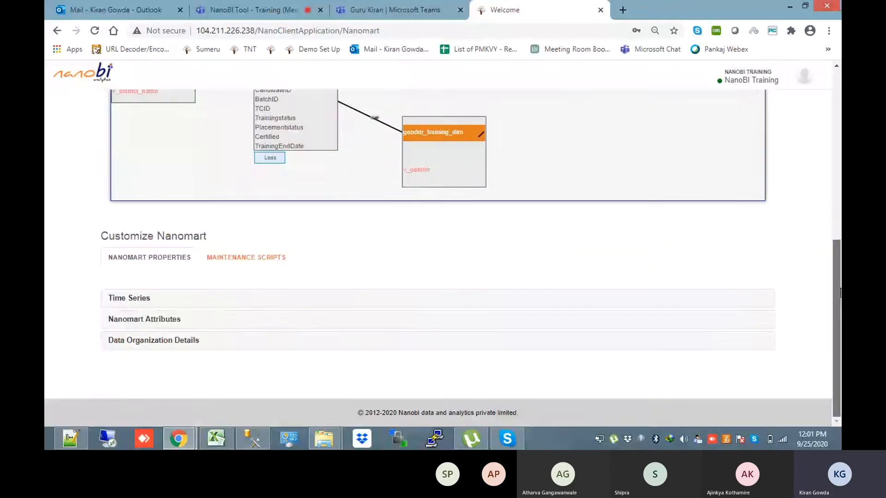
scroll(164, 245, up, 5)
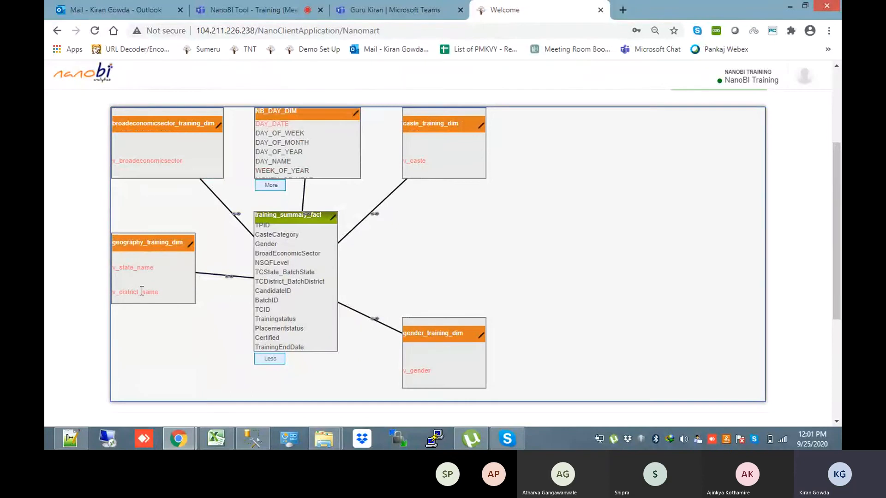
click(230, 278)
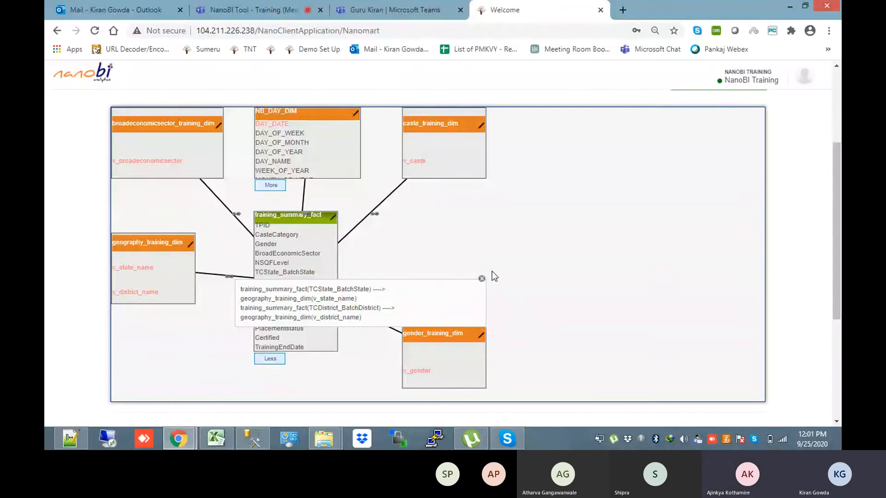
click(482, 279)
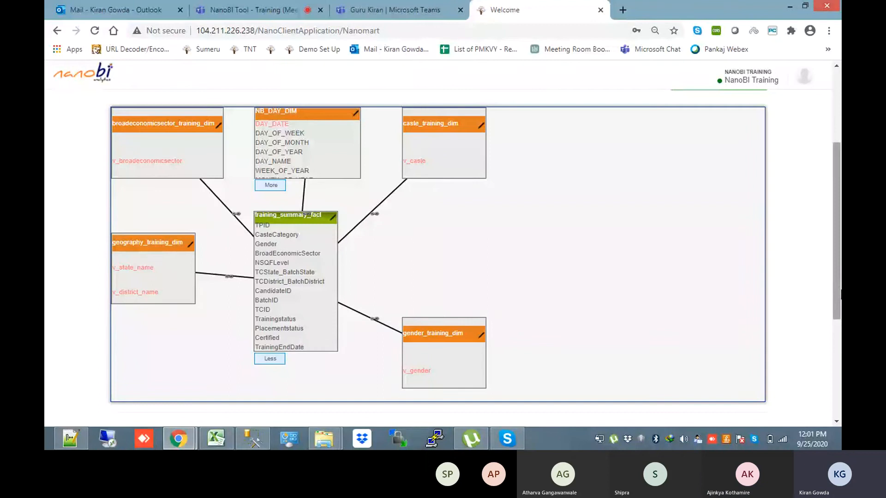
Nudge training_summary_fact lower and open its TrainingEndDate join to NB_DAY_DIM(DAY_DATE)
scroll(839, 295, down, 1)
scroll(839, 295, up, 2)
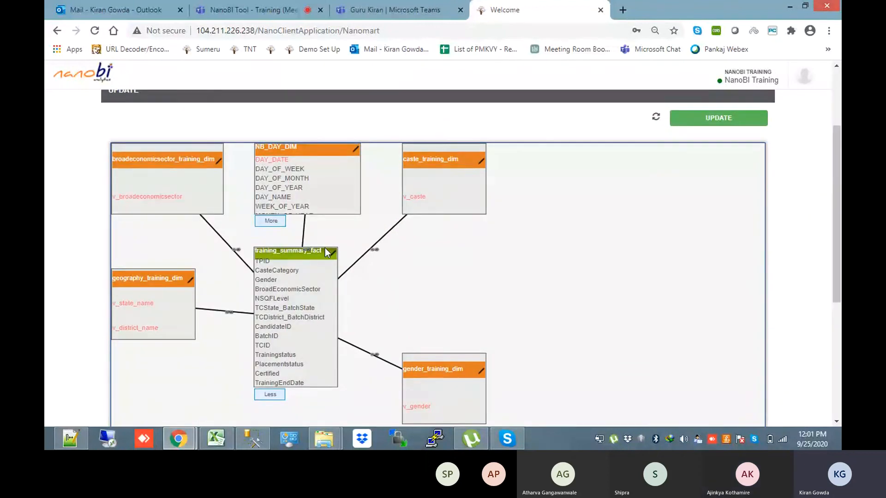
drag(306, 249, 304, 272)
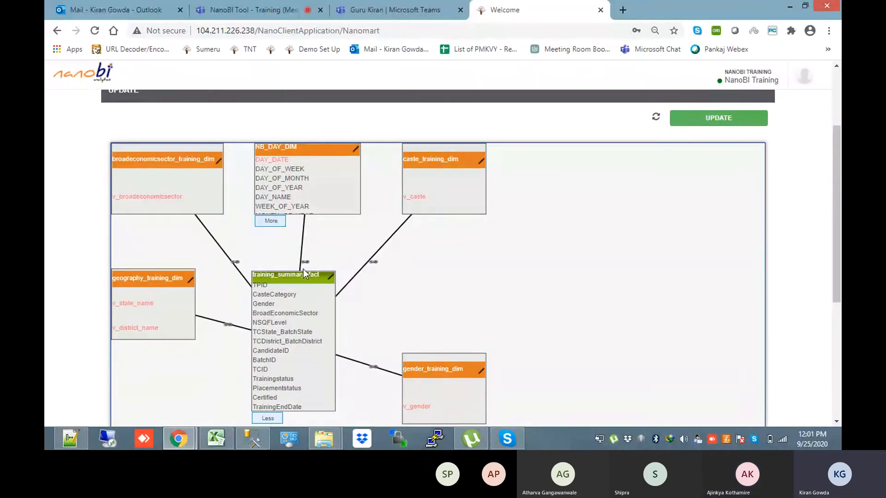
click(305, 262)
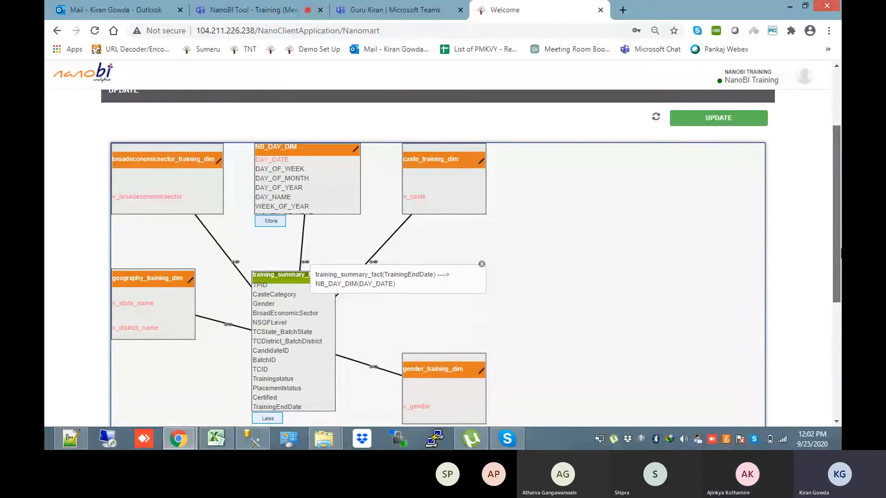
click(837, 352)
mouse_move(837, 353)
mouse_down()
mouse_move(837, 285)
mouse_move(841, 369)
mouse_up()
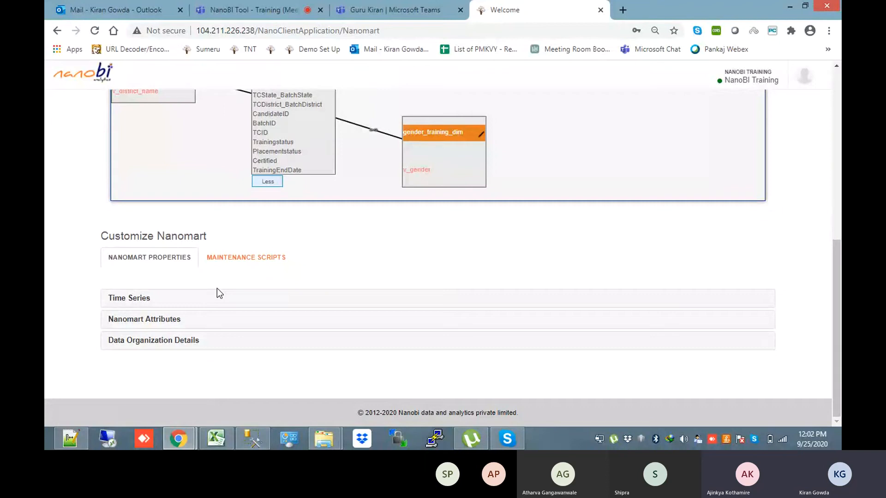
Keep the Fiscal calculation type, review the Load Period options, and save the TrainingEndDate Time Series settings
click(185, 301)
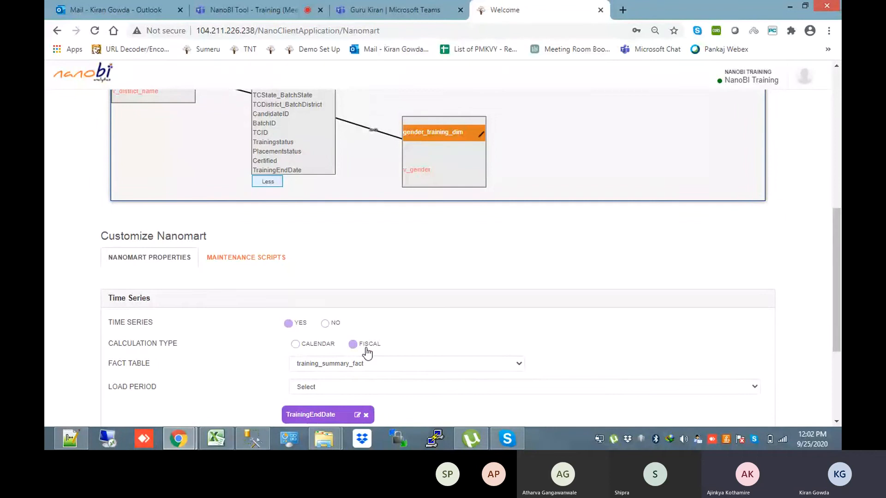
click(296, 345)
click(353, 345)
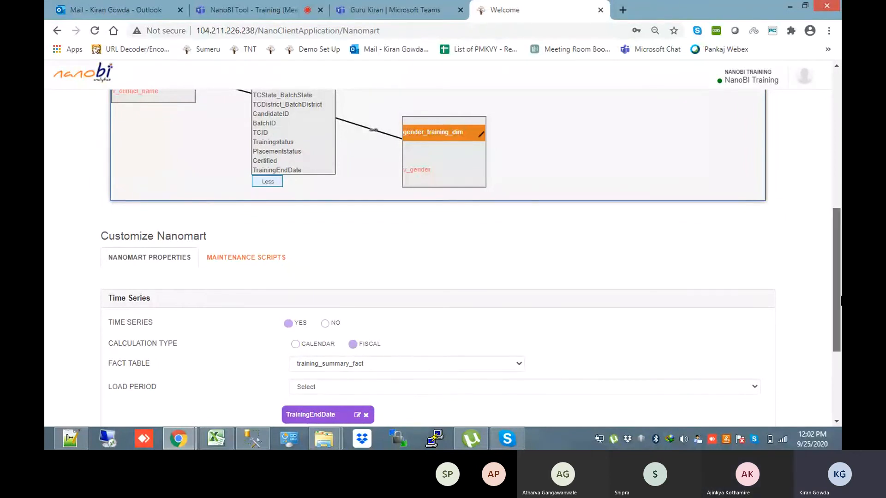
scroll(444, 358, down, 2)
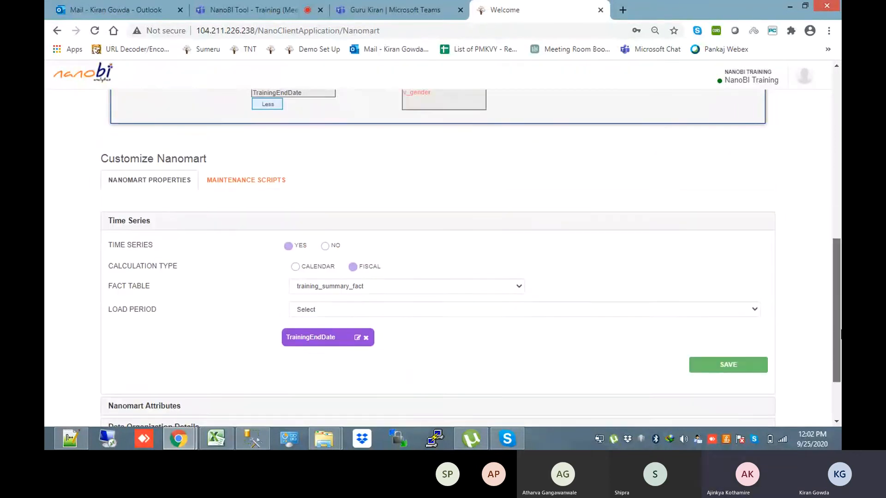
click(757, 303)
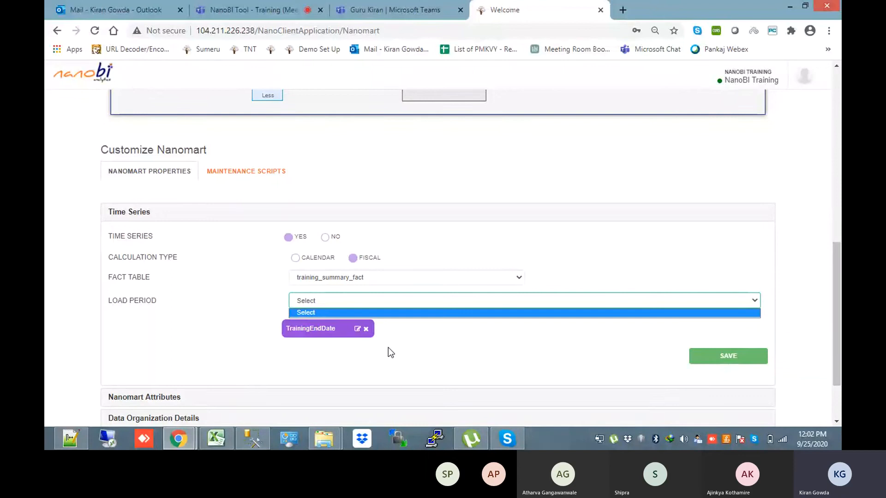
mouse_move(835, 272)
mouse_down()
mouse_move(833, 151)
mouse_move(832, 265)
mouse_up()
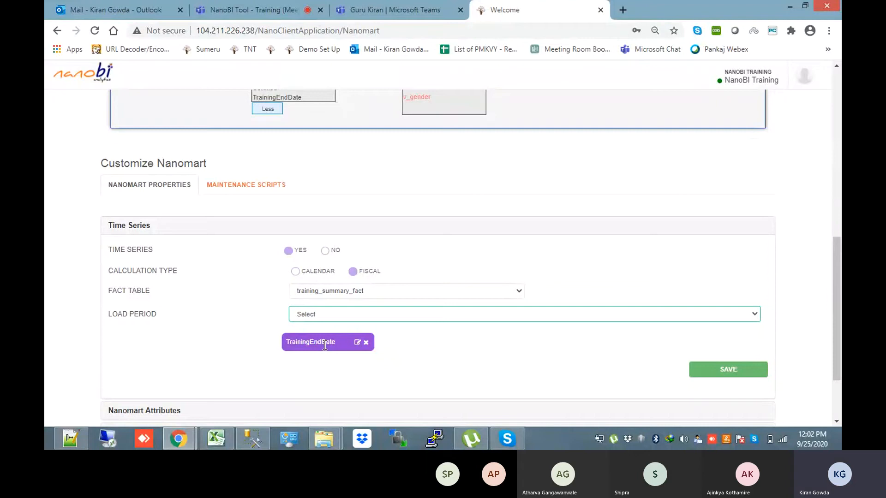
click(735, 368)
Bring up the Fact Script.sql table script in Notepad++
drag(836, 330, 827, 247)
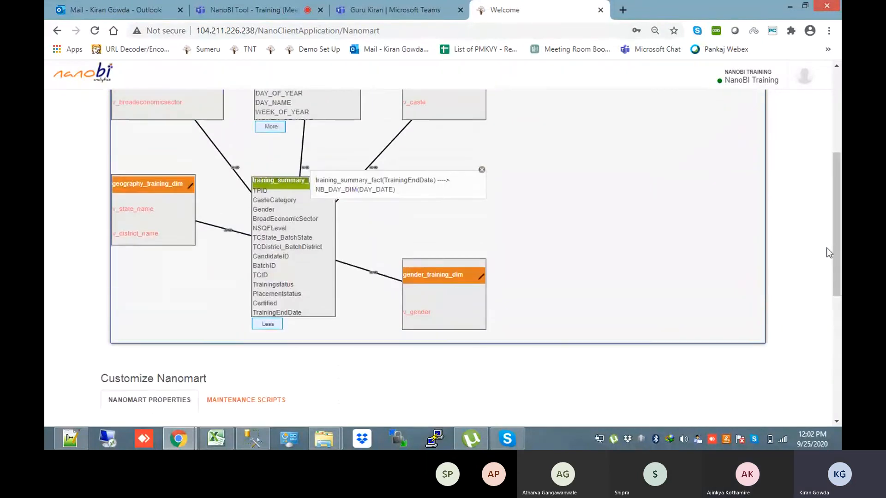
scroll(709, 253, up, 2)
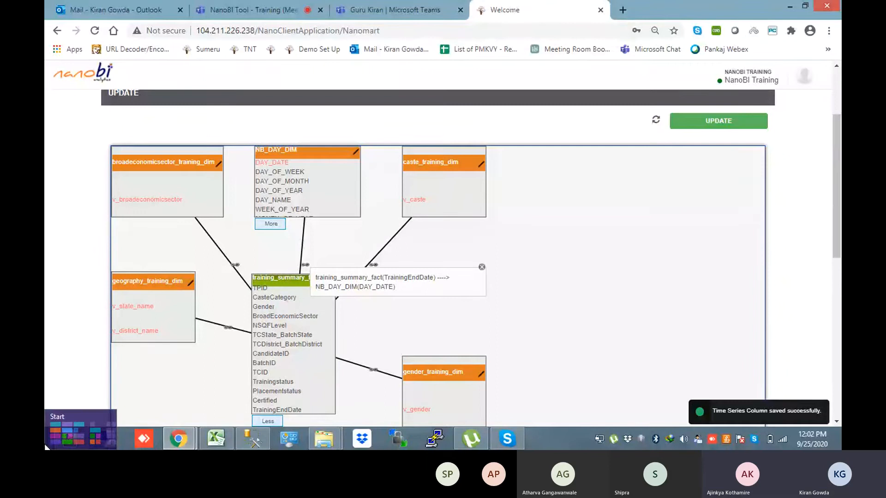
click(64, 445)
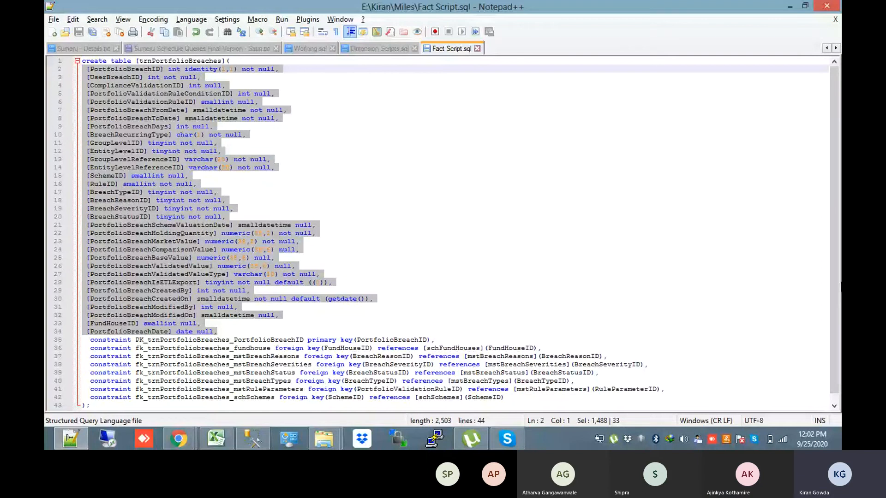
scroll(442, 231, down, 1)
drag(505, 389, 82, 331)
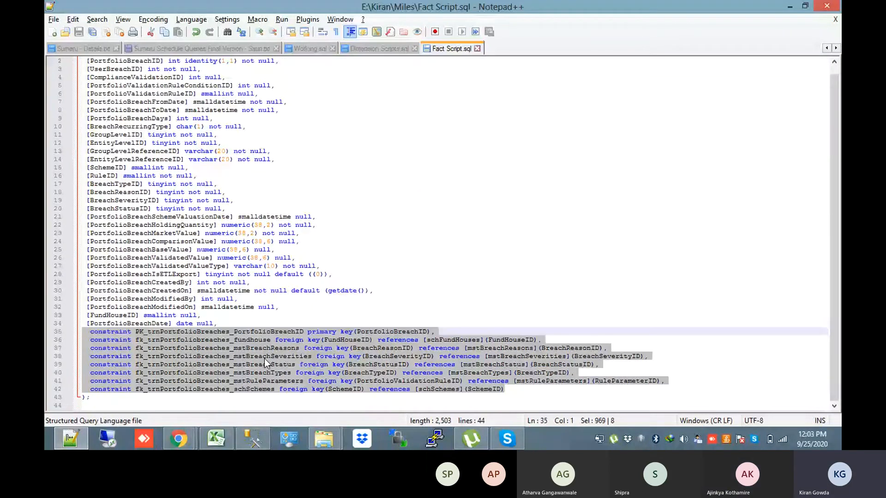
double_click(464, 339)
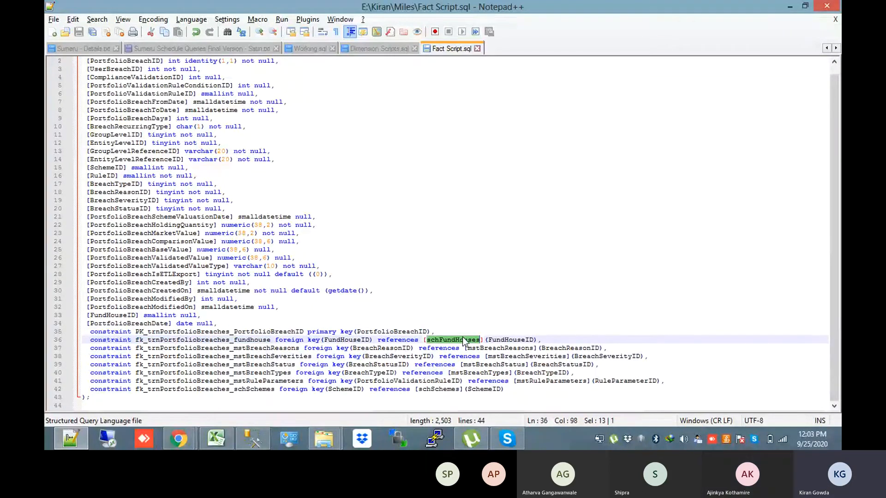
click(136, 201)
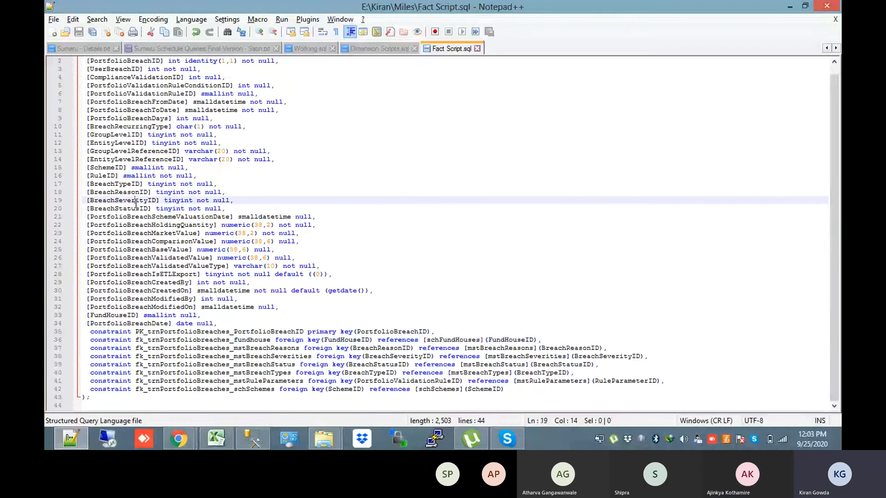
double_click(136, 201)
double_click(152, 241)
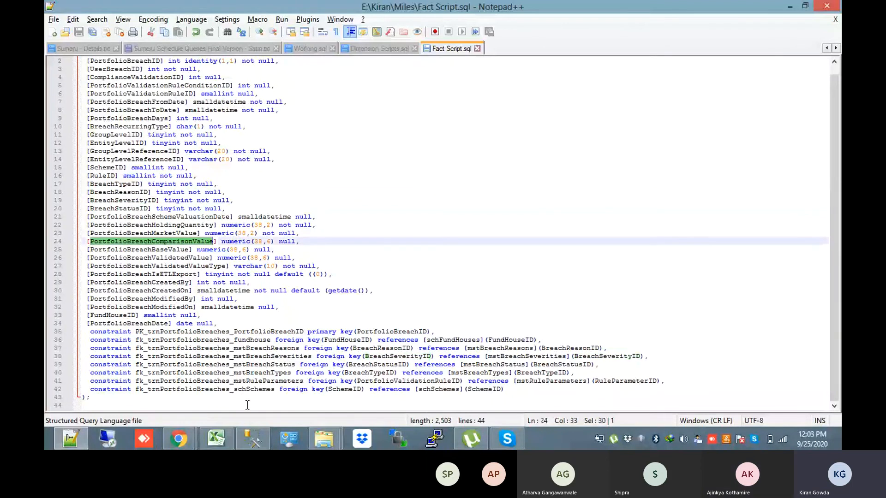
click(192, 441)
click(166, 428)
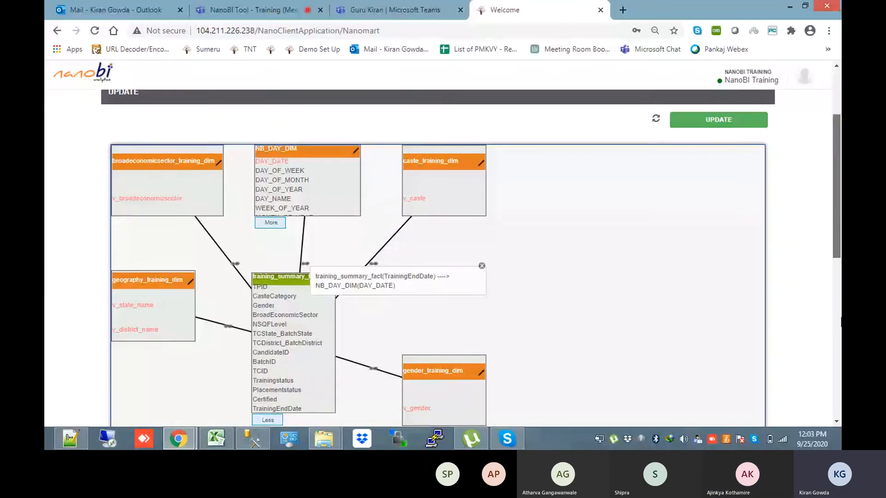
scroll(157, 210, down, 7)
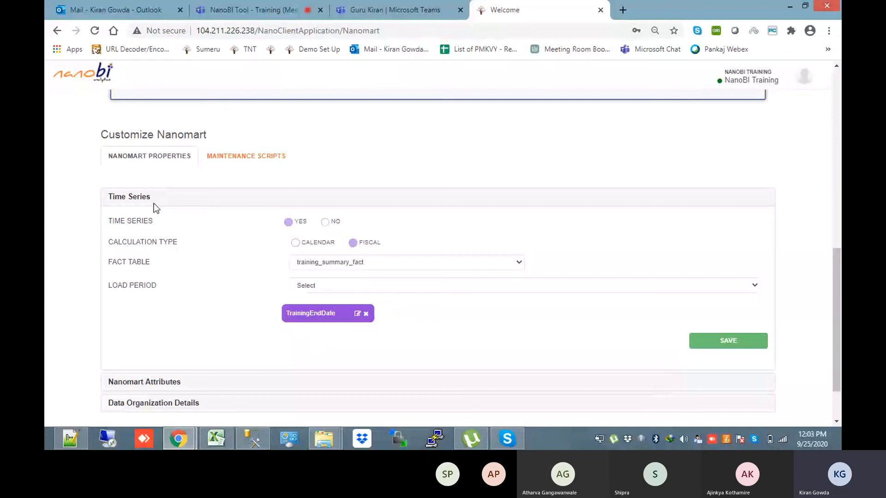
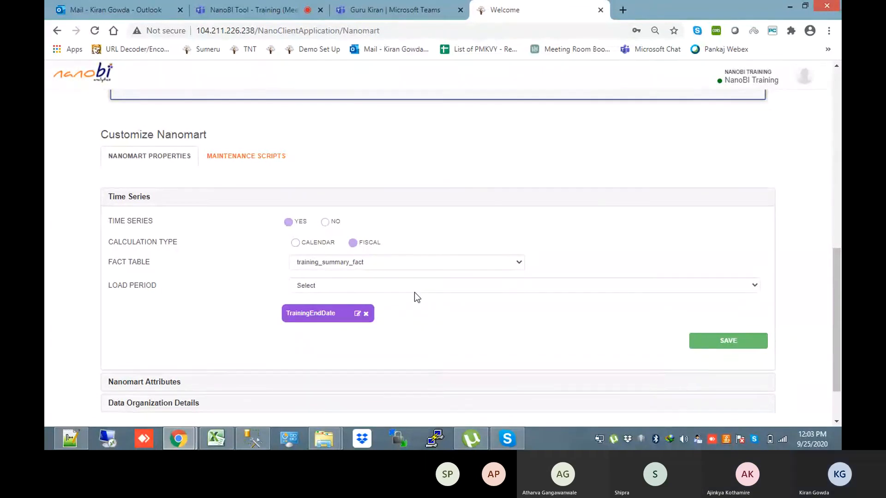
Check the Load Period choices, dismiss the IDM warning, and go back through the nanomart list to the LaunchPad
click(415, 292)
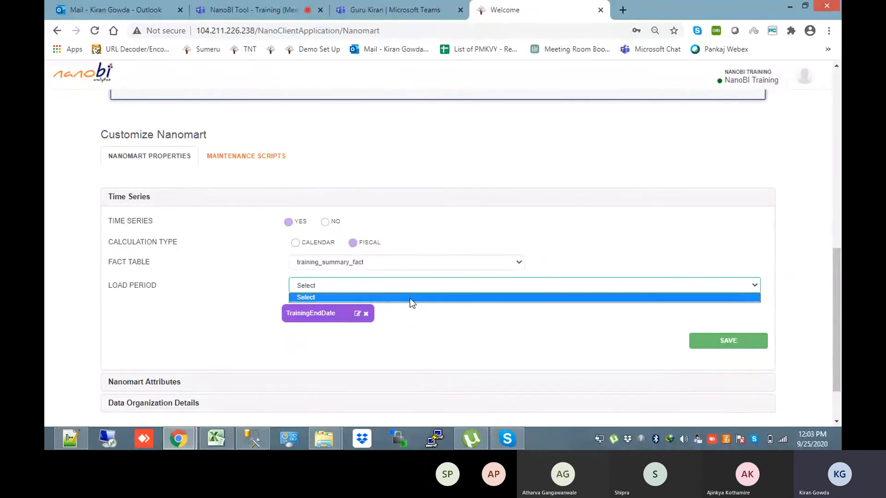
drag(837, 300, 827, 175)
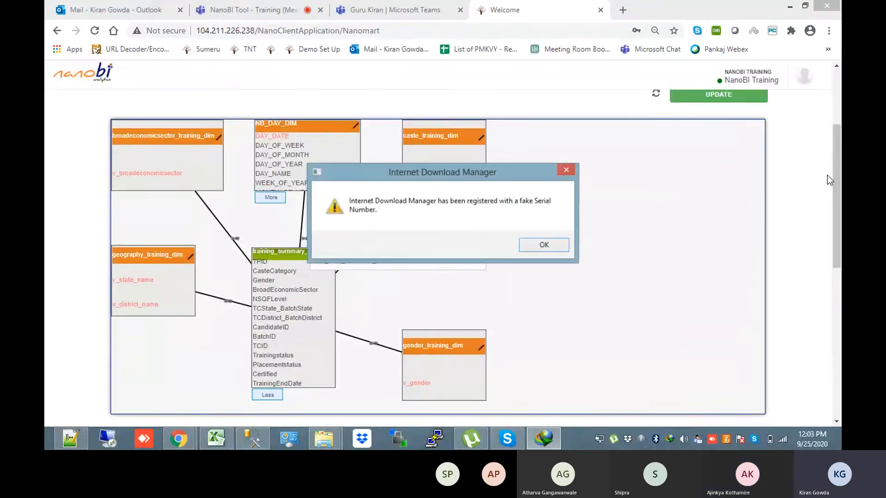
click(566, 170)
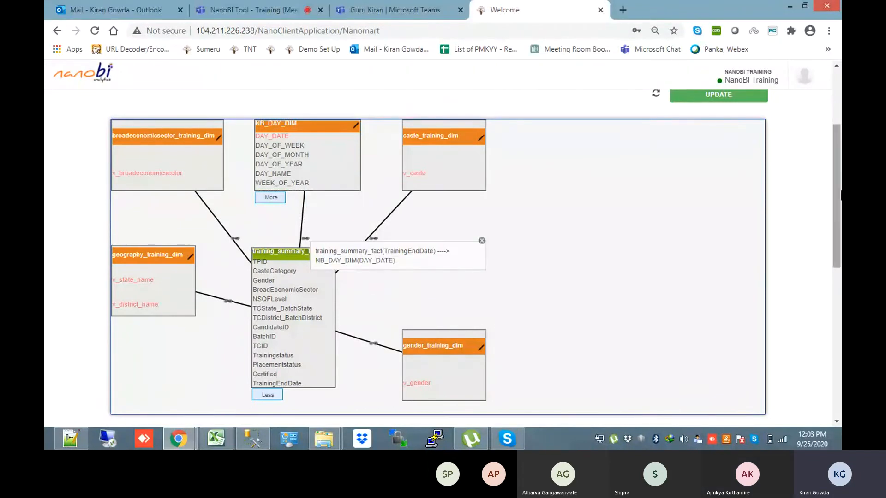
scroll(837, 194, up, 5)
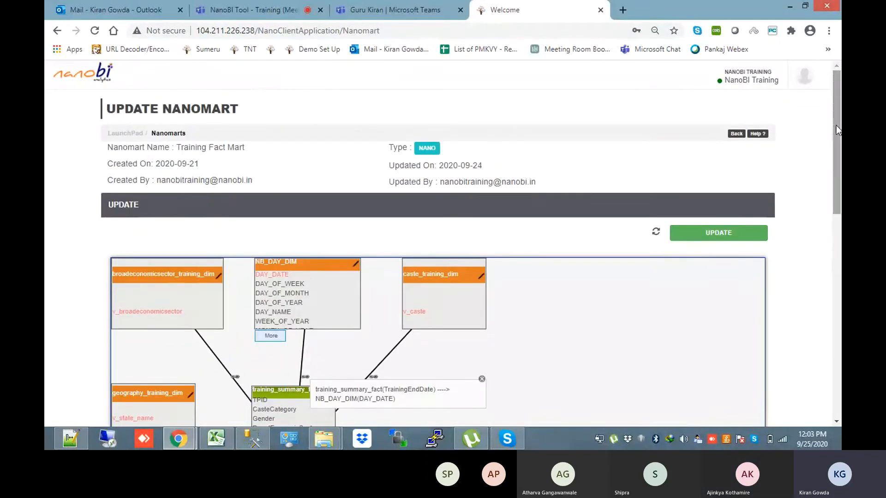
click(736, 135)
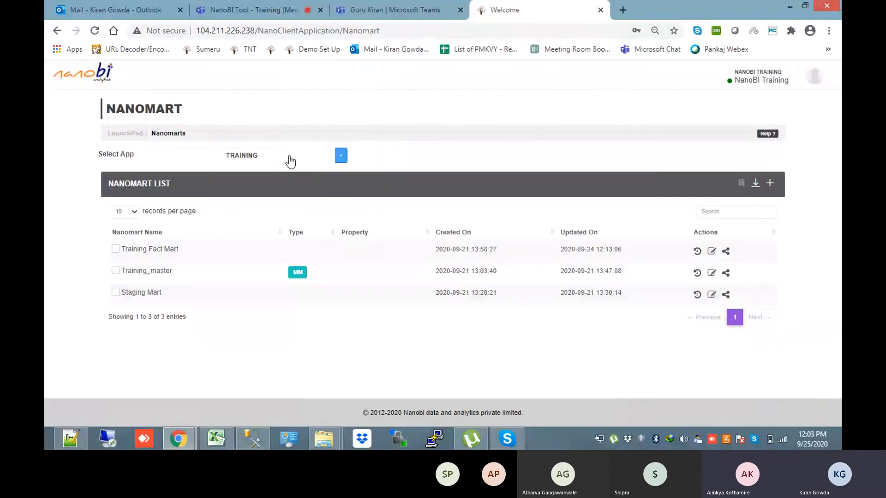
click(133, 134)
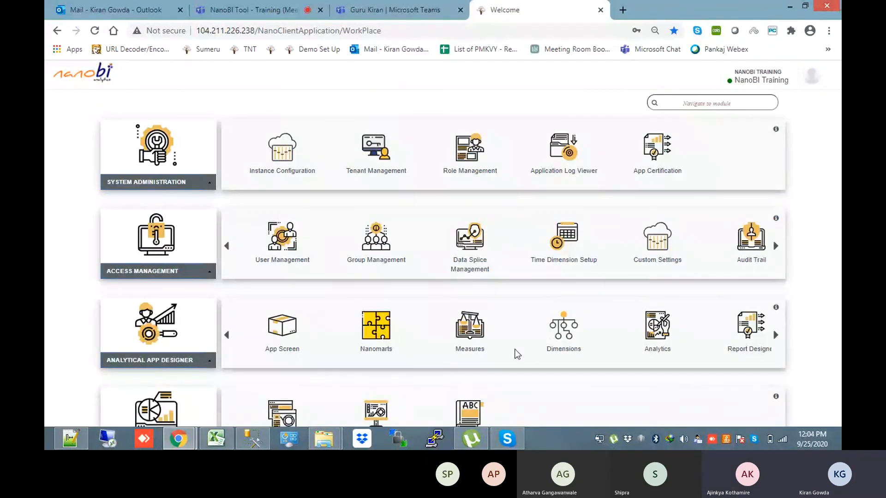
click(561, 342)
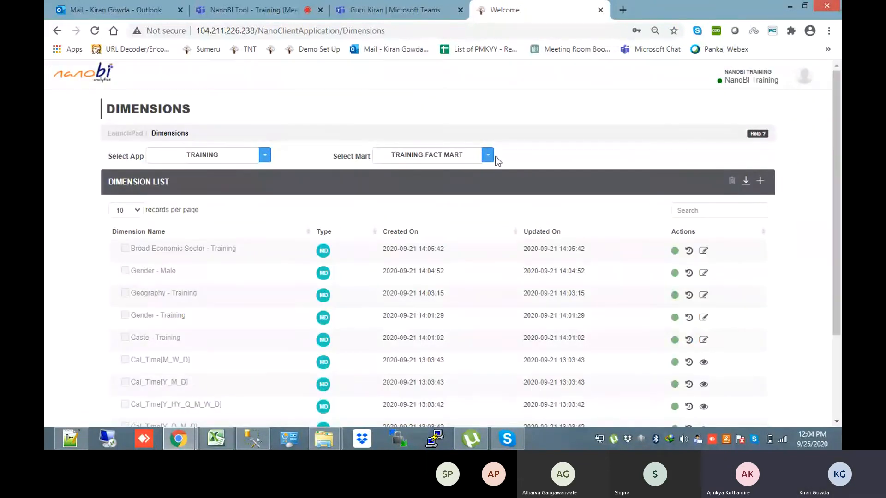
click(453, 159)
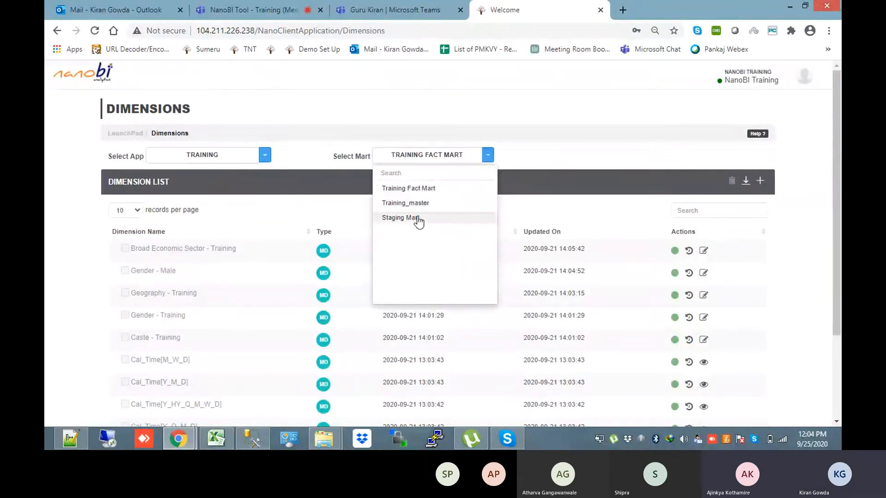
click(417, 208)
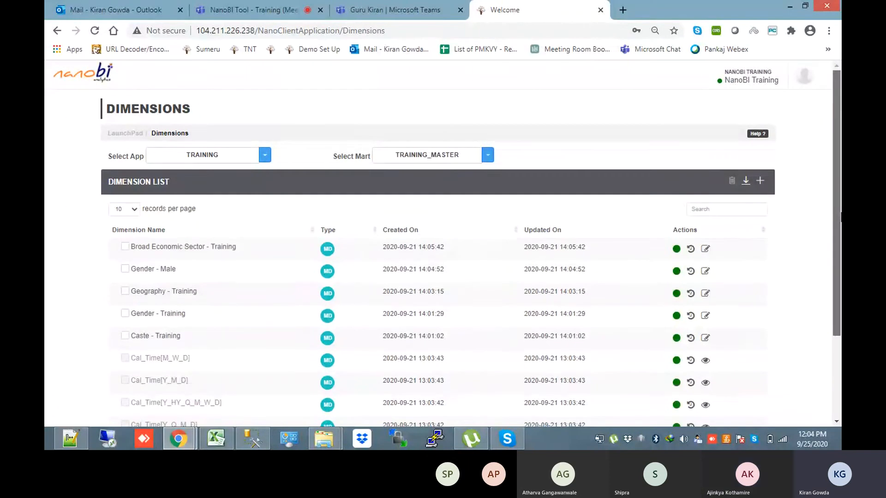
scroll(161, 303, down, 1)
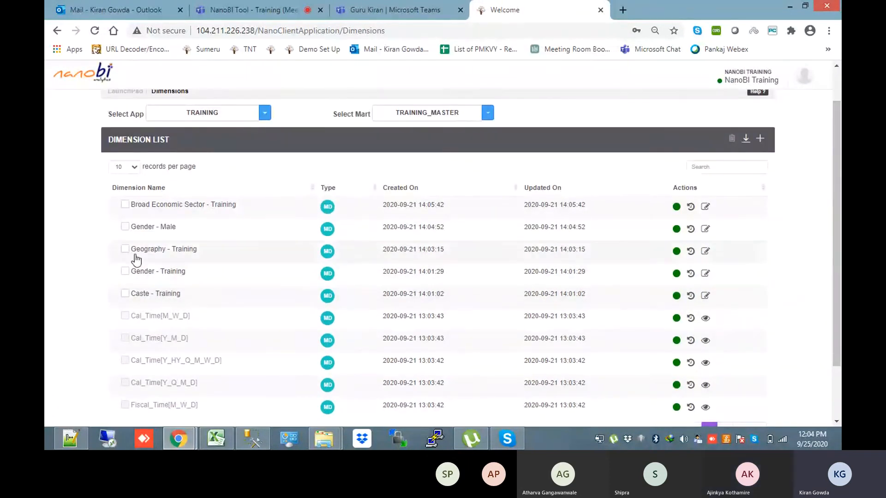
click(705, 251)
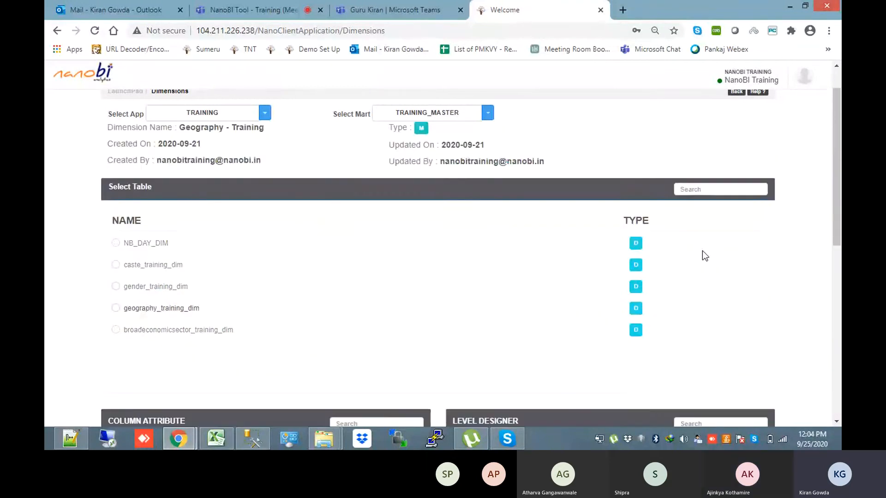
scroll(705, 254, down, 6)
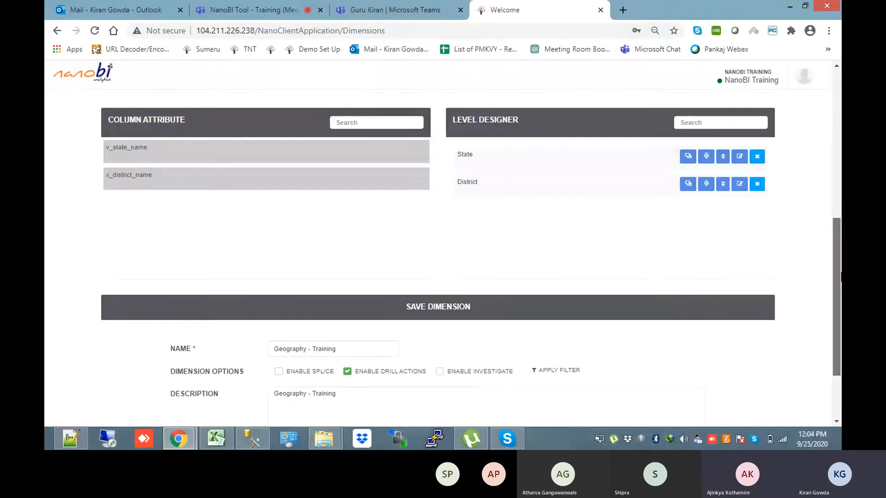
scroll(777, 233, down, 1)
drag(835, 284, 825, 106)
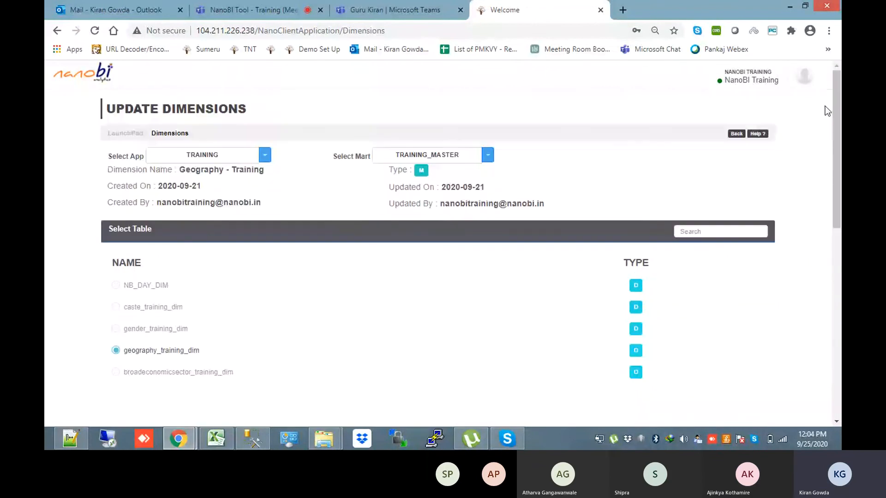
click(737, 135)
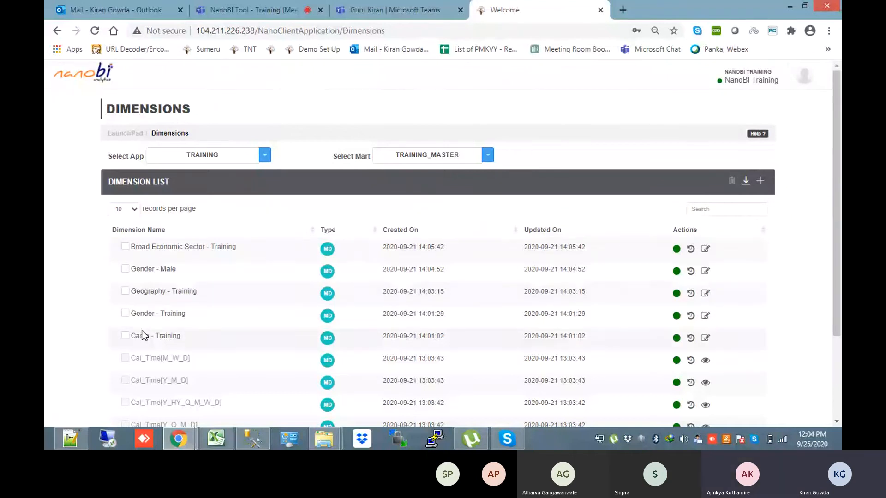
click(451, 156)
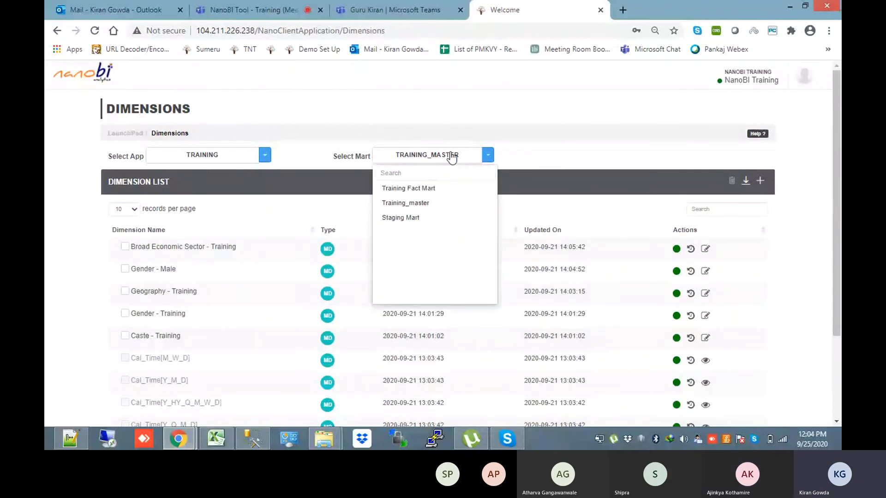
click(135, 136)
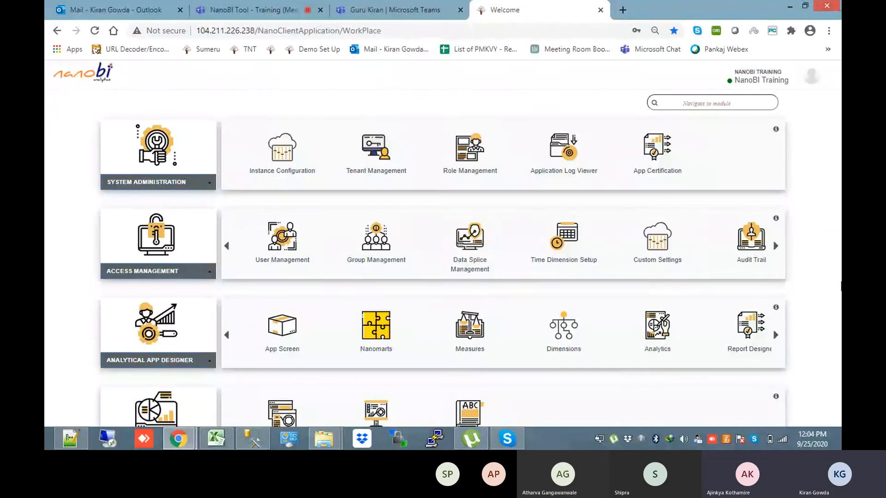
Open the Broad Economic Sector - Training dimension and edit its level expression
drag(842, 286, 841, 195)
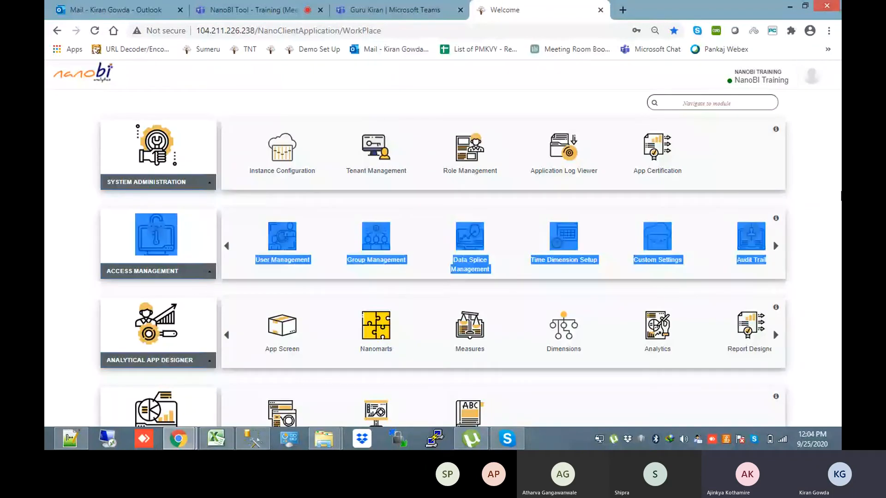
click(564, 340)
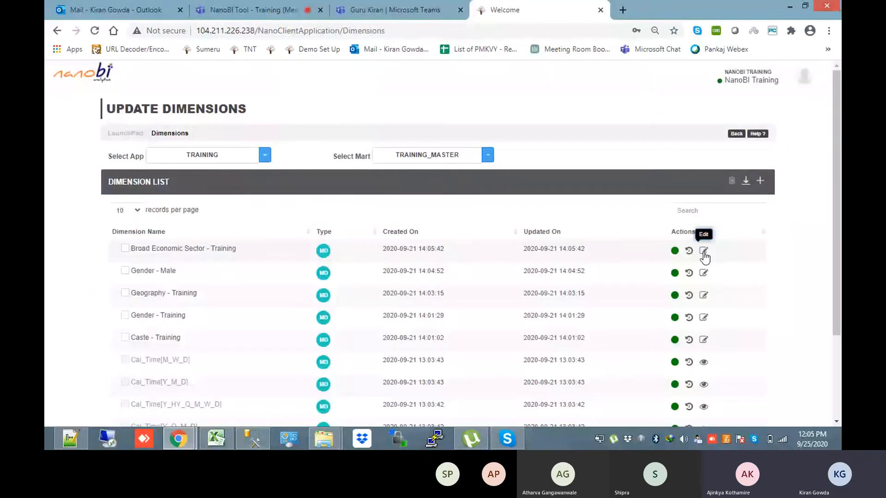
click(702, 251)
scroll(729, 249, down, 5)
drag(837, 267, 837, 194)
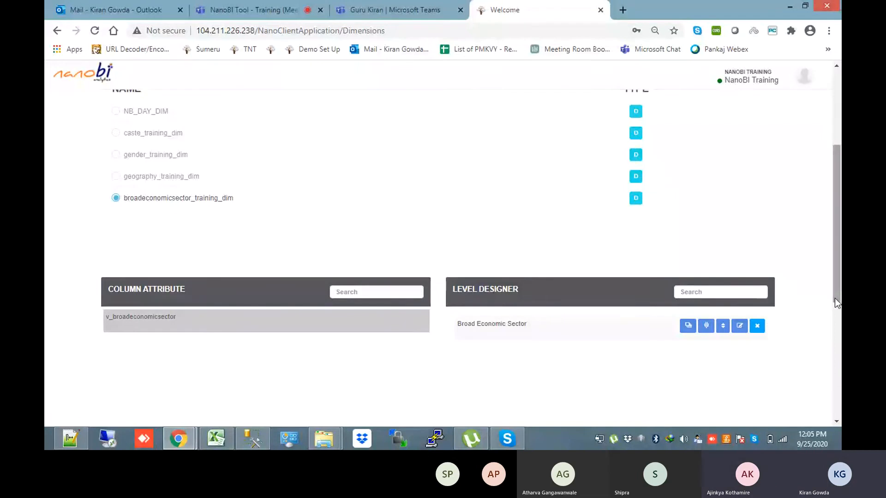
scroll(837, 230, down, 2)
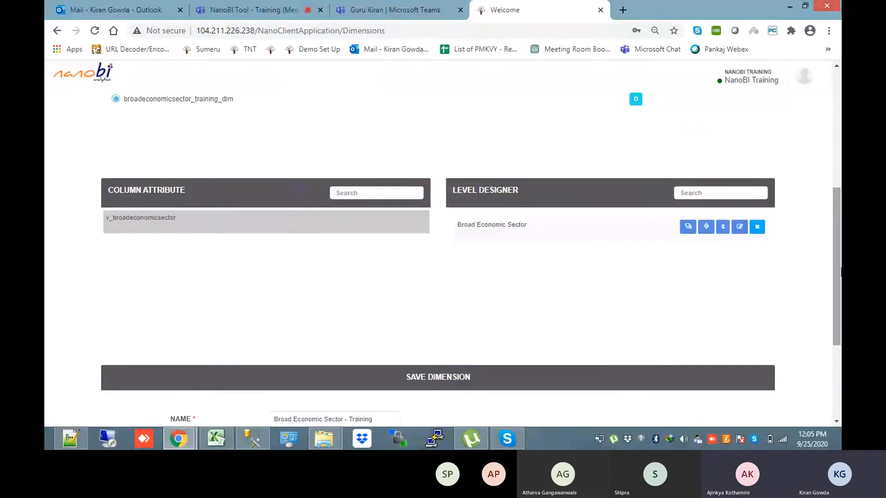
click(739, 227)
scroll(401, 310, down, 2)
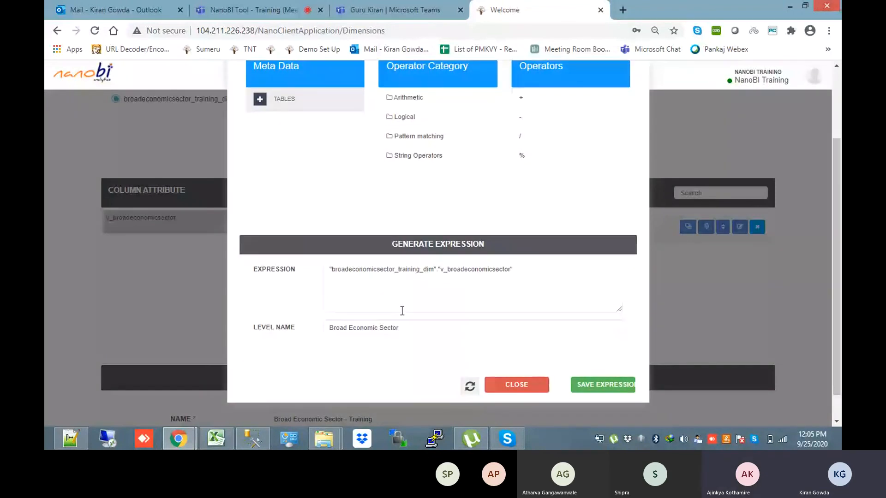
Rename the level to Sector, save the expression and dimension, and return to the LaunchPad
double_click(418, 269)
double_click(468, 270)
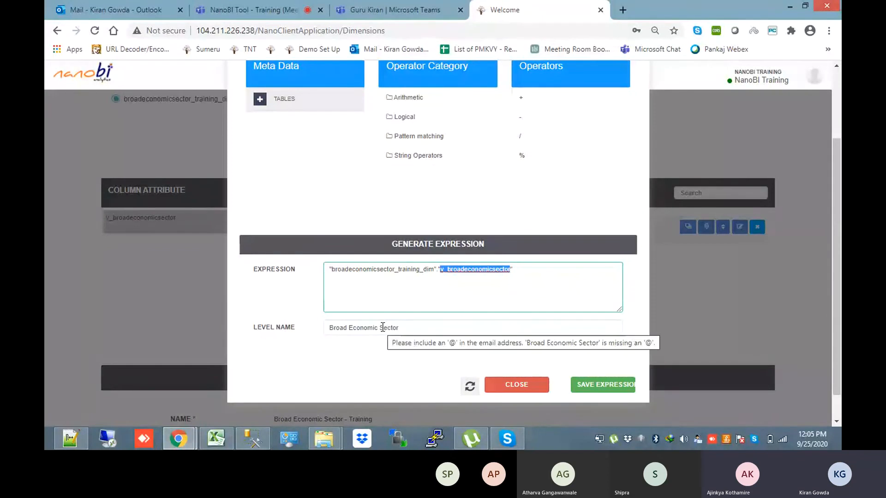
drag(382, 328, 311, 328)
key(BackSpace)
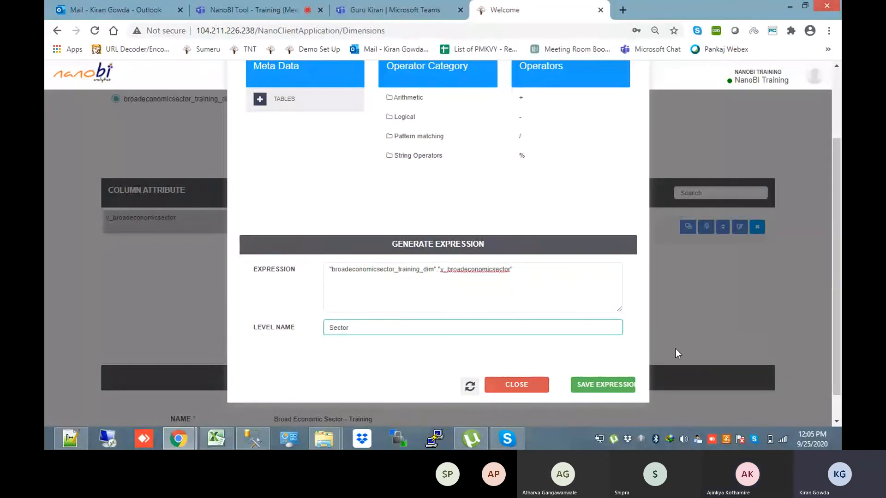
click(609, 383)
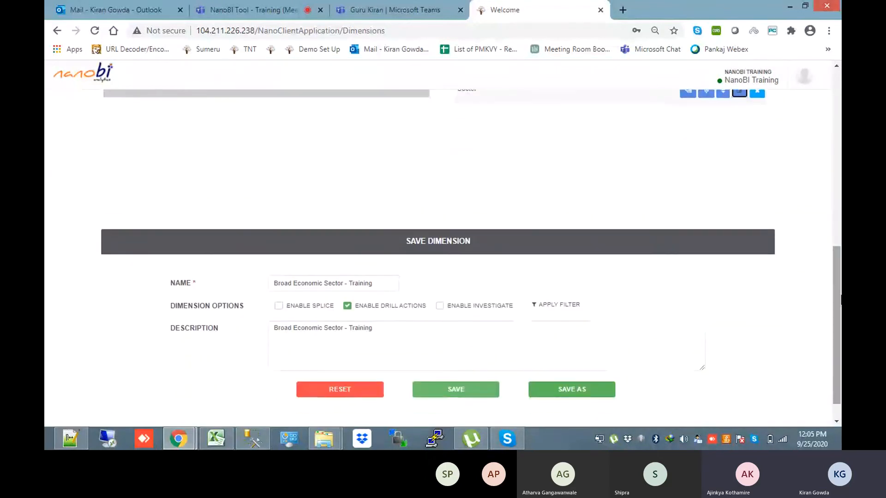
click(467, 392)
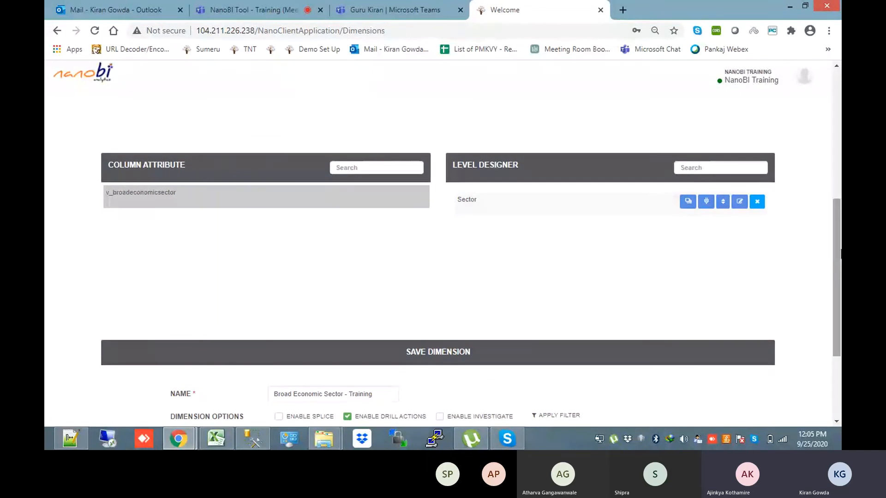
drag(840, 251, 841, 323)
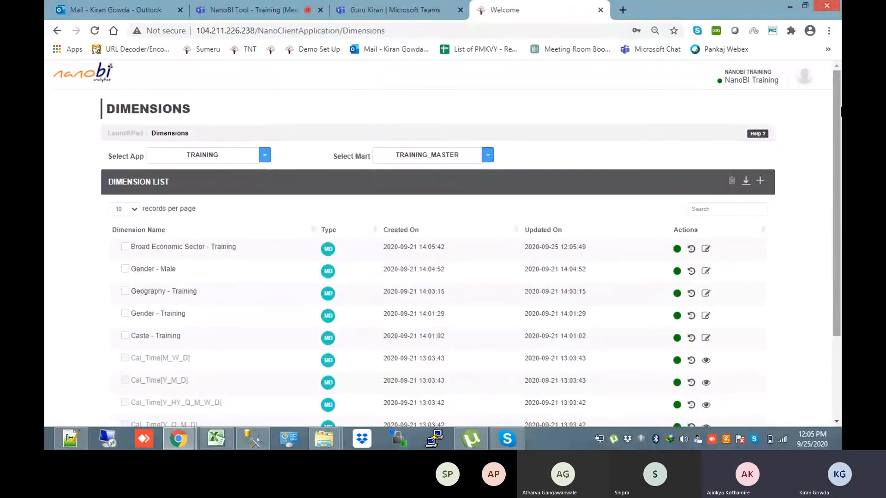
click(129, 133)
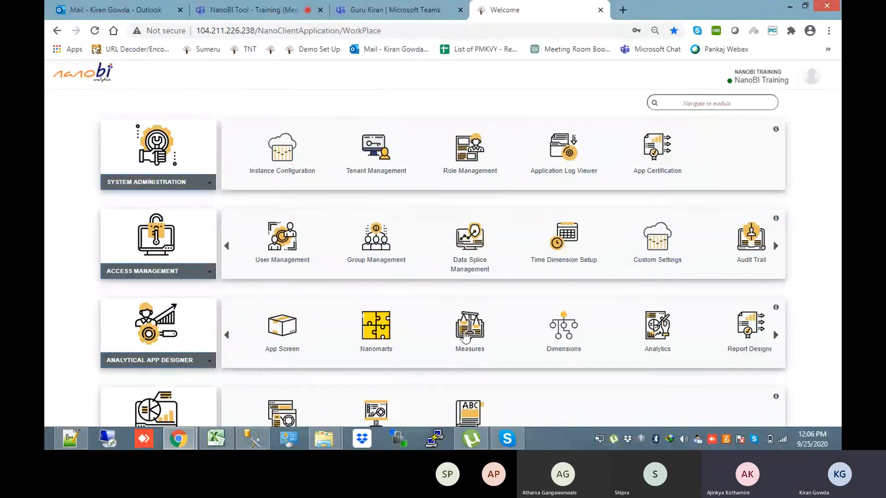
Switch Measures to the Training Fact Mart and review the No of Candidates measure
click(465, 336)
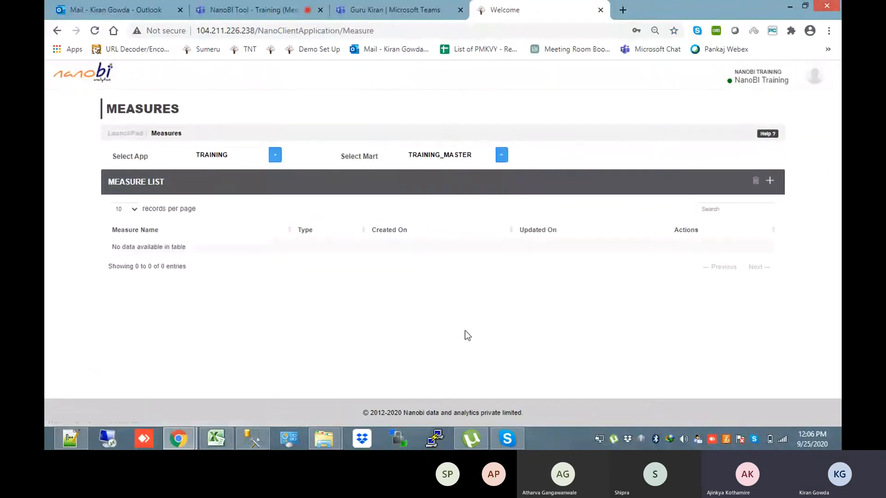
click(500, 156)
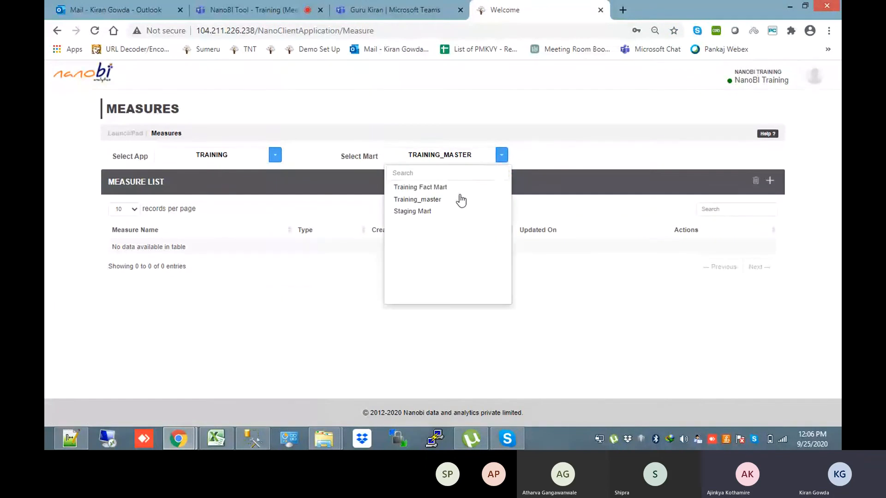
click(445, 189)
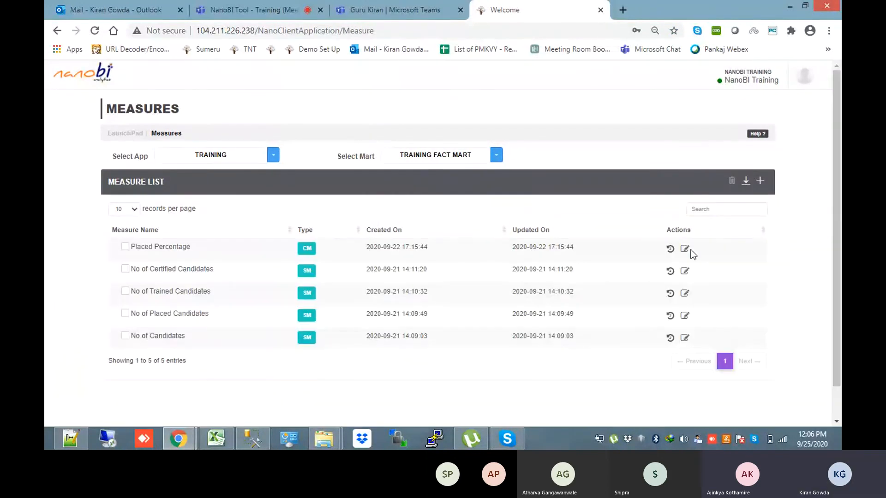
click(685, 339)
scroll(685, 337, down, 1)
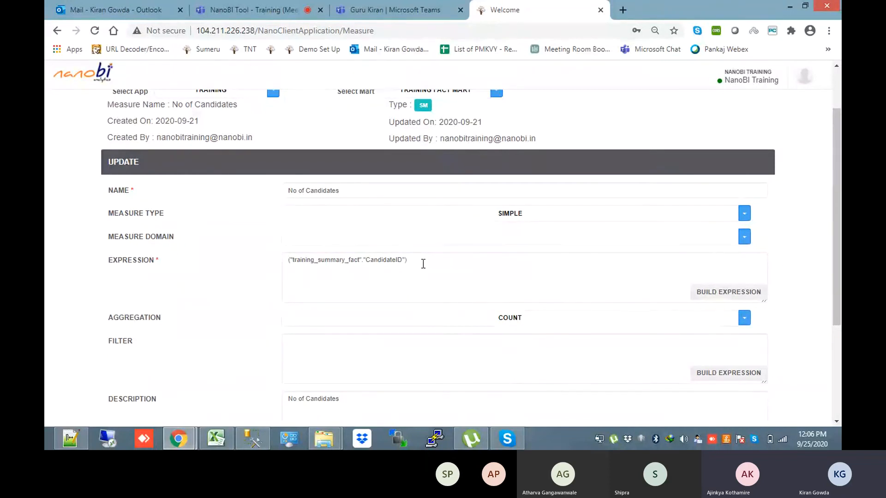
drag(838, 208, 738, 154)
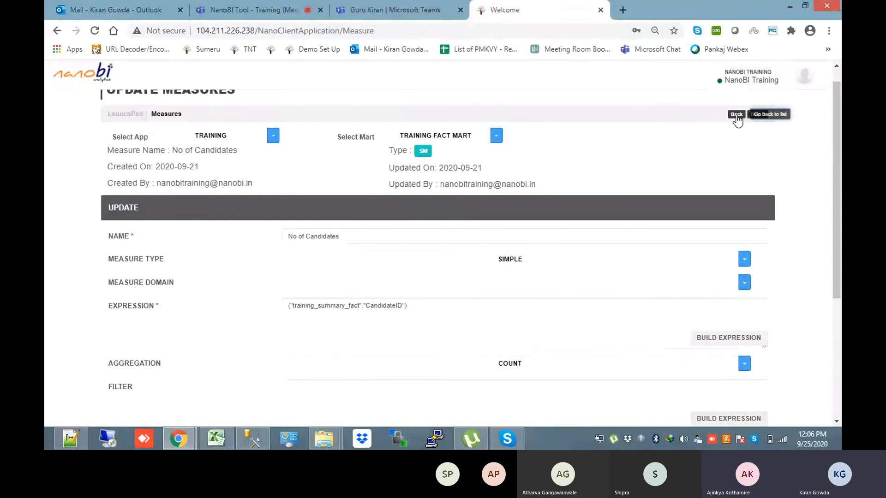
click(737, 114)
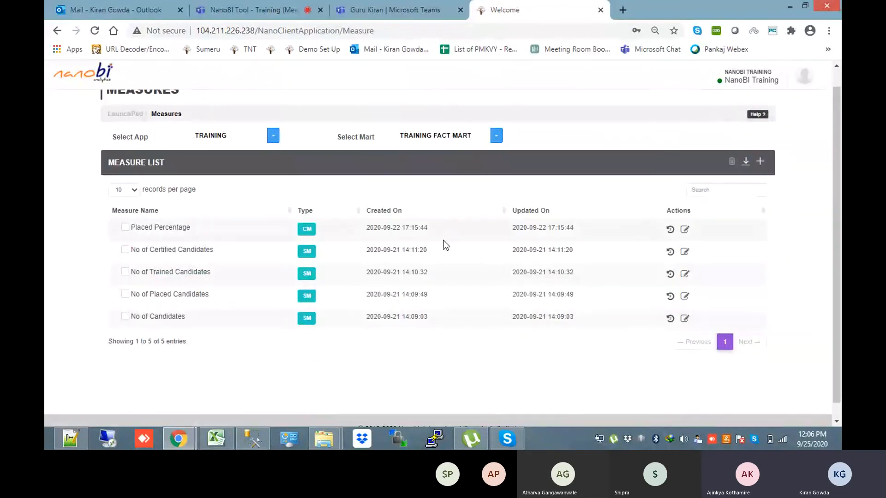
Open No of Trained Candidates and inspect its Trainingstatus = 'Completed' filter
click(685, 274)
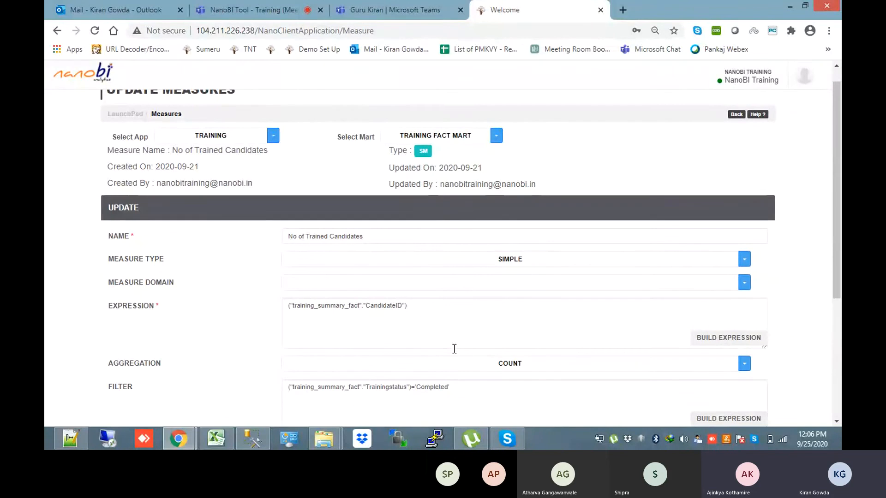
double_click(391, 390)
double_click(433, 388)
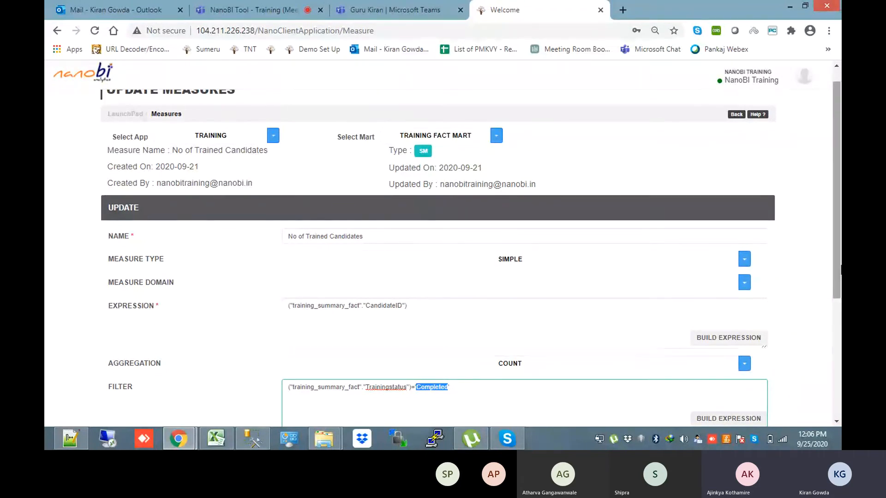
Examine the Trainingstatus = 'Completed' filter expression of No of Trained Candidates
scroll(439, 420, down, 1)
double_click(401, 326)
double_click(431, 326)
drag(469, 328, 287, 325)
double_click(447, 358)
click(447, 357)
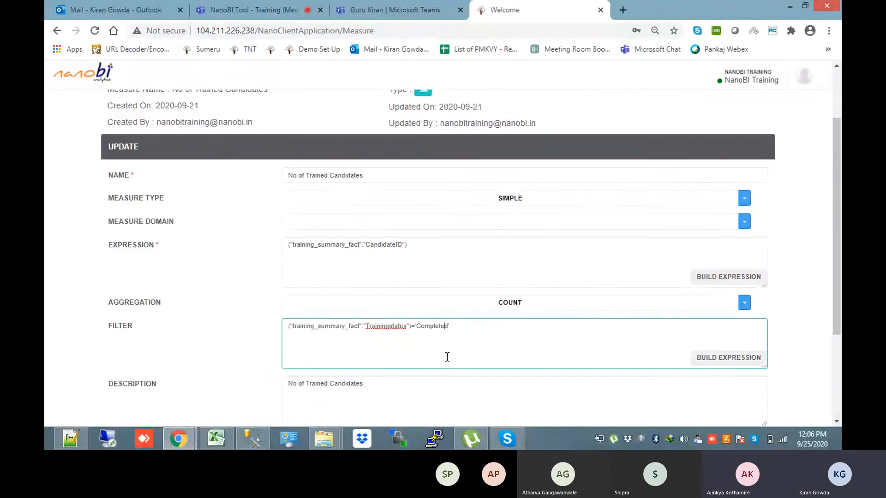
Change Trained to Ongoing in name and description, set the filter to 'Ongoing', and save as new
double_click(317, 174)
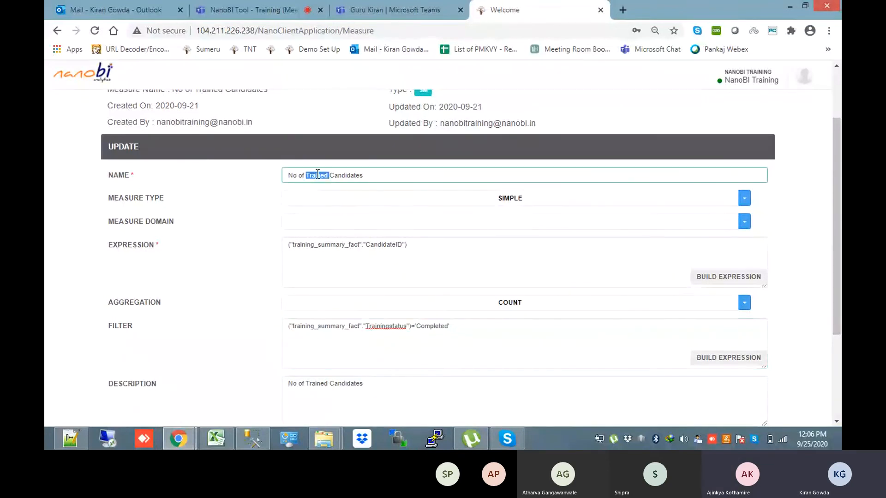
text(Ongoing)
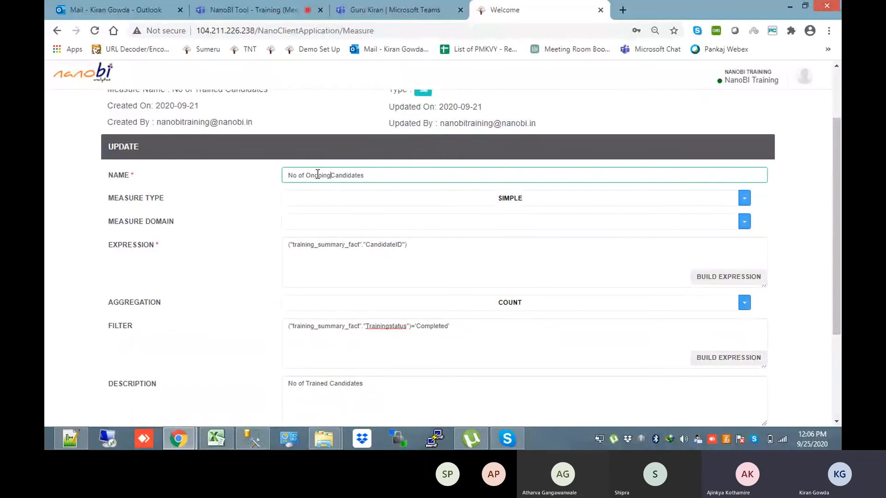
double_click(431, 326)
text(Ong)
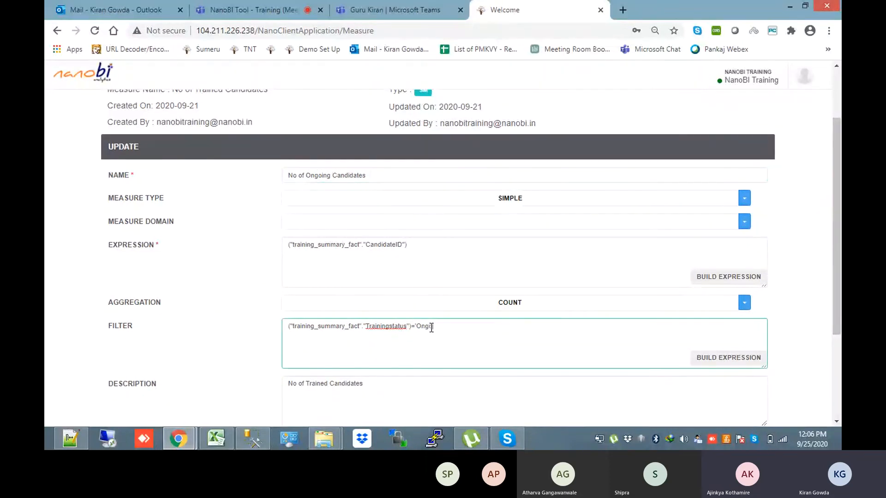
text(oing)
scroll(409, 329, down, 1)
click(341, 331)
double_click(315, 331)
text(Ongoing)
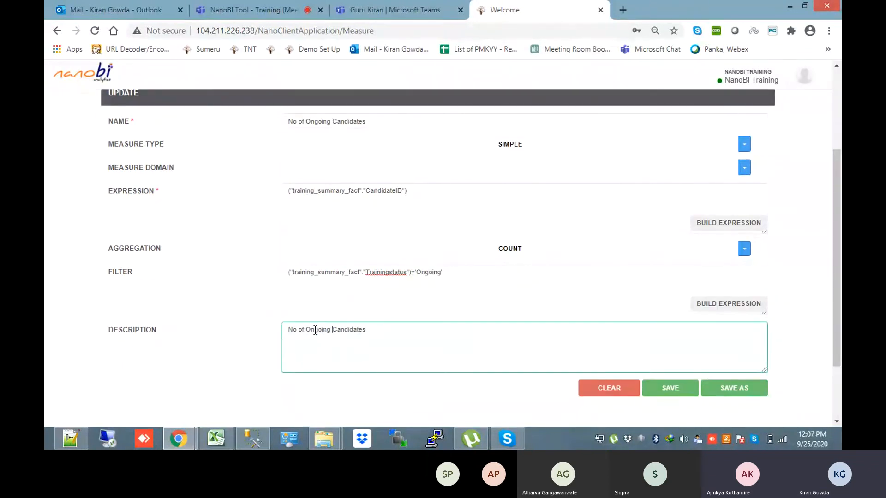
click(736, 389)
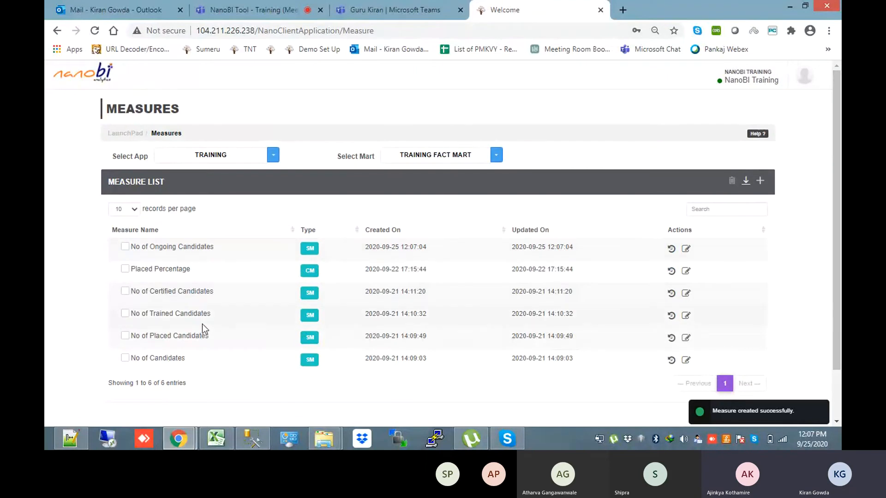
Open No of Placed Candidates and inspect its Placementstatus = 'Yes' filter
click(686, 339)
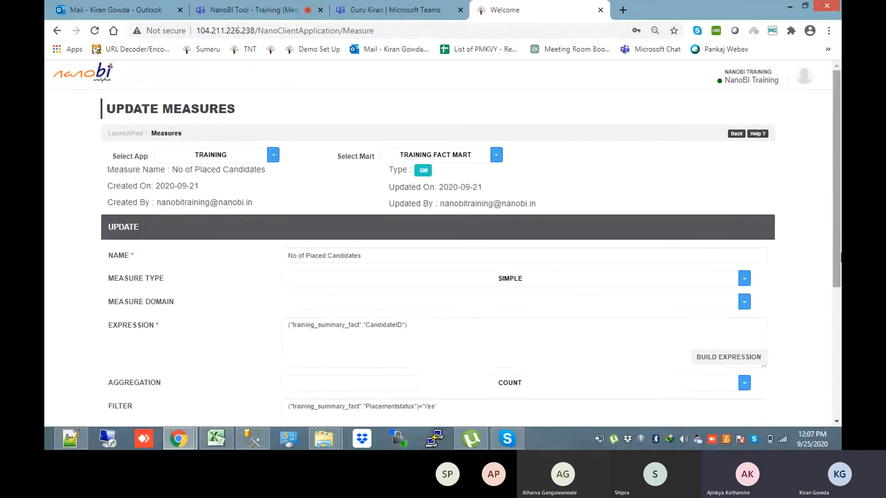
scroll(840, 277, down, 2)
drag(840, 279, 836, 314)
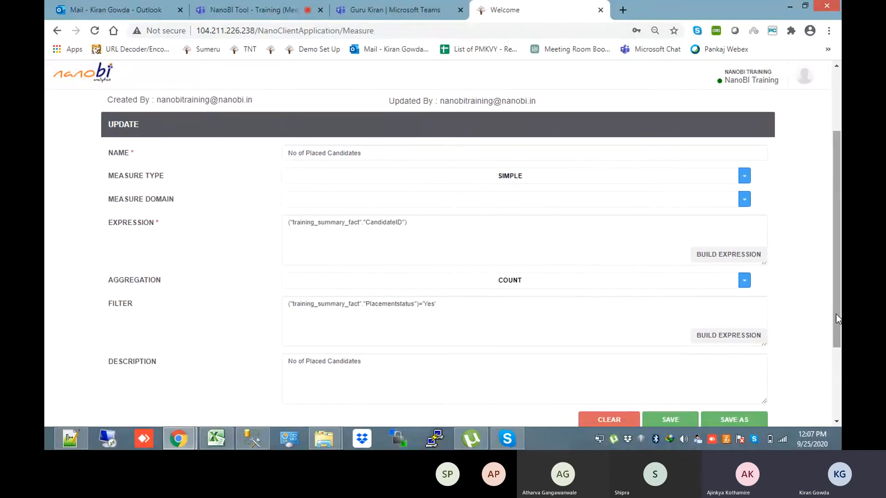
drag(449, 302, 274, 294)
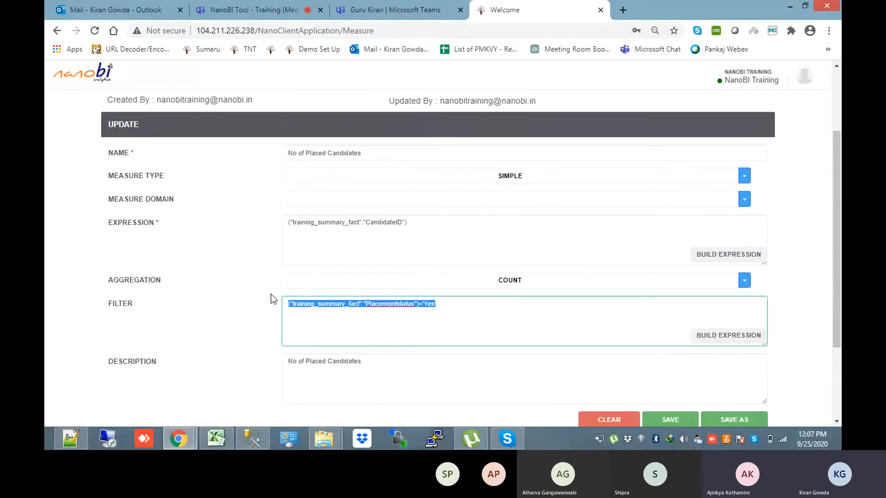
click(479, 300)
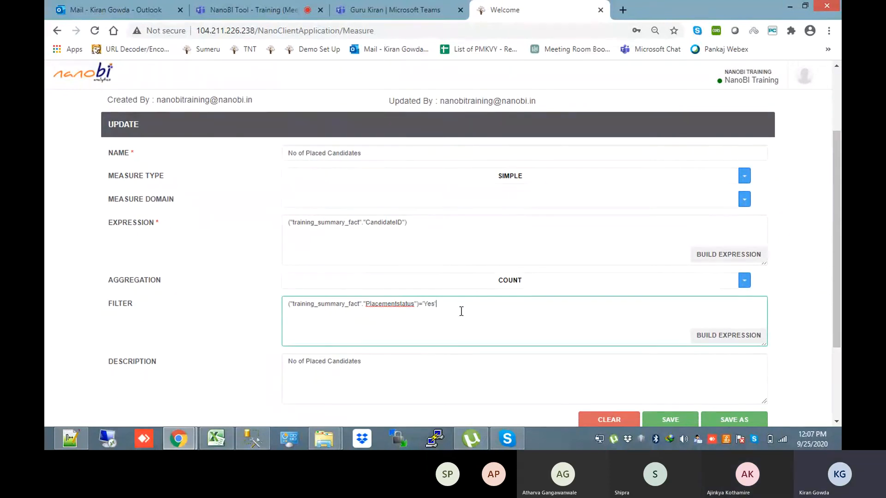
Rename it No of Non Placed Candidates, copy that into the description, filter 'No', and save as new
click(307, 154)
text(Non)
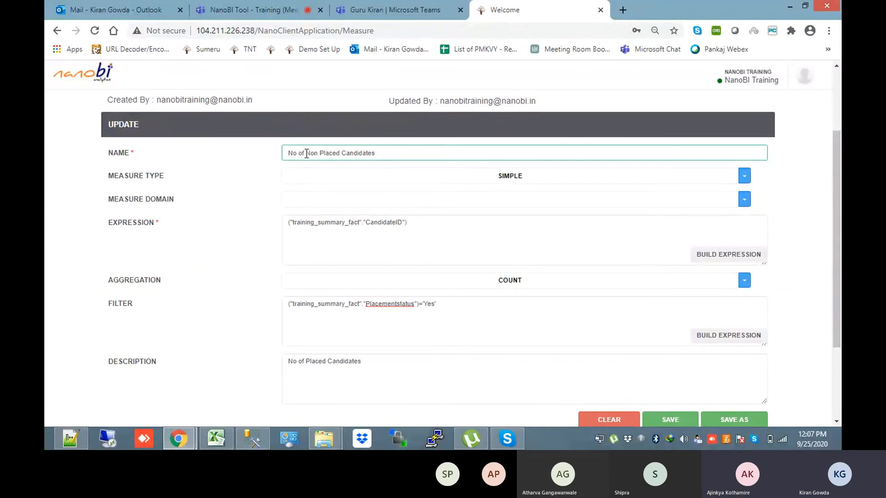
drag(397, 147, 279, 152)
key(ctrl+c)
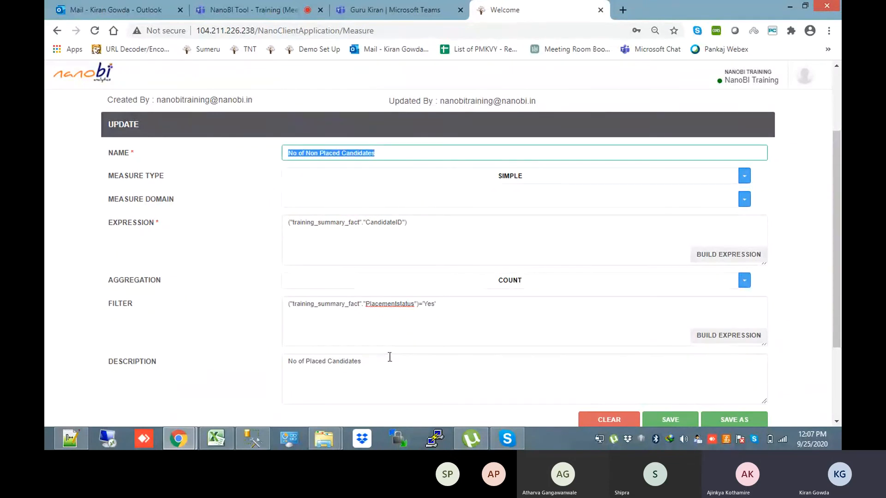
drag(389, 361, 278, 362)
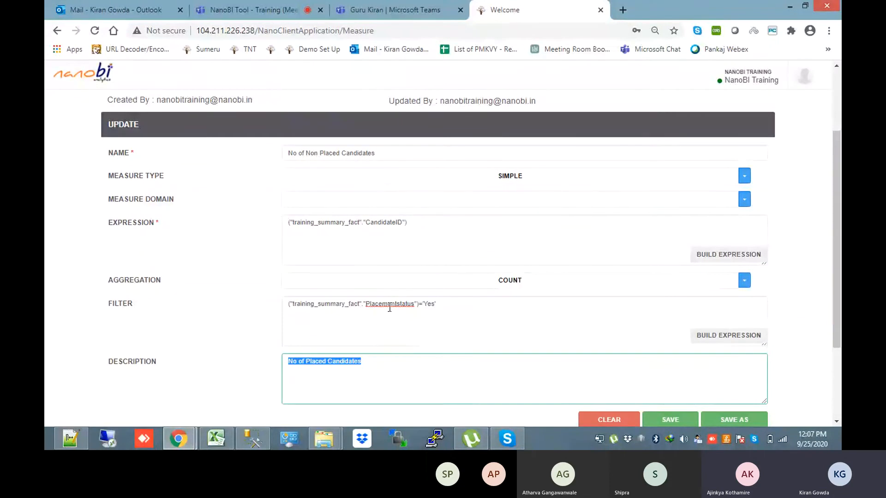
key(ctrl+v)
click(432, 304)
key(BackSpace)
key(BackSpace)
key(BackSpace)
text(No)
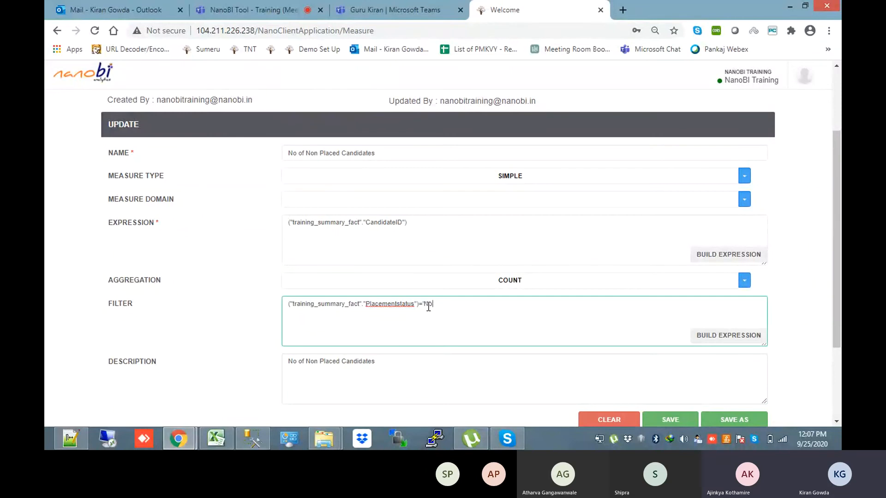
text(')
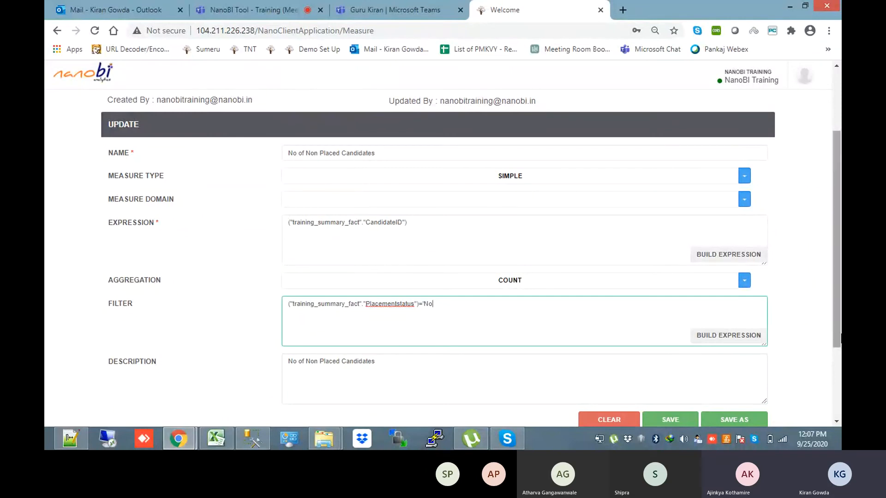
scroll(554, 277, down, 1)
click(743, 369)
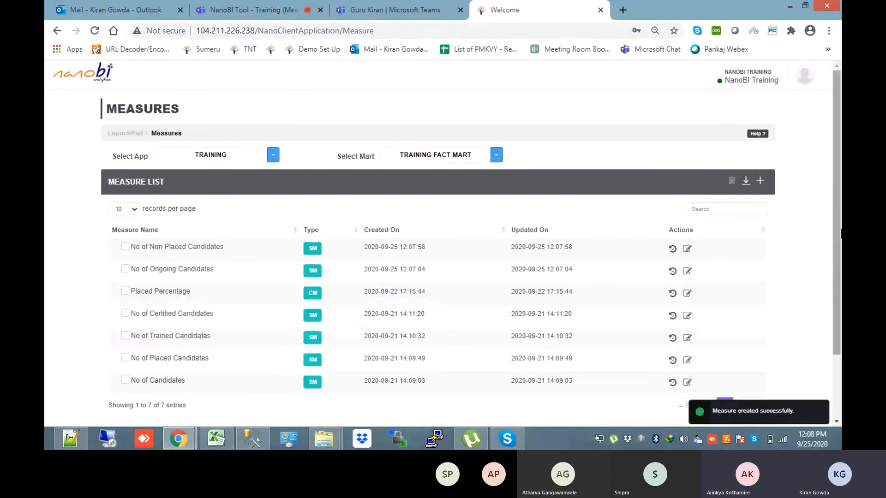
scroll(837, 233, down, 1)
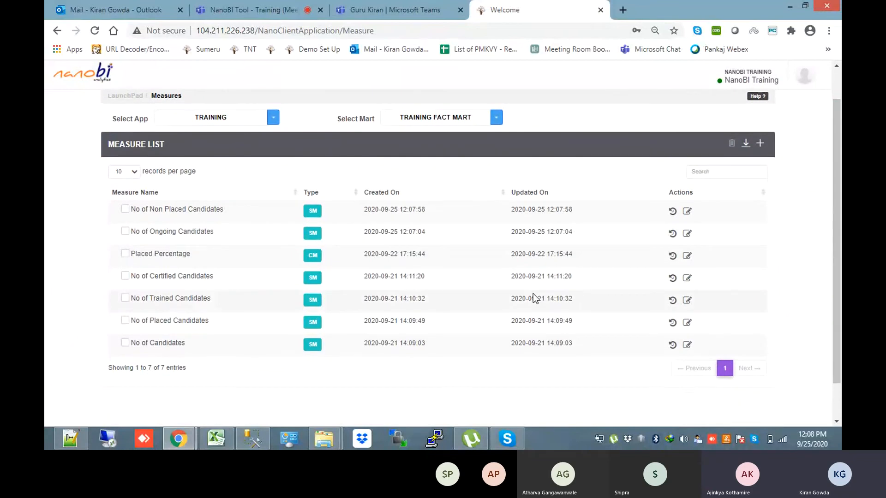
click(760, 144)
click(672, 198)
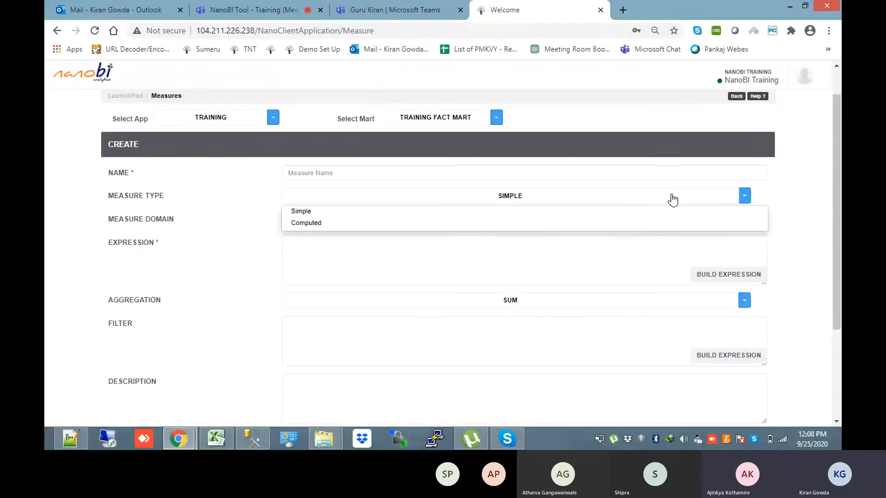
click(618, 227)
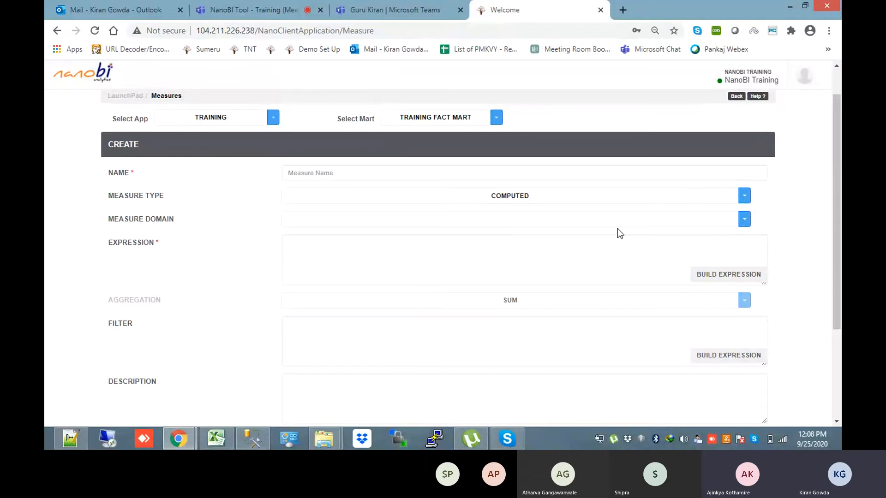
drag(836, 198, 836, 145)
click(736, 135)
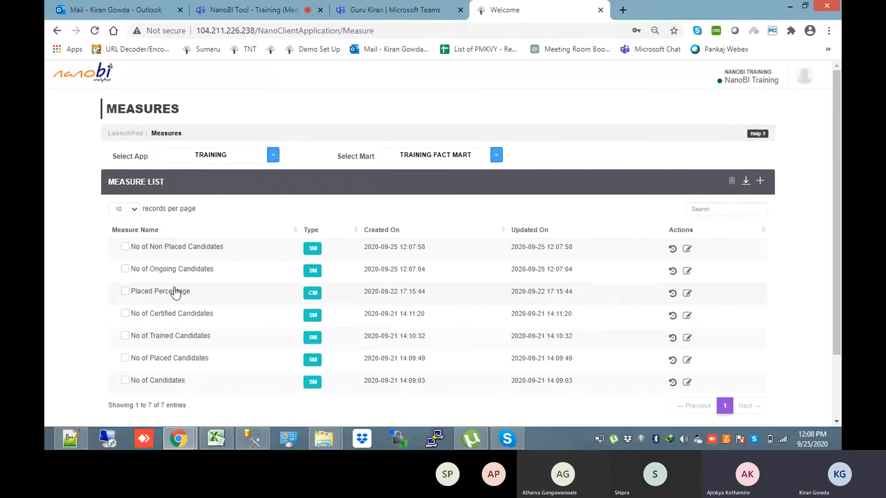
Open Placed Percentage, keep Measure Type Computed, and load its expression in the Expression Generator
click(687, 295)
scroll(510, 330, down, 1)
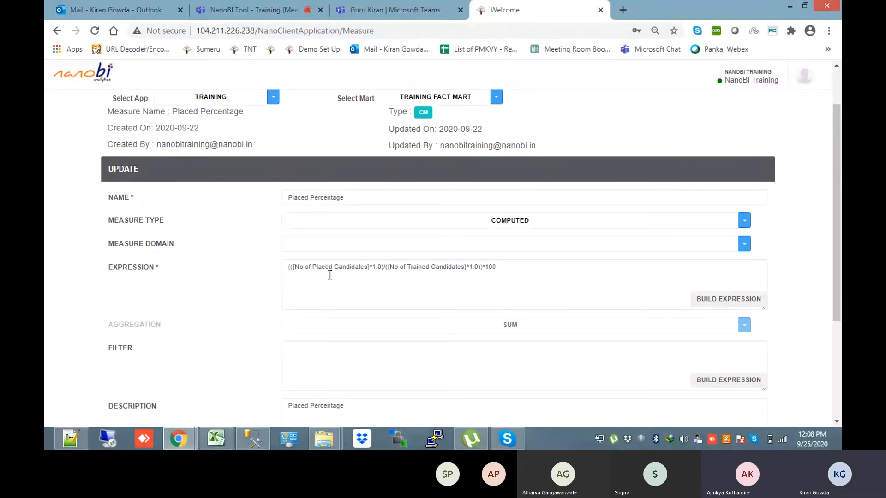
drag(369, 269, 299, 267)
click(718, 298)
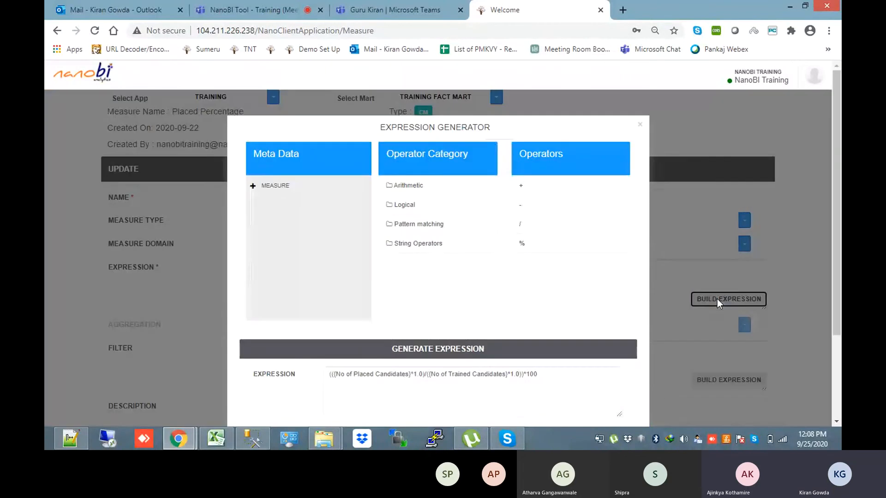
click(827, 152)
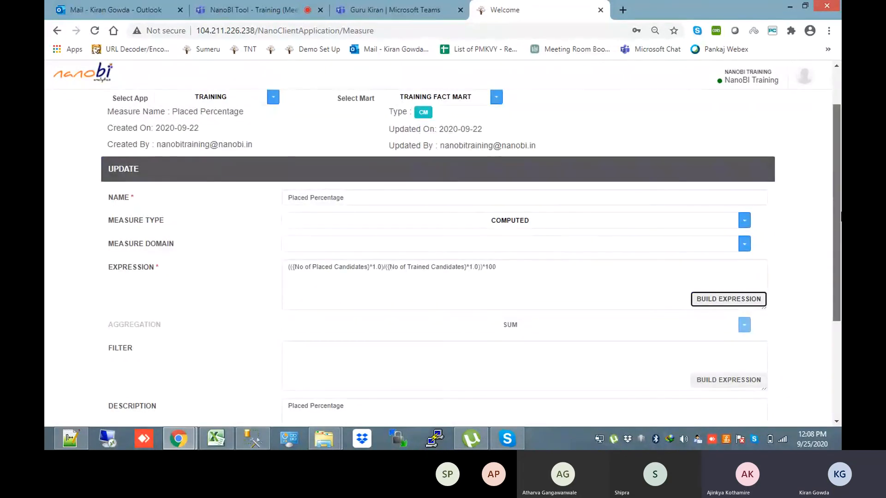
click(615, 226)
click(582, 249)
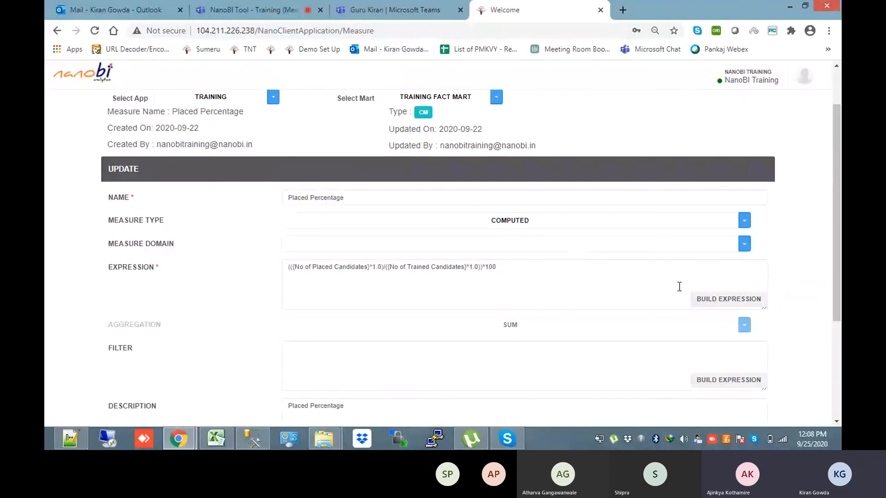
click(729, 299)
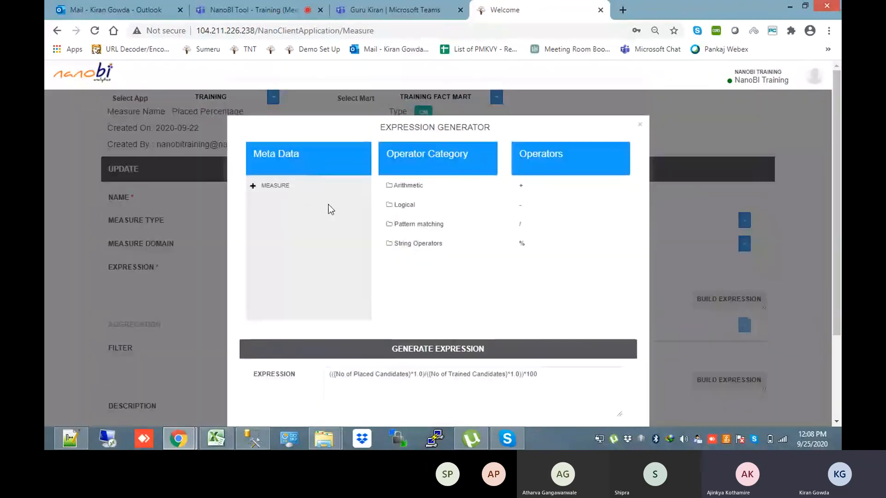
Clear the old expression and rebuild it as No of Placed Candidates divided by No of Trained Candidates
click(253, 186)
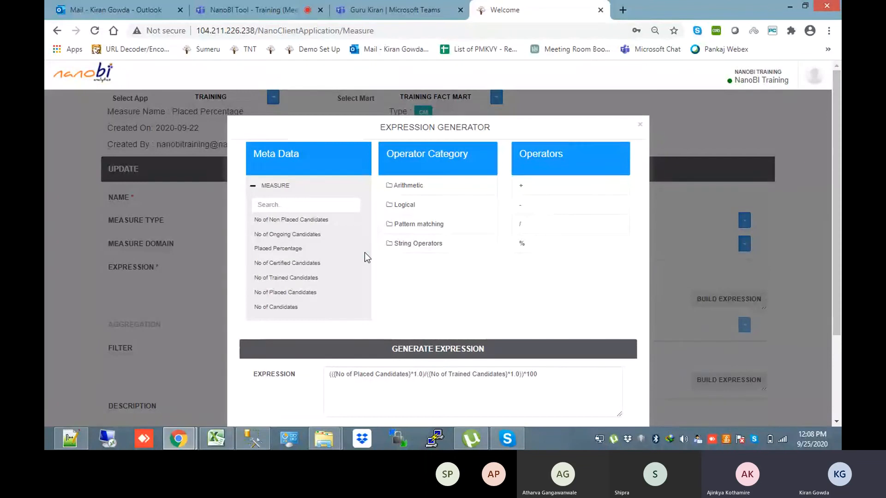
scroll(365, 253, down, 2)
scroll(364, 253, down, 1)
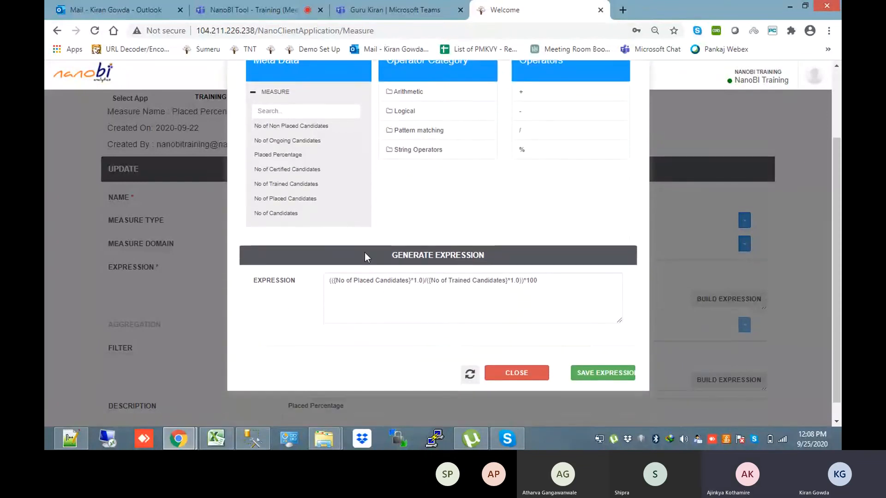
scroll(365, 252, up, 3)
drag(557, 374, 257, 377)
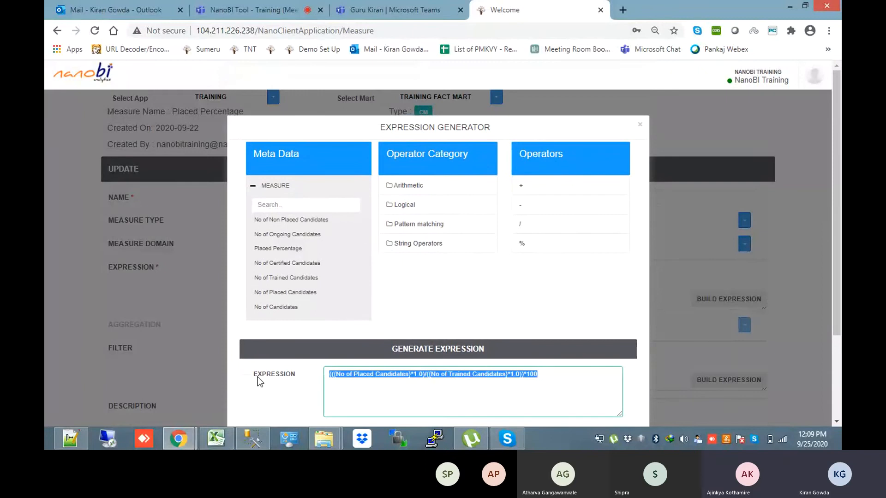
key(BackSpace)
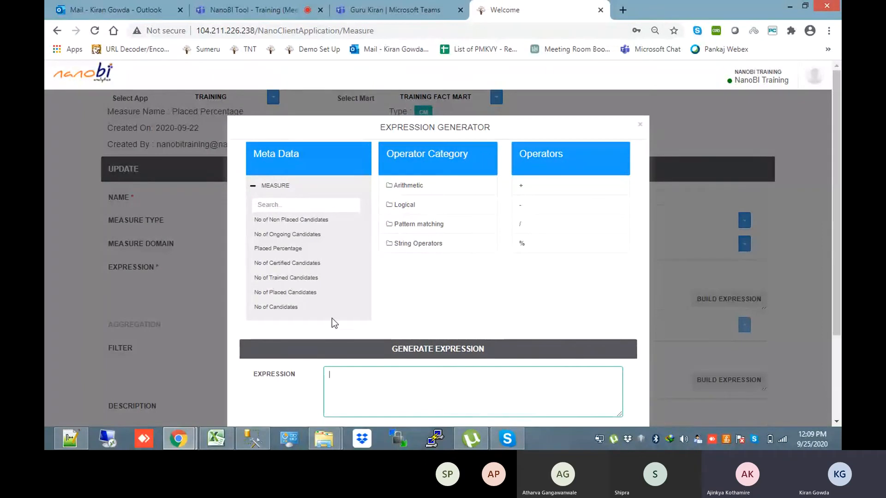
click(303, 300)
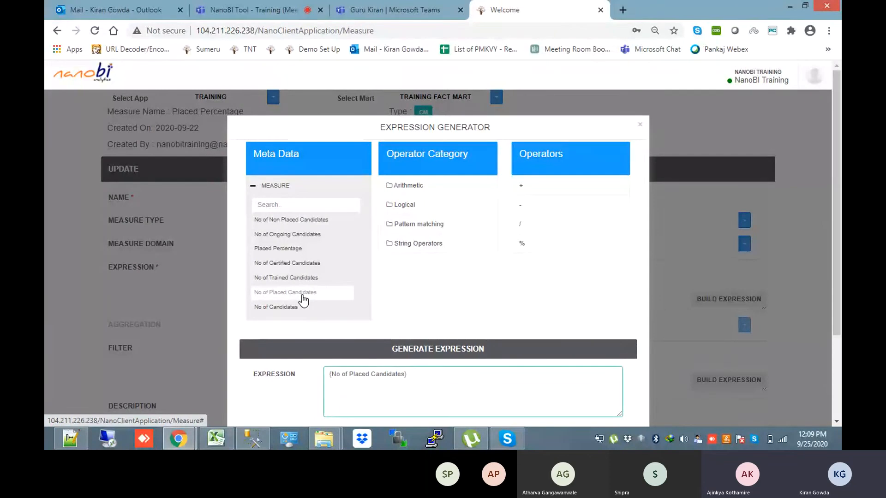
click(285, 277)
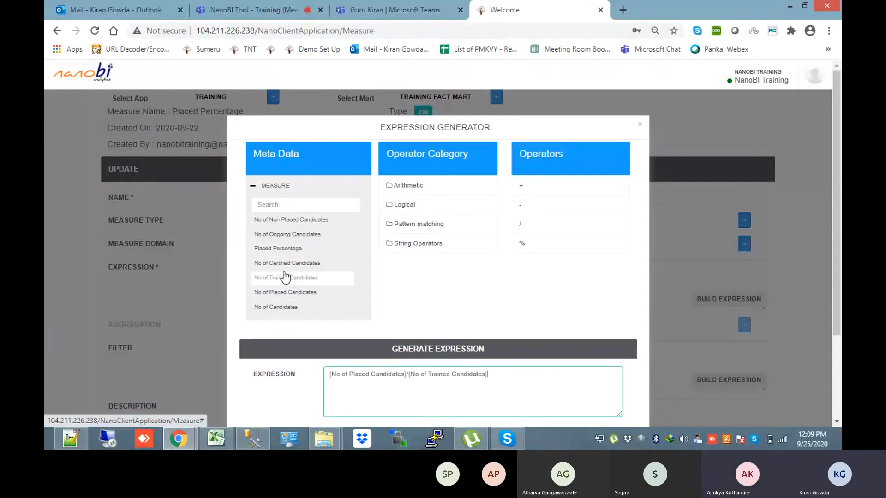
click(329, 374)
text(()
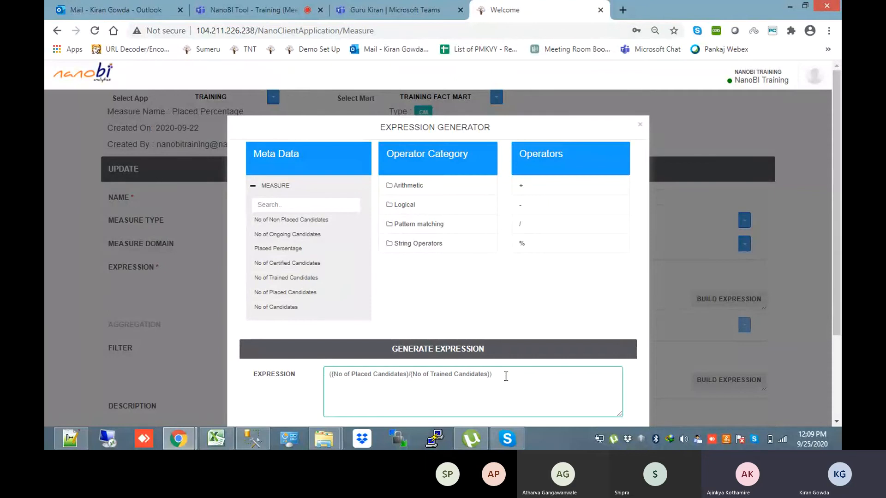
text(*10)
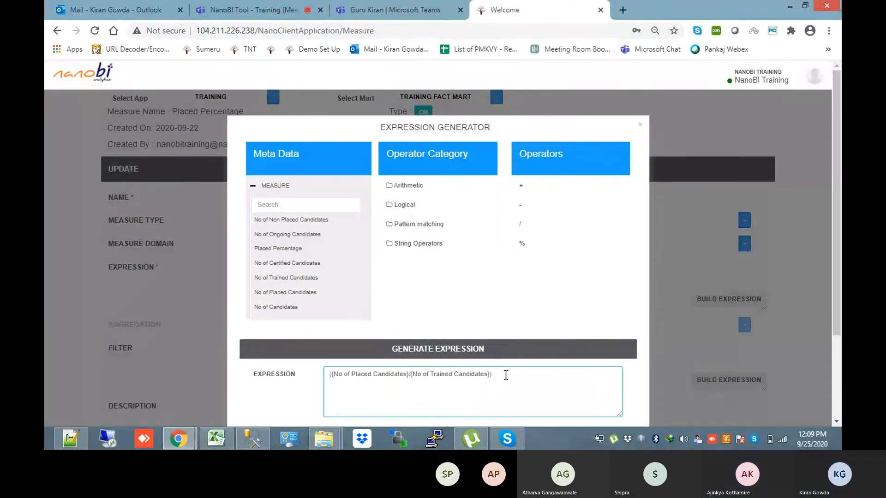
text(0)
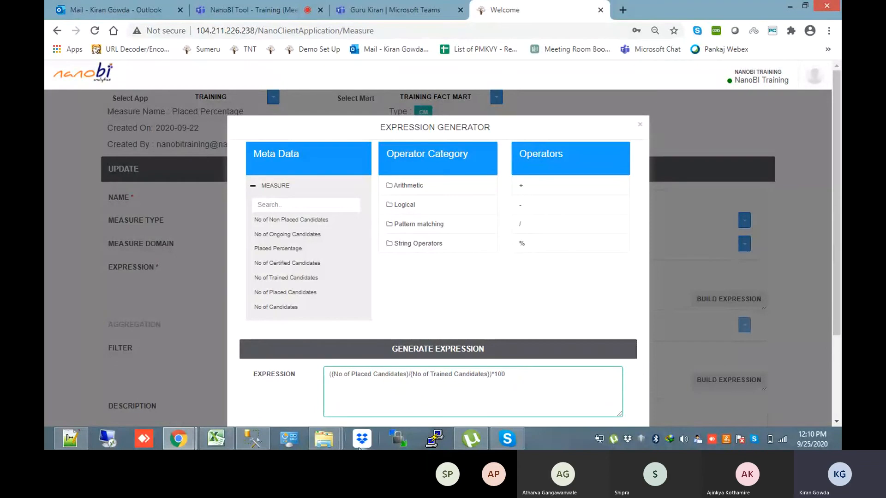
Multiply each term by 1.0, wrap them in parentheses, and scale the ratio by 100
click(410, 375)
text(*)
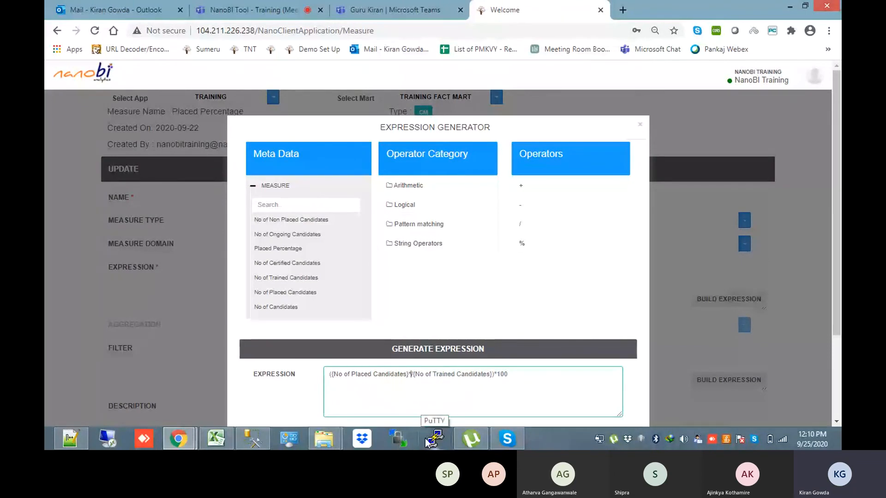
text(1.0)
click(502, 374)
text())
text(*1.0)
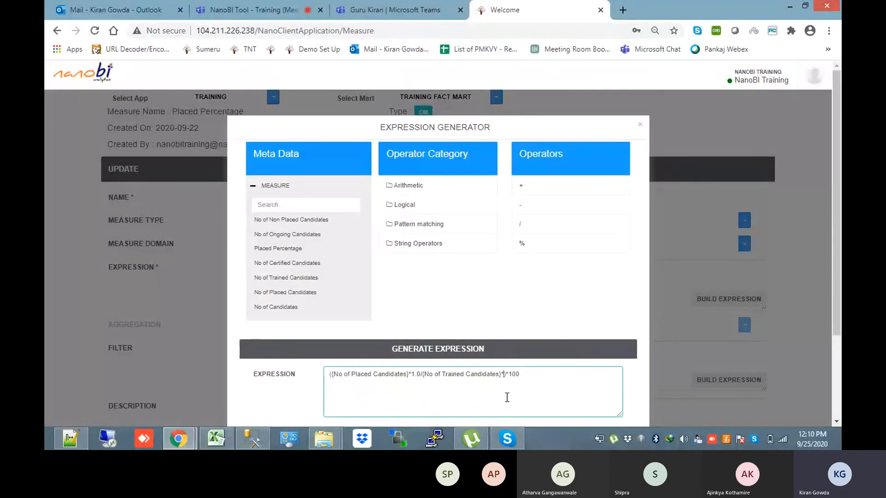
text())
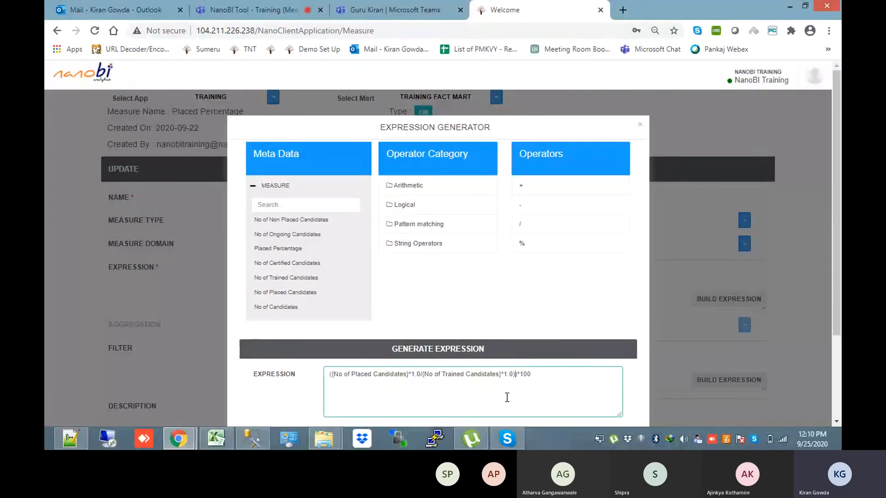
click(424, 374)
text(()
text())
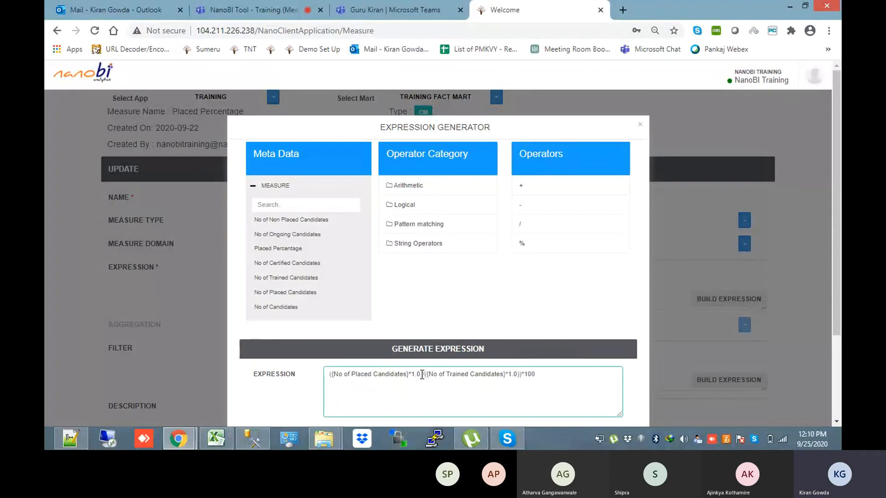
click(331, 374)
text(()
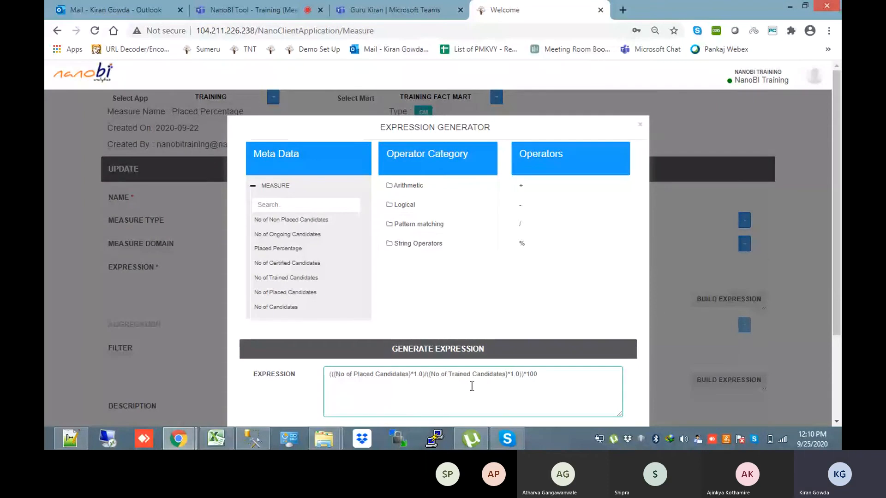
Save the rebuilt Placed Percentage expression and return to the Measures list
drag(837, 260, 841, 291)
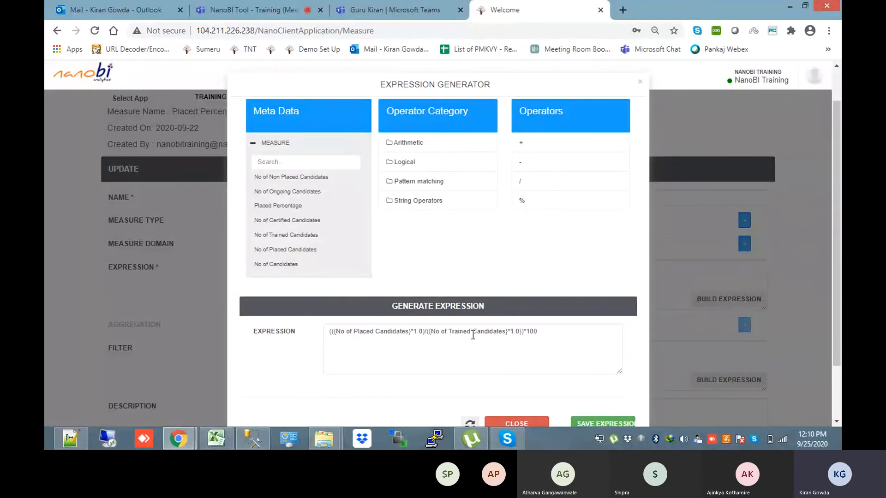
scroll(608, 386, down, 3)
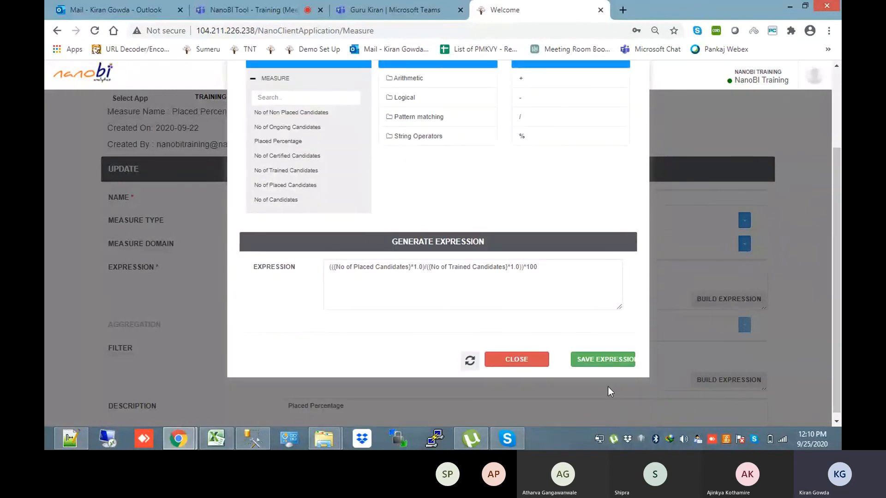
click(599, 360)
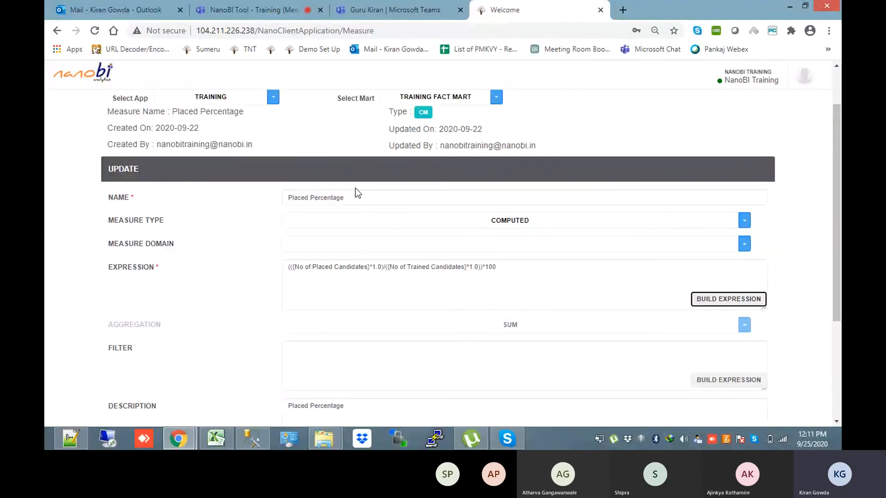
drag(356, 201, 280, 202)
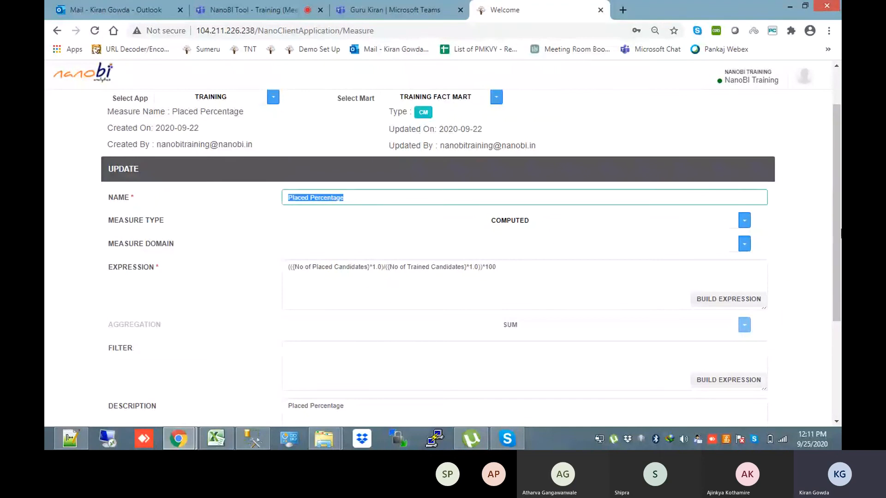
scroll(830, 155, up, 2)
click(737, 135)
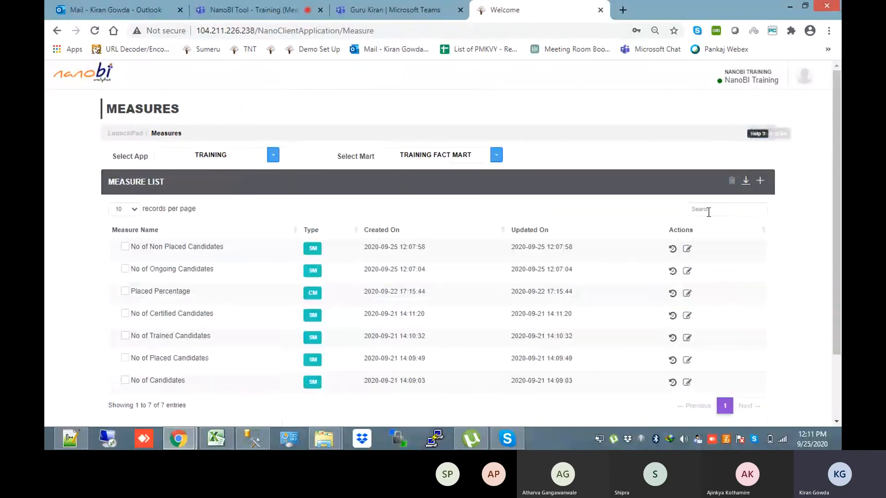
Create a new Computed measure named Non Placed Candidates
click(760, 181)
click(400, 205)
text(Non)
text( Plcaed)
key(BackSpace)
key(BackSpace)
key(BackSpace)
key(BackSpace)
text(ad)
key(BackSpace)
text(ced C)
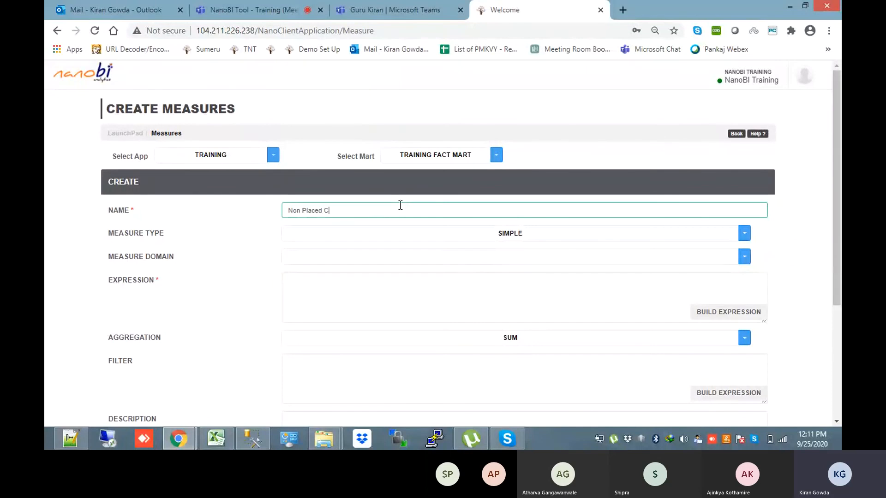
text(andidates)
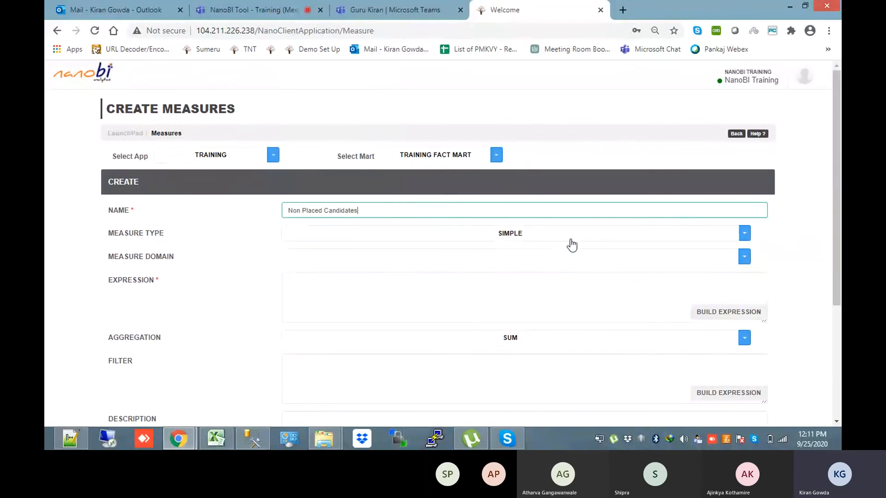
click(600, 237)
click(549, 263)
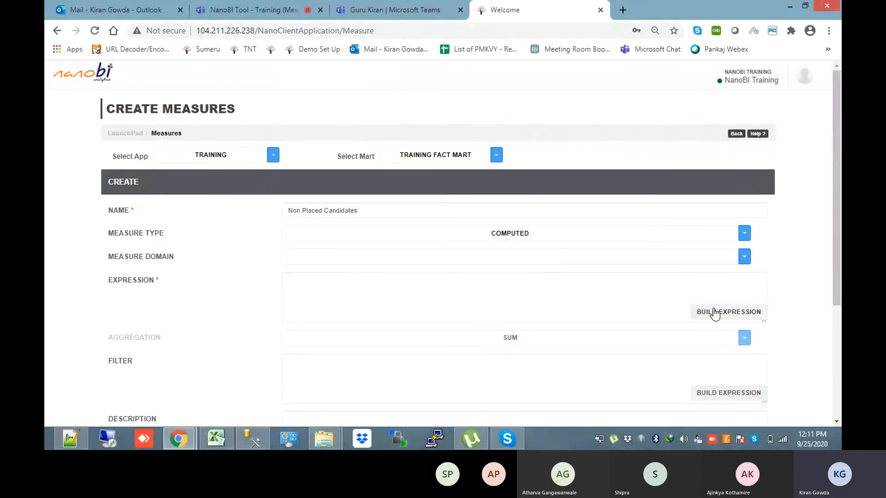
Define it as (No of Trained Candidates)-(No of Placed Candidates) and save the measure
click(714, 317)
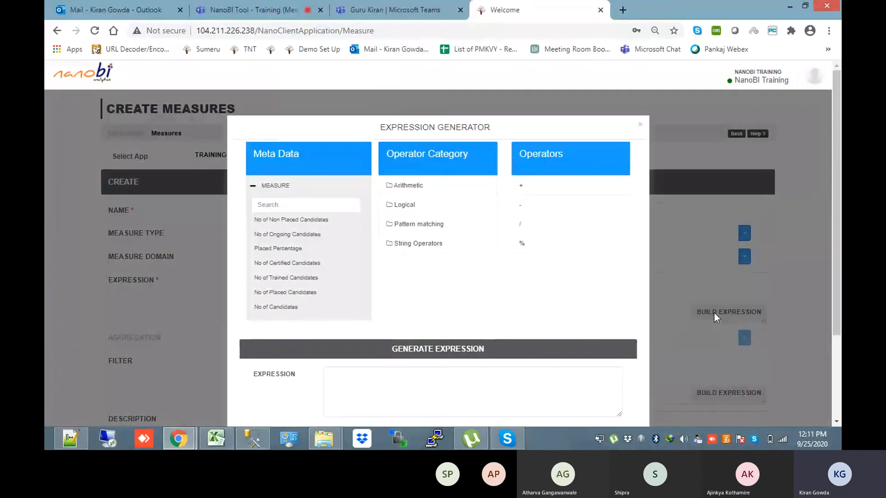
click(260, 308)
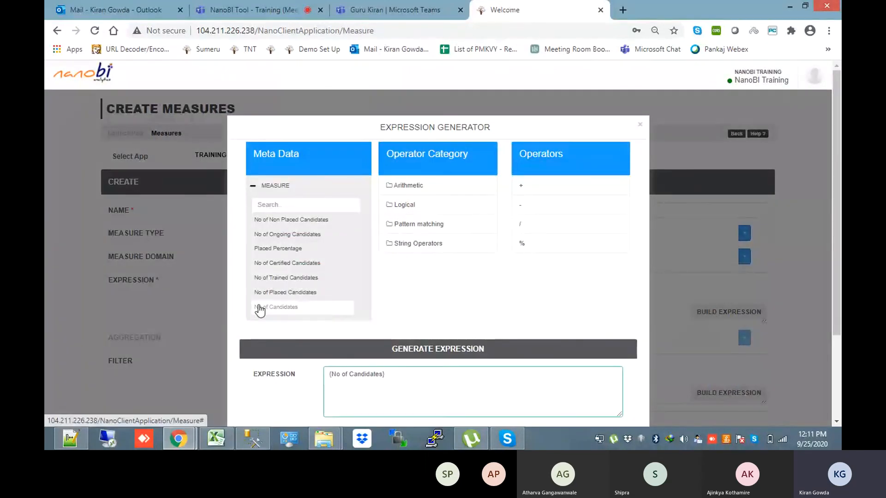
text(-)
click(261, 292)
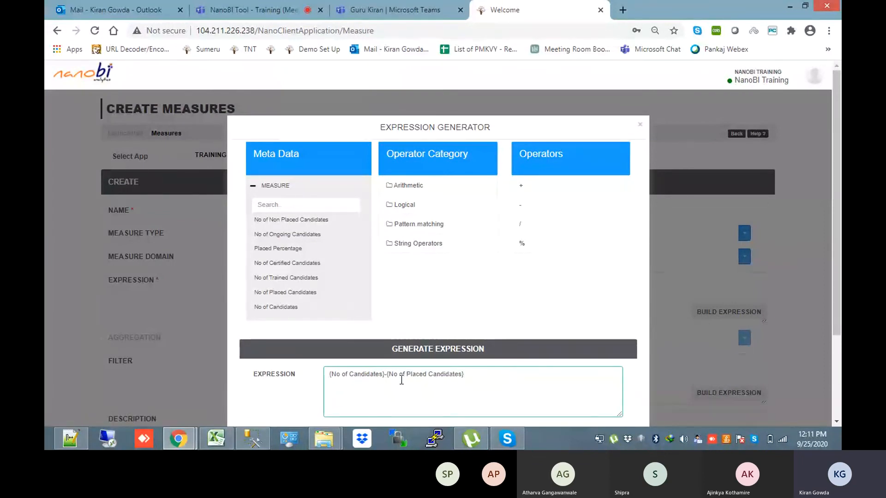
drag(386, 374, 326, 374)
key(BackSpace)
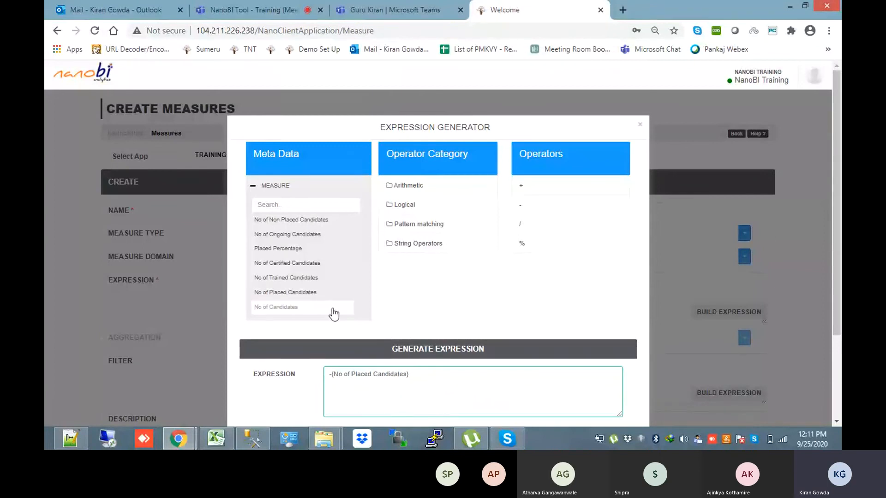
click(305, 278)
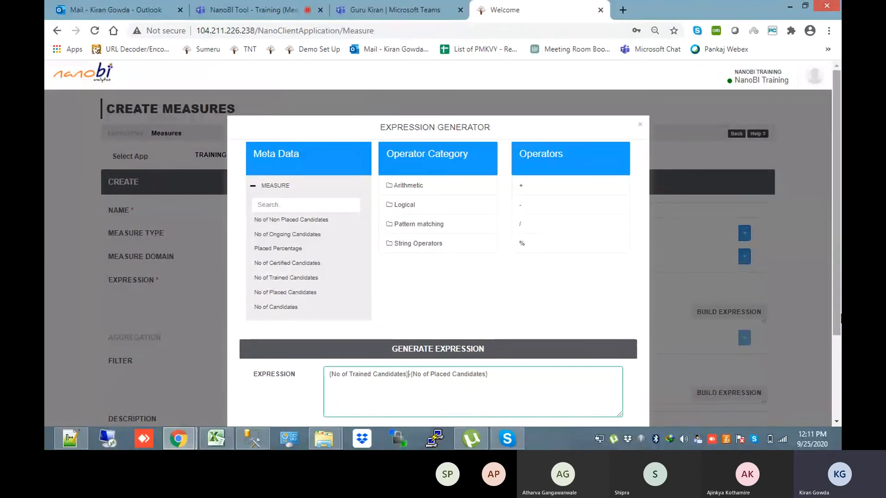
scroll(554, 364, down, 3)
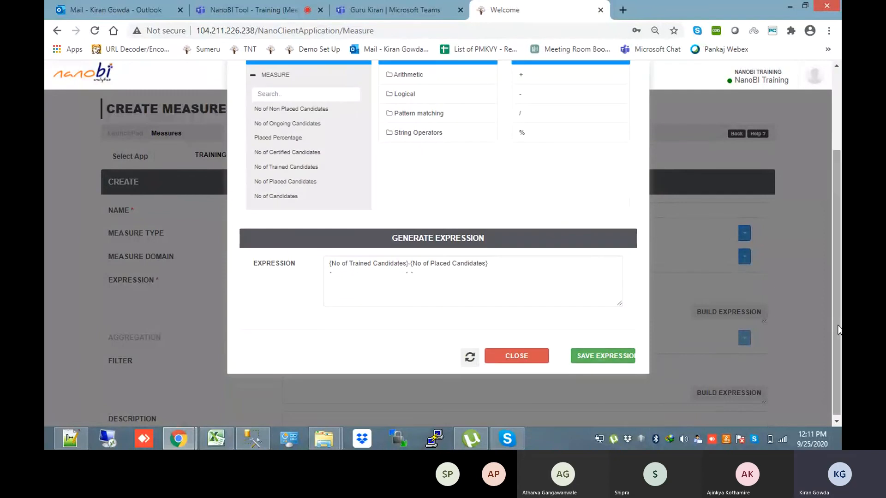
click(598, 356)
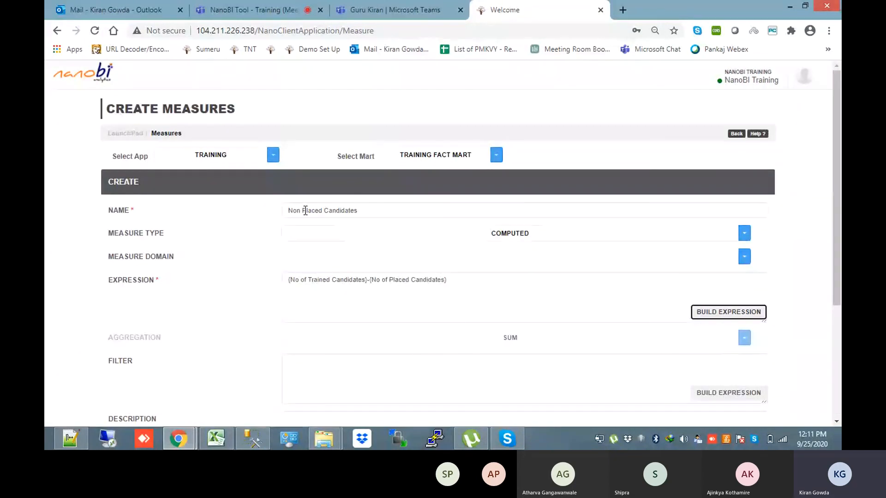
drag(841, 265, 328, 261)
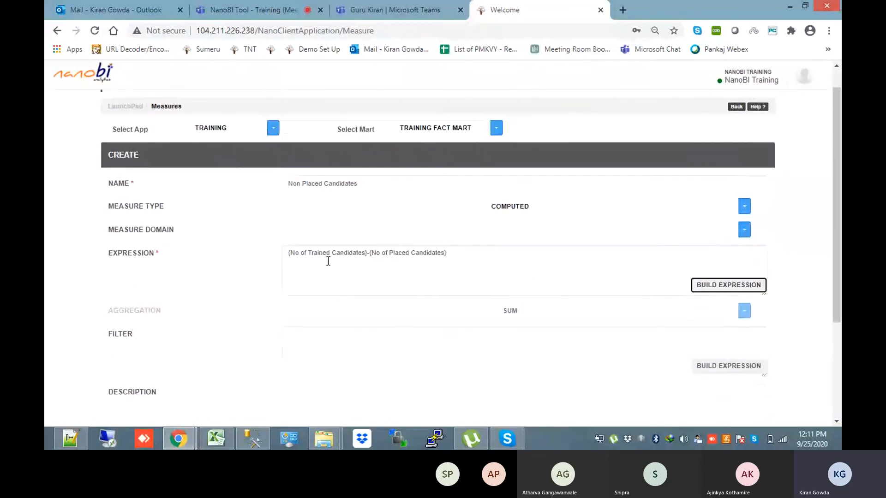
drag(836, 254, 832, 345)
click(753, 312)
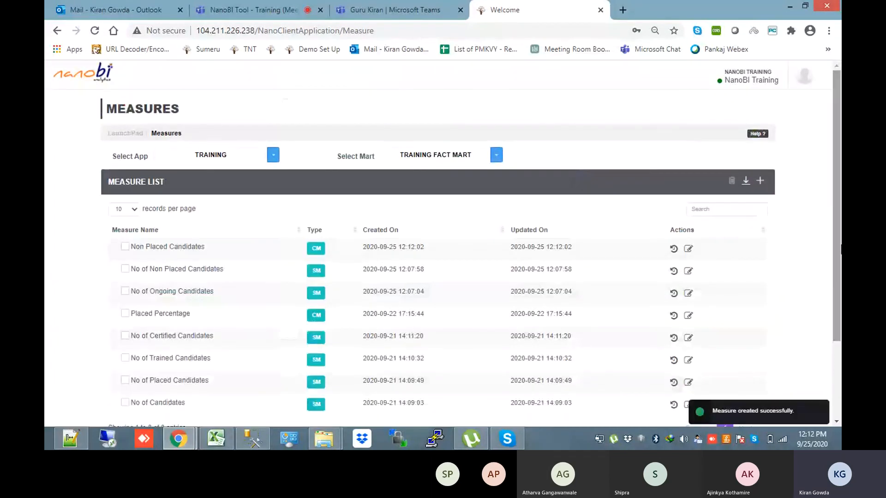
Review No of Certified Candidates' Certified = 'Yes' filter, then start a blank new measure
scroll(838, 277, down, 2)
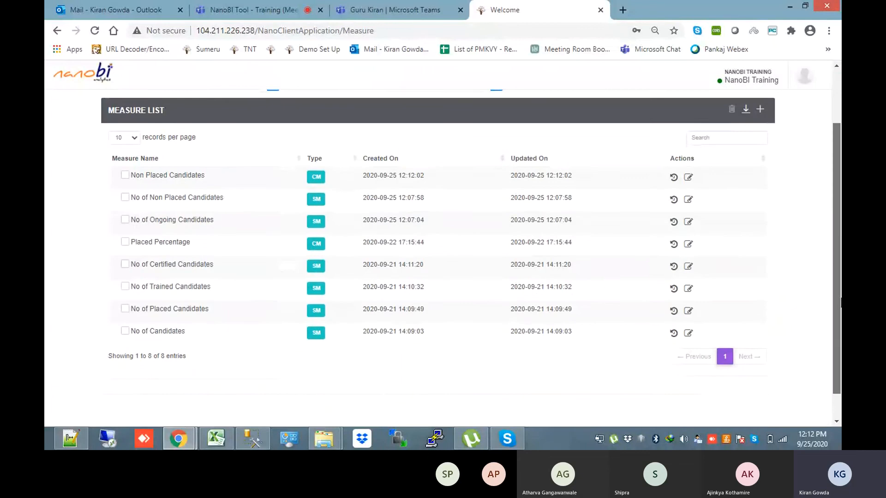
click(688, 268)
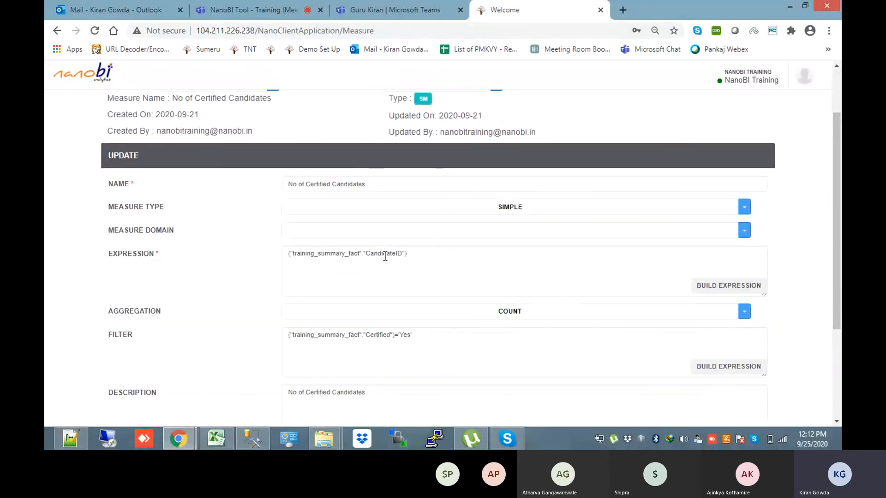
double_click(370, 335)
double_click(405, 335)
scroll(839, 266, up, 3)
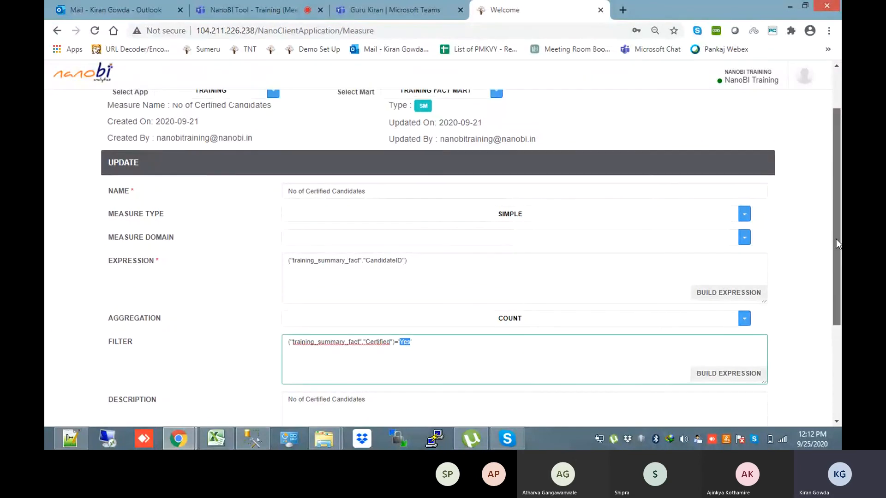
click(741, 137)
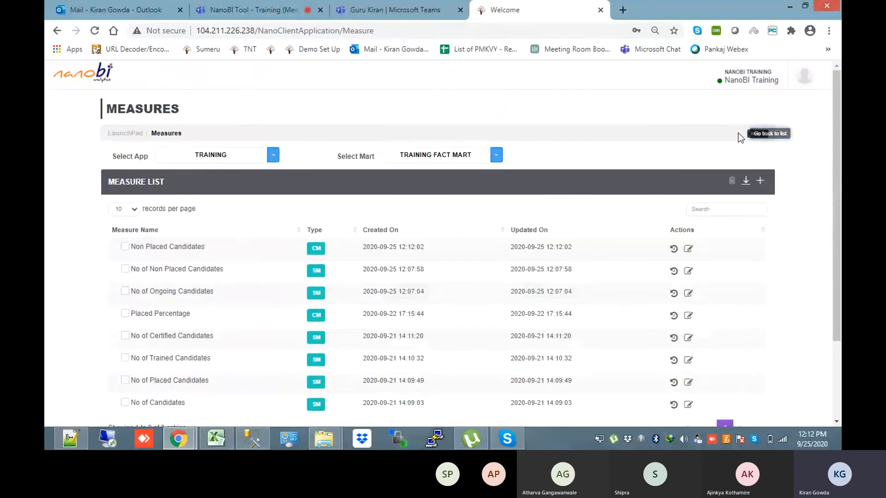
click(759, 181)
Name the new measure 'Non Certified Candidates'
click(384, 209)
text(Non Cen)
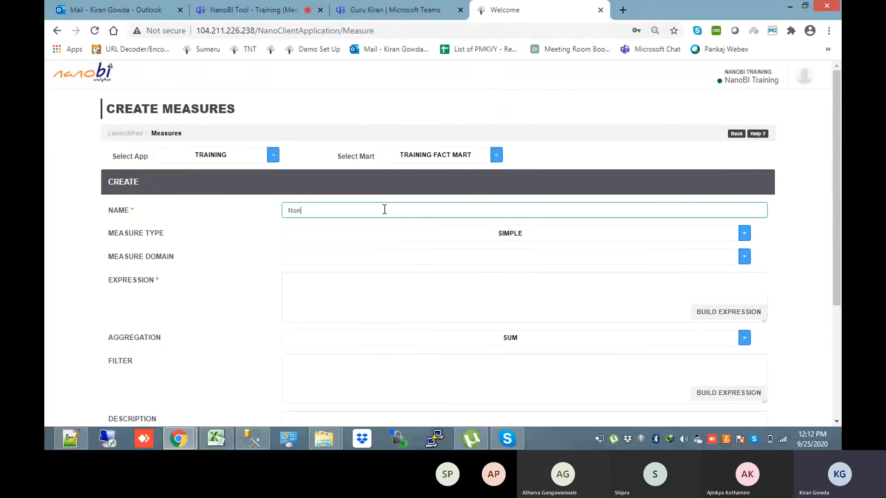
key(BackSpace)
text(rt)
text(ified Candida)
text(ates)
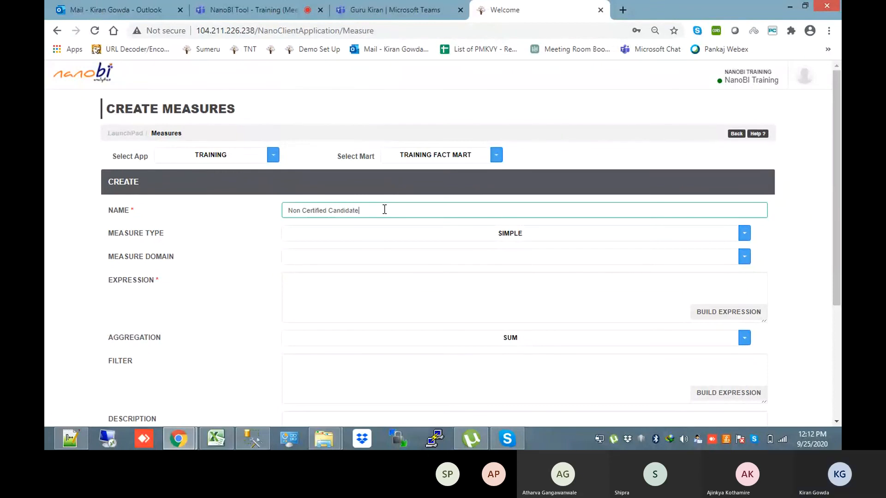
Build the expression training_summary_fact Certified='No', save it, then begin erasing the ='No' part
click(705, 314)
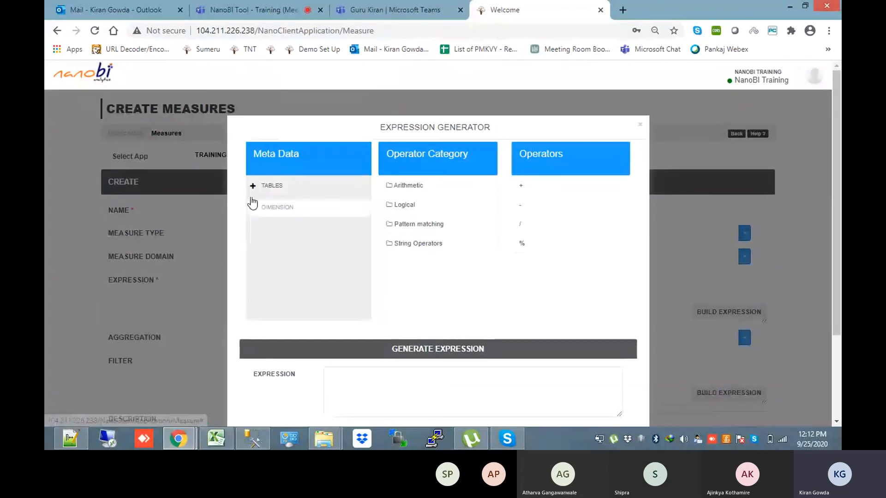
click(253, 185)
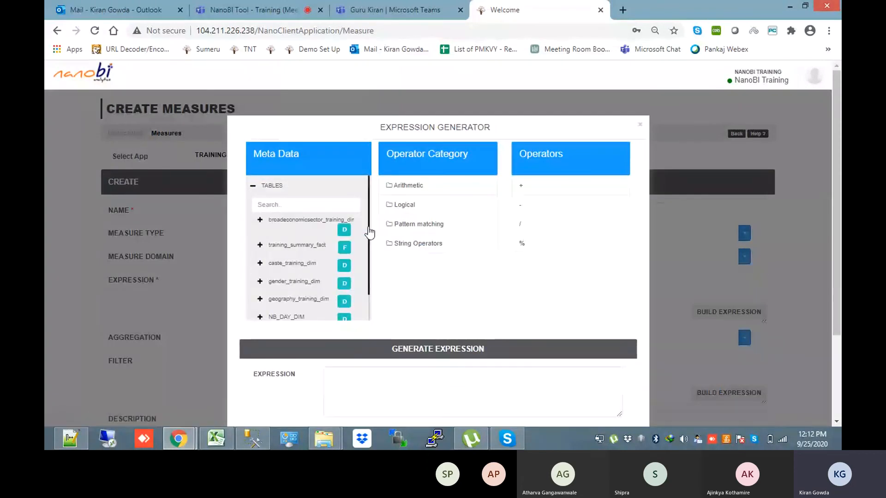
scroll(369, 281, down, 2)
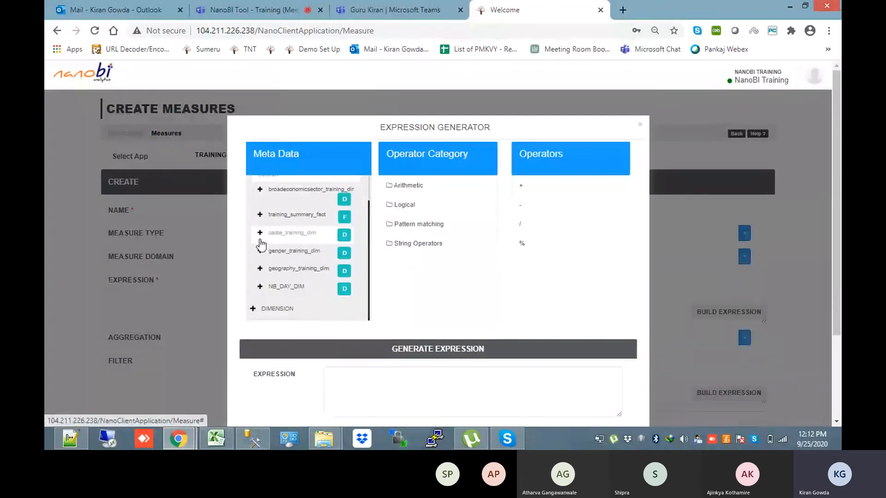
click(260, 214)
drag(371, 229, 369, 268)
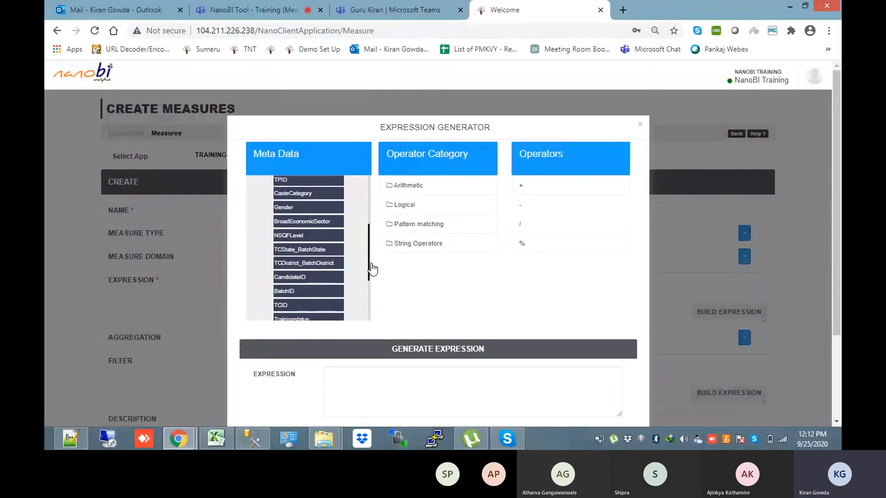
click(317, 283)
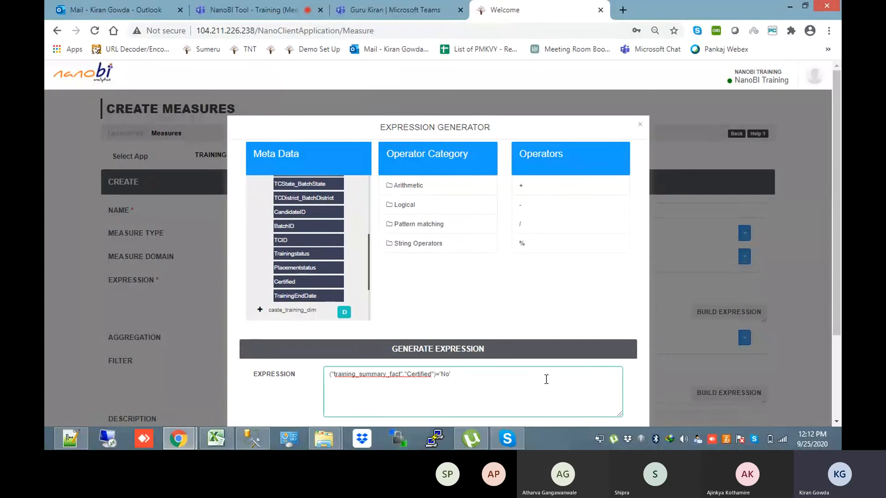
text(='No')
scroll(439, 231, down, 2)
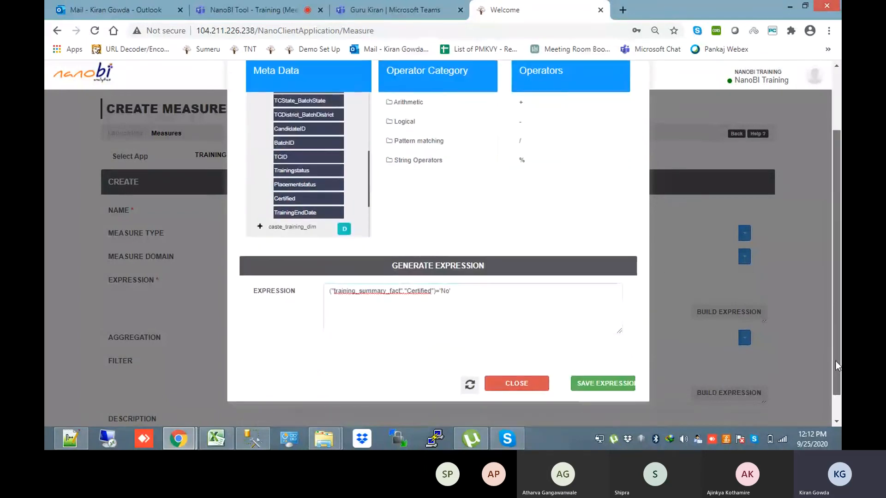
click(600, 383)
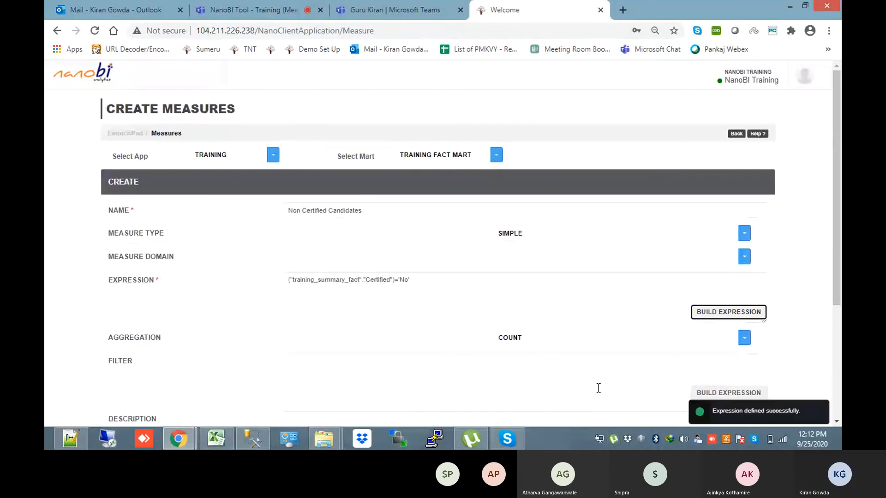
click(442, 285)
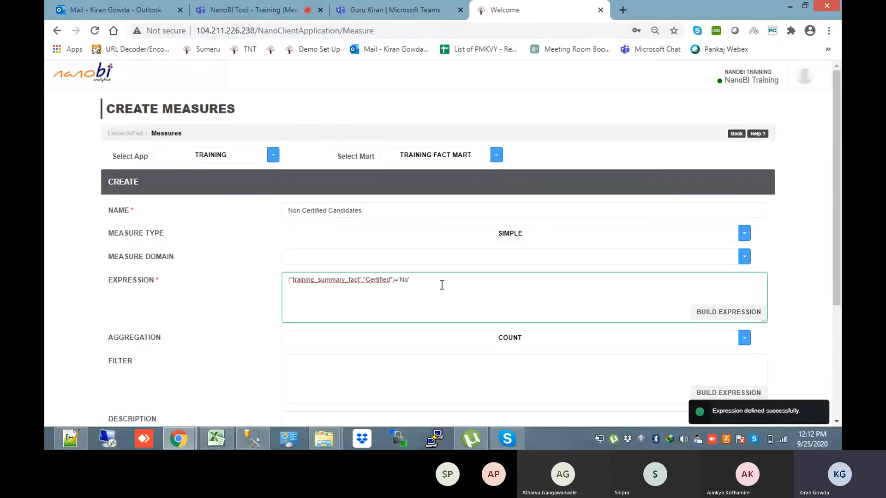
key(BackSpace)
key(BackSpace)
key(BackSpace)
key(BackSpace)
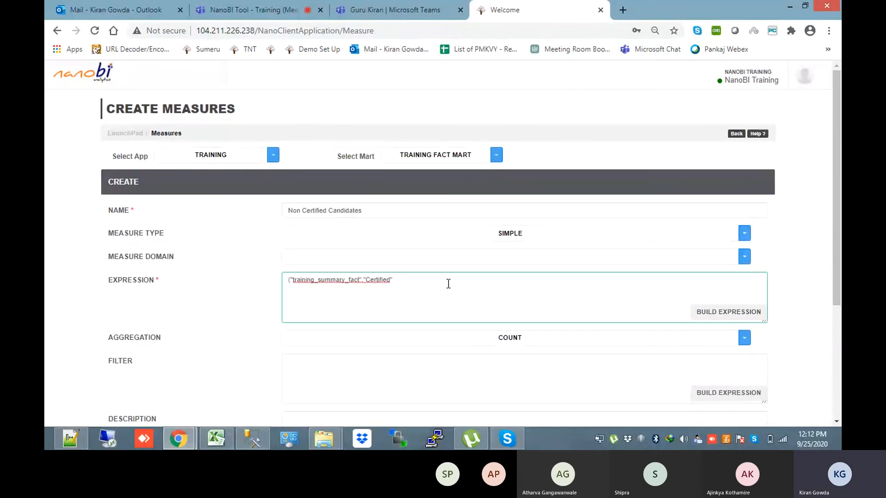
Replace the expression with training_summary_fact CandidateID and keep COUNT aggregation
key(BackSpace)
key(BackSpace)
key(BackSpace)
key(BackSpace)
key(BackSpace)
key(BackSpace)
key(BackSpace)
key(BackSpace)
key(BackSpace)
key(BackSpace)
key(BackSpace)
key(BackSpace)
key(BackSpace)
key(BackSpace)
key(BackSpace)
key(BackSpace)
key(BackSpace)
key(BackSpace)
key(BackSpace)
key(BackSpace)
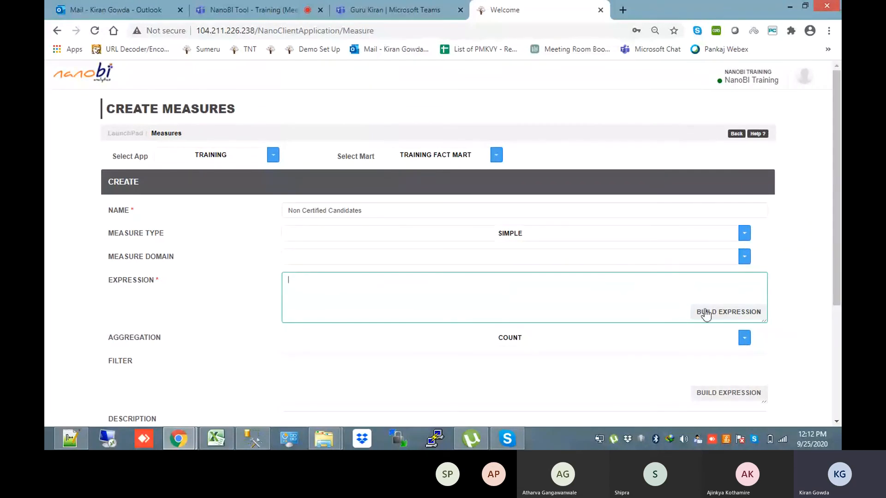
click(706, 315)
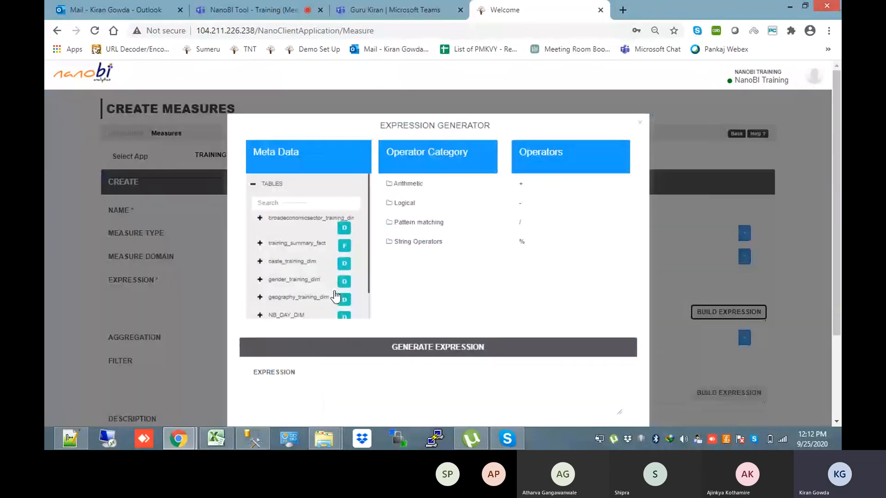
click(261, 246)
drag(370, 238, 367, 257)
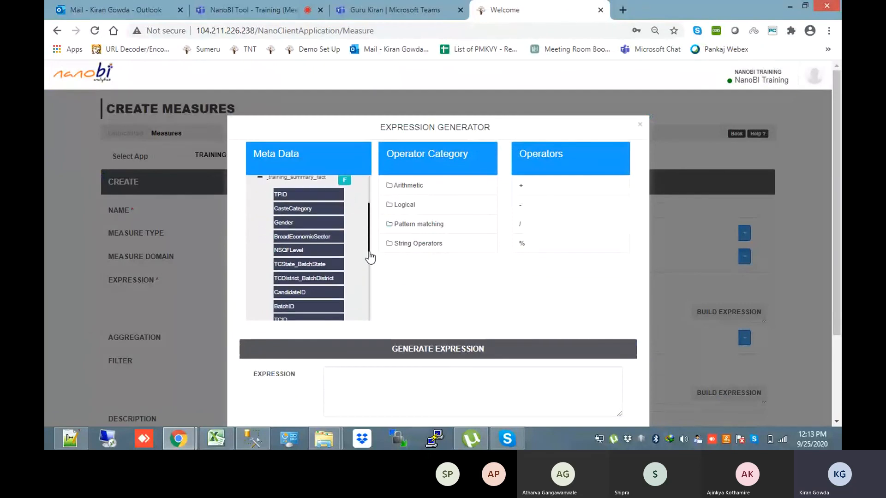
double_click(317, 291)
scroll(678, 340, down, 3)
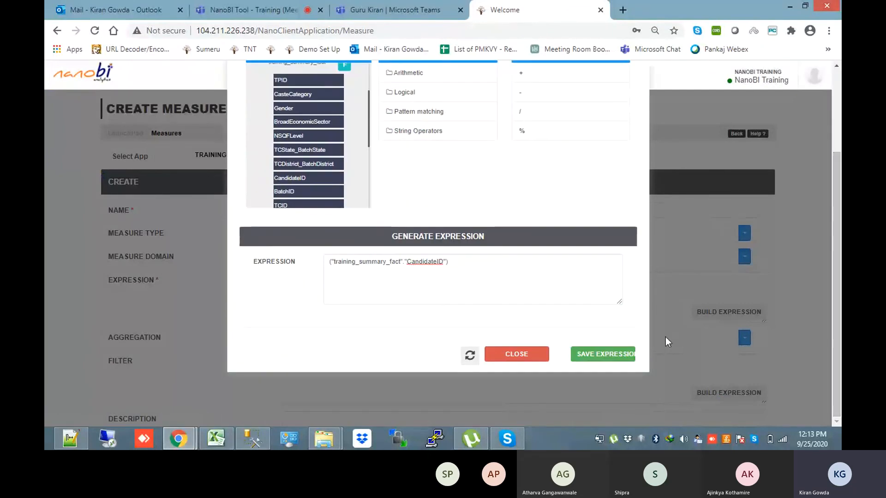
click(618, 354)
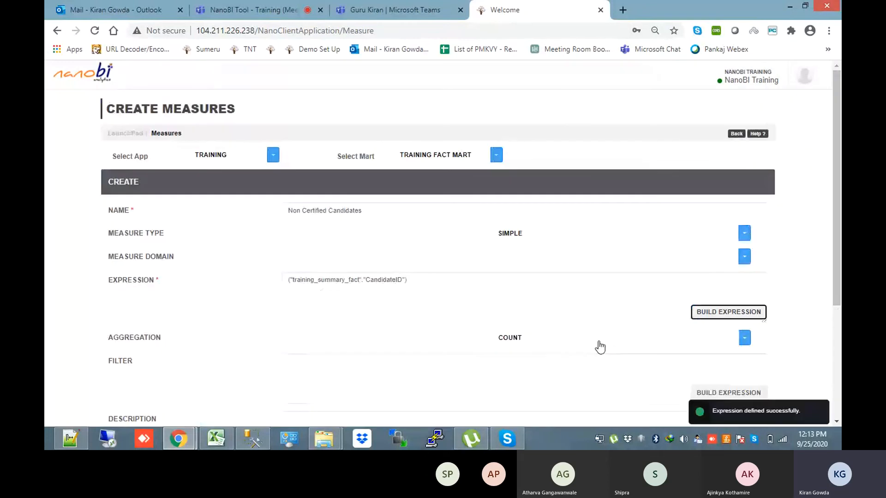
click(600, 347)
click(488, 369)
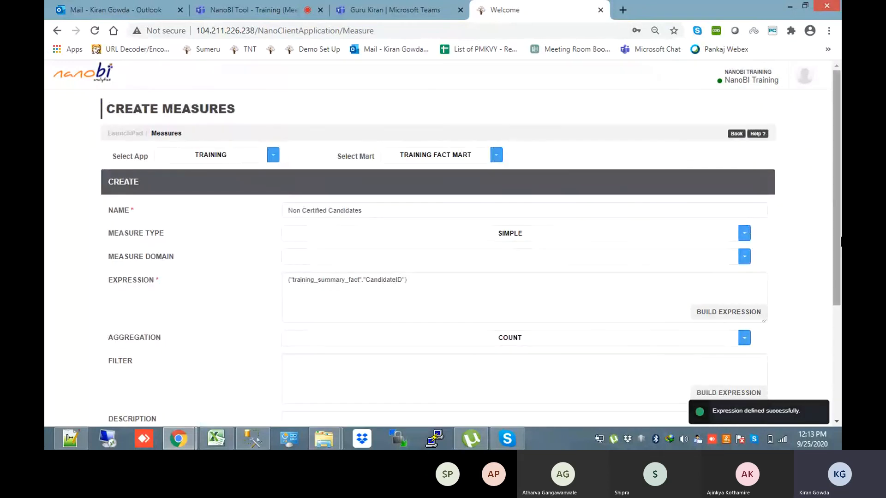
scroll(488, 369, down, 2)
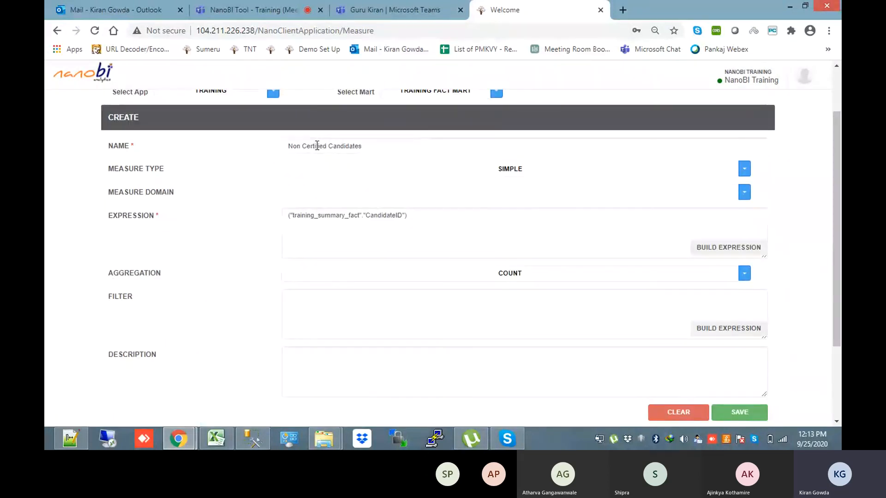
Set the measure's filter to Certified='No' and save Non Certified Candidates
click(719, 328)
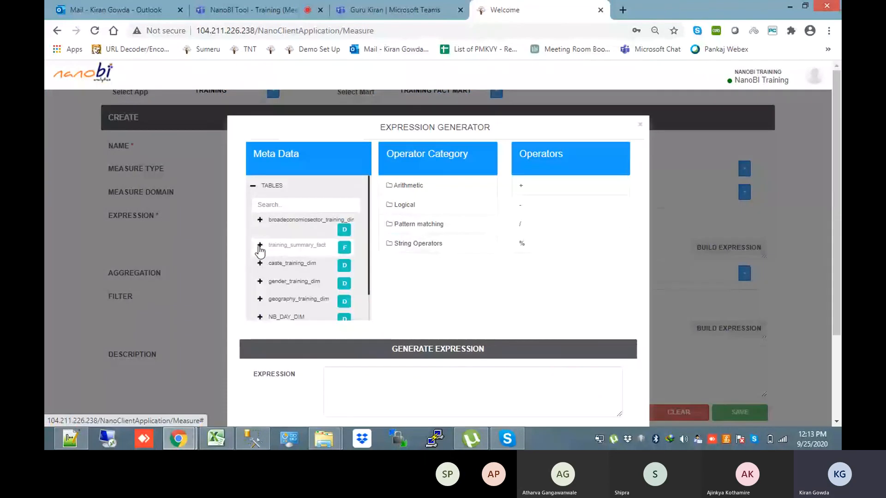
click(259, 245)
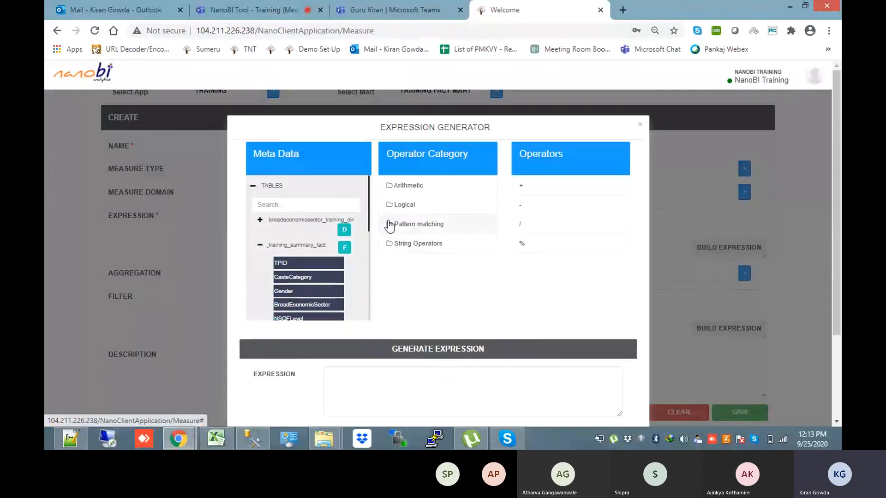
drag(371, 220, 368, 263)
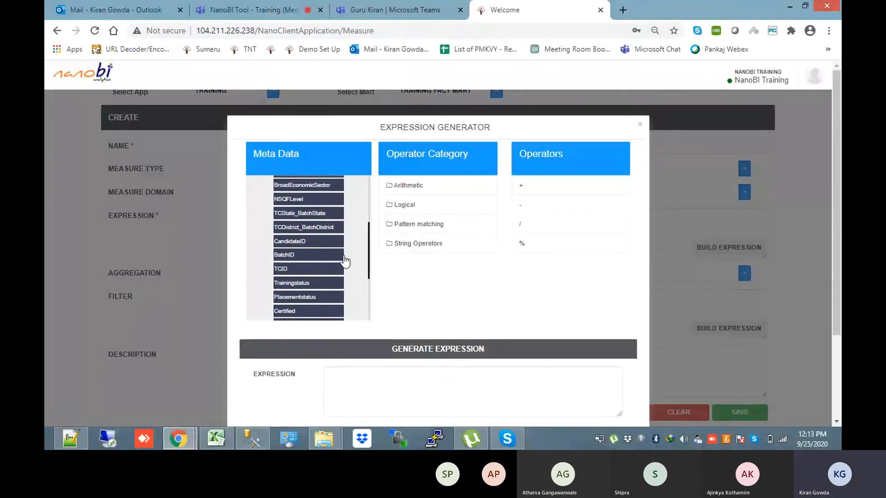
double_click(315, 313)
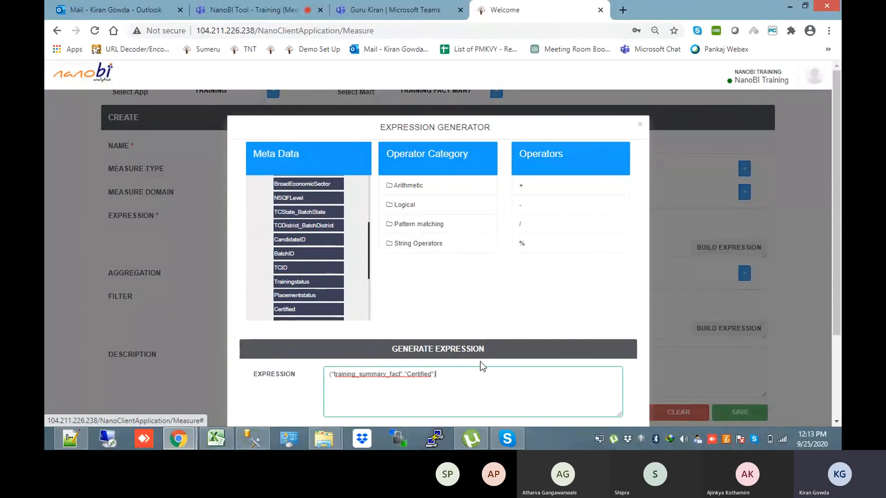
text(='No')
scroll(483, 363, down, 2)
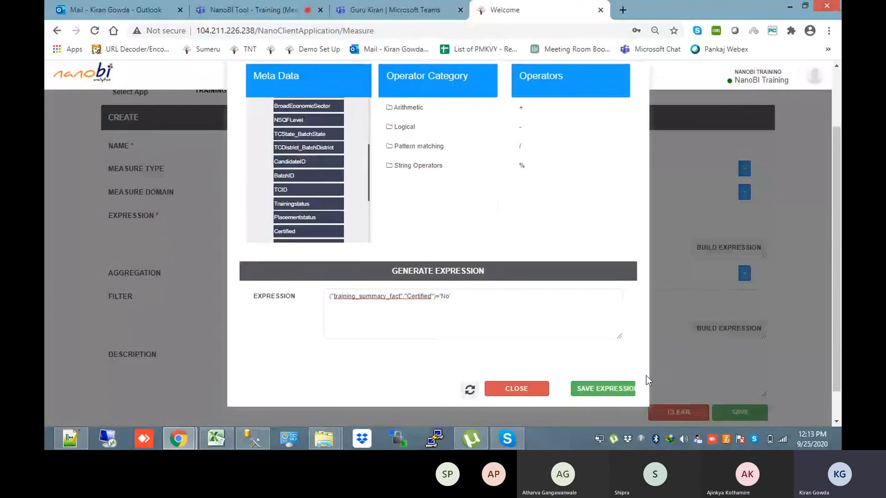
click(632, 386)
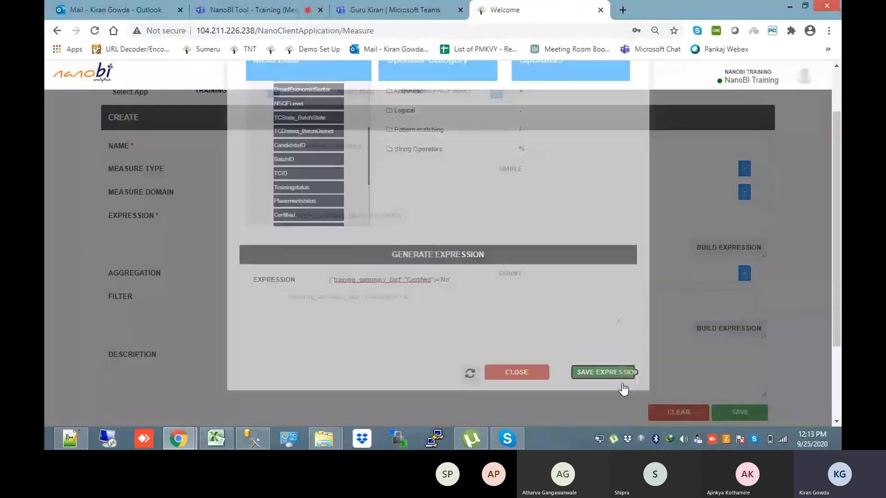
scroll(733, 358, down, 1)
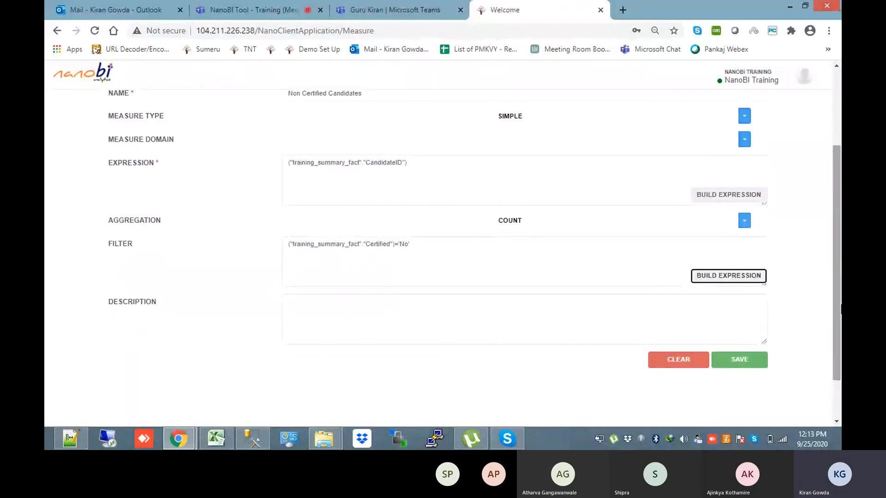
click(734, 358)
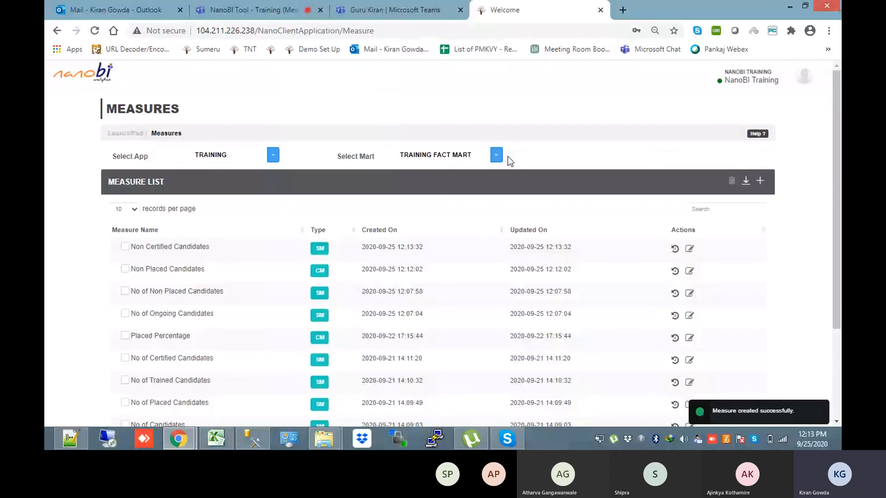
Review the existing analytics list, return to the LaunchPad and open the dashboards module
click(391, 28)
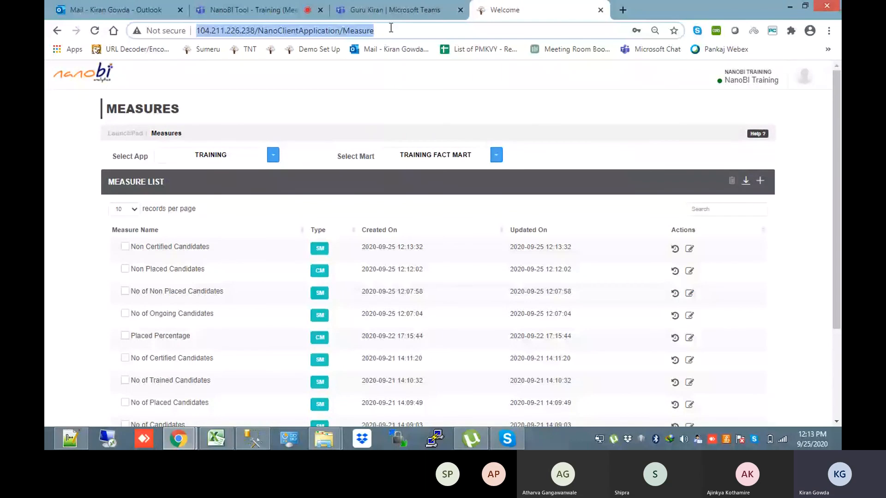
drag(391, 29, 363, 31)
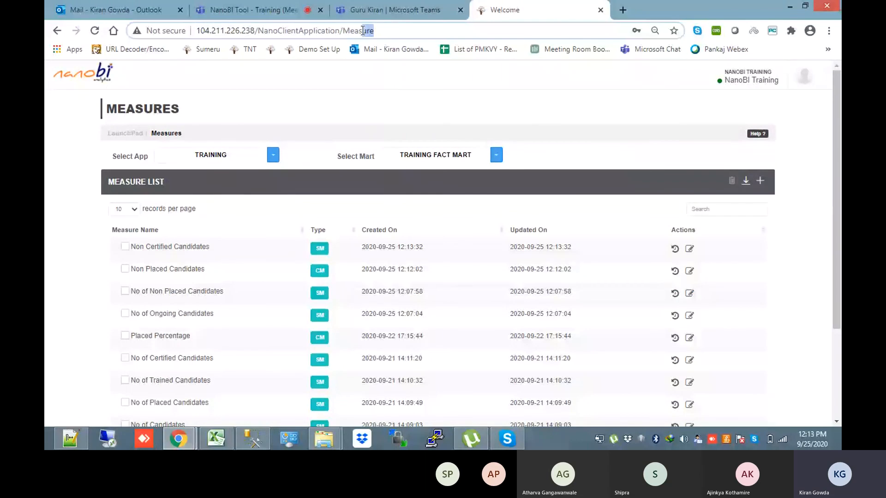
click(120, 132)
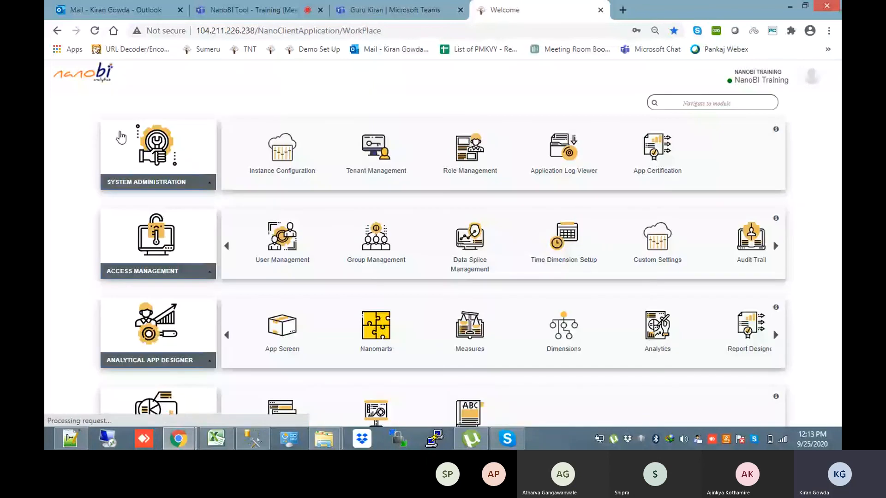
click(655, 338)
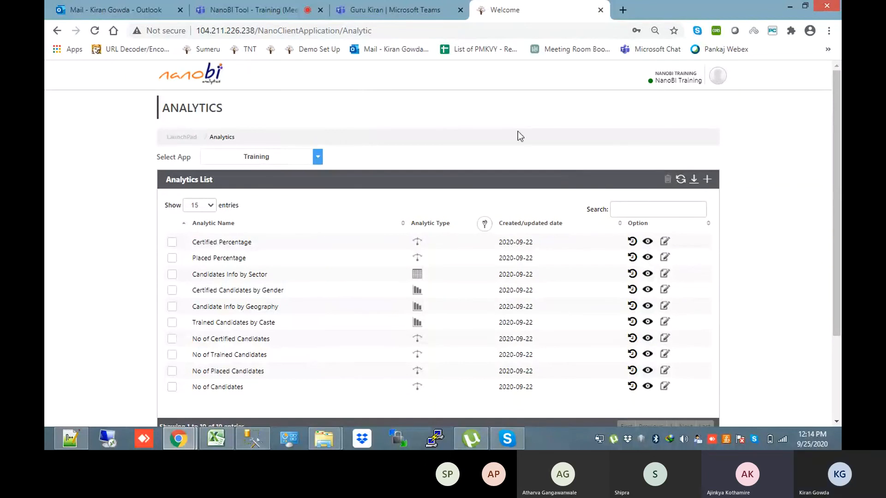
click(186, 137)
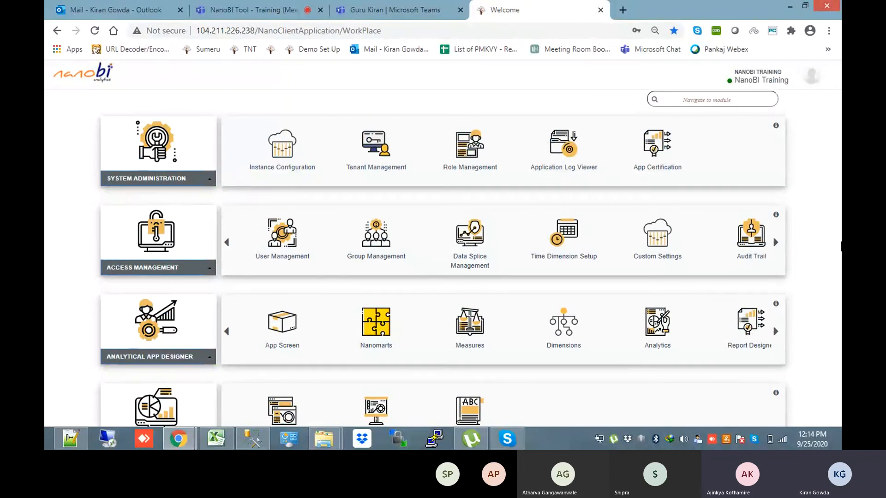
scroll(397, 317, down, 2)
click(381, 323)
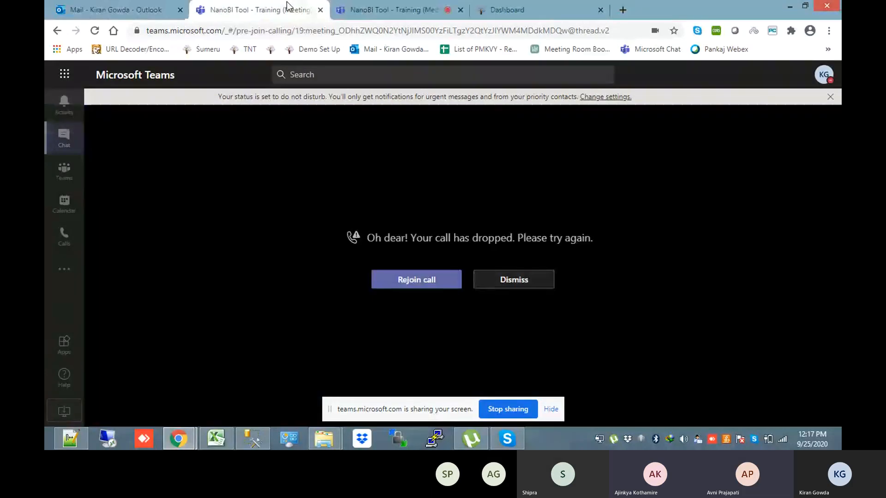
Dismiss the dropped-call notice in Teams and bring up the NanoBI dashboard tab
click(520, 284)
click(398, 6)
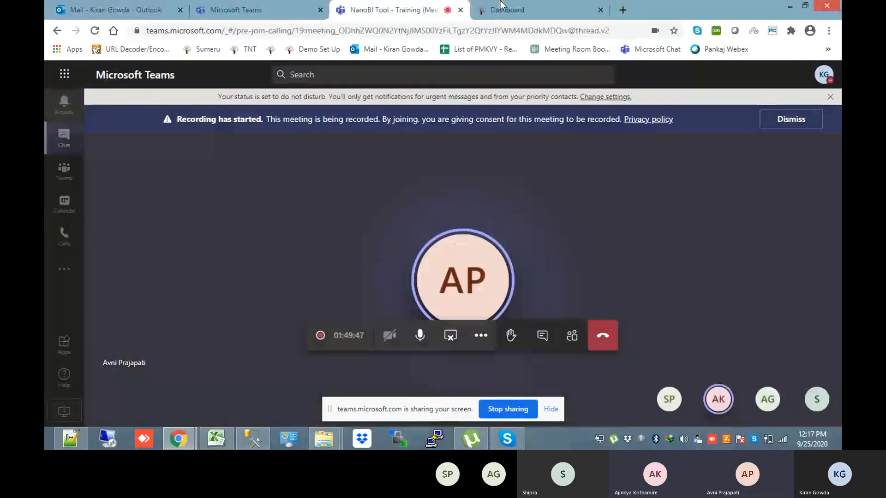
click(538, 6)
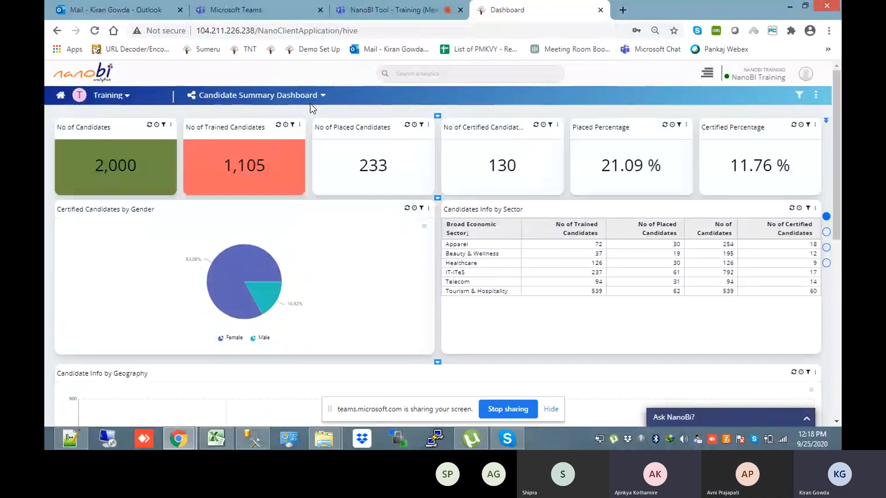
Scroll through the Candidate Summary Dashboard and drill the geography chart into Delhi's districts
mouse_move(836, 201)
mouse_down()
mouse_move(836, 229)
mouse_move(836, 199)
mouse_up()
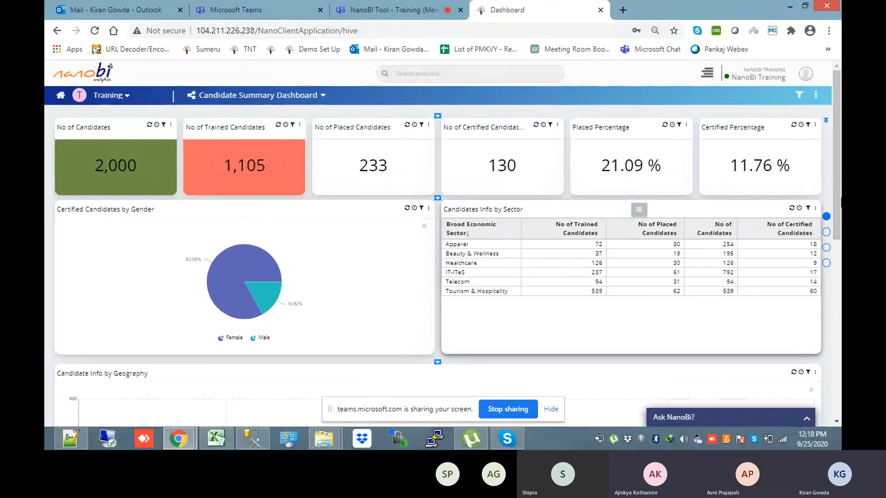
scroll(437, 266, down, 3)
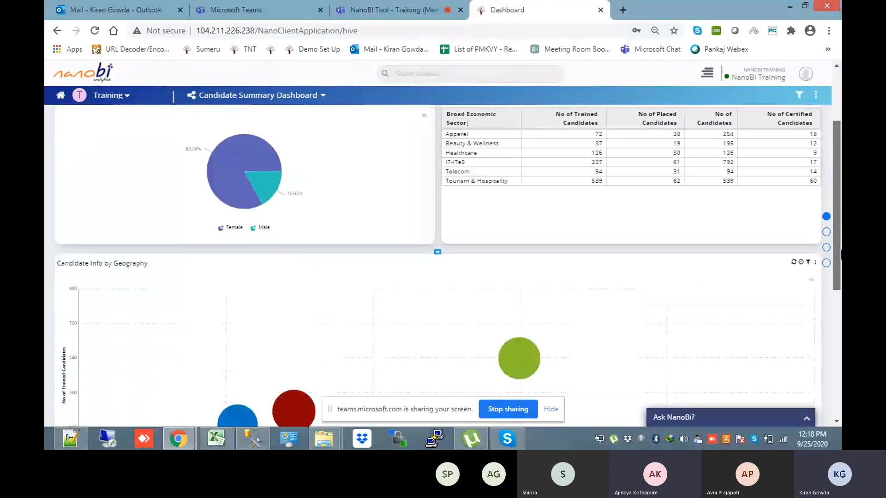
scroll(118, 190, down, 2)
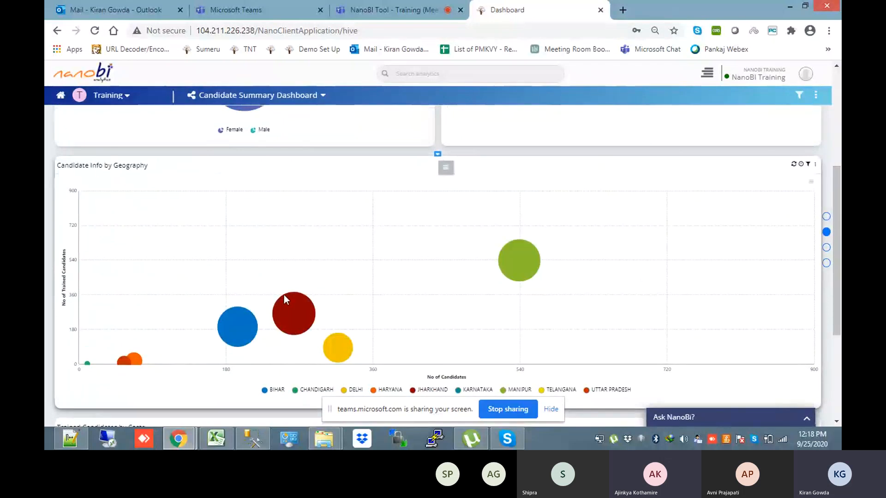
mouse_move(275, 310)
mouse_move(245, 326)
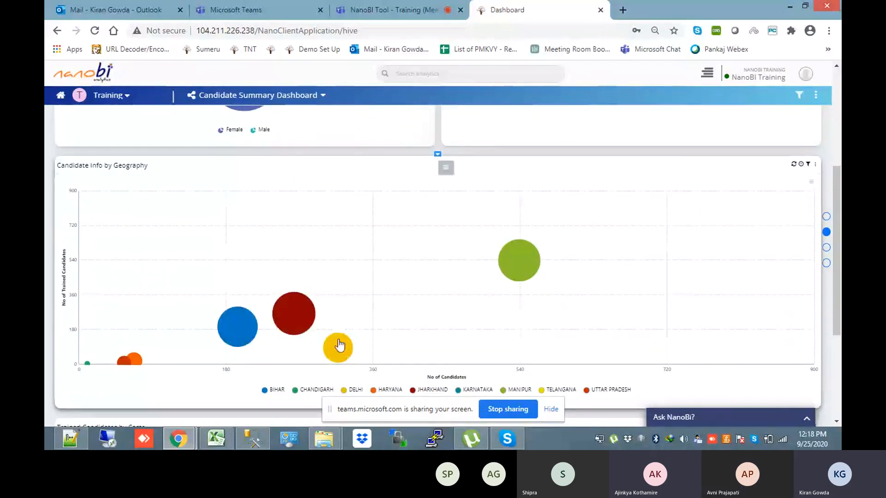
mouse_move(341, 347)
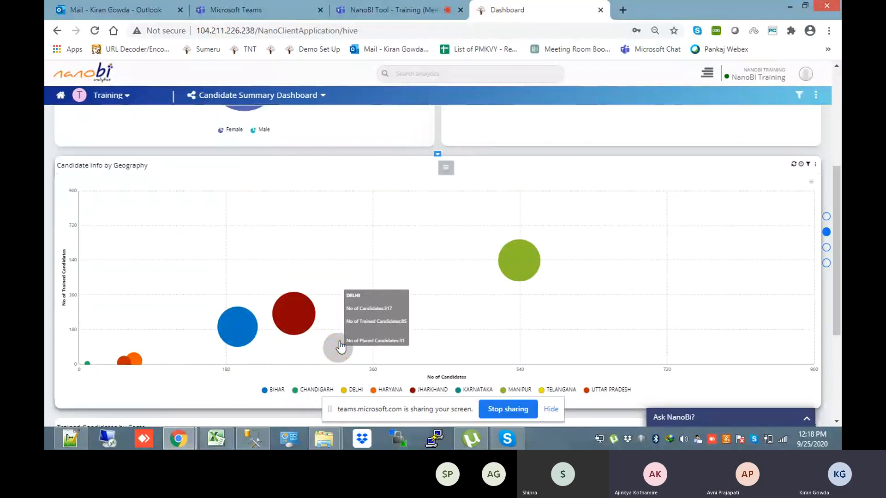
click(339, 347)
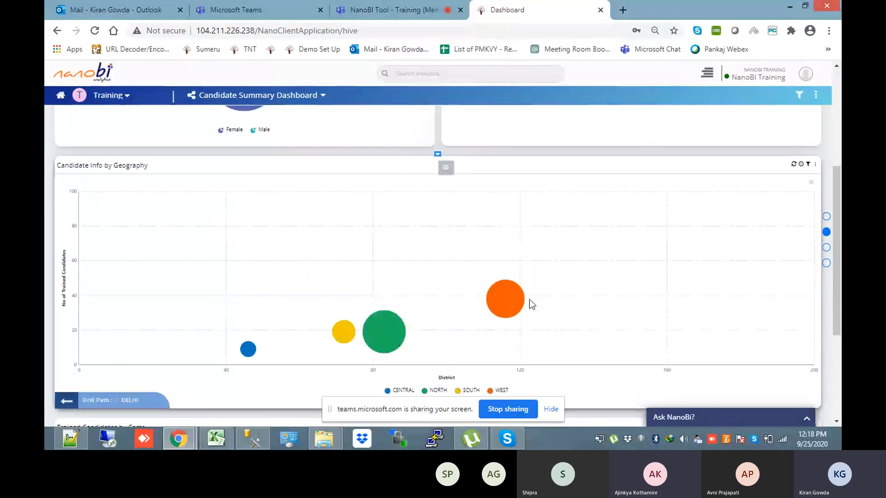
mouse_move(514, 301)
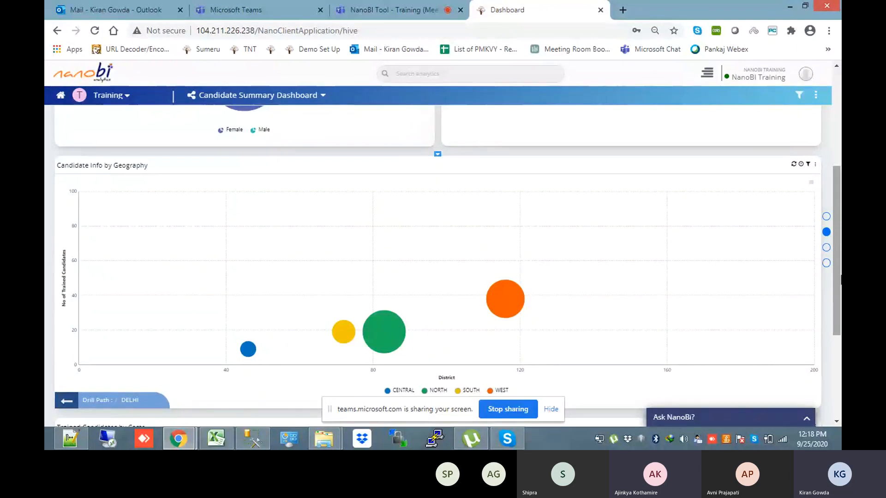
drag(840, 275, 828, 189)
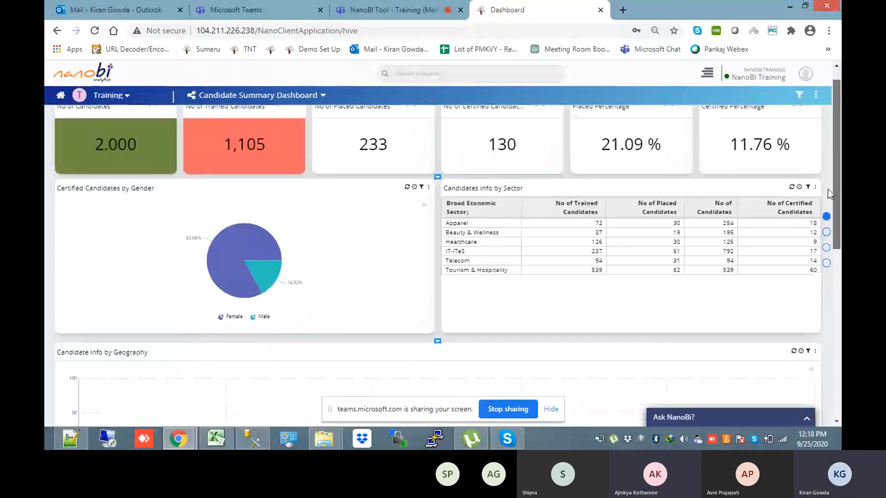
scroll(827, 189, up, 1)
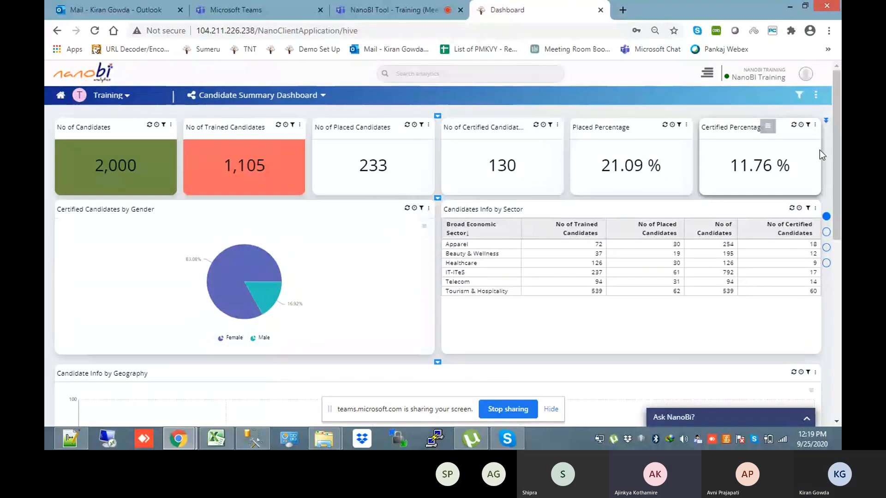
click(412, 8)
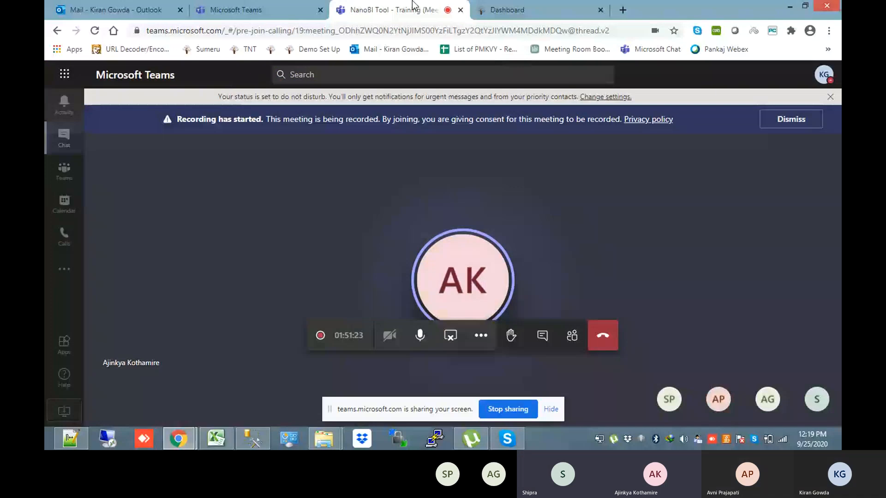
Hang up the Teams meeting call to end the screen share
click(595, 342)
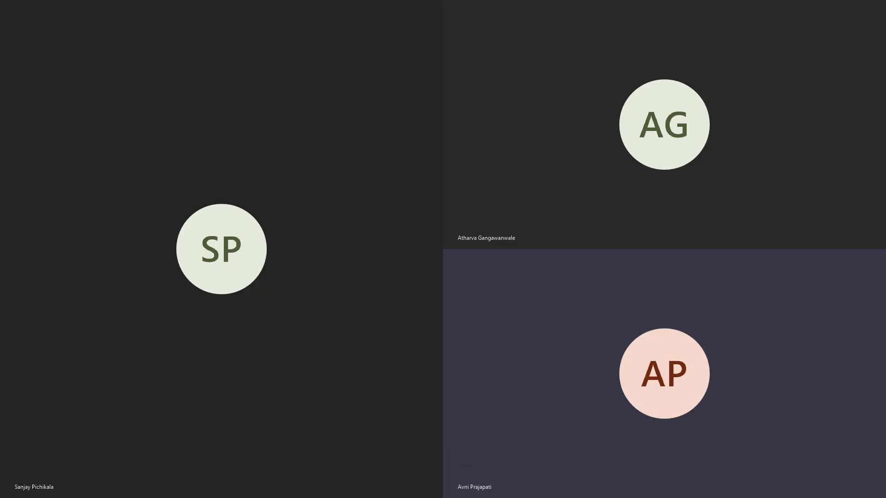